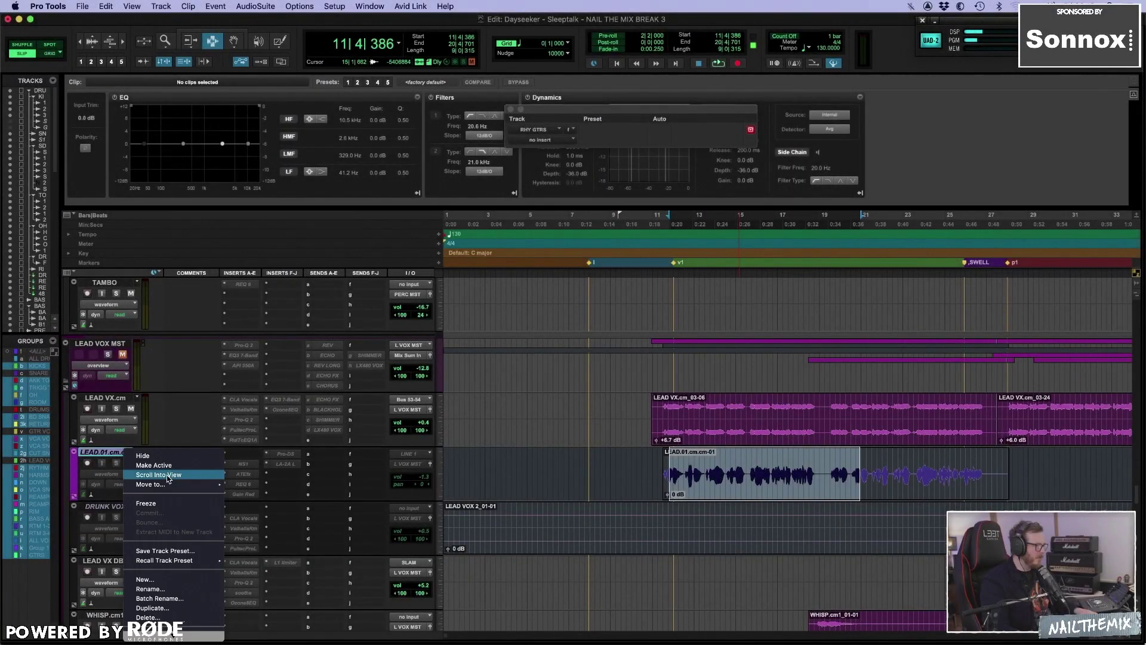
- Make the LEAD.01.cm.cm vocal track active and open its NS1 noise suppressor insert
{"action": "left_click", "coordinate": [168, 469]}
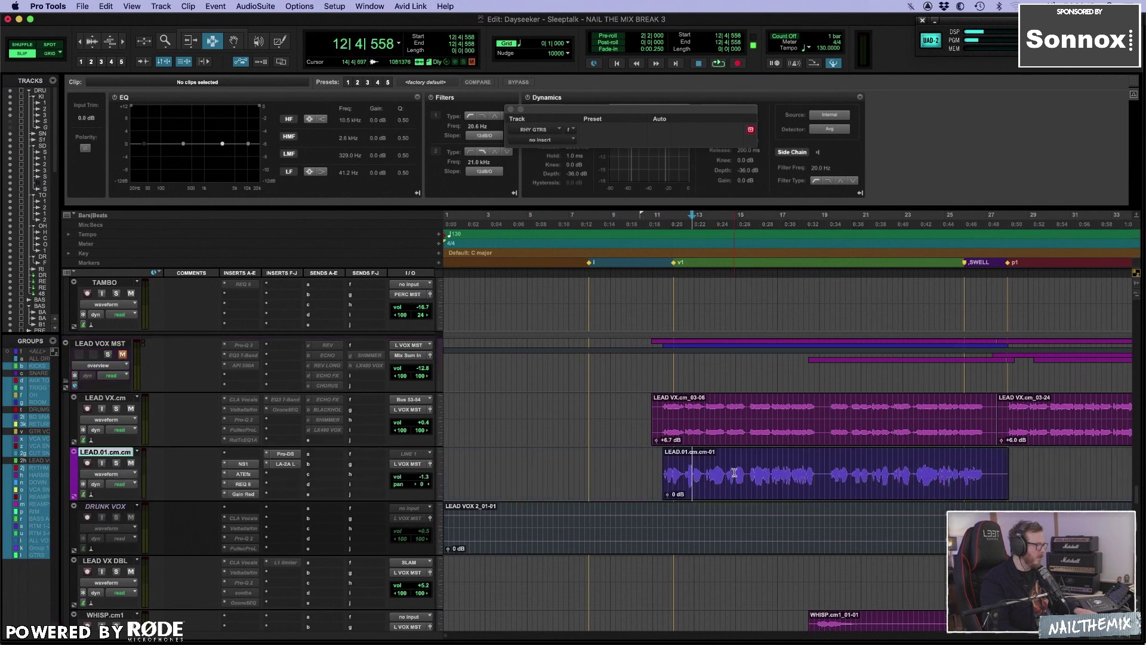
{"action": "left_click_drag", "start_coordinate": [708, 475], "coordinate": [680, 469]}
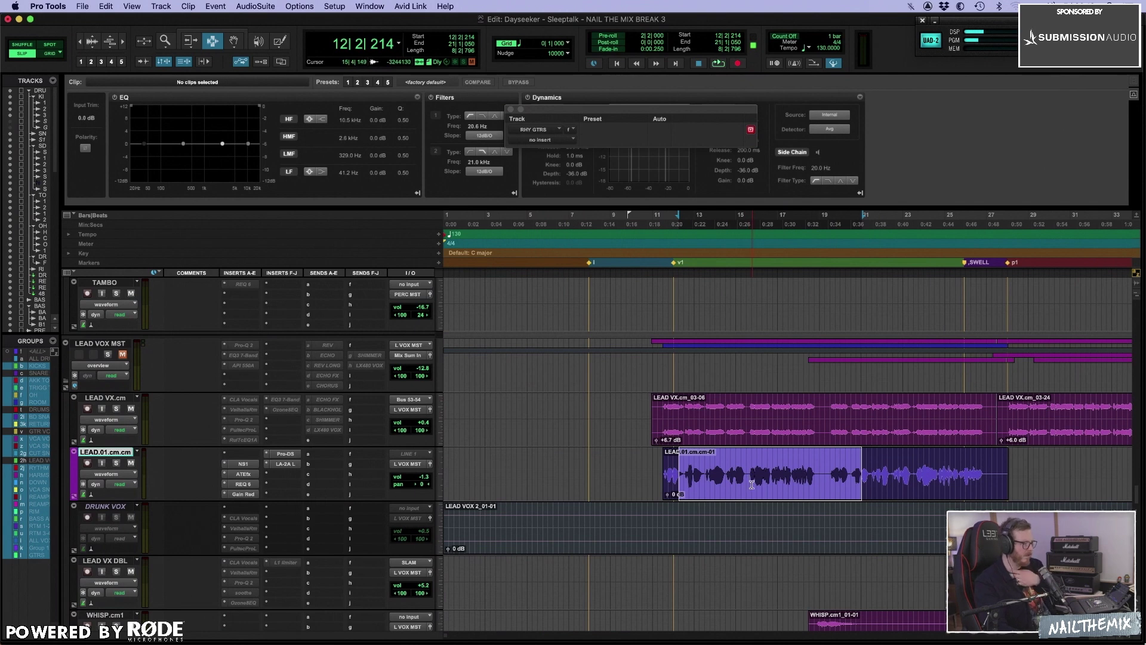
{"action": "left_click_drag", "start_coordinate": [750, 472], "coordinate": [818, 470]}
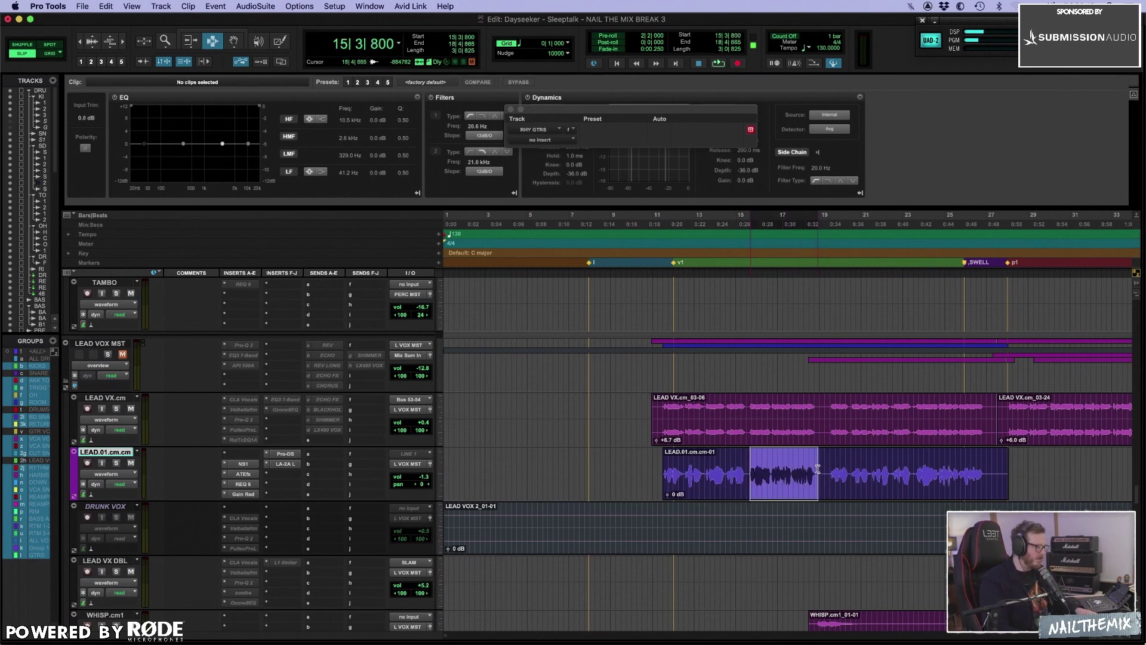
{"action": "left_click", "coordinate": [245, 466]}
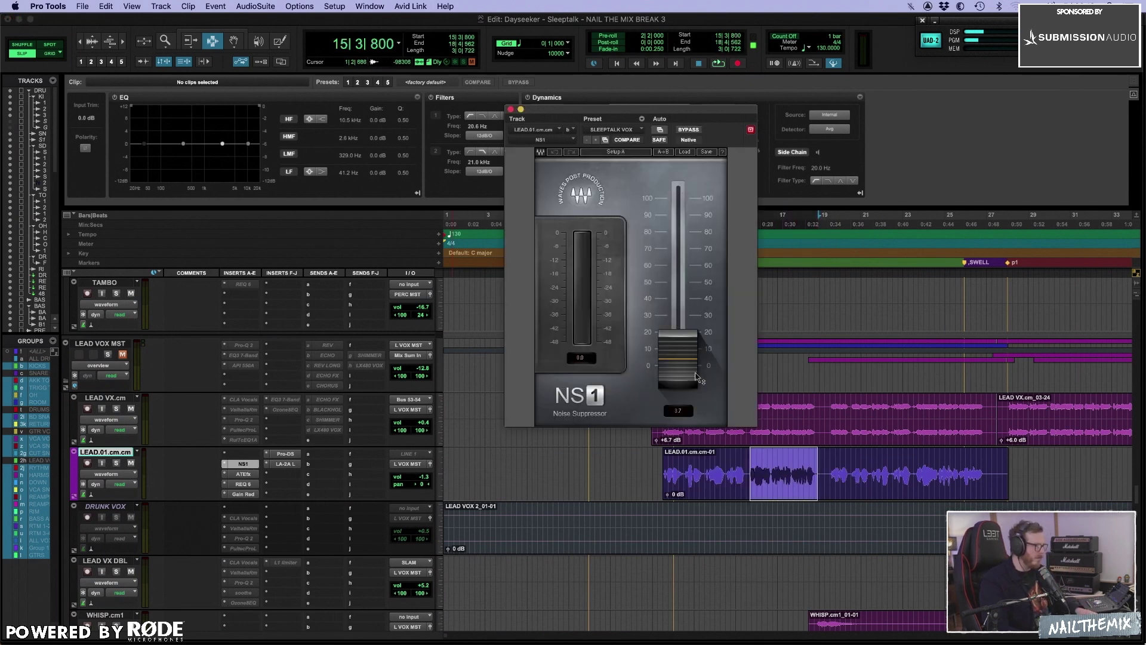
- Solo the LEAD.01.cm.cm track, select its whole clip and play it back with the NS1 noise suppressor shown
{"action": "left_click_drag", "start_coordinate": [757, 480], "coordinate": [812, 472]}
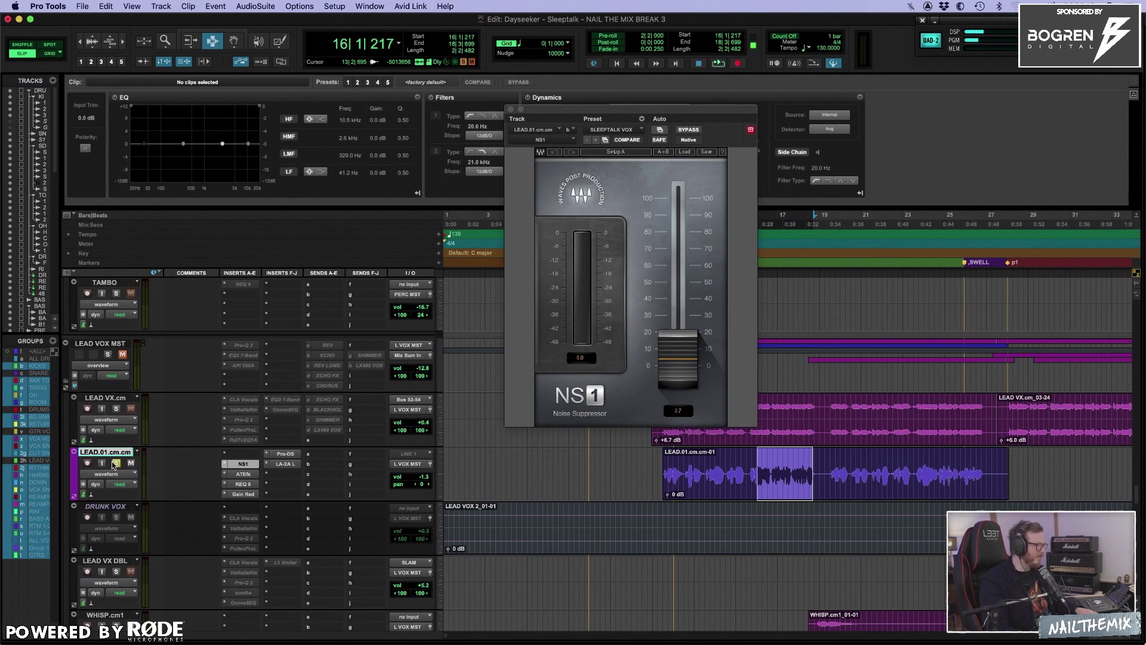
{"action": "key", "text": "space"}
{"action": "key", "text": "space"}
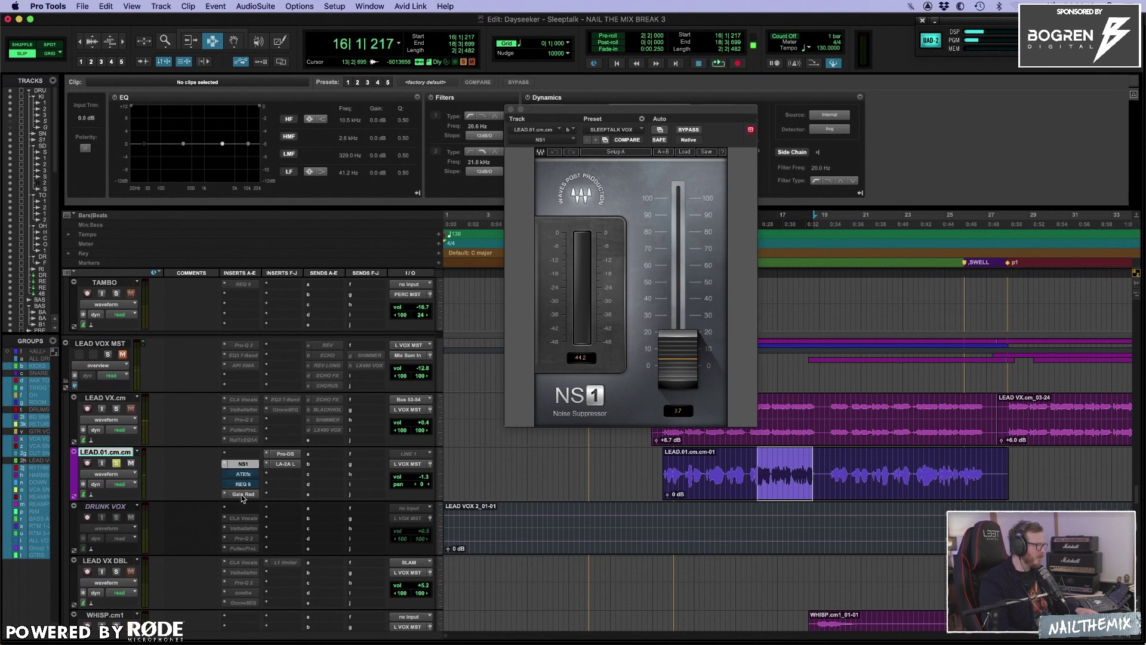
{"action": "key", "text": "space"}
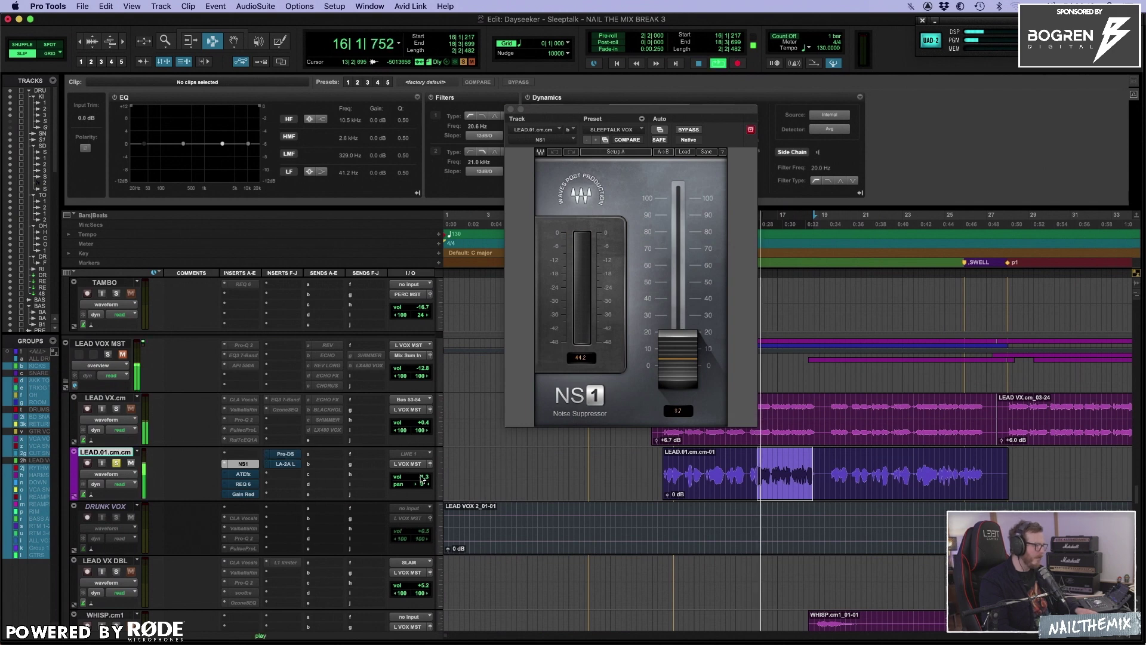
{"action": "scroll", "coordinate": [306, 477], "scroll_direction": "up", "scroll_amount": 2}
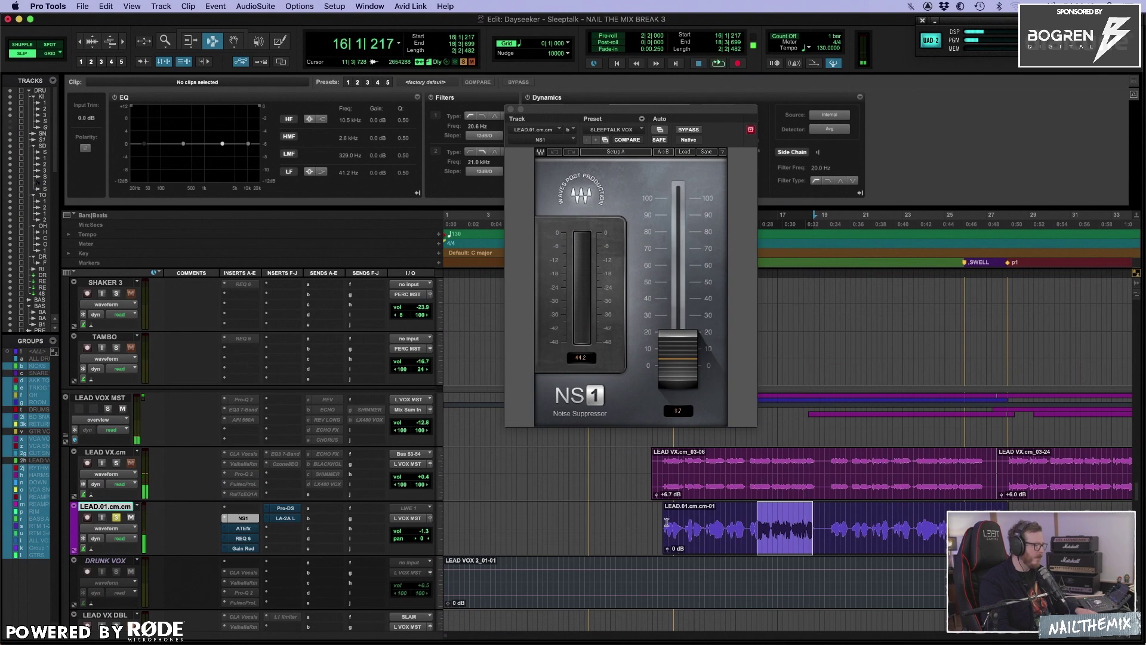
{"action": "double_click", "coordinate": [734, 540]}
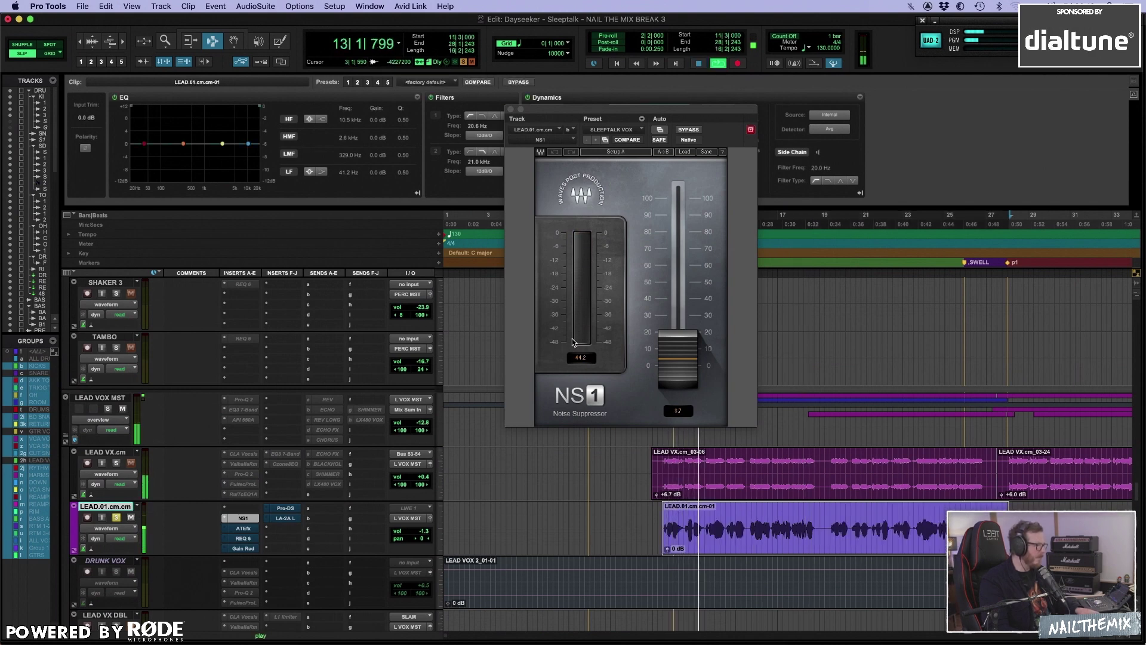
{"action": "key", "text": "space"}
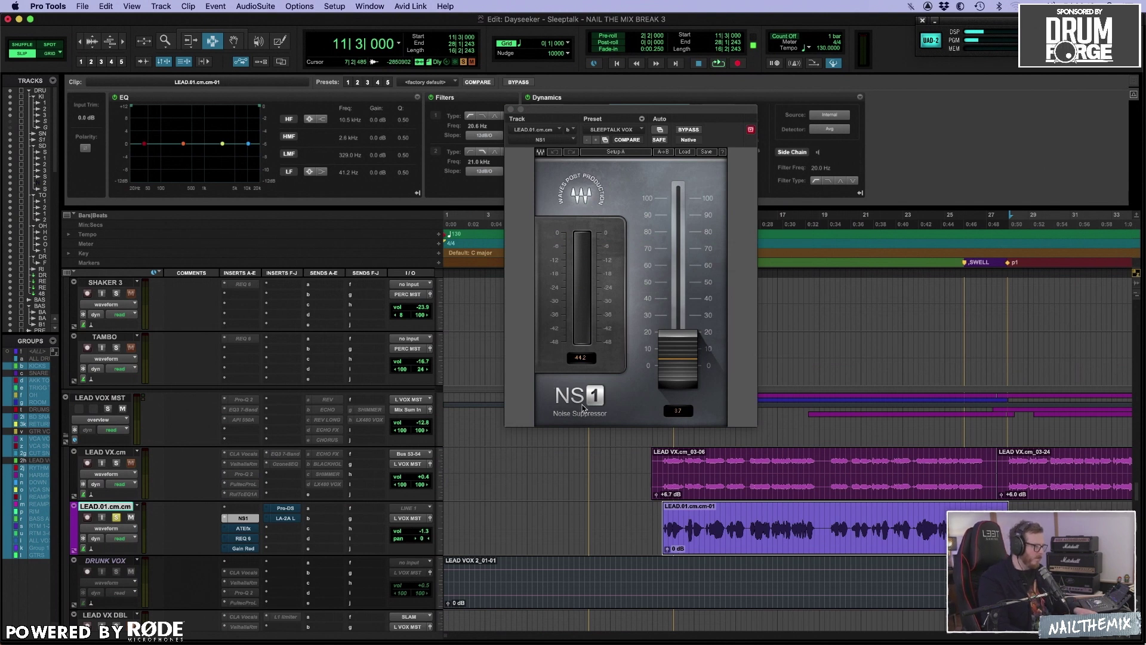
- Open the Auto-Tune EFX+ insert on the lead vocal, audition the clip's opening phrases and reselect the whole clip
{"action": "left_click", "coordinate": [243, 529]}
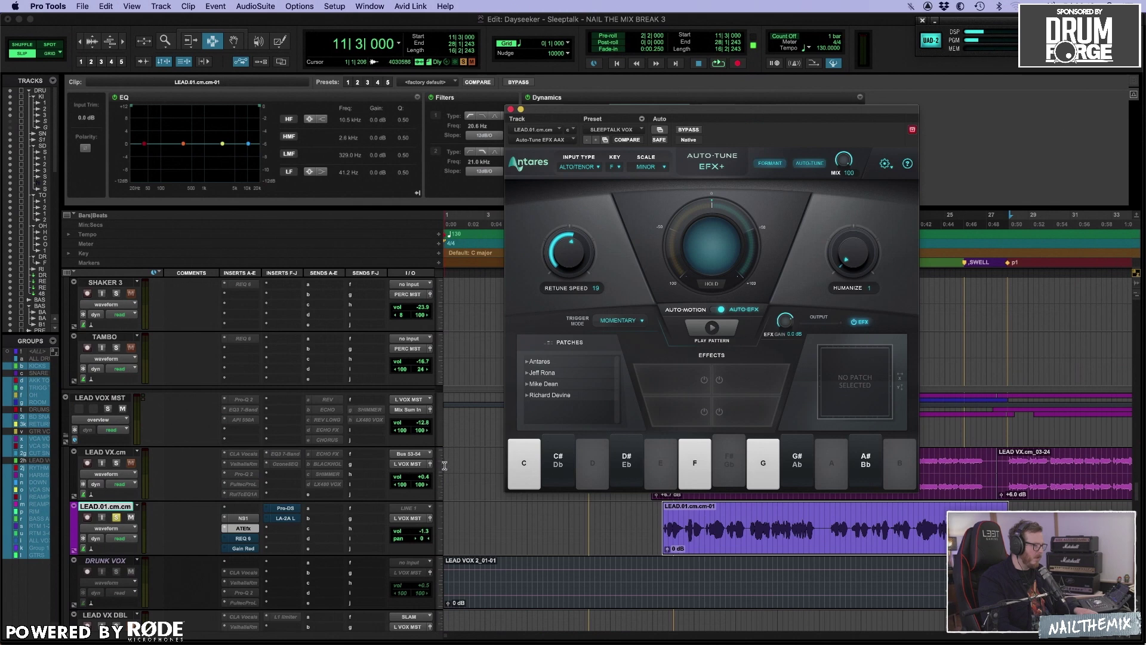
{"action": "key", "text": "space"}
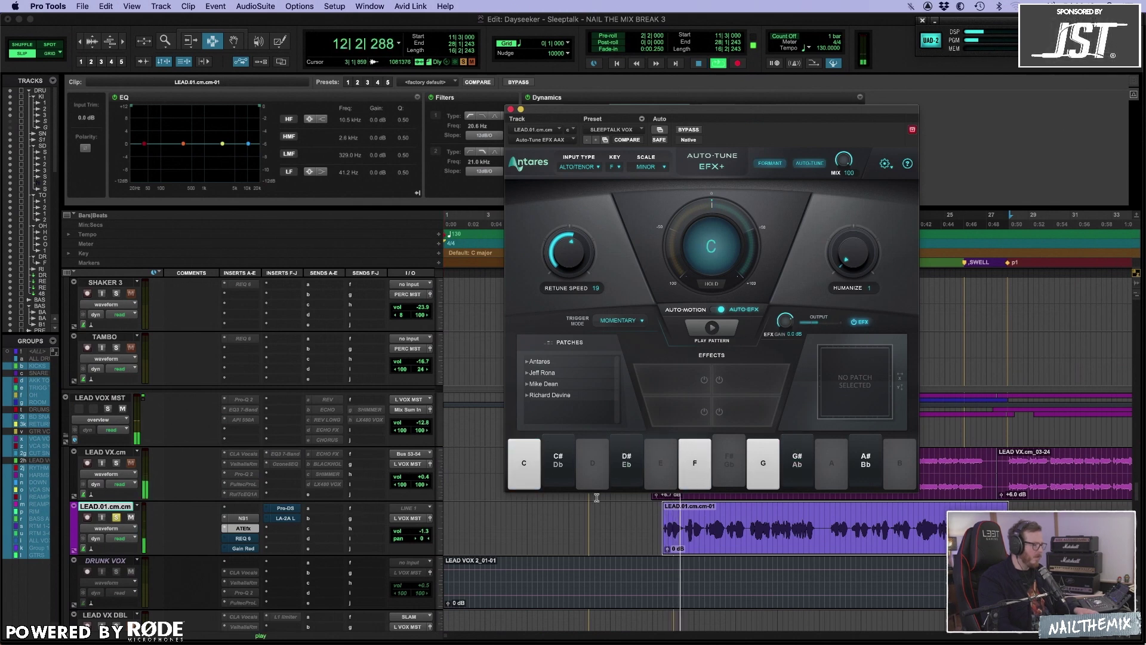
{"action": "key", "text": "space"}
{"action": "mouse_move", "coordinate": [684, 530]}
{"action": "left_mouse_down"}
{"action": "mouse_move", "coordinate": [744, 520]}
{"action": "mouse_move", "coordinate": [697, 518]}
{"action": "left_mouse_up"}
{"action": "left_click", "coordinate": [694, 530]}
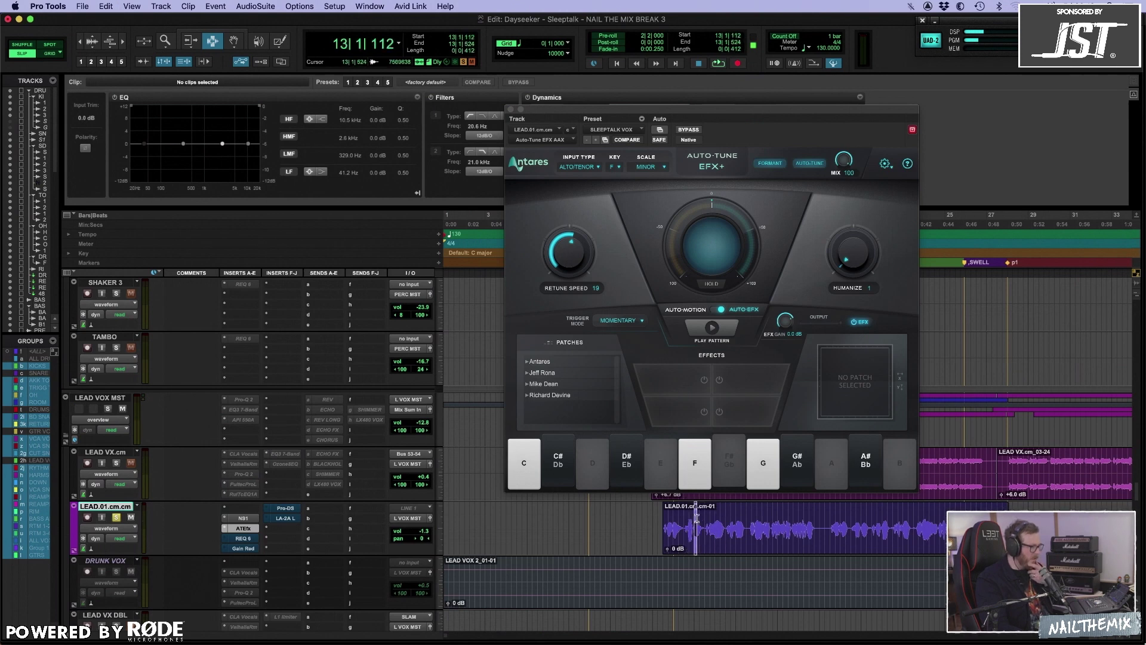
{"action": "left_click", "coordinate": [692, 519], "text": "shift"}
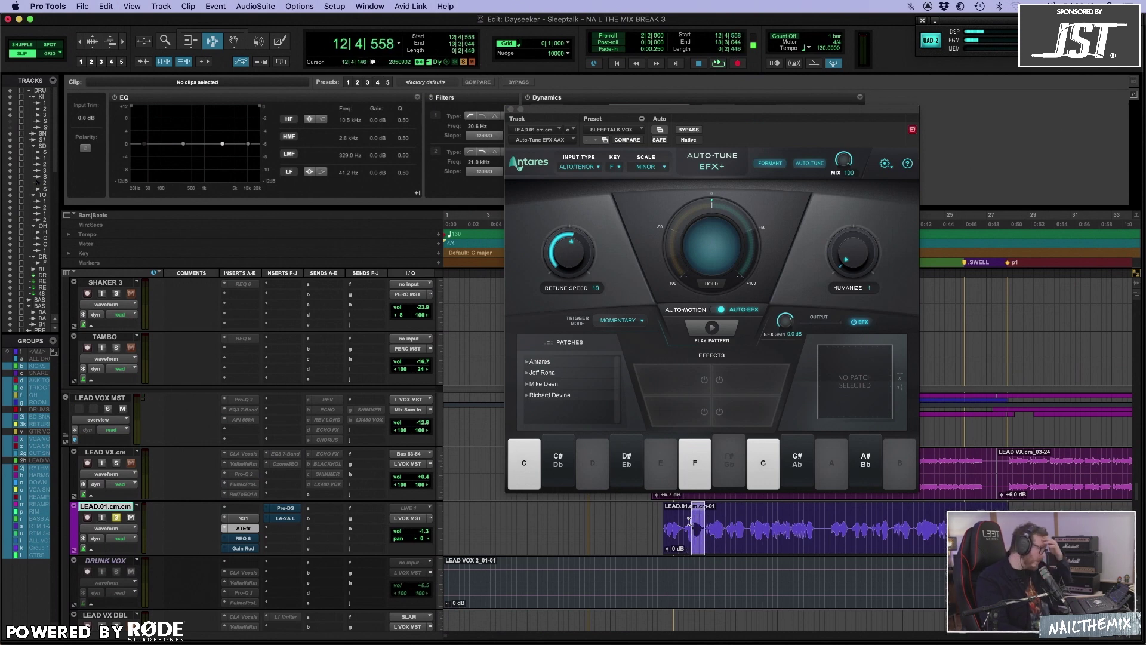
{"action": "mouse_move", "coordinate": [690, 521]}
{"action": "left_mouse_down"}
{"action": "mouse_move", "coordinate": [704, 517]}
{"action": "mouse_move", "coordinate": [687, 519]}
{"action": "left_mouse_up"}
{"action": "double_click", "coordinate": [667, 535]}
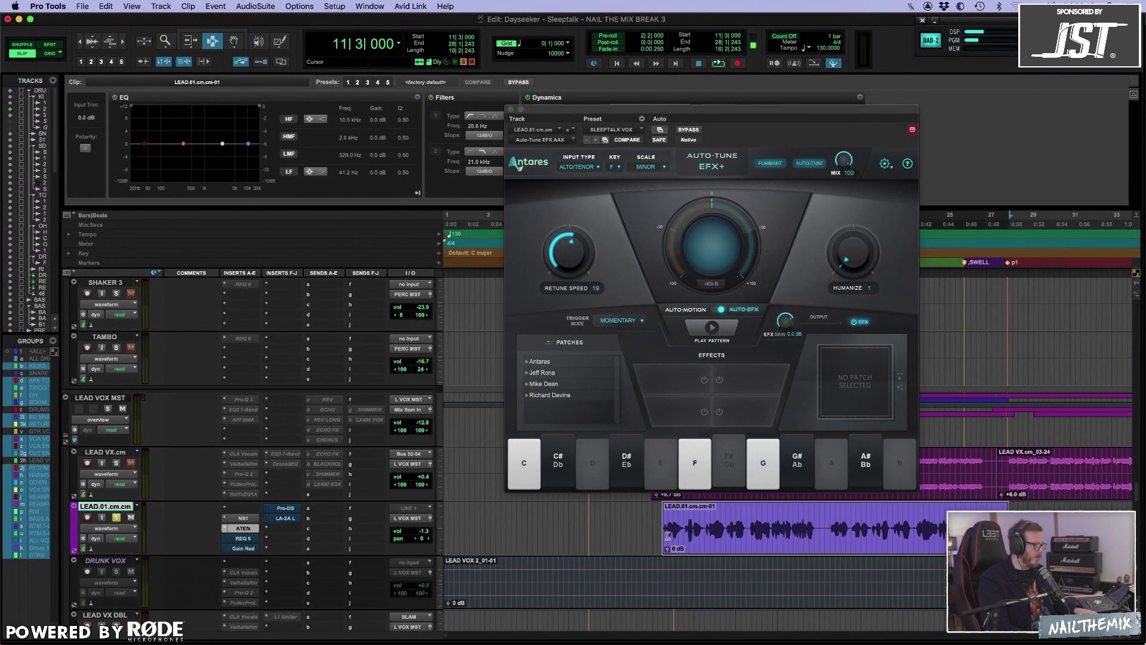
- Open the Renaissance Equalizer insert and compare the lead vocal with the EQ bypassed and enabled during playback
{"action": "left_click", "coordinate": [243, 539]}
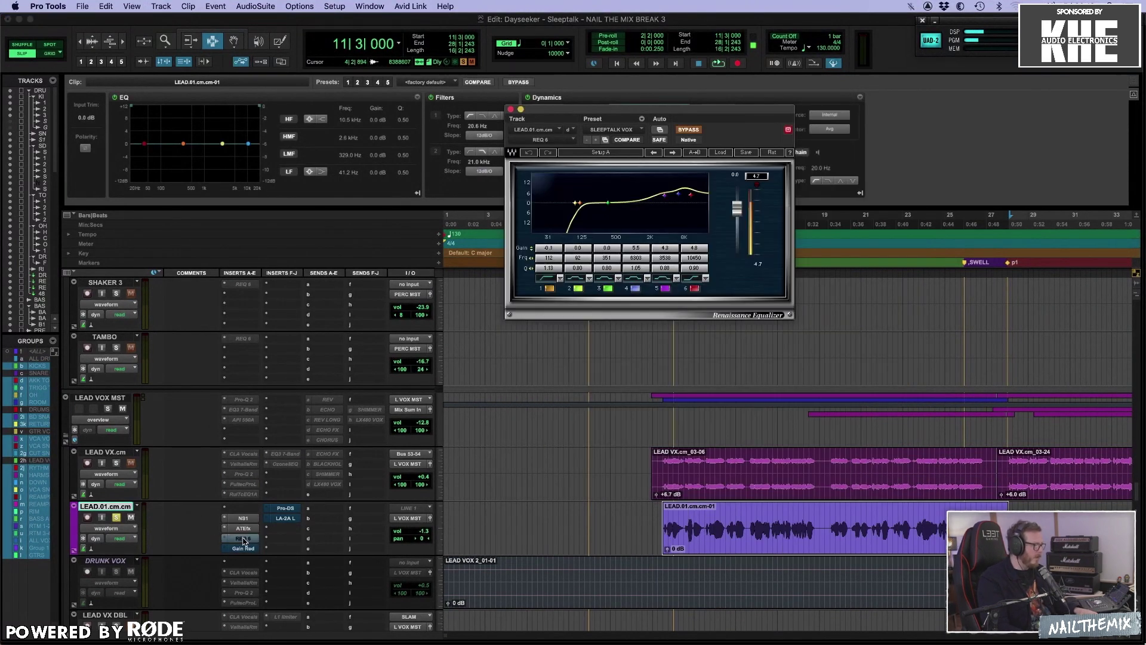
{"action": "left_click", "coordinate": [243, 539]}
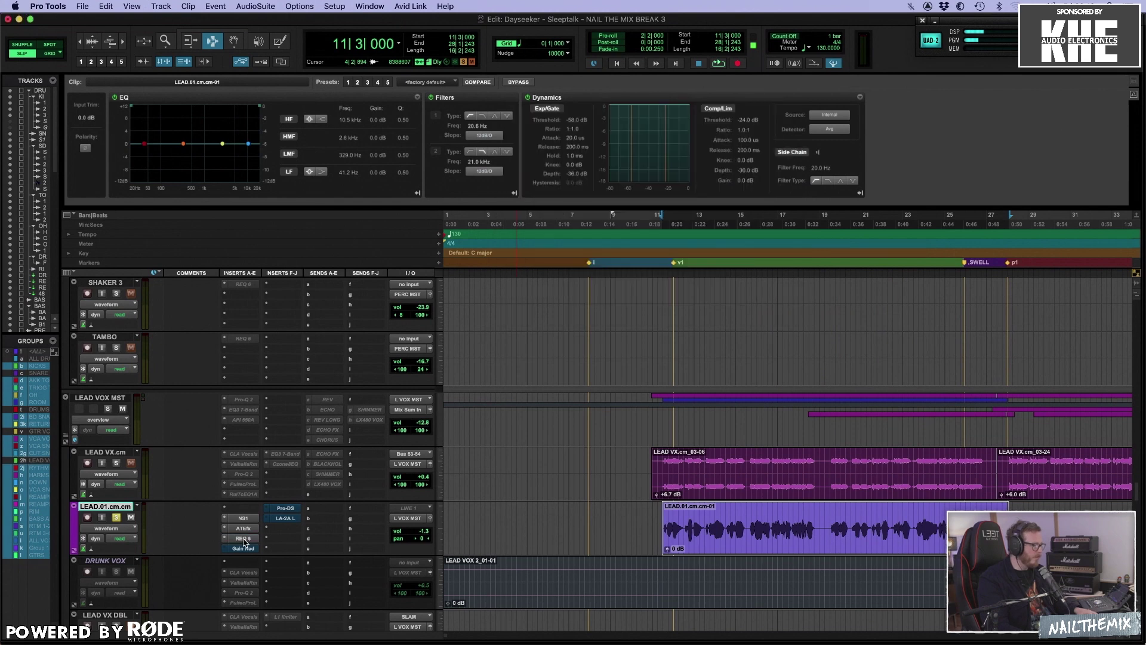
{"action": "left_click", "coordinate": [242, 539]}
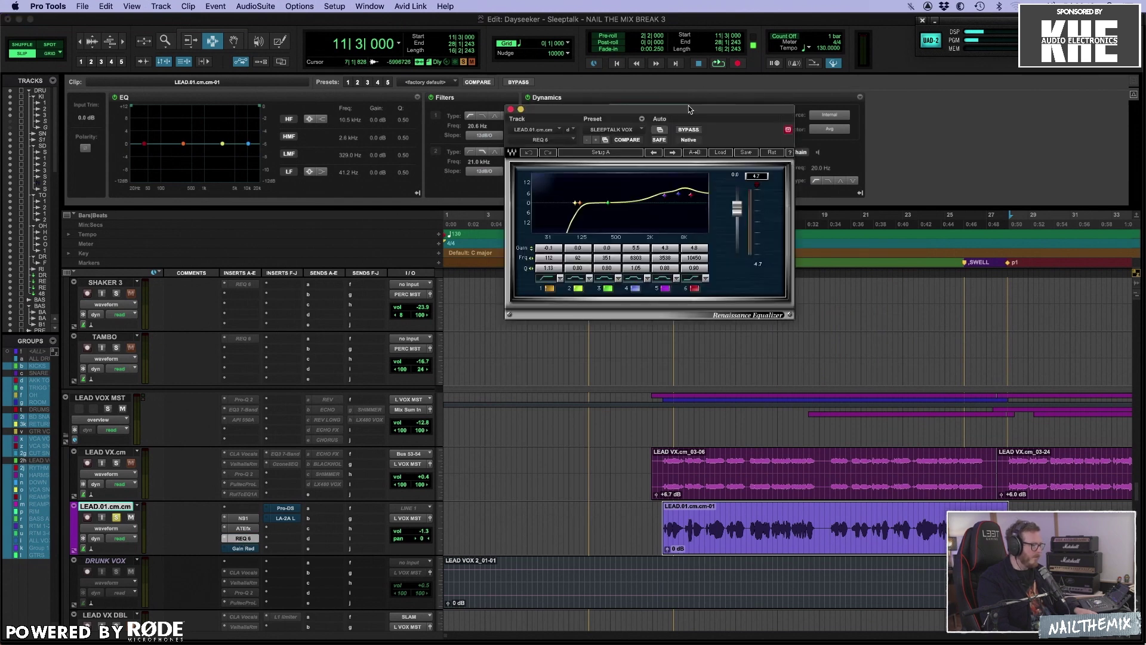
{"action": "left_click_drag", "start_coordinate": [690, 110], "coordinate": [811, 153]}
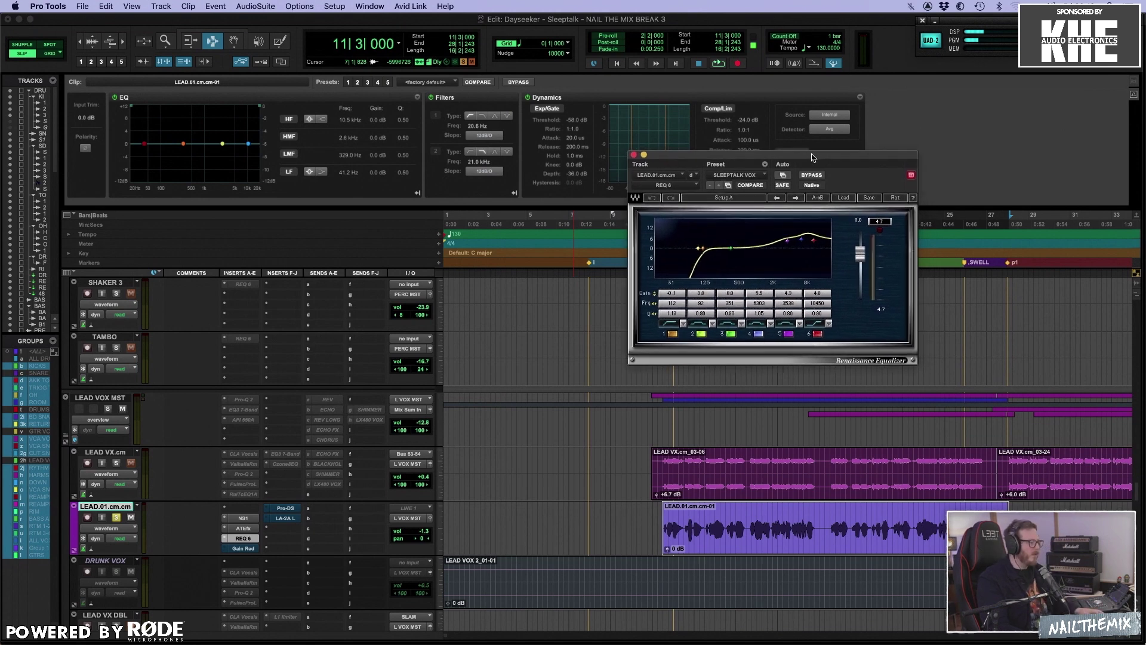
{"action": "key", "text": "space"}
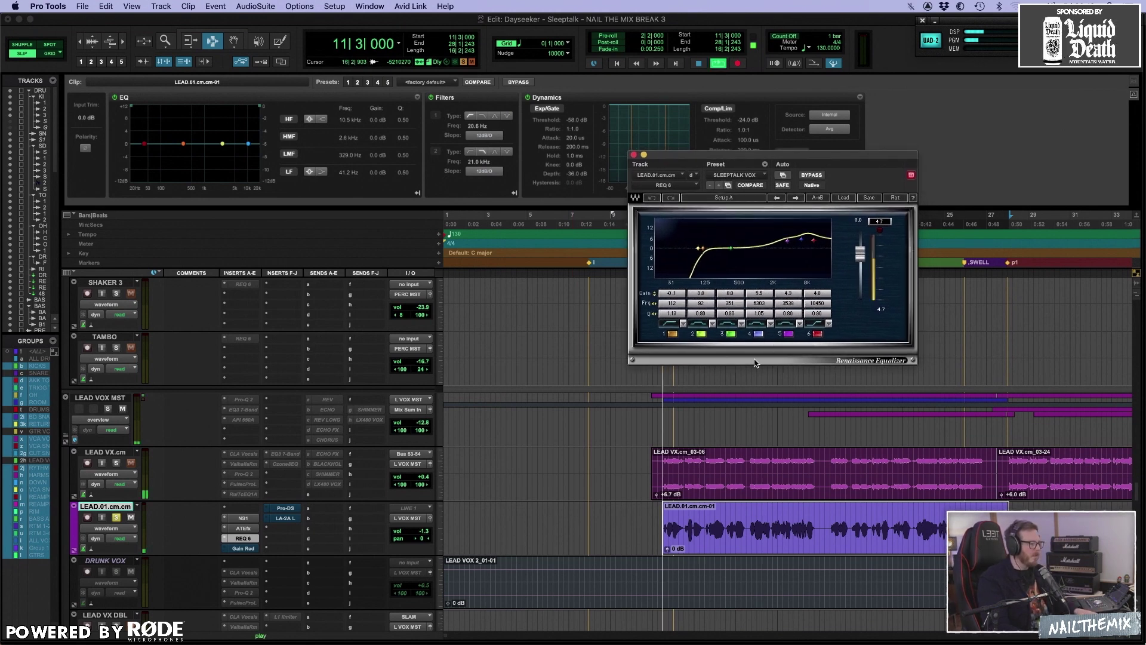
{"action": "left_click", "coordinate": [812, 175]}
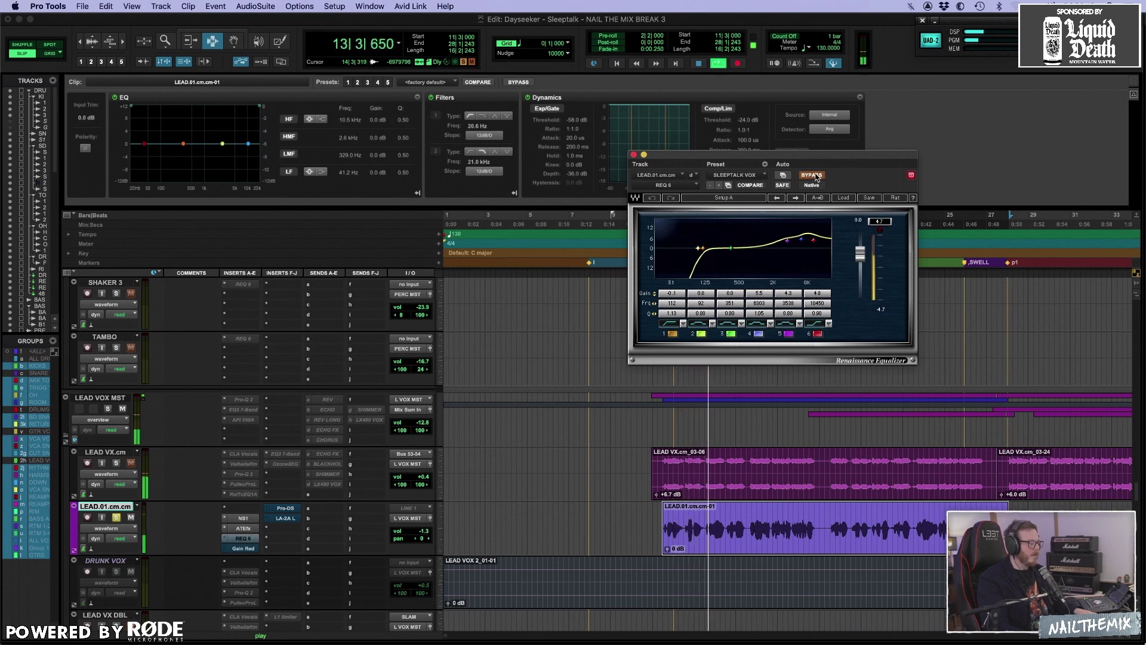
{"action": "left_click", "coordinate": [812, 175]}
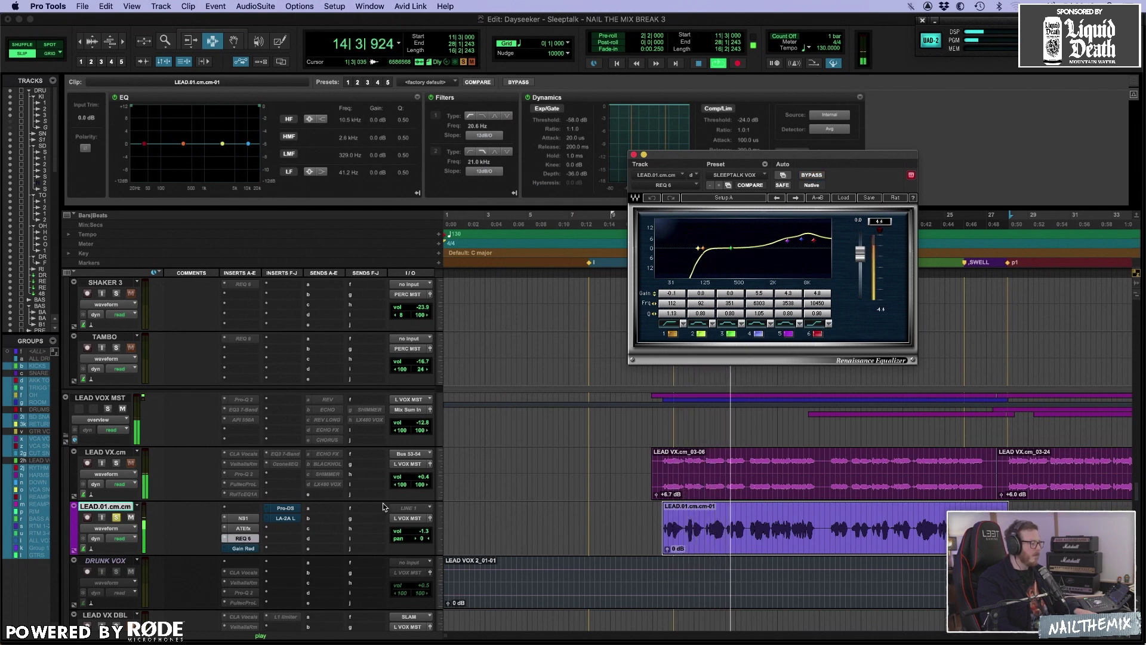
{"action": "key", "text": "space"}
- Open the Gain Reduction insert on the lead vocal and audition the clip through it
{"action": "left_click", "coordinate": [247, 550]}
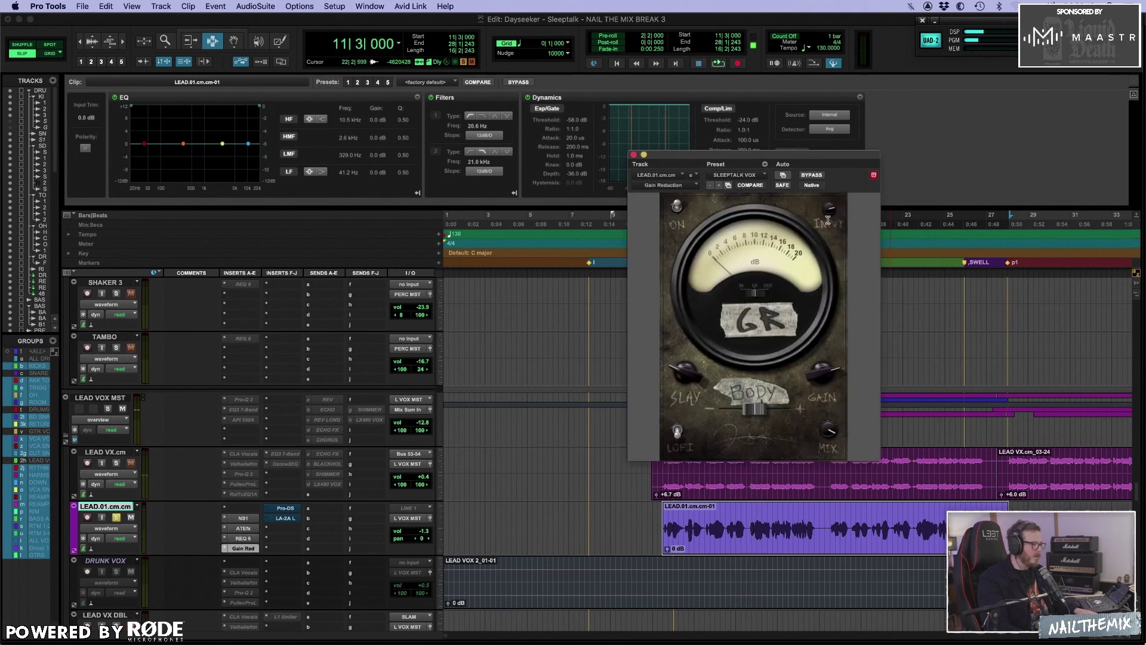
{"action": "left_click_drag", "start_coordinate": [777, 158], "coordinate": [793, 120]}
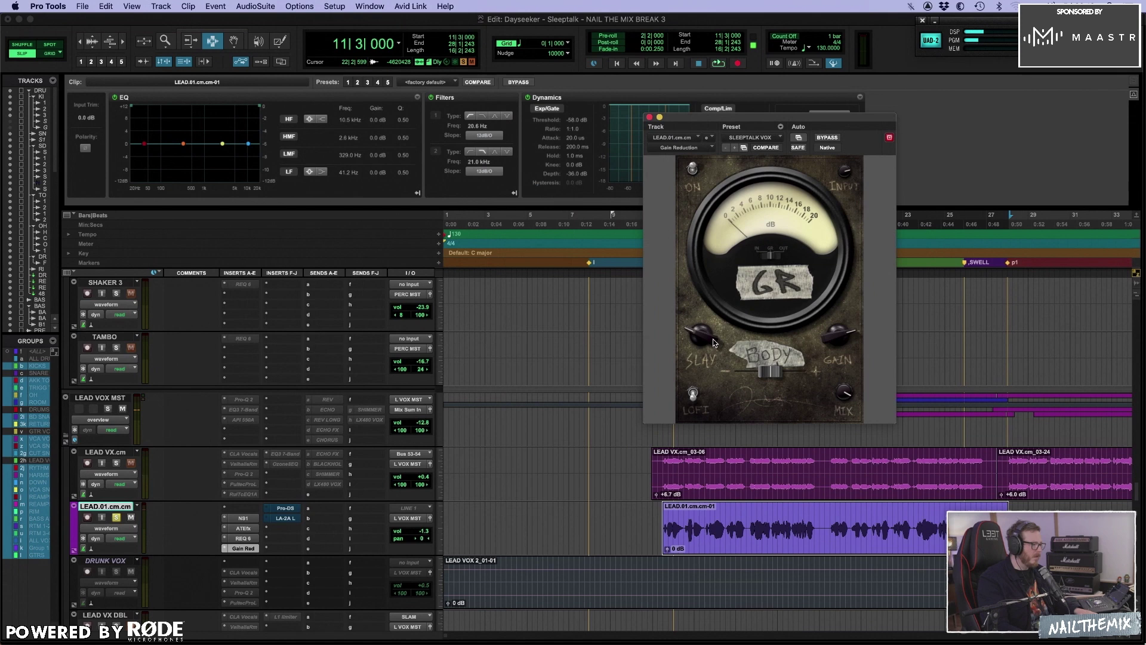
{"action": "key", "text": "space"}
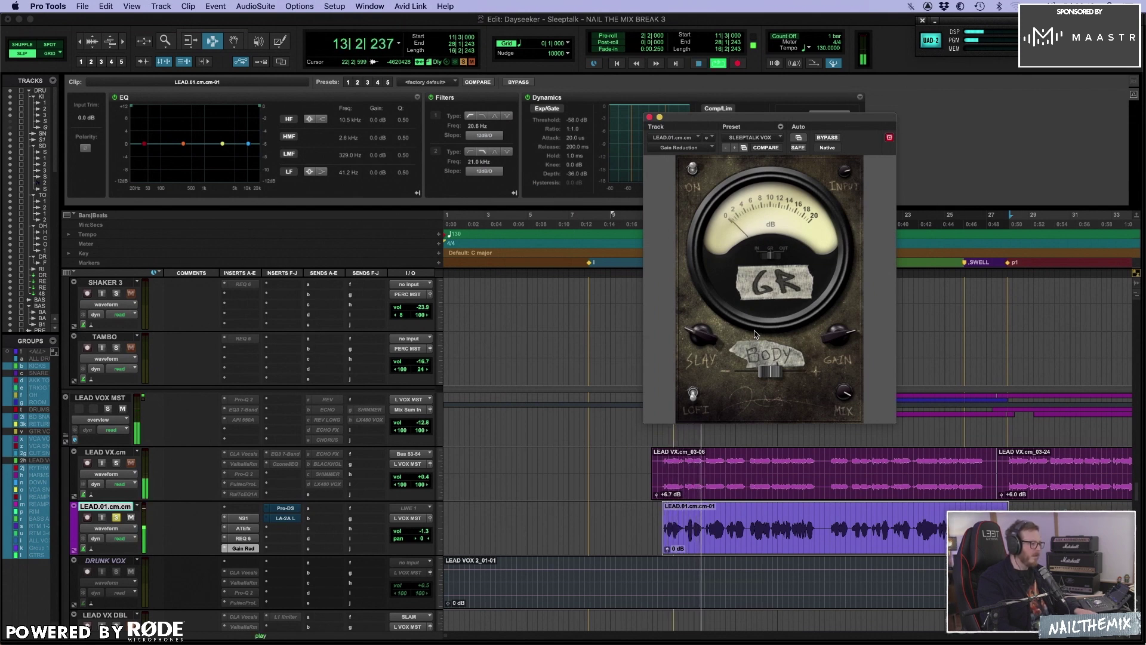
{"action": "key", "text": "space"}
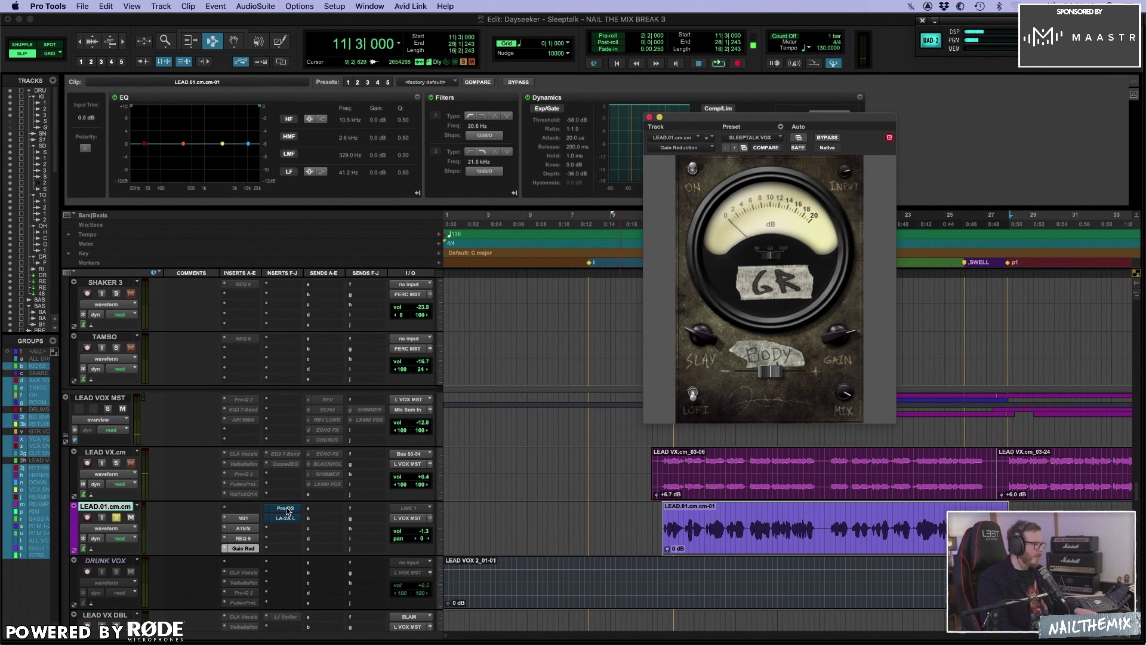
- Open the Pro-DS de-esser and the Teletronix LA-2A inserts in turn, playing the lead vocal while each is shown
{"action": "left_click", "coordinate": [285, 508]}
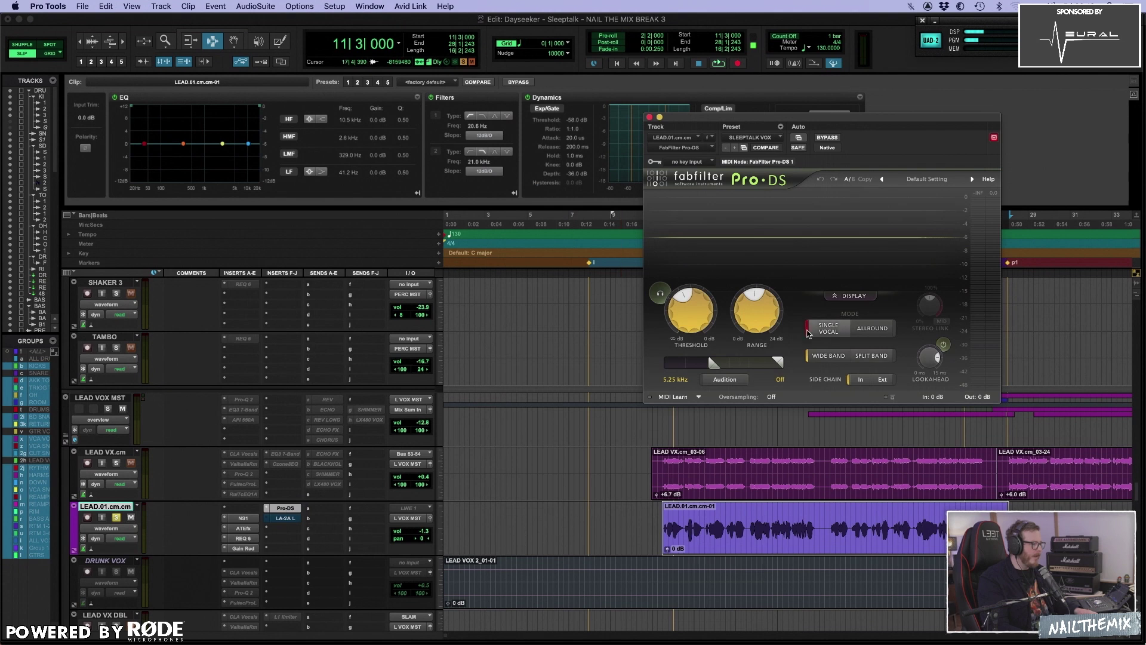
{"action": "key", "text": "space"}
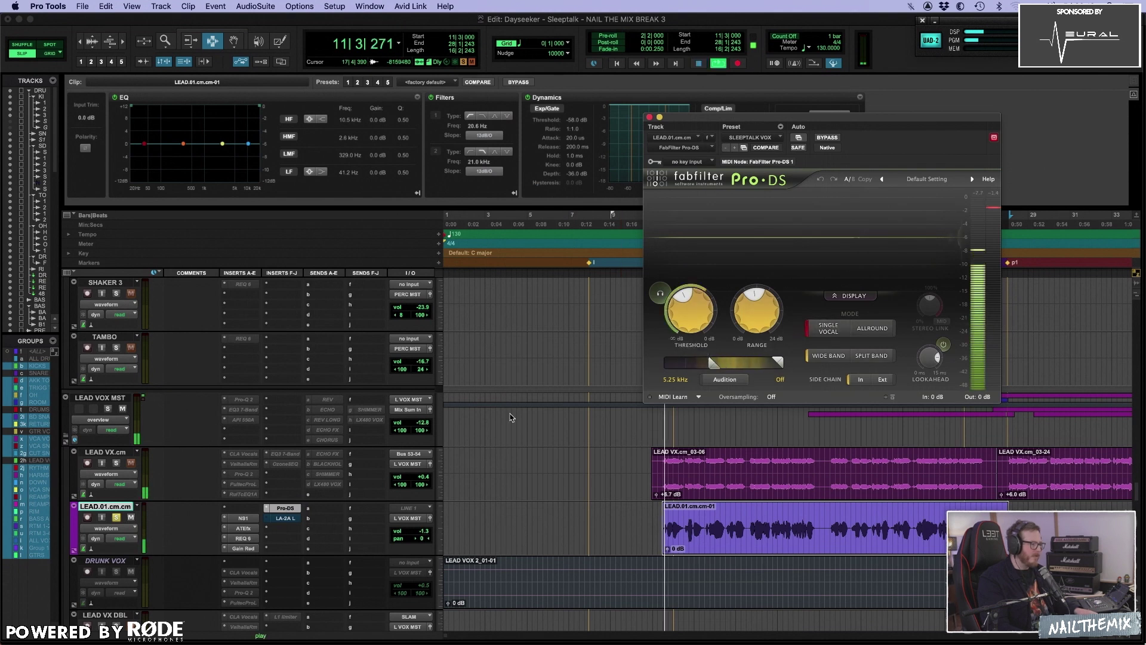
{"action": "left_click", "coordinate": [291, 519]}
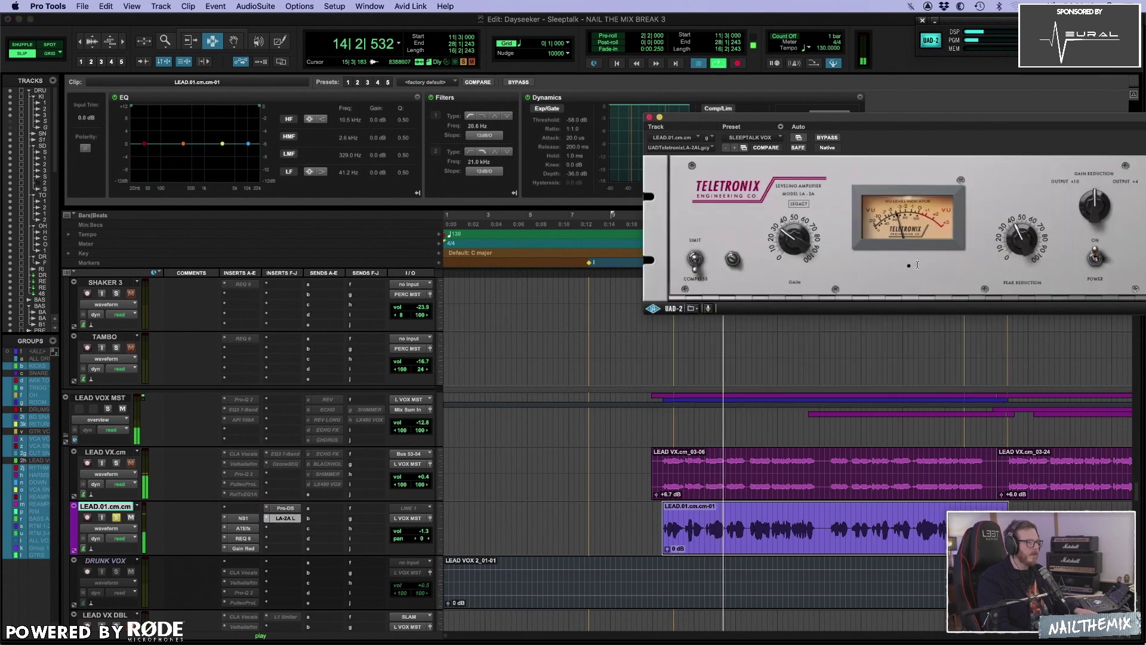
{"action": "key", "text": "space"}
{"action": "left_click_drag", "start_coordinate": [886, 117], "coordinate": [733, 145]}
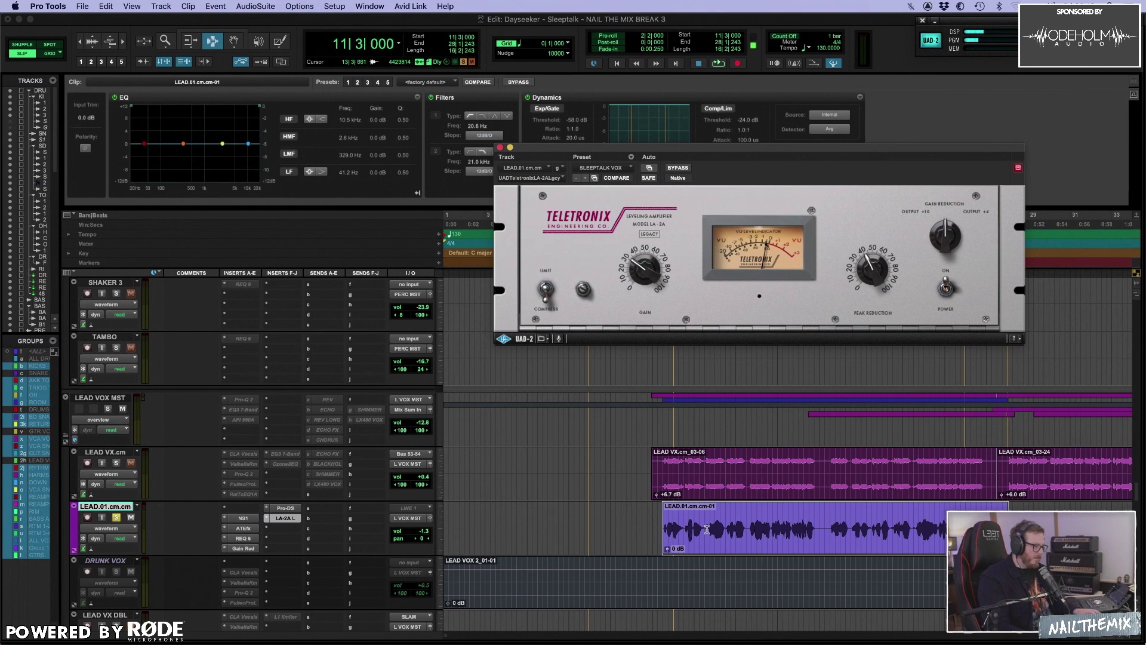
{"action": "left_click", "coordinate": [748, 526]}
{"action": "key", "text": "space"}
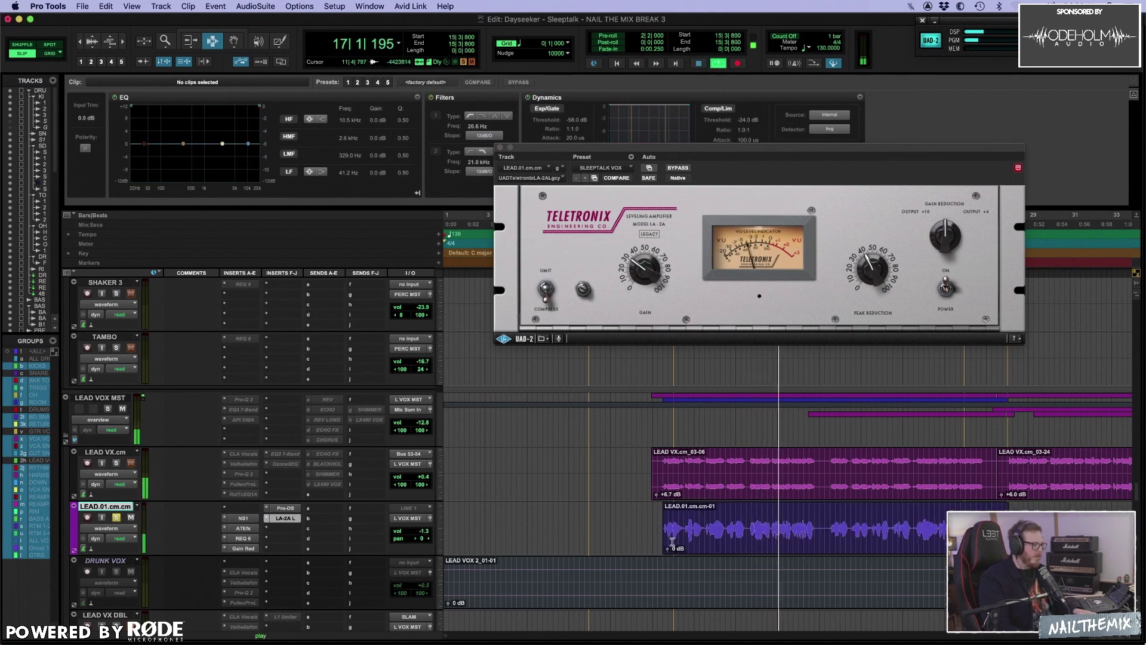
- Commit the lead vocal's opening section, from bar 11 to bar 19, up to the LA-2A insert, leaving the source track as is
{"action": "left_click_drag", "start_coordinate": [668, 526], "coordinate": [825, 519]}
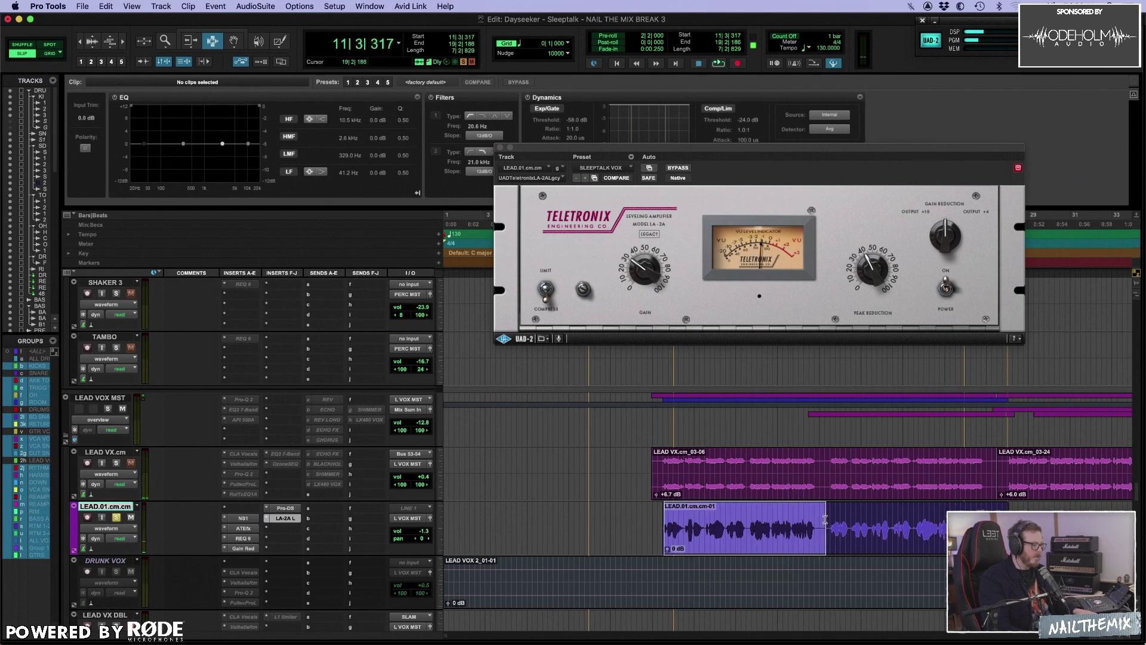
{"action": "right_click", "coordinate": [282, 522]}
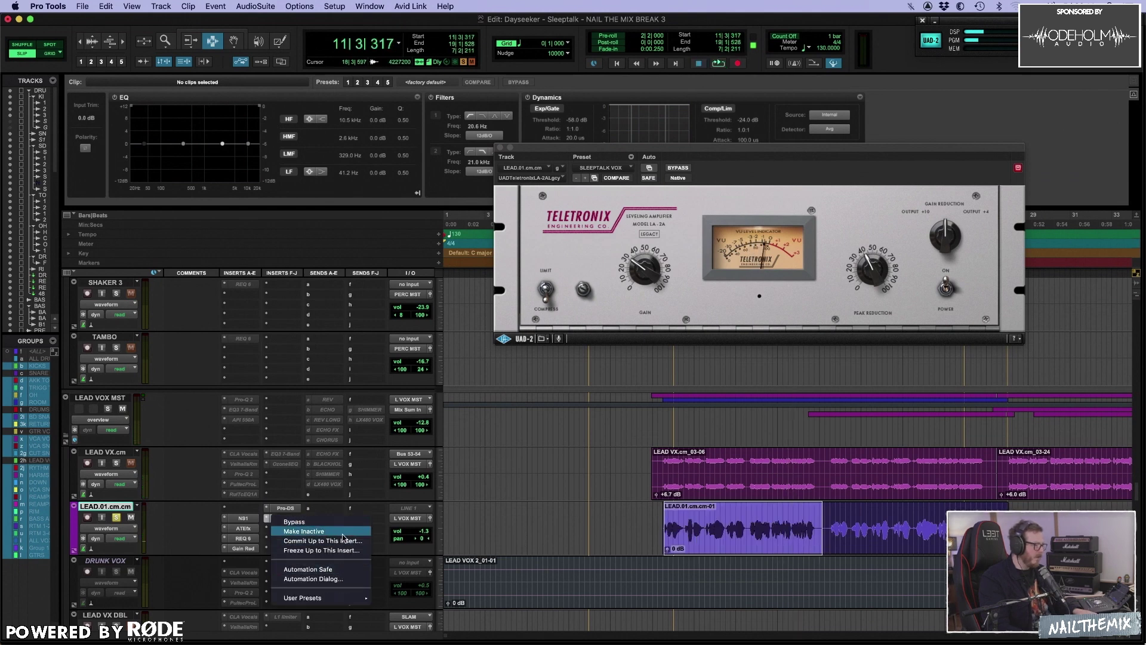
{"action": "left_click", "coordinate": [344, 541]}
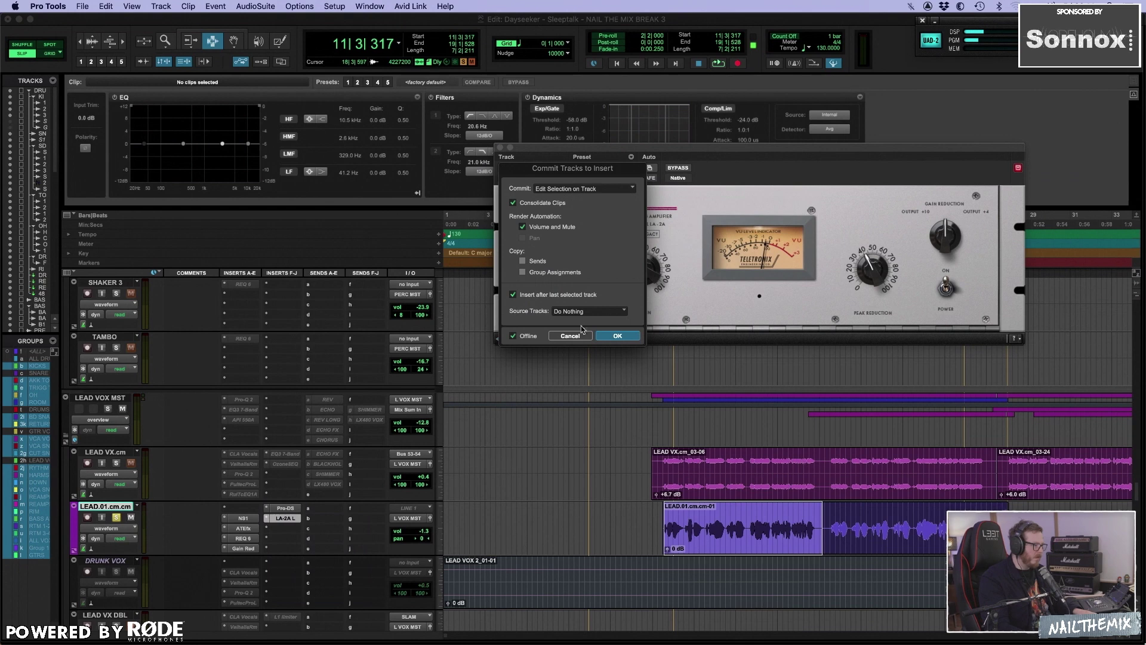
{"action": "left_click", "coordinate": [618, 336]}
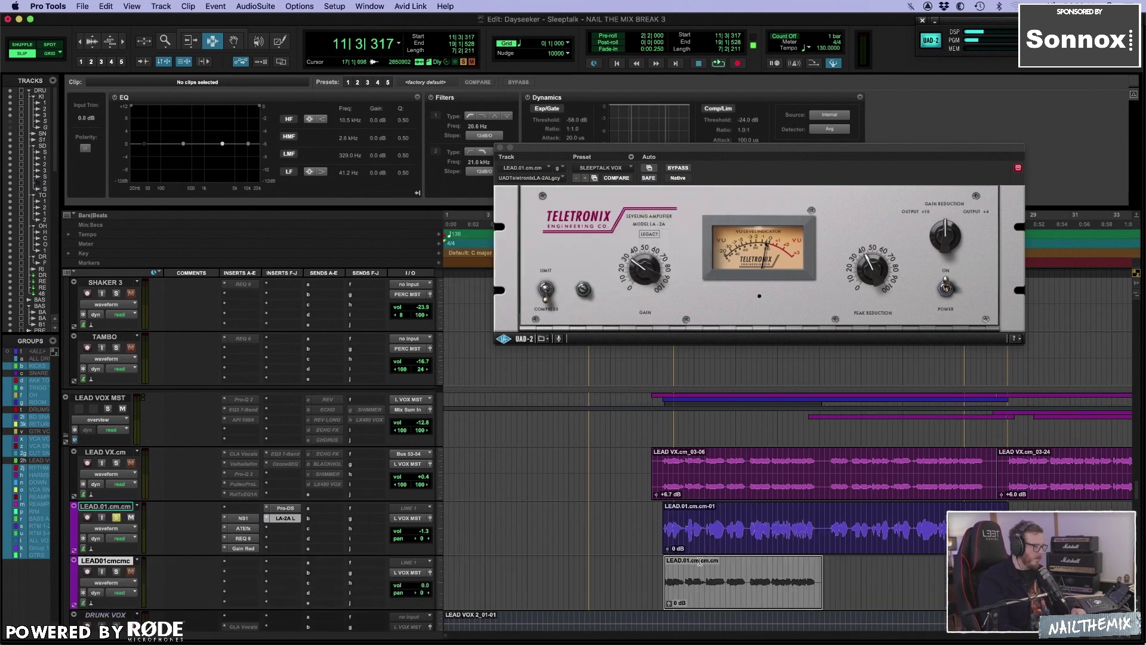
- Delete the clip on the LEAD01cmcmc track and commit the LEAD.01.cm.cm lead vocal again to a new track
{"action": "key", "text": "Delete"}
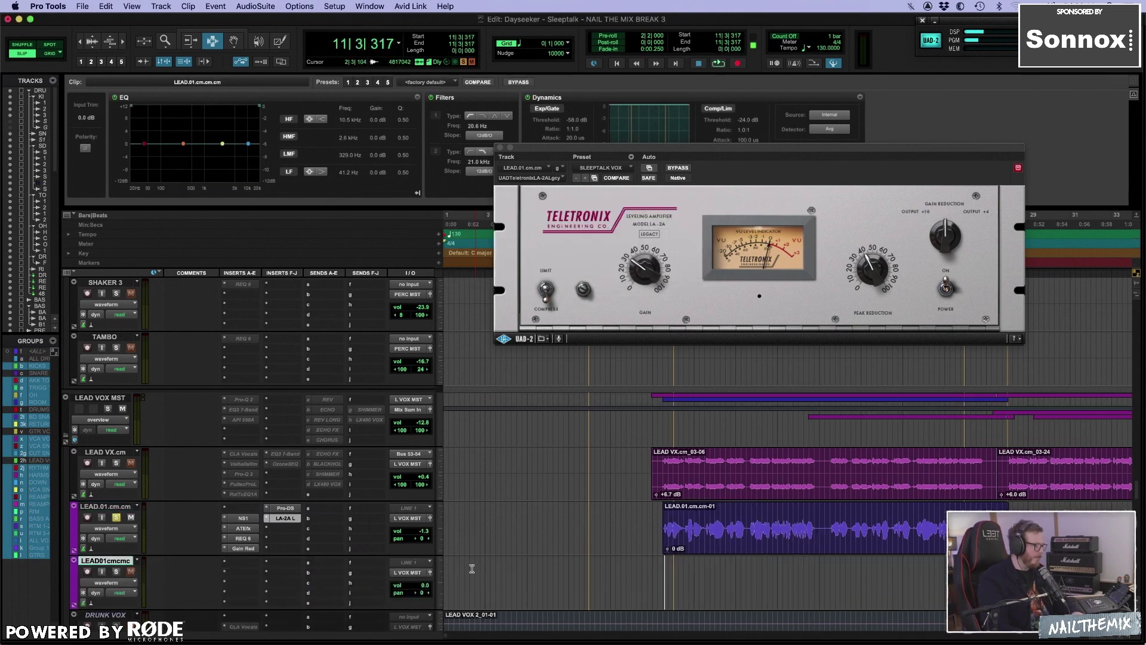
{"action": "left_click", "coordinate": [127, 508]}
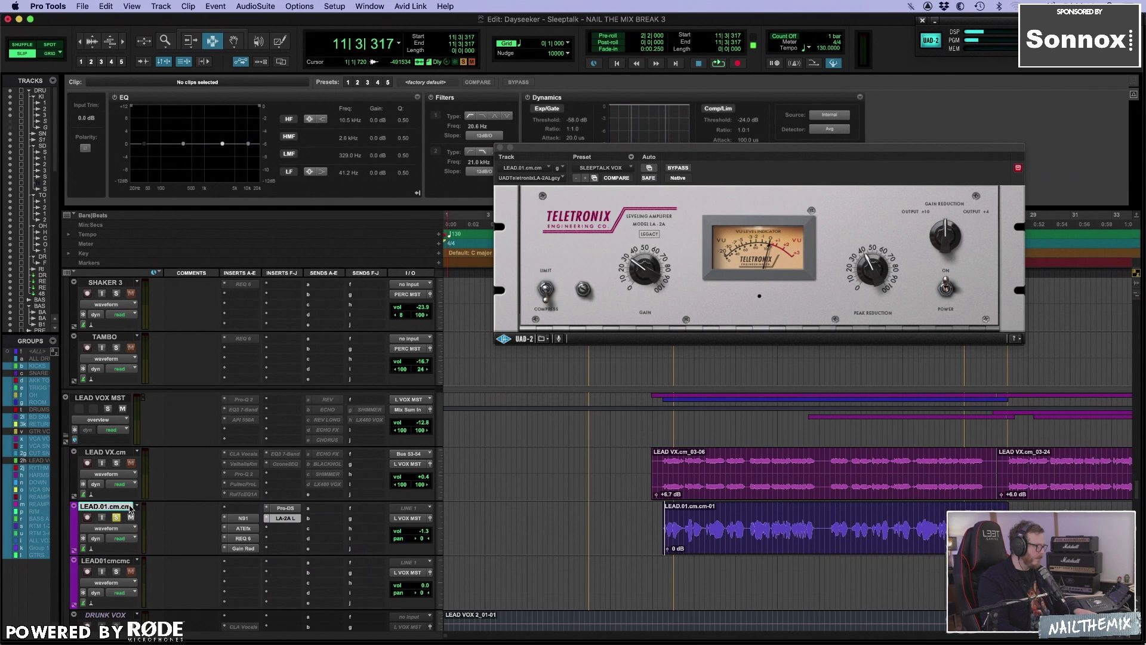
{"action": "right_click", "coordinate": [128, 509]}
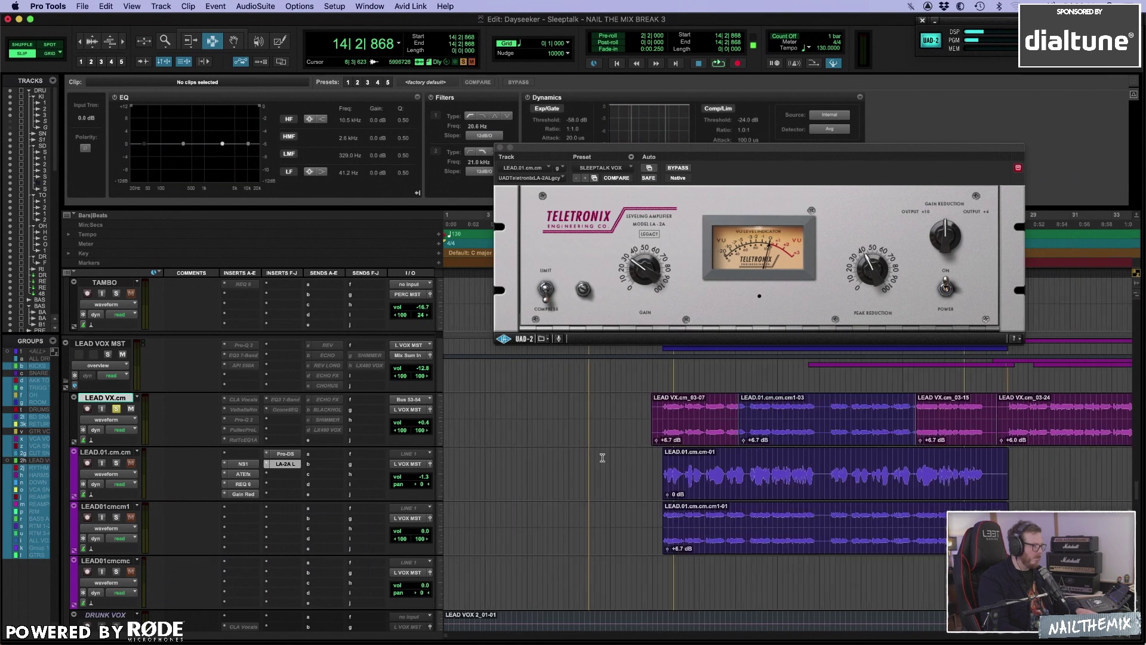
- Play the soloed LEAD VX.cm track from bar 14 to compare the original vocal with the committed clip placed in it
{"action": "key", "text": "space"}
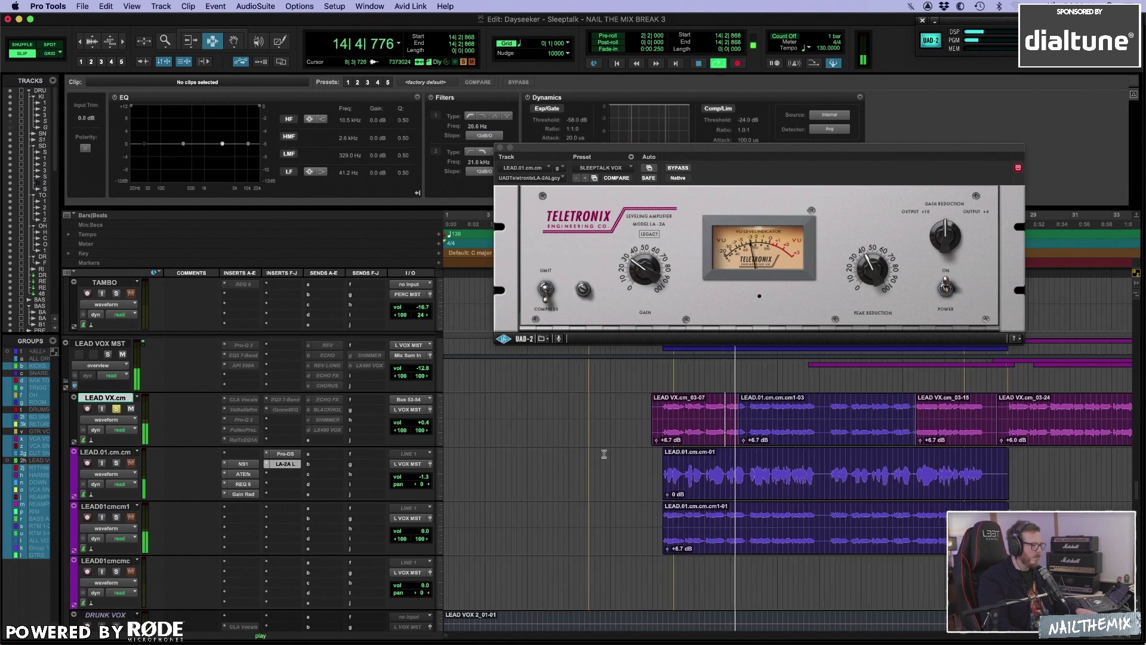
{"action": "key", "text": "r"}
{"action": "key", "text": "t"}
{"action": "key", "text": "F6"}
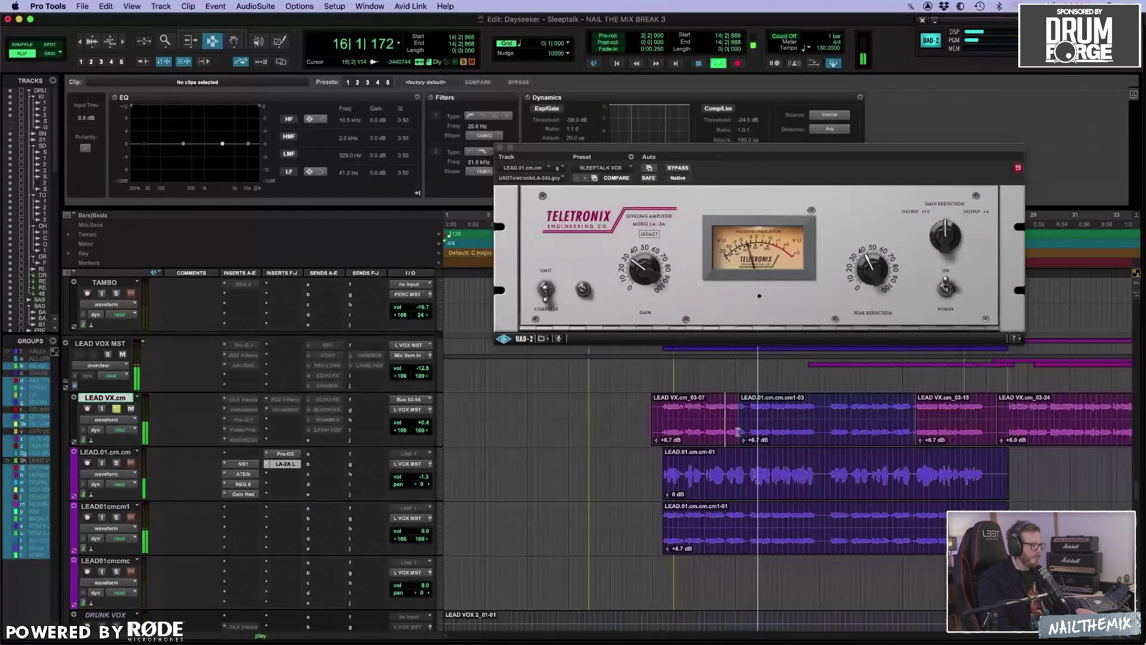
- Trim the boundary between the original vocal clip and the committed clip on LEAD VX.cm, and stop playback
{"action": "left_click", "coordinate": [721, 427]}
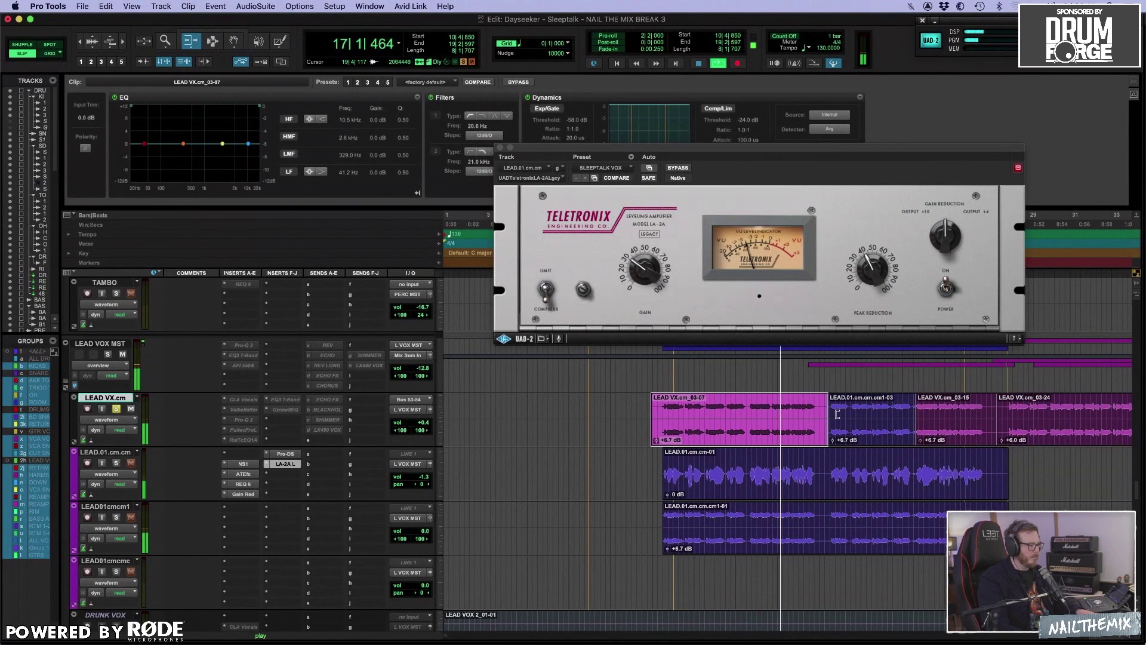
{"action": "mouse_move", "coordinate": [722, 427]}
{"action": "left_mouse_down"}
{"action": "mouse_move", "coordinate": [784, 414]}
{"action": "mouse_move", "coordinate": [710, 418]}
{"action": "left_mouse_up"}
{"action": "key", "text": "F7"}
{"action": "key", "text": "space"}
{"action": "key", "text": "r"}
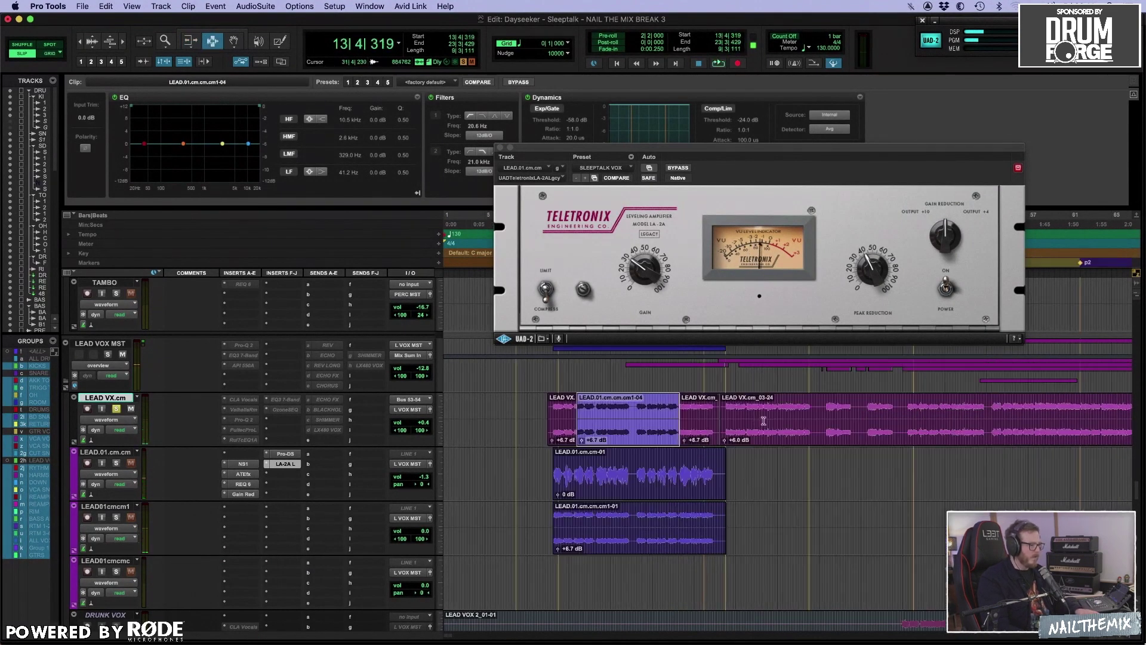
- Hide and deactivate the LEAD.01.cm.cm track and its two committed copies, and restore the full original clip on LEAD VX.cm
{"action": "left_click_drag", "start_coordinate": [533, 479], "coordinate": [775, 524]}
{"action": "key", "text": "super+bracketleft"}
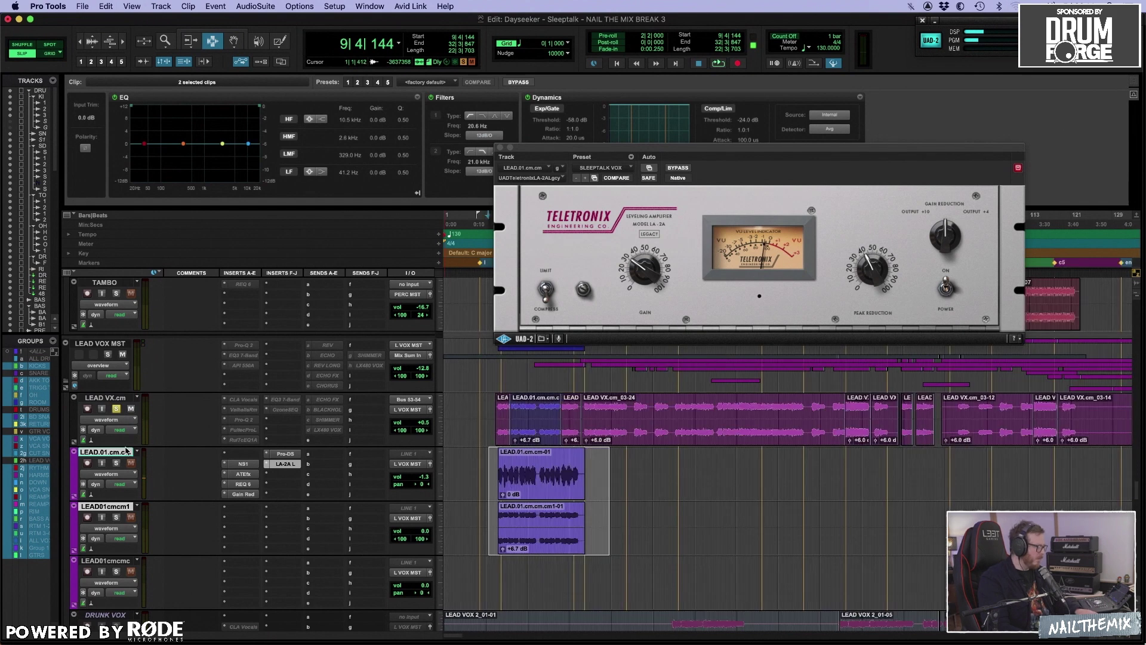
{"action": "left_click", "coordinate": [548, 579], "text": "shift"}
{"action": "left_click", "coordinate": [518, 416]}
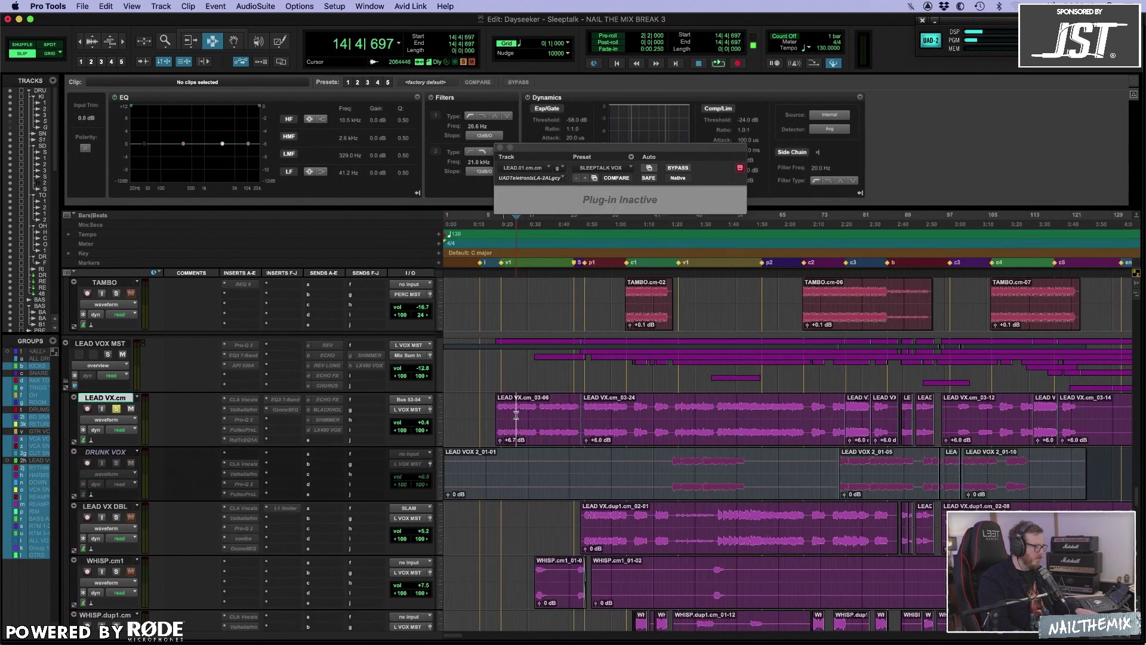
- Look over the vocal clips on the LEAD VX.cm, DRUNK VOX and LEAD VX DBL tracks, marking ranges along the timeline
{"action": "left_click_drag", "start_coordinate": [527, 412], "coordinate": [635, 410]}
{"action": "key", "text": "super+bracketright"}
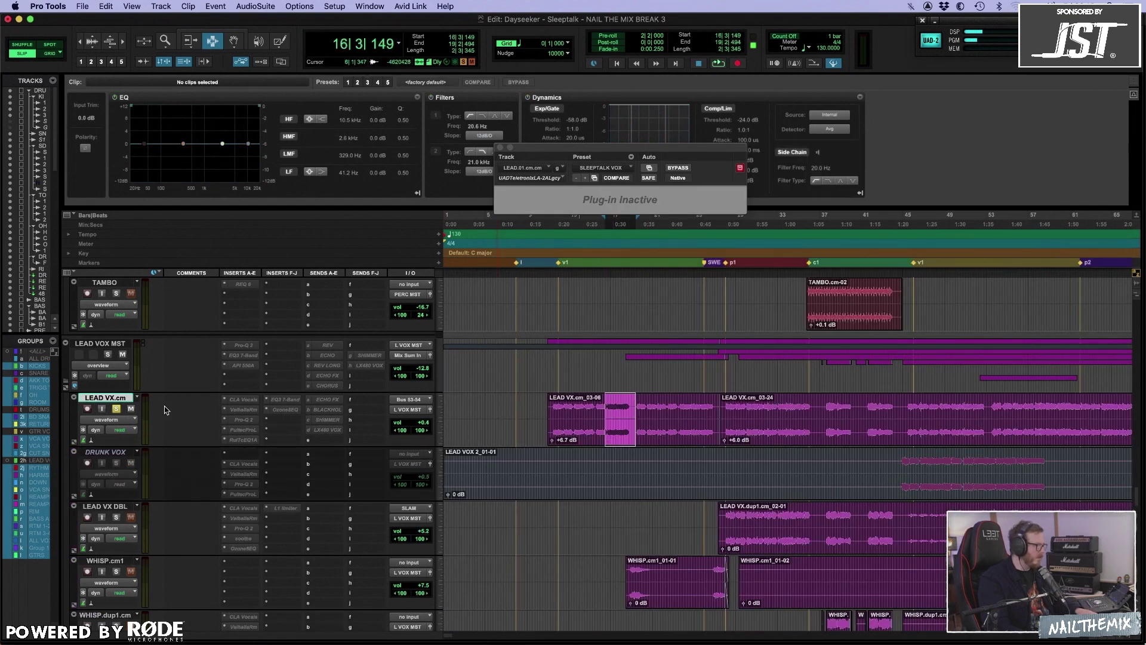
{"action": "key", "text": "super+bracketleft"}
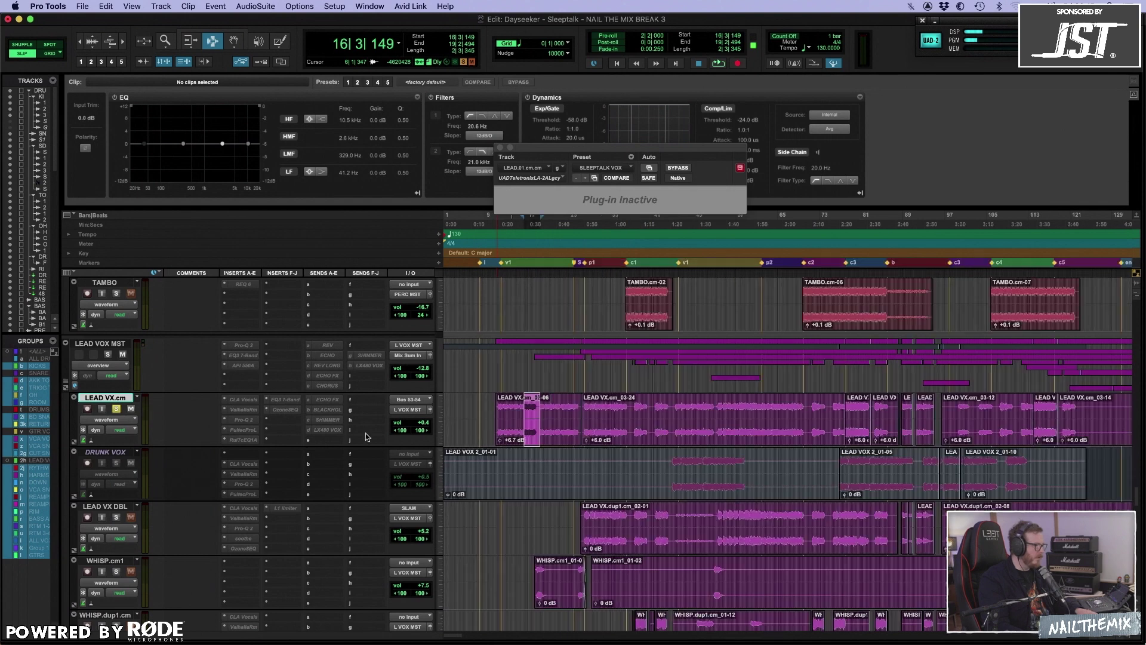
{"action": "left_click", "coordinate": [501, 410]}
{"action": "left_click_drag", "start_coordinate": [543, 425], "coordinate": [668, 409]}
{"action": "left_click_drag", "start_coordinate": [649, 467], "coordinate": [738, 472]}
{"action": "left_click_drag", "start_coordinate": [647, 518], "coordinate": [772, 525]}
{"action": "scroll", "coordinate": [591, 544], "scroll_direction": "down", "scroll_amount": 2}
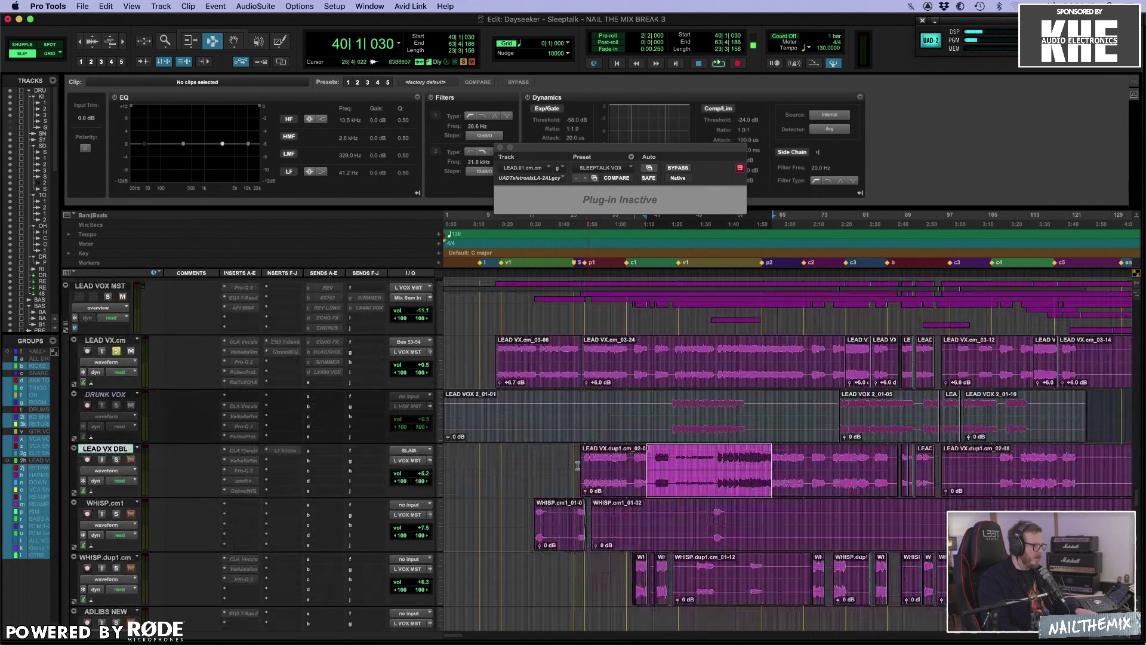
- Audition the soloed LEAD VX.cm track twice, starting around bar 16 and then from late in bar 15
{"action": "left_click", "coordinate": [522, 356]}
{"action": "key", "text": "space"}
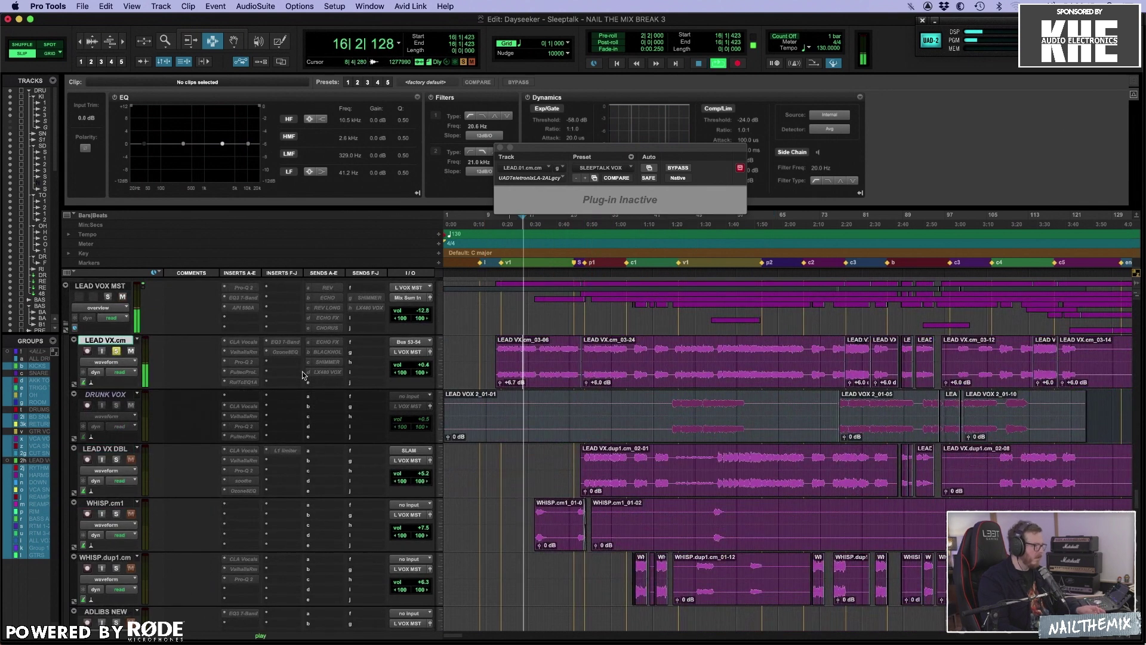
{"action": "key", "text": "space"}
{"action": "key", "text": "t"}
{"action": "scroll", "coordinate": [458, 424], "scroll_direction": "up", "scroll_amount": 2}
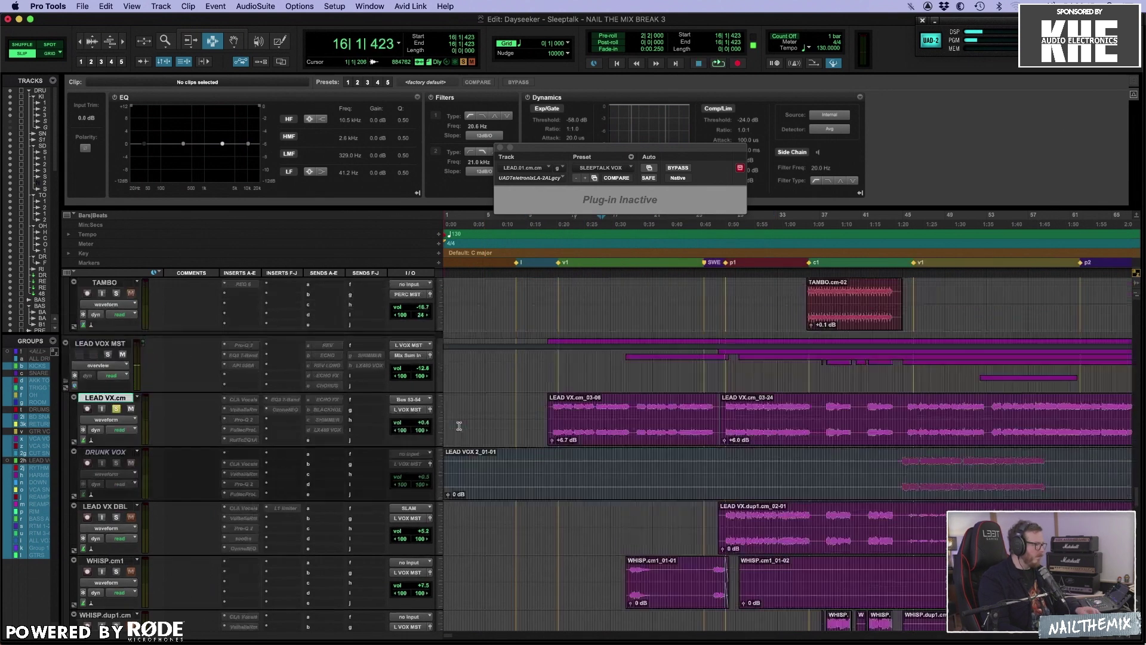
{"action": "scroll", "coordinate": [456, 424], "scroll_direction": "down", "scroll_amount": 1}
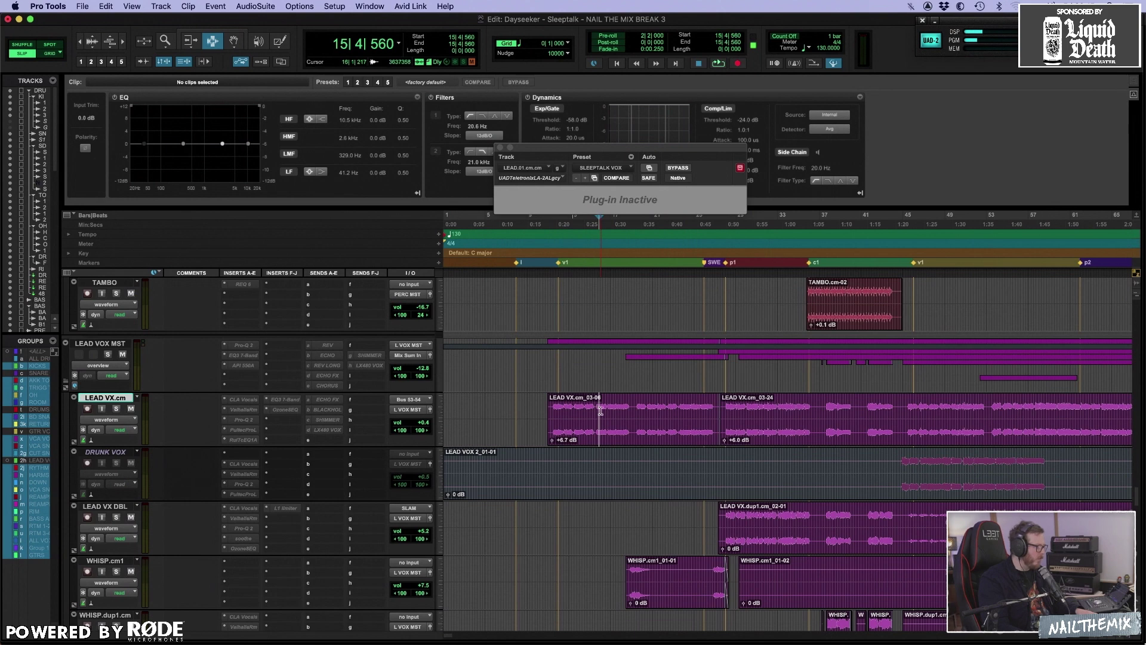
{"action": "key", "text": "space"}
{"action": "key", "text": "super+bracketleft"}
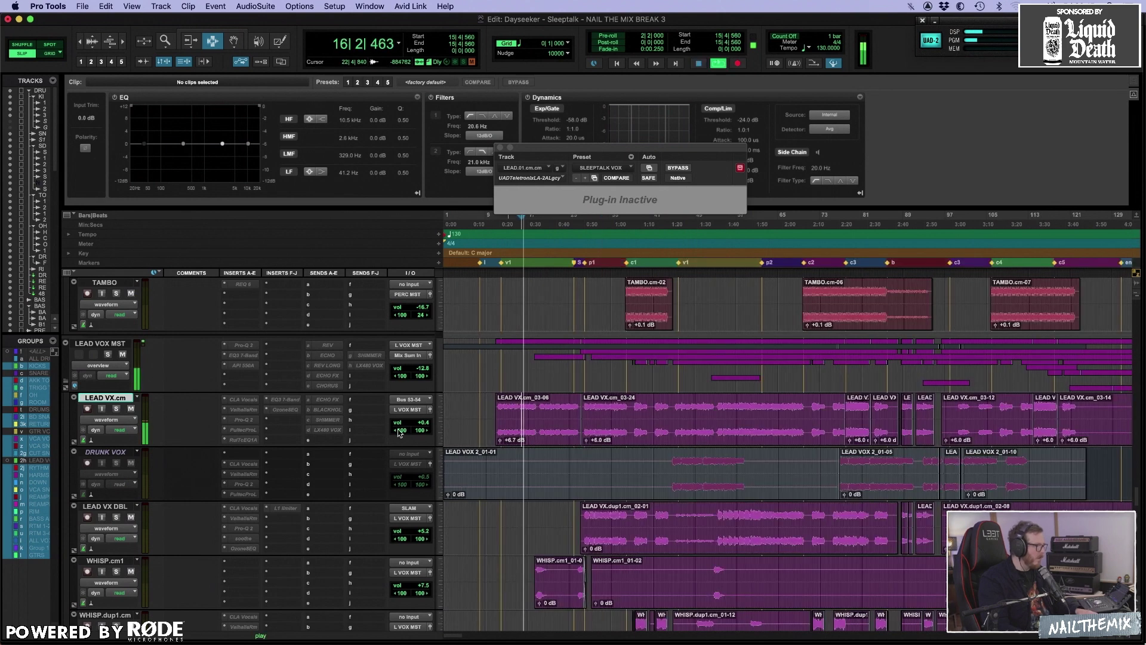
{"action": "key", "text": "space"}
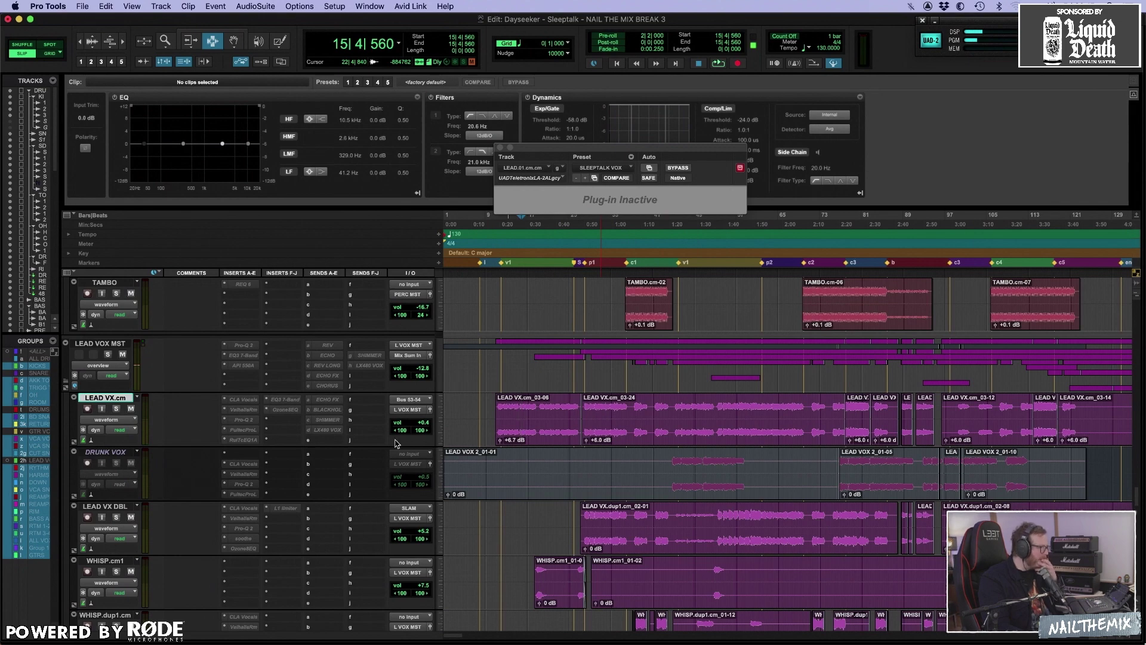
- Unmute the REV, EKO and LONG REV effect returns and inspect the ReVibe II reverb settings on REV
{"action": "scroll", "coordinate": [528, 454], "scroll_direction": "down", "scroll_amount": 15}
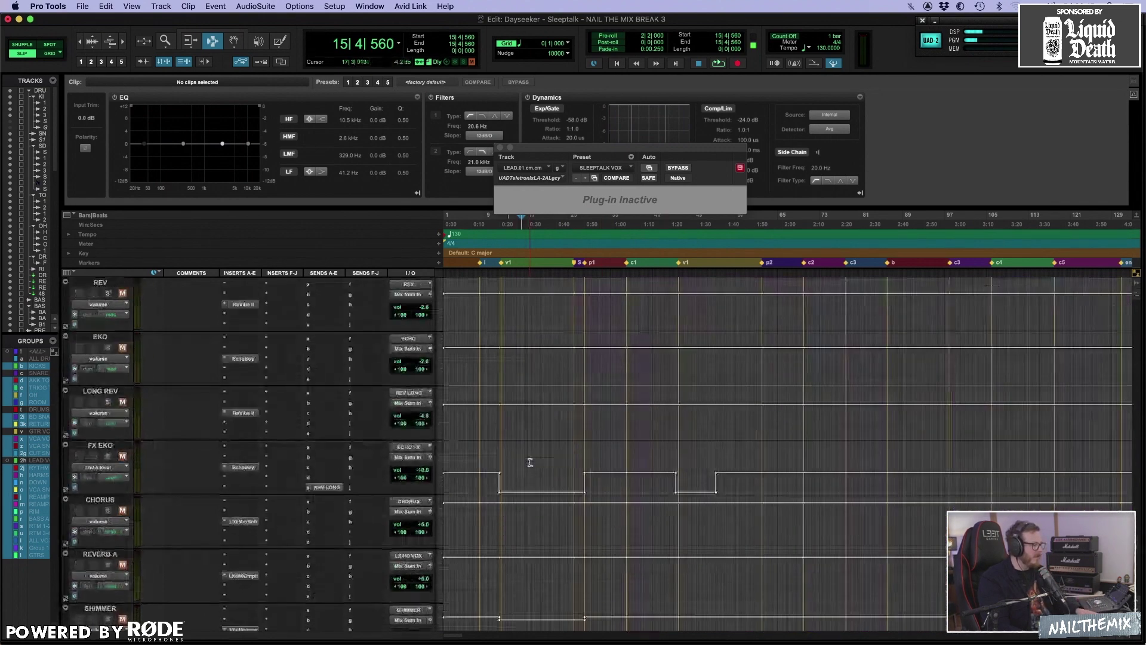
{"action": "scroll", "coordinate": [485, 475], "scroll_direction": "up", "scroll_amount": 1}
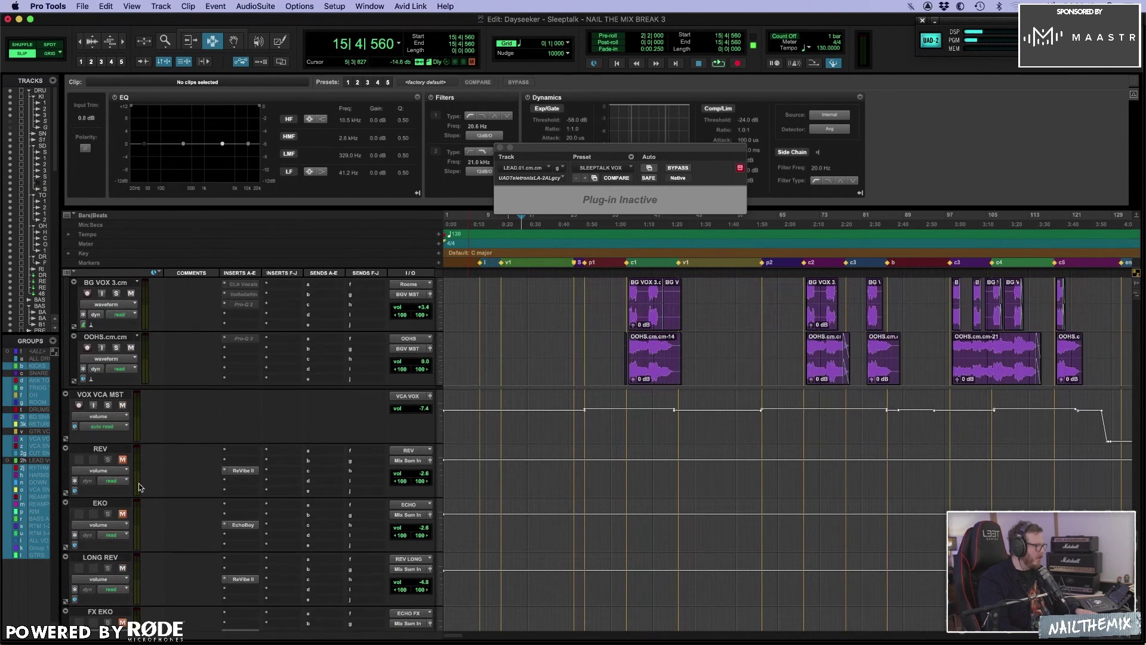
{"action": "scroll", "coordinate": [275, 536], "scroll_direction": "down", "scroll_amount": 1}
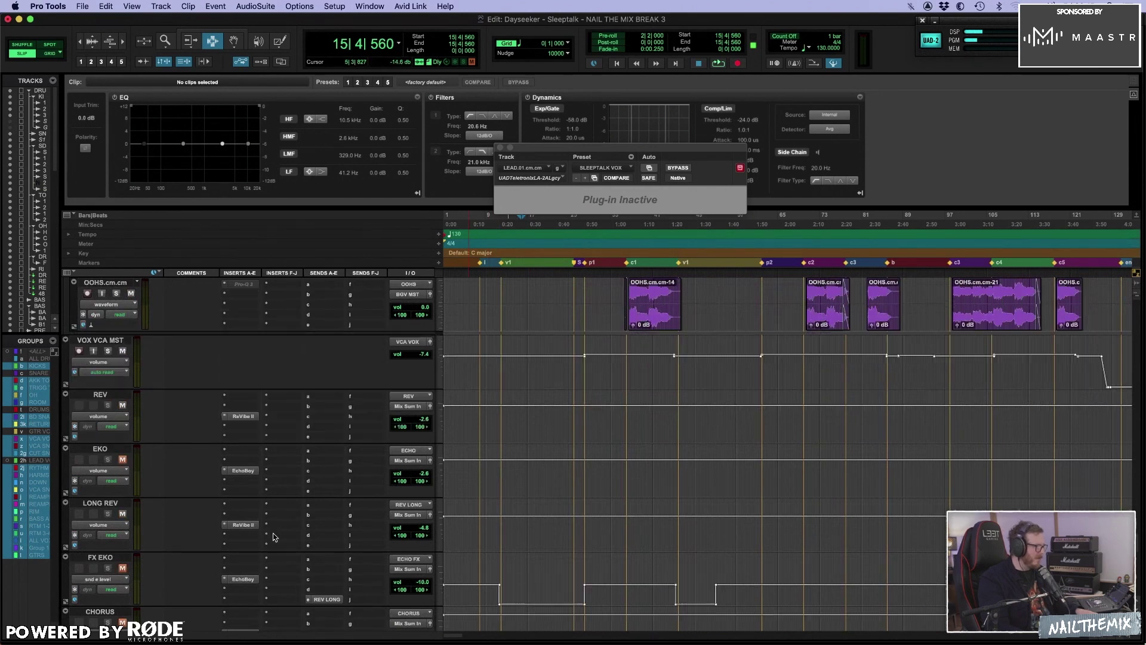
{"action": "left_click_drag", "start_coordinate": [535, 424], "coordinate": [460, 432]}
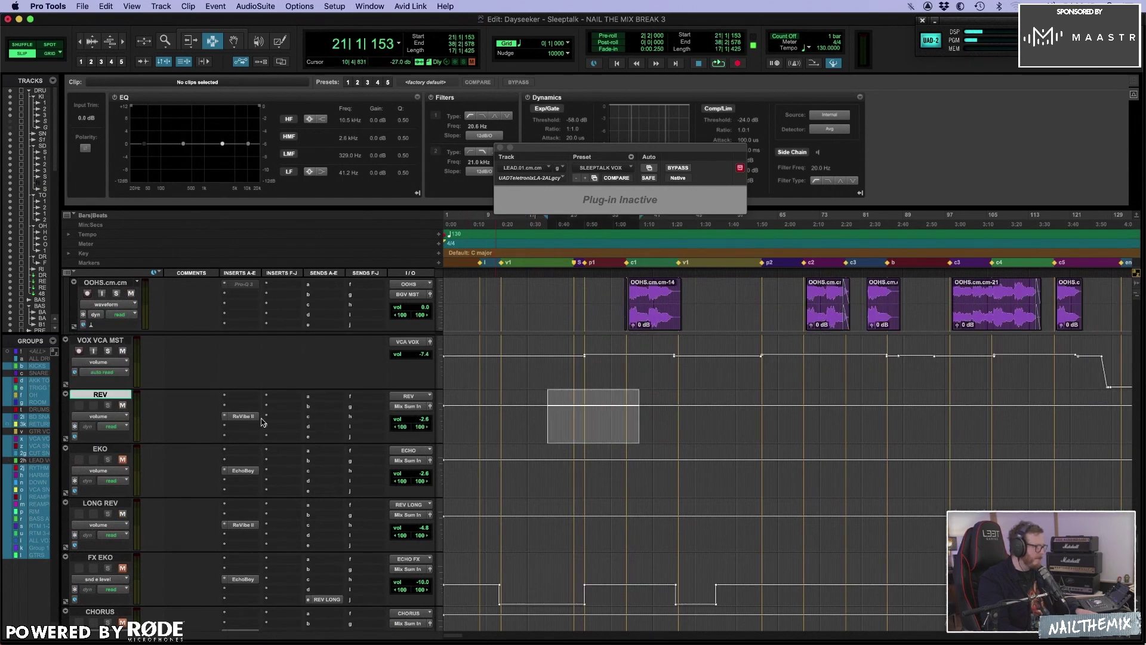
{"action": "left_click", "coordinate": [243, 416]}
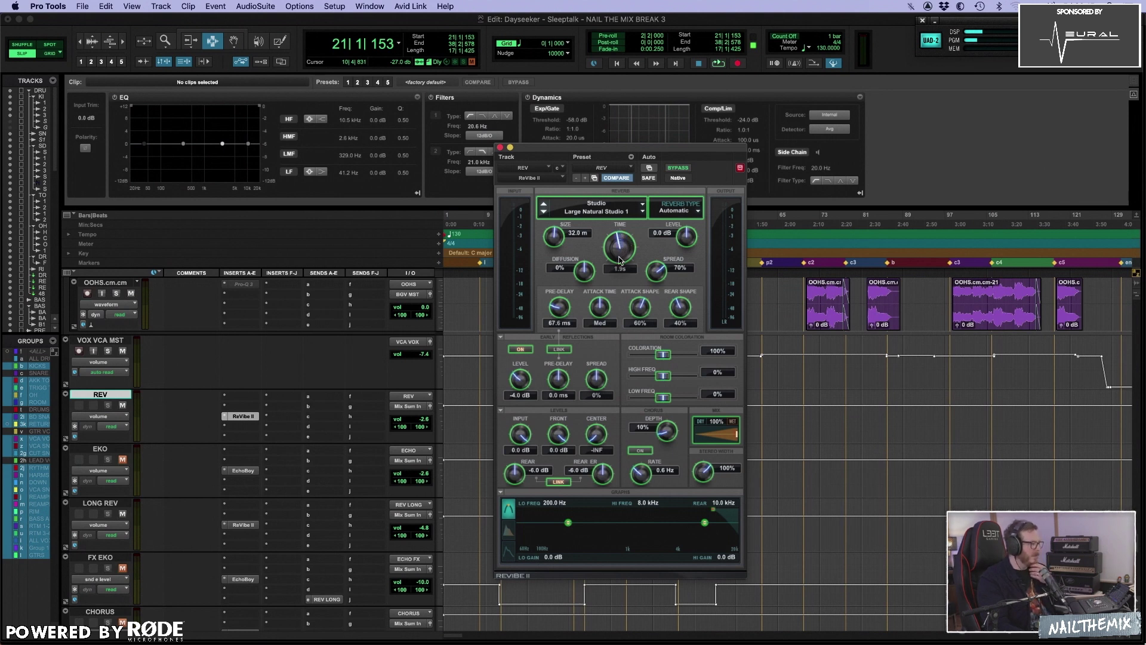
{"action": "left_click", "coordinate": [500, 147]}
{"action": "left_click_drag", "start_coordinate": [578, 412], "coordinate": [658, 404]}
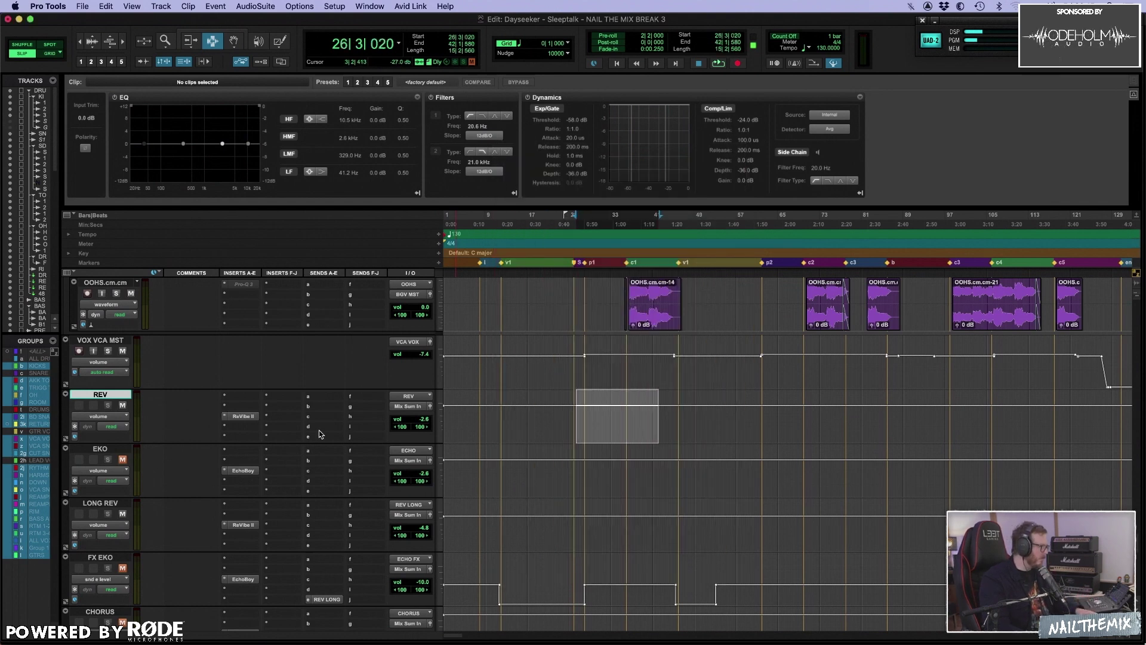
{"action": "left_click", "coordinate": [123, 459]}
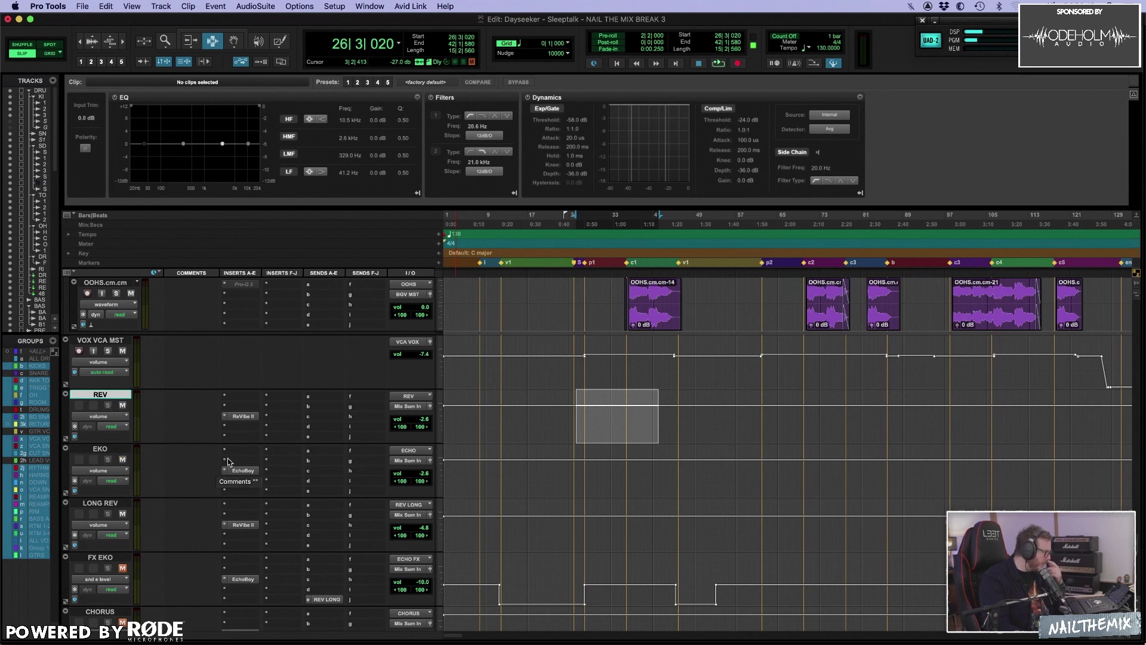
- Load the factory default preset in the ReVibe II on REV and raise its pre-delay to 48.8 ms
{"action": "left_click", "coordinate": [241, 417]}
{"action": "left_click", "coordinate": [605, 167]}
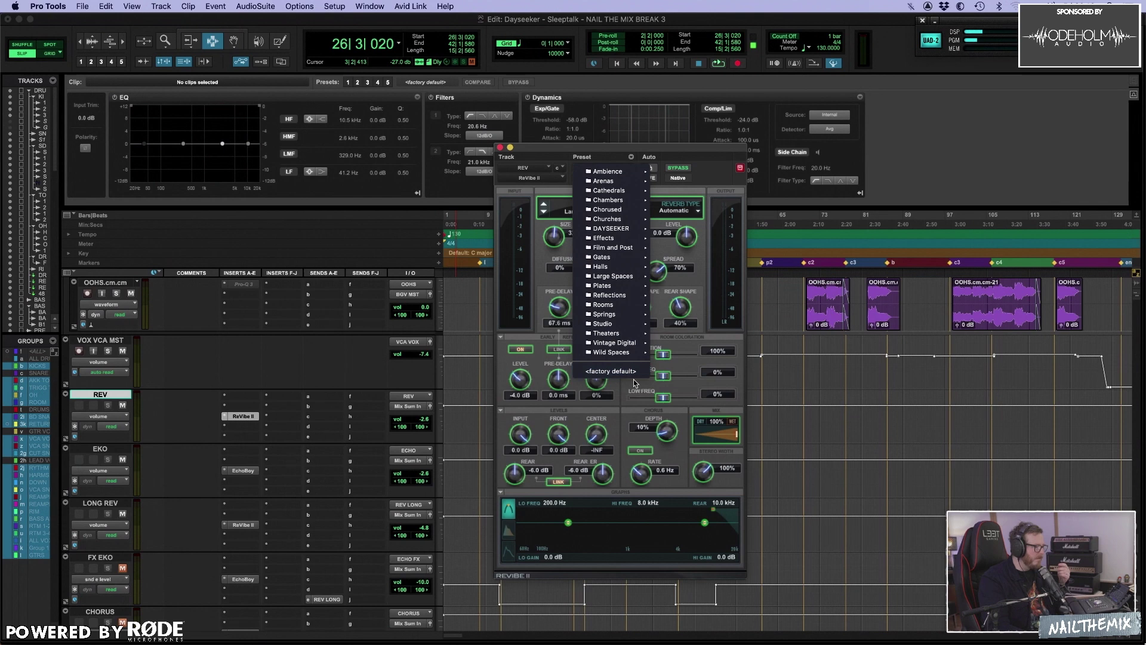
{"action": "left_click", "coordinate": [631, 371]}
{"action": "left_click_drag", "start_coordinate": [619, 253], "coordinate": [618, 258]}
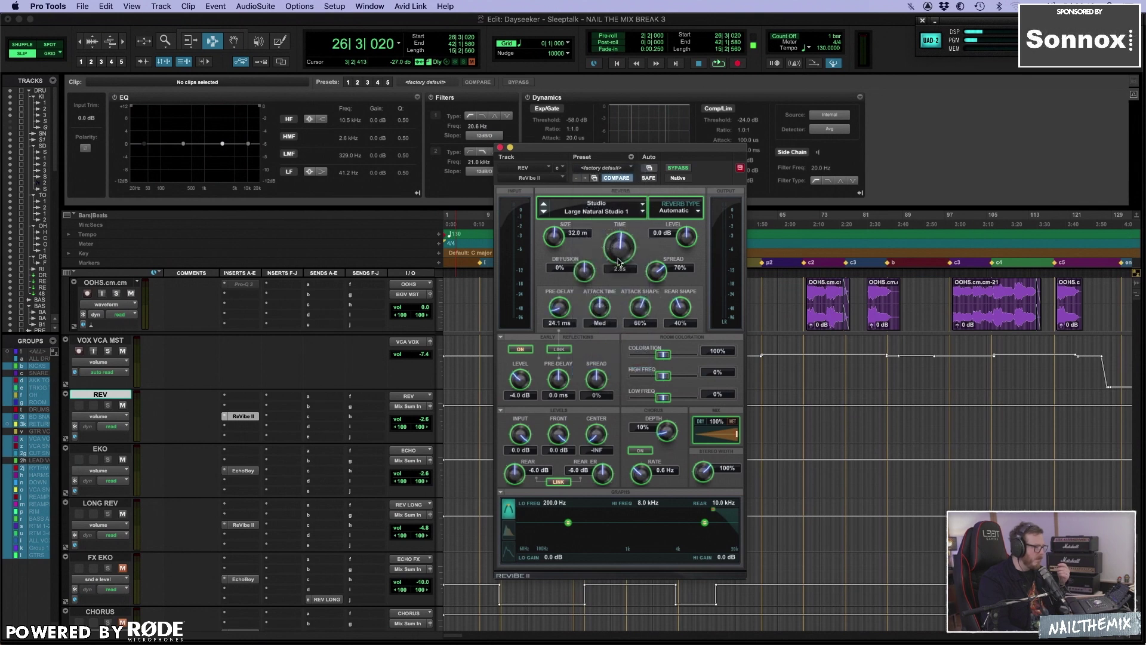
{"action": "scroll", "coordinate": [556, 306], "scroll_direction": "up", "scroll_amount": 3}
- Reload the REV preset from the DAYSEEKER folder in the ReVibe II and close the plug-in window
{"action": "left_click", "coordinate": [617, 169]}
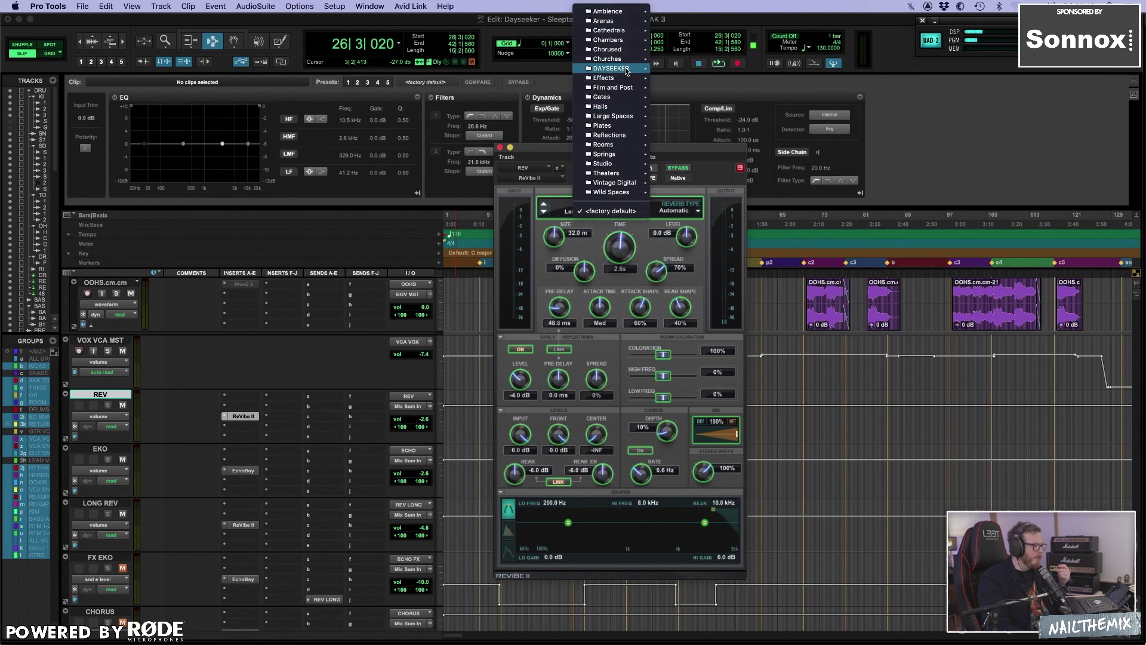
{"action": "mouse_move", "coordinate": [628, 72]}
{"action": "left_click", "coordinate": [670, 71]}
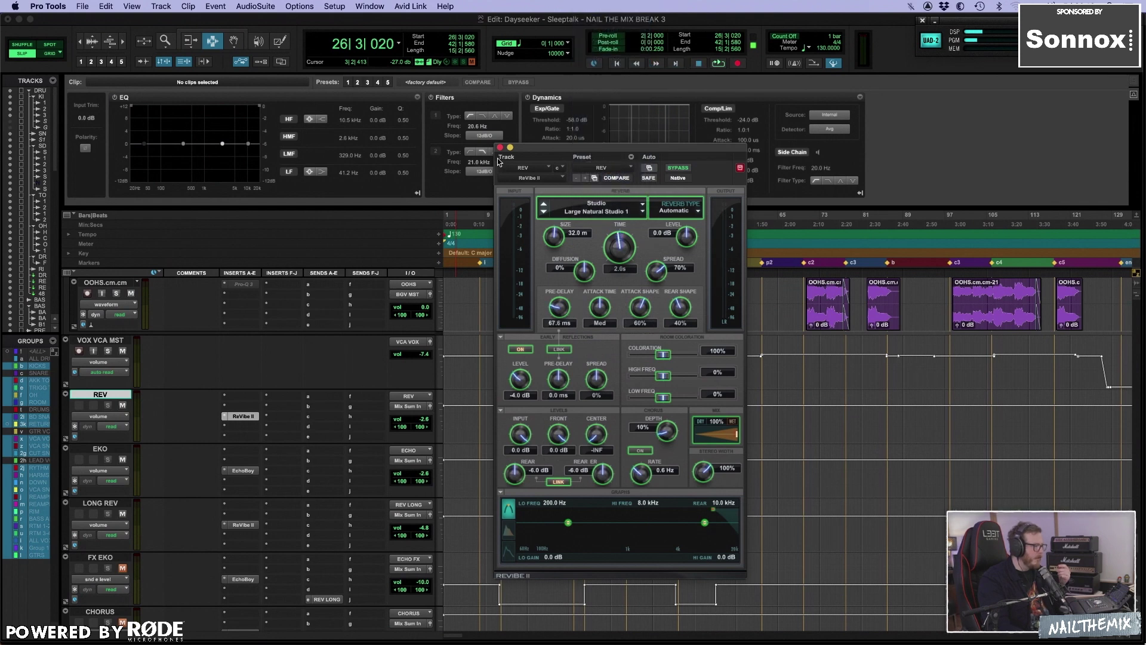
{"action": "left_click", "coordinate": [500, 147]}
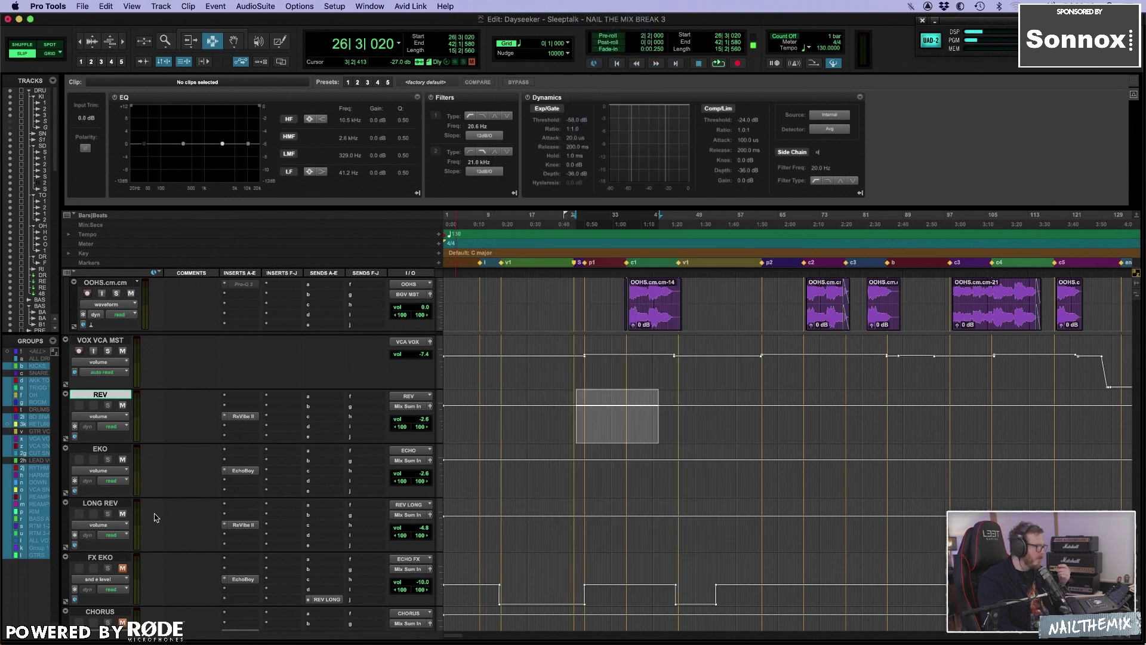
- Open the EchoBoy insert on EKO and the ReVibe II insert on LONG REV in turn to review their settings
{"action": "left_click", "coordinate": [238, 471]}
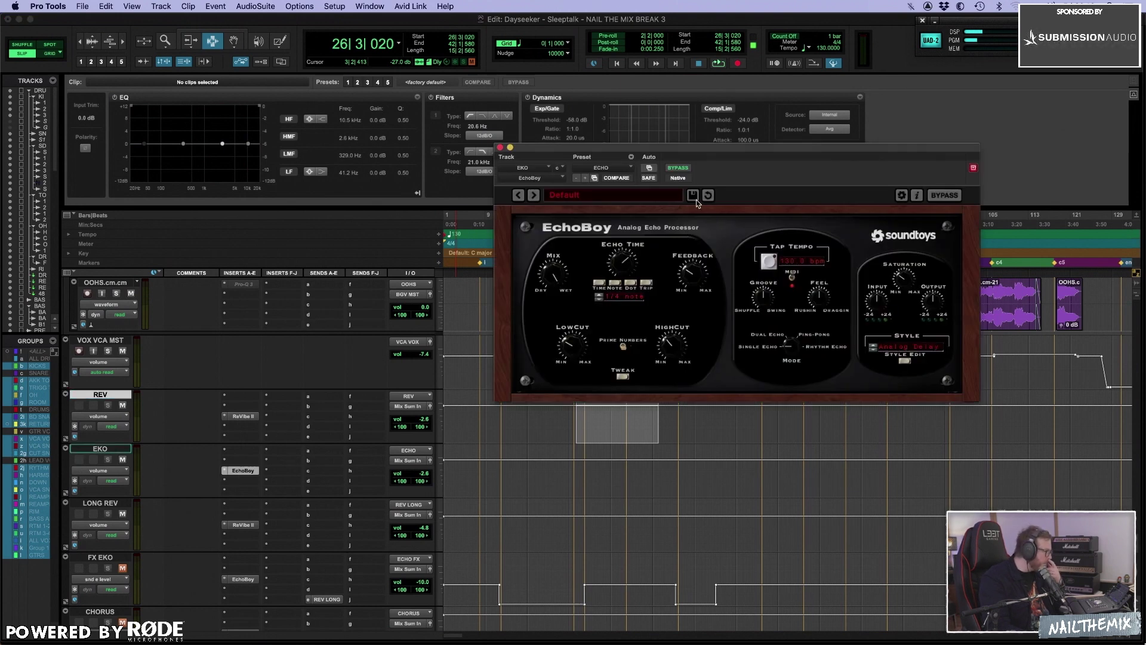
{"action": "left_click_drag", "start_coordinate": [694, 150], "coordinate": [712, 129]}
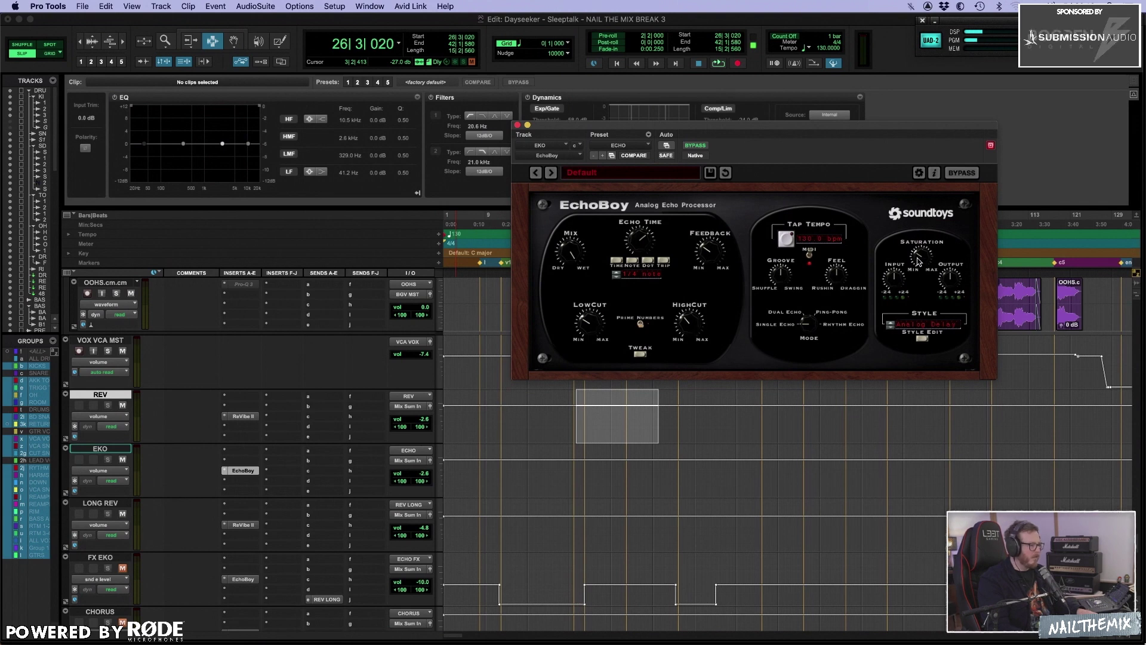
{"action": "left_click", "coordinate": [241, 526]}
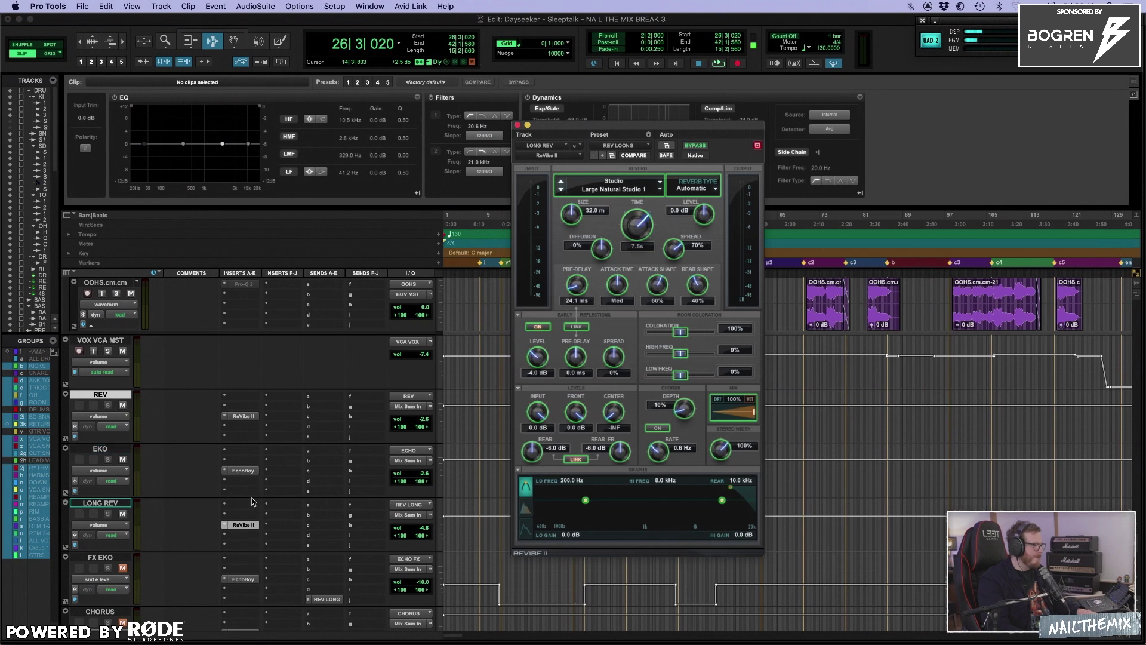
{"action": "left_click_drag", "start_coordinate": [650, 126], "coordinate": [802, 65]}
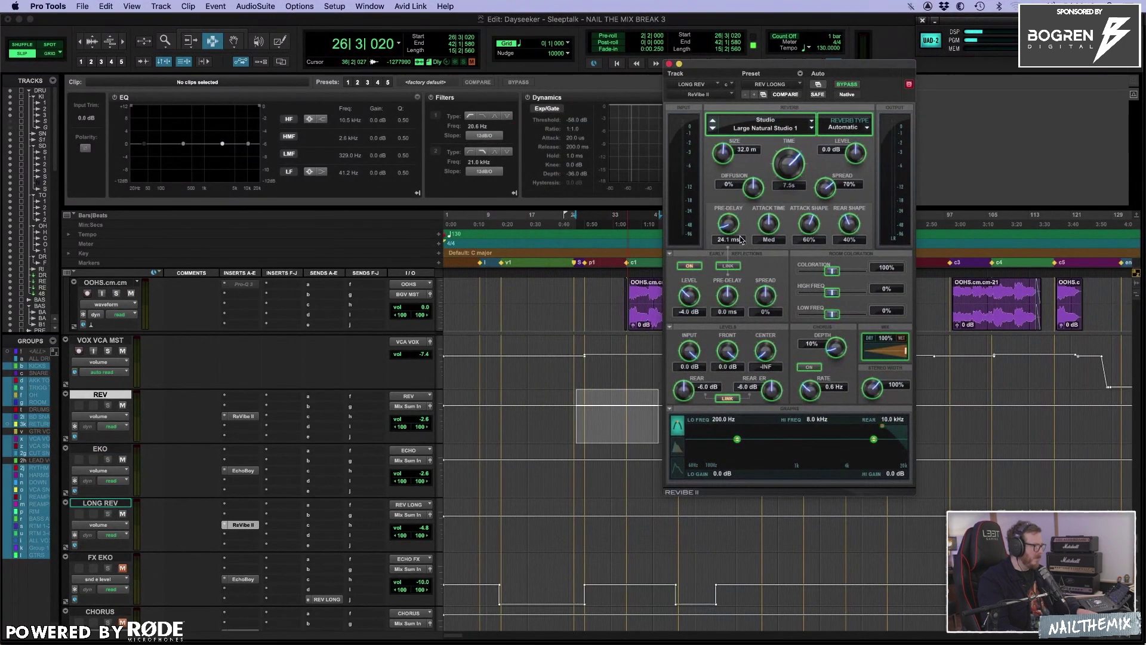
{"action": "scroll", "coordinate": [605, 439], "scroll_direction": "down", "scroll_amount": 2}
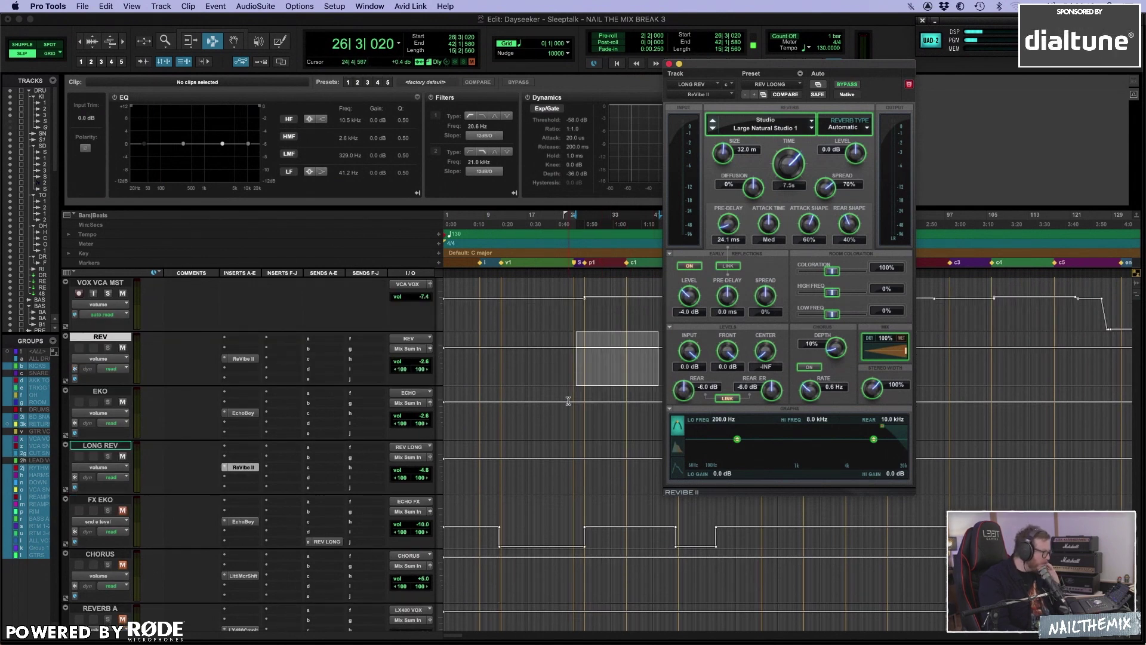
{"action": "scroll", "coordinate": [568, 401], "scroll_direction": "down", "scroll_amount": 1}
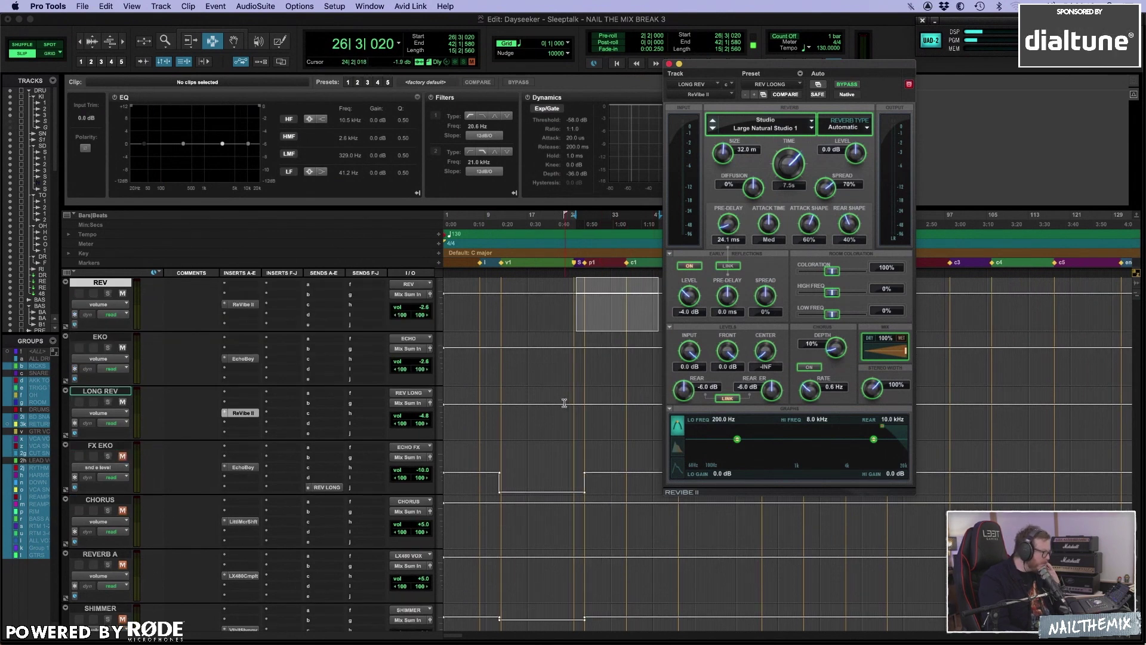
- Unmute the FX EKO return, review its EchoBoy settings and close the plug-in window
{"action": "left_click", "coordinate": [123, 455]}
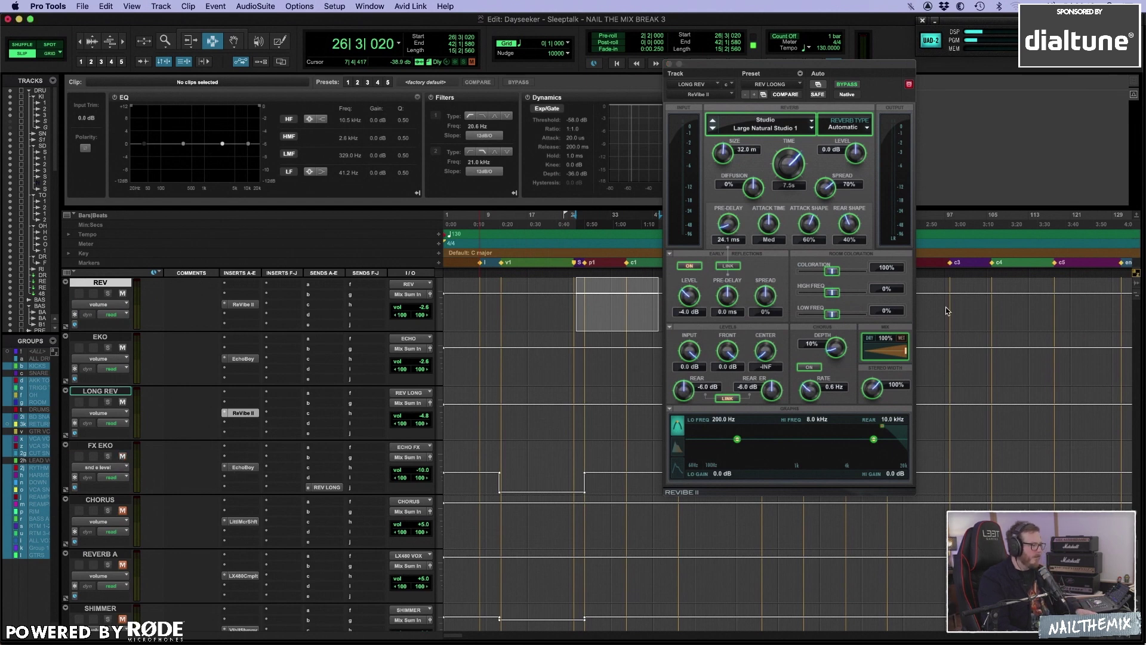
{"action": "left_click", "coordinate": [243, 467]}
{"action": "left_click_drag", "start_coordinate": [830, 65], "coordinate": [649, 60]}
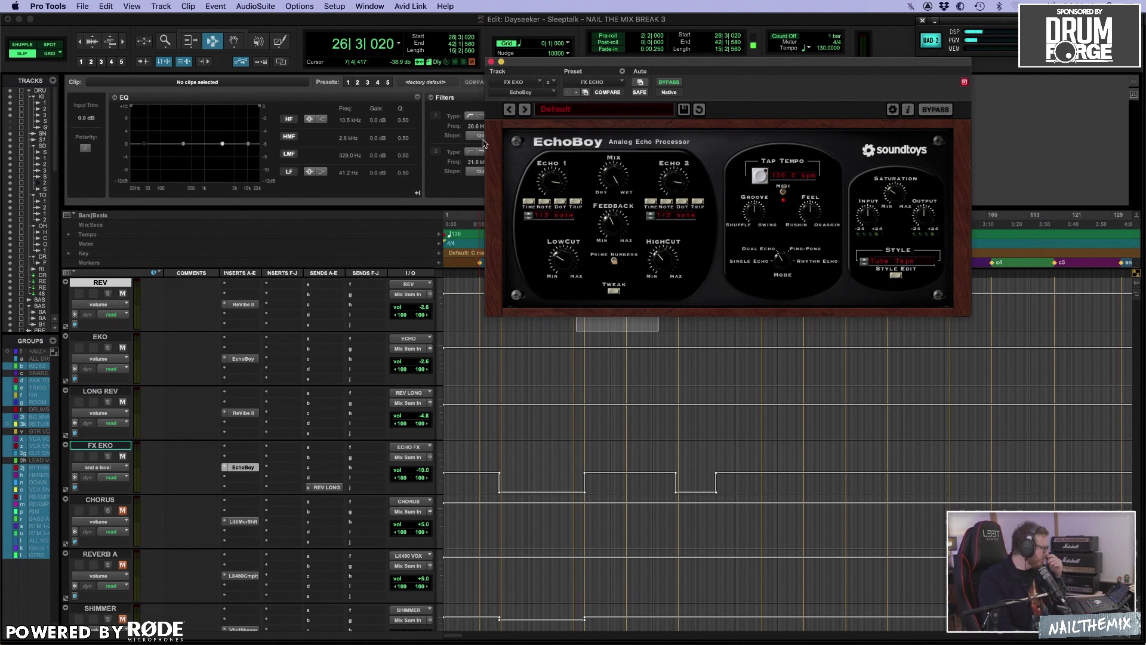
{"action": "left_click", "coordinate": [491, 62]}
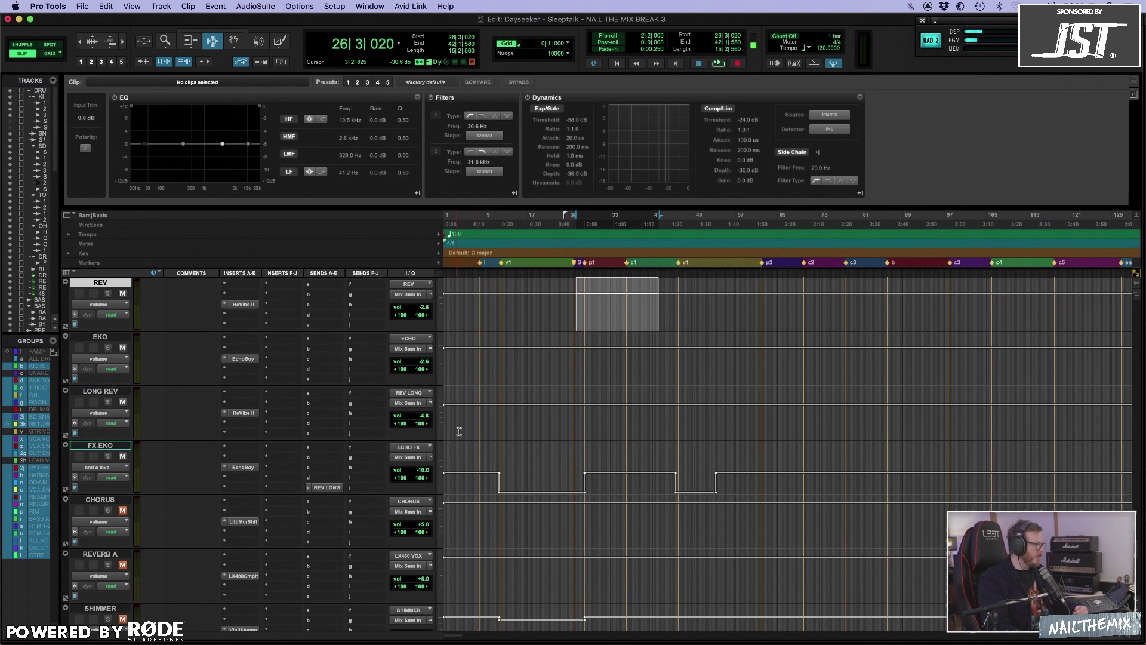
- Unmute the CHORUS return, review its Little MicroShift settings and close the plug-in window
{"action": "scroll", "coordinate": [466, 430], "scroll_direction": "down", "scroll_amount": 2}
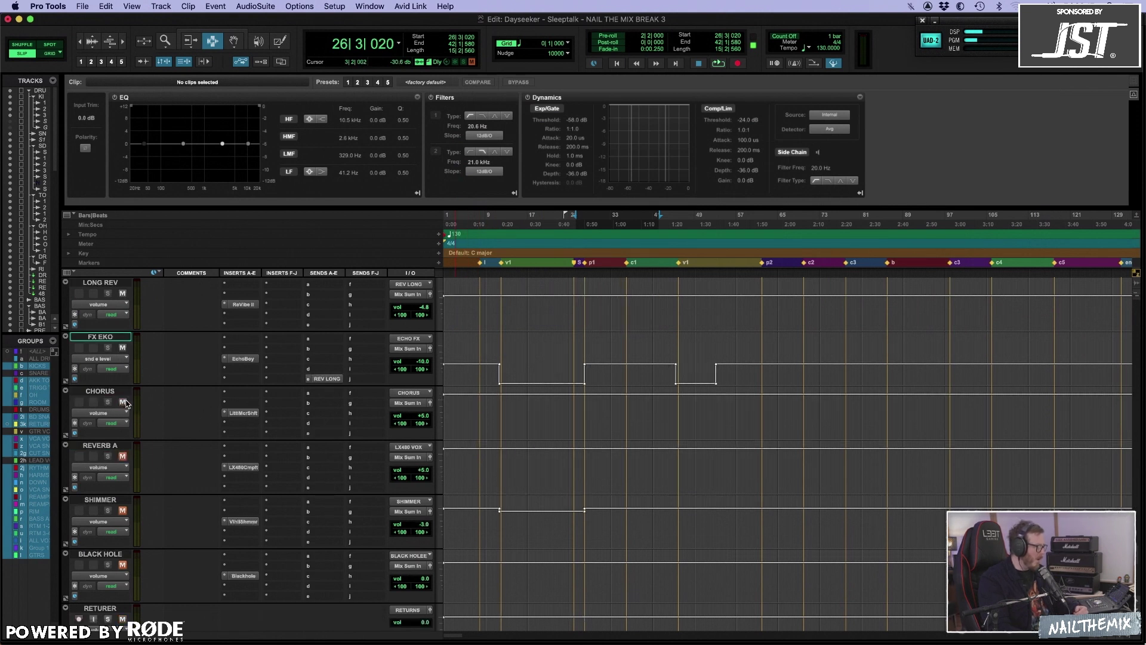
{"action": "left_click", "coordinate": [242, 413]}
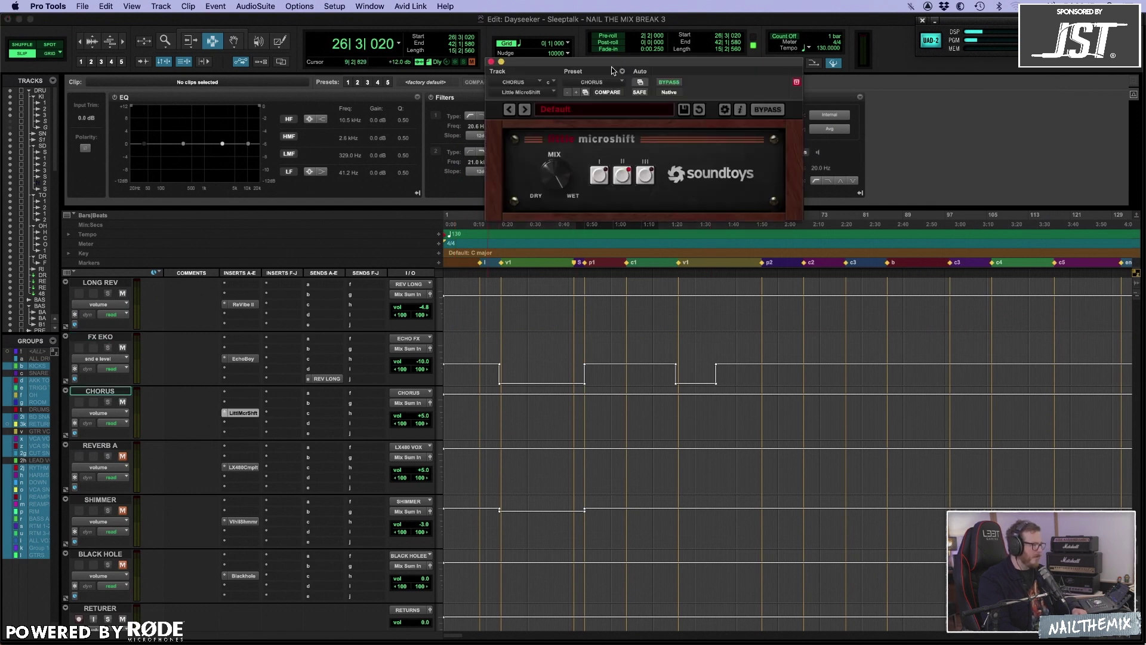
{"action": "left_click_drag", "start_coordinate": [624, 62], "coordinate": [710, 159]}
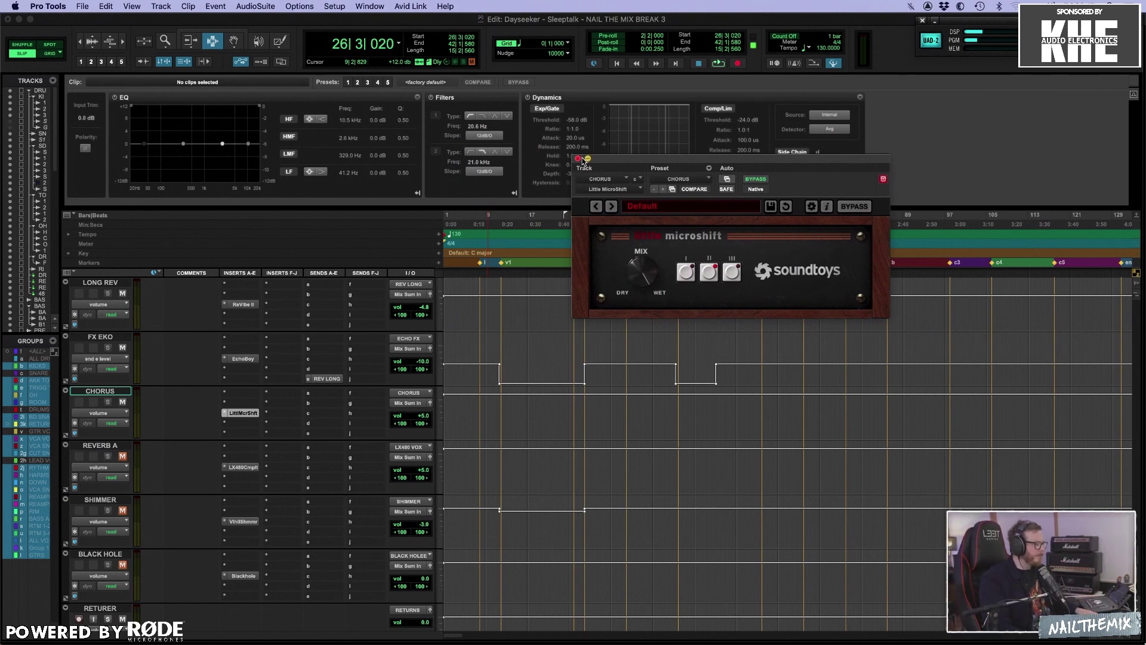
{"action": "left_click", "coordinate": [579, 159]}
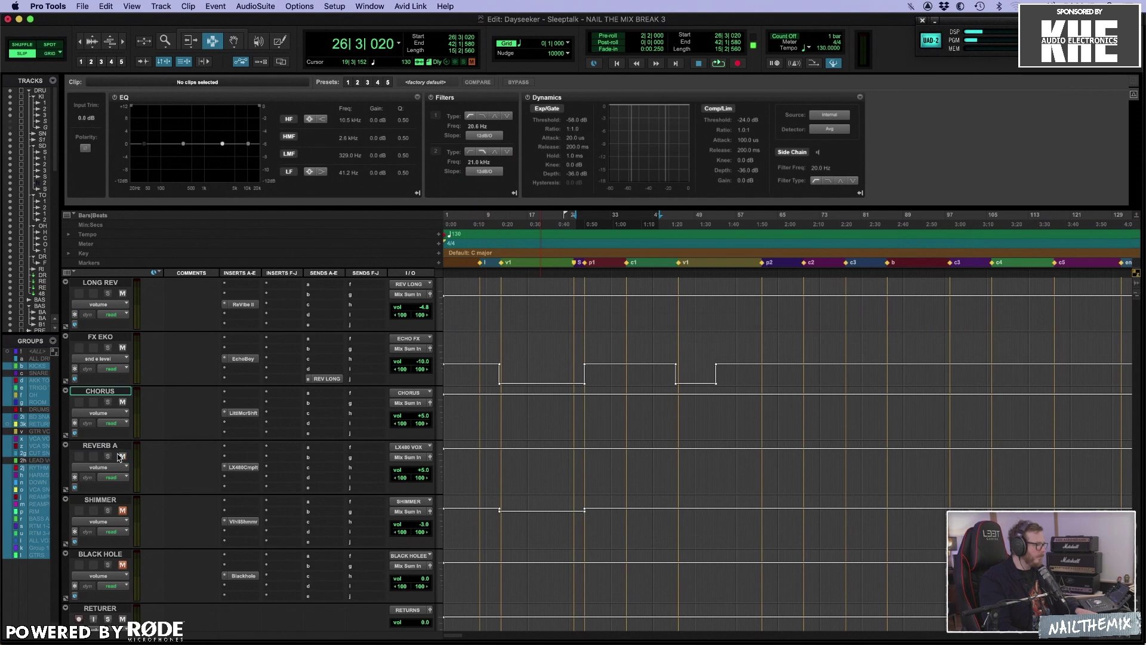
- Unmute the REVERB A return, review the LX480 Complete reverb on it and close the plug-in window
{"action": "left_click", "coordinate": [252, 469]}
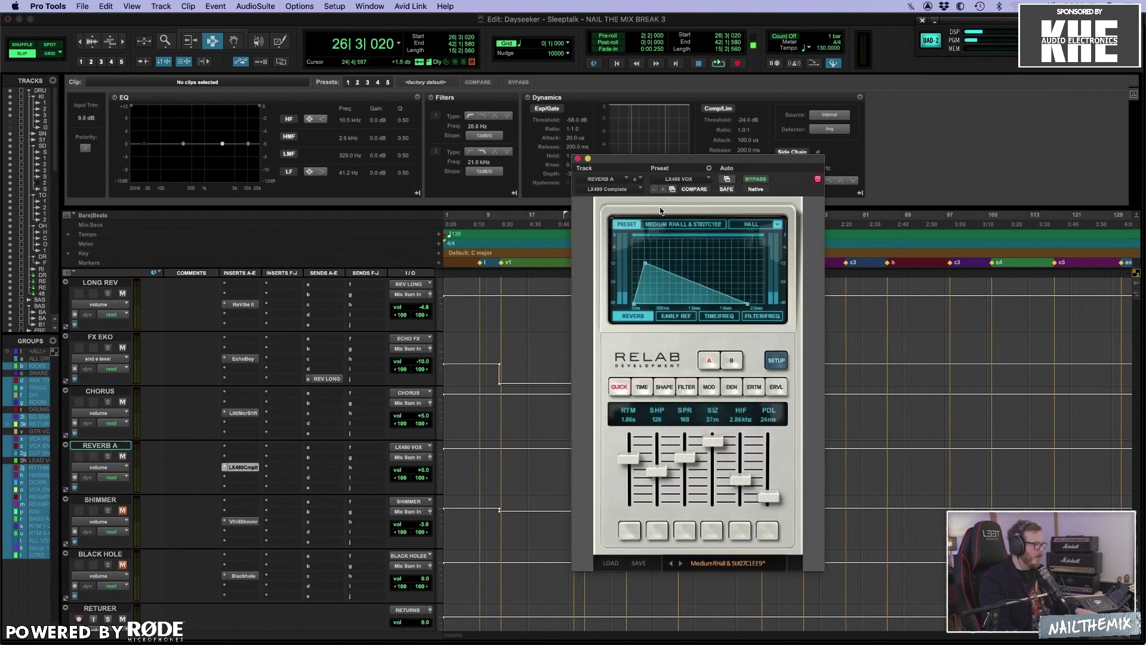
{"action": "left_click_drag", "start_coordinate": [675, 163], "coordinate": [853, 123]}
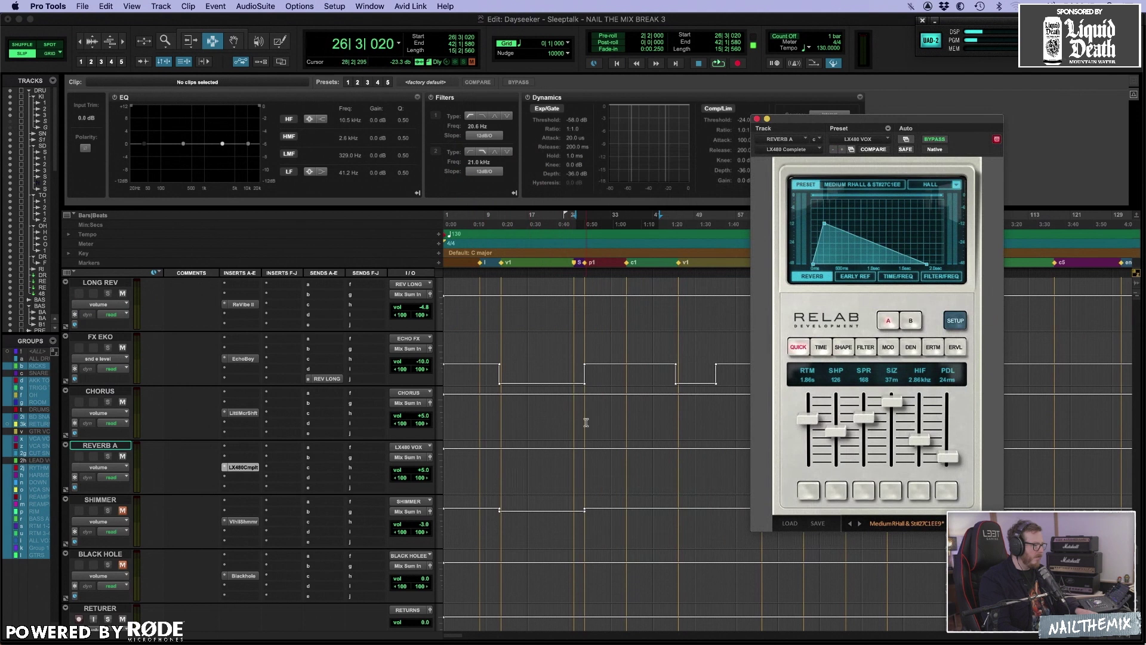
{"action": "left_click", "coordinate": [605, 381]}
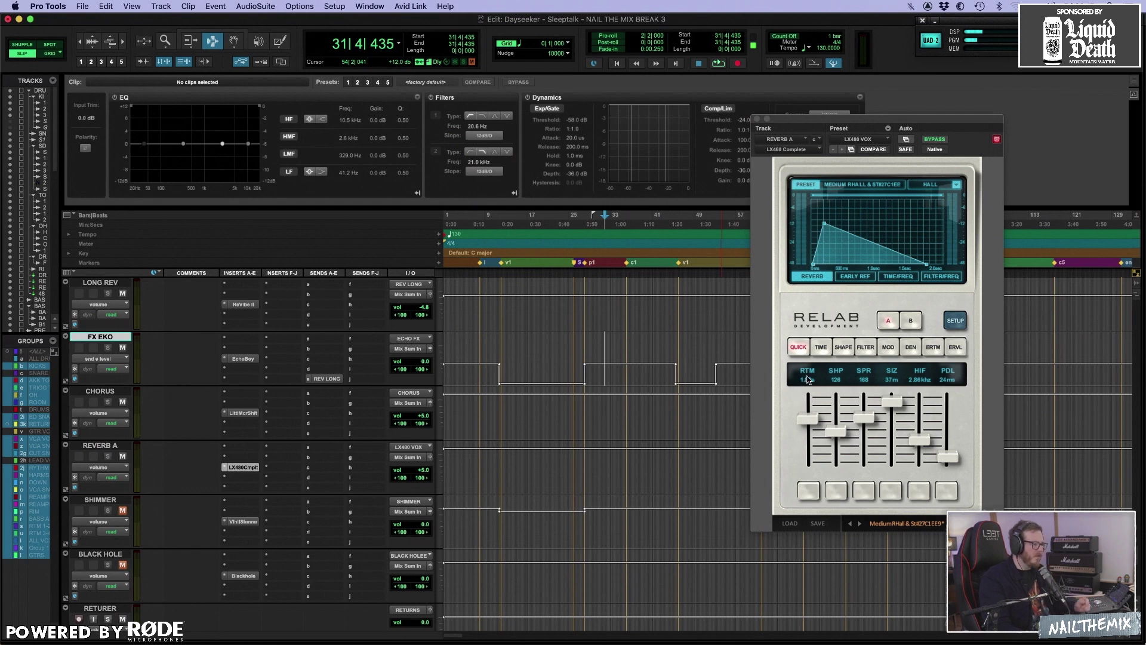
{"action": "left_click", "coordinate": [757, 119]}
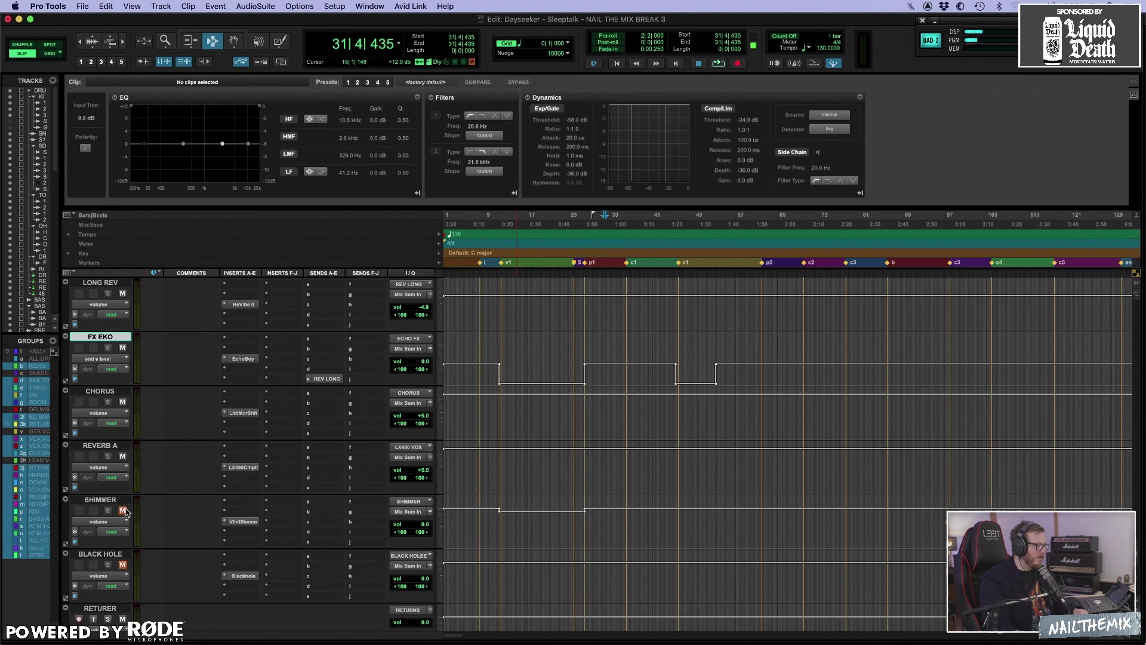
- Unmute the SHIMMER return and open its ValhallaShimmer insert to review the settings
{"action": "left_click", "coordinate": [244, 522]}
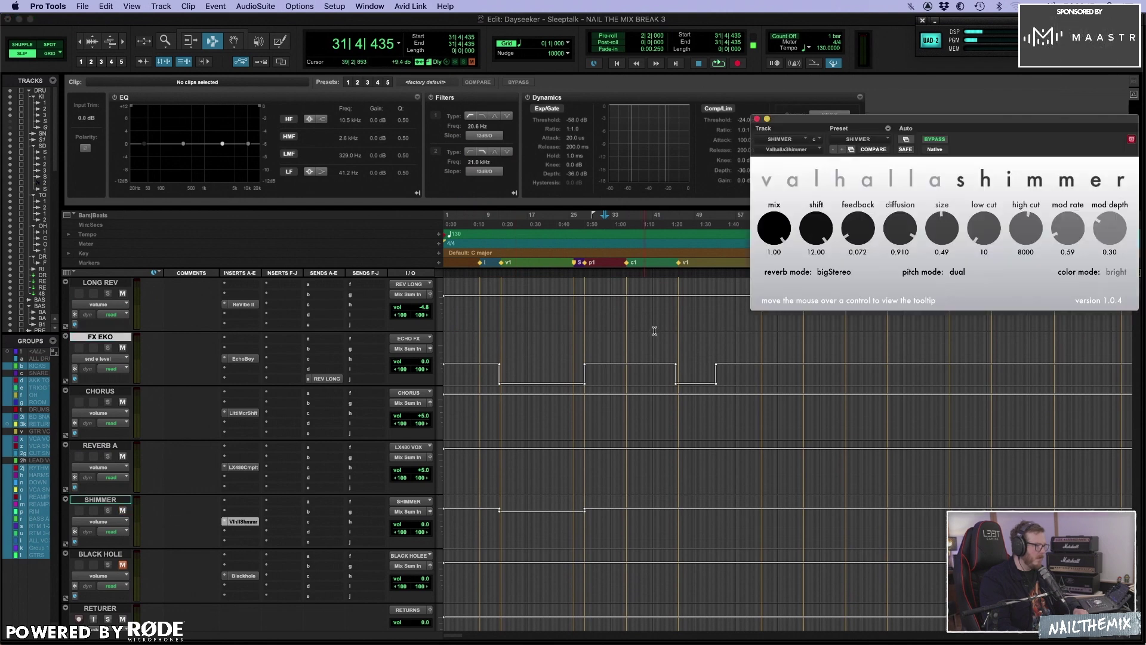
{"action": "left_click_drag", "start_coordinate": [812, 123], "coordinate": [681, 144]}
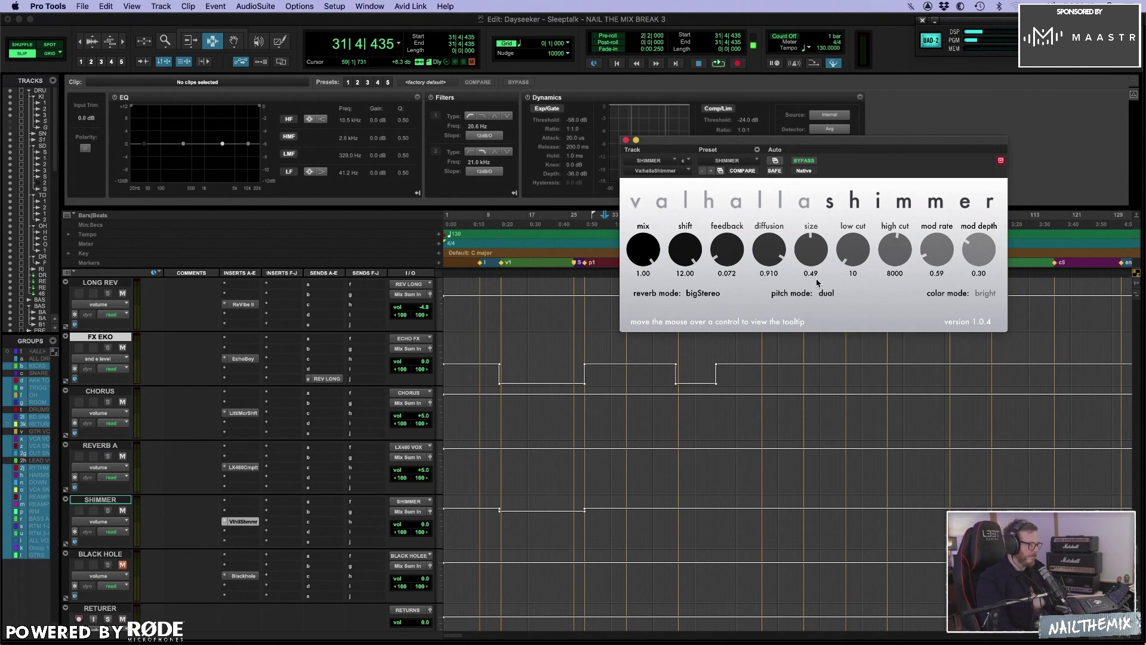
- Load the factory default in ValhallaShimmer and set dual pitch mode, bigStereo reverb mode, feedback 0.072, diffusion 0.906 and mix 1.00
{"action": "left_click", "coordinate": [728, 163]}
{"action": "left_click", "coordinate": [744, 266]}
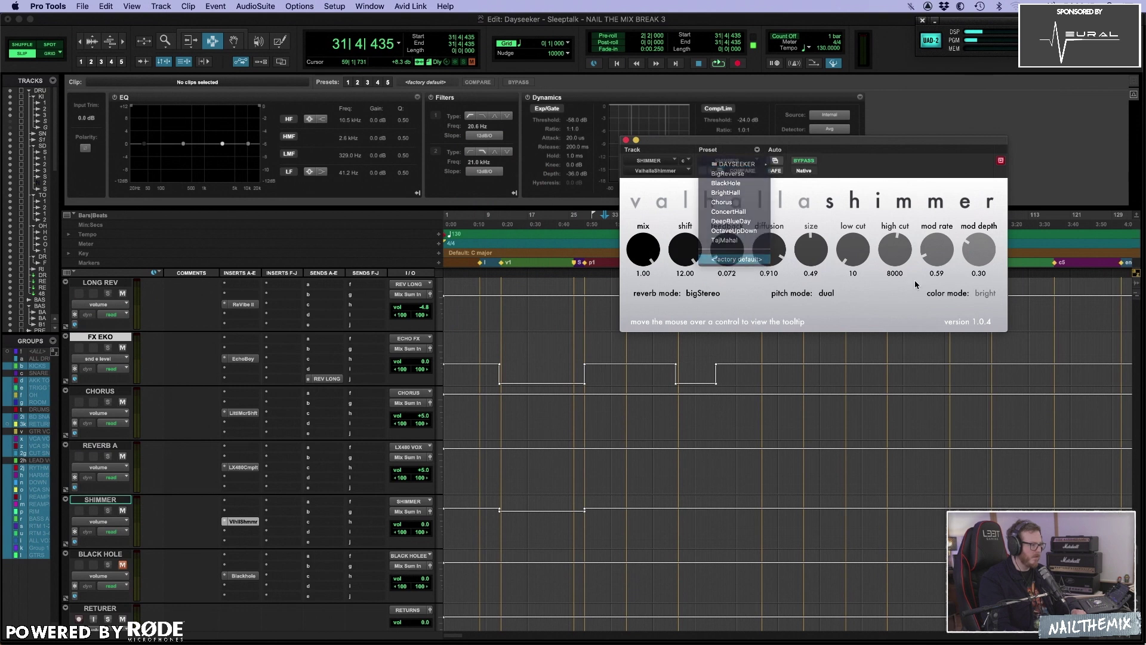
{"action": "left_click", "coordinate": [839, 295]}
{"action": "left_click", "coordinate": [830, 314]}
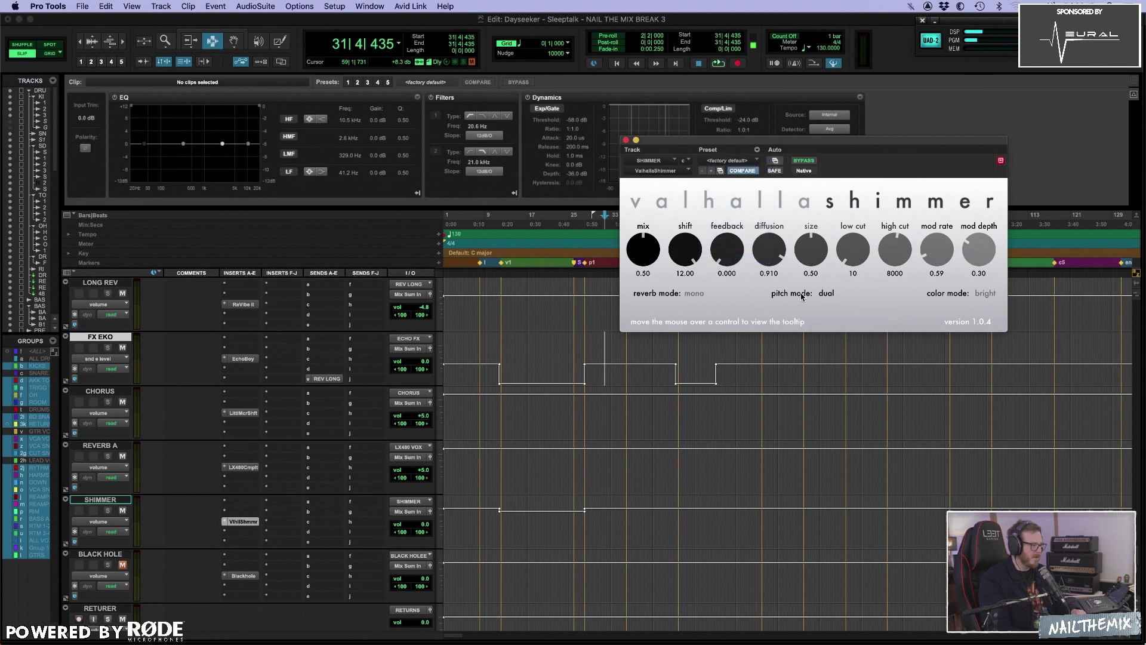
{"action": "left_click", "coordinate": [683, 294]}
{"action": "left_click", "coordinate": [704, 327]}
{"action": "left_click_drag", "start_coordinate": [736, 261], "coordinate": [734, 238]}
{"action": "left_click_drag", "start_coordinate": [759, 244], "coordinate": [760, 244]}
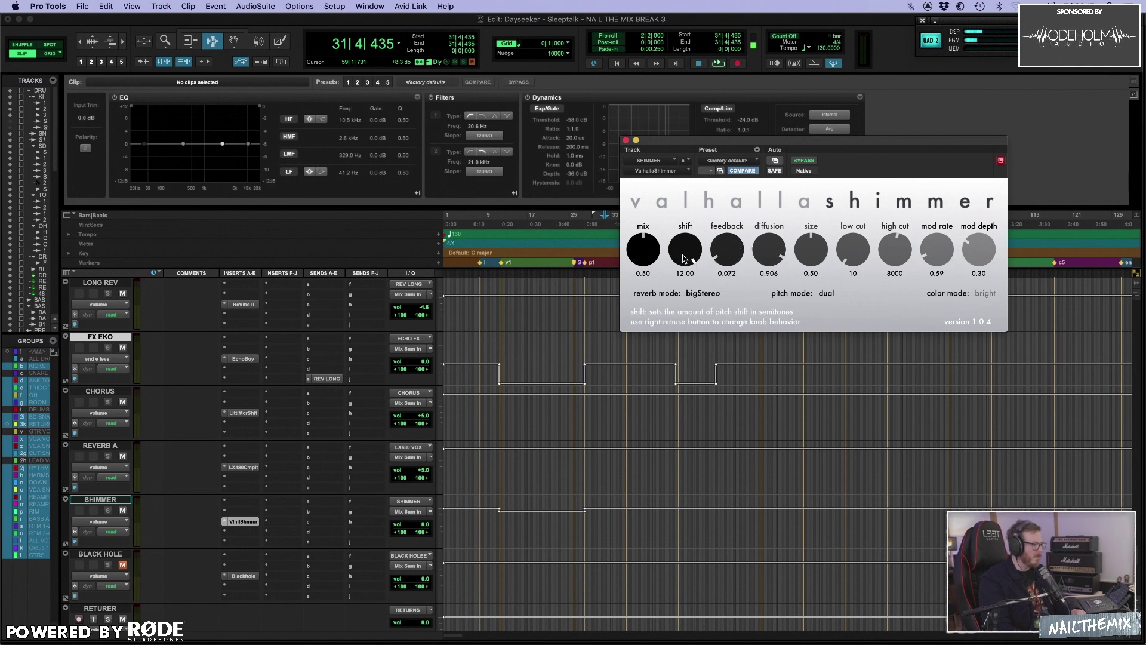
{"action": "left_click_drag", "start_coordinate": [644, 250], "coordinate": [646, 203]}
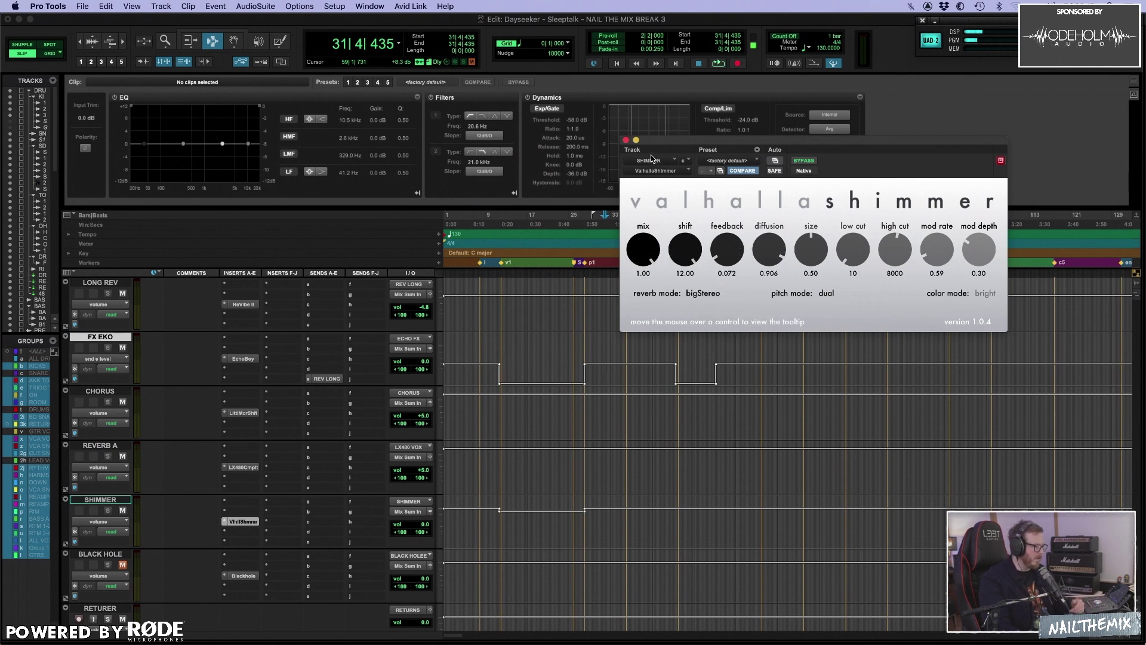
- Reload the SHIMMER preset from the DAYSEEKER folder in ValhallaShimmer
{"action": "left_click", "coordinate": [729, 161]}
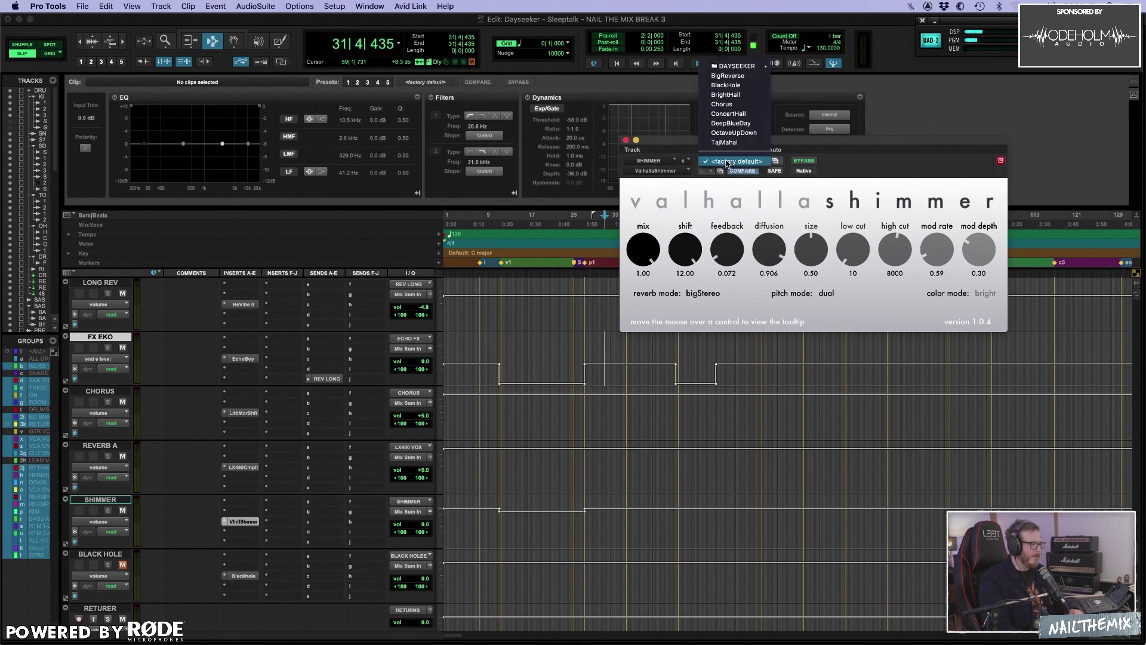
{"action": "mouse_move", "coordinate": [729, 68]}
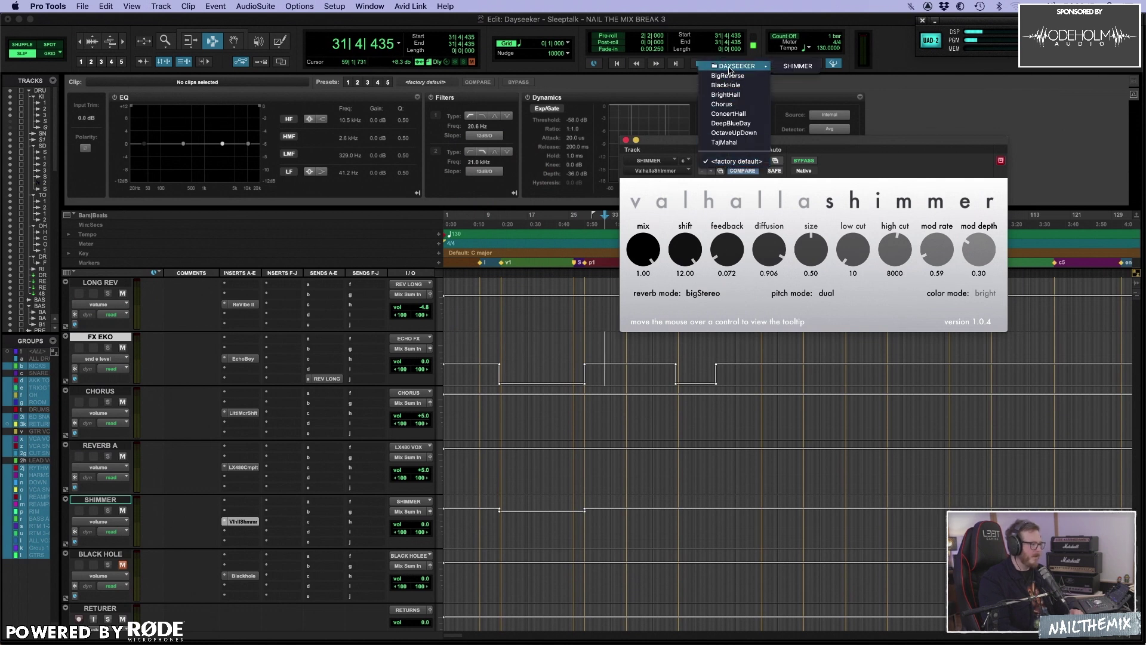
{"action": "left_click", "coordinate": [815, 67]}
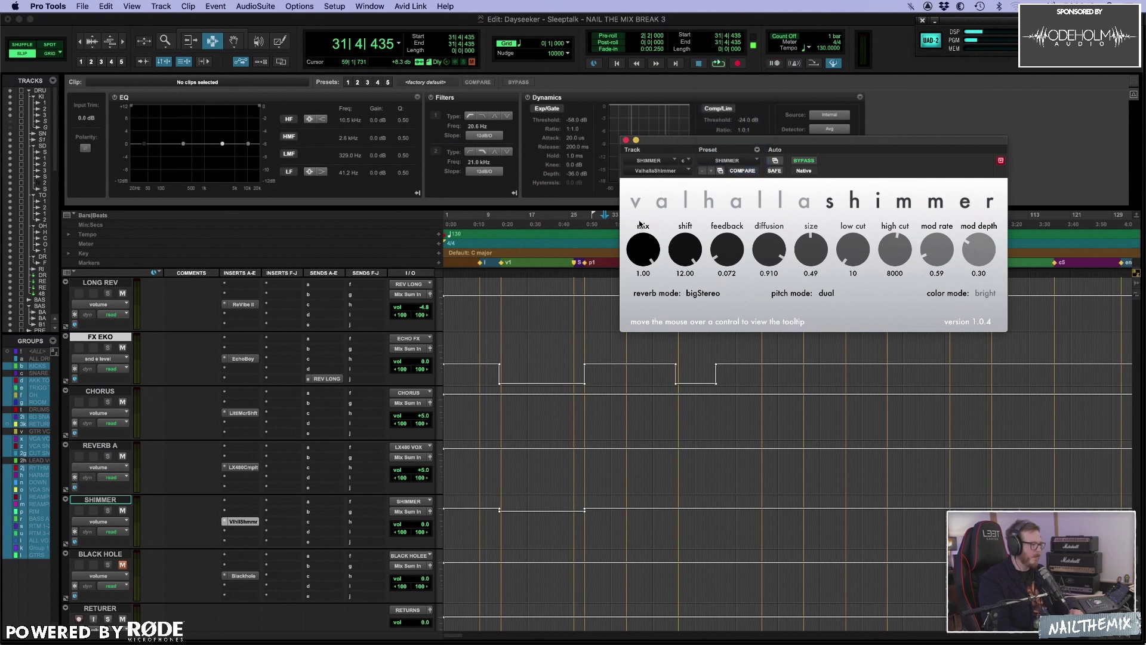
- Unmute the BLACK HOLE return, open its Blackhole insert to review the settings and select the track
{"action": "left_click", "coordinate": [246, 574]}
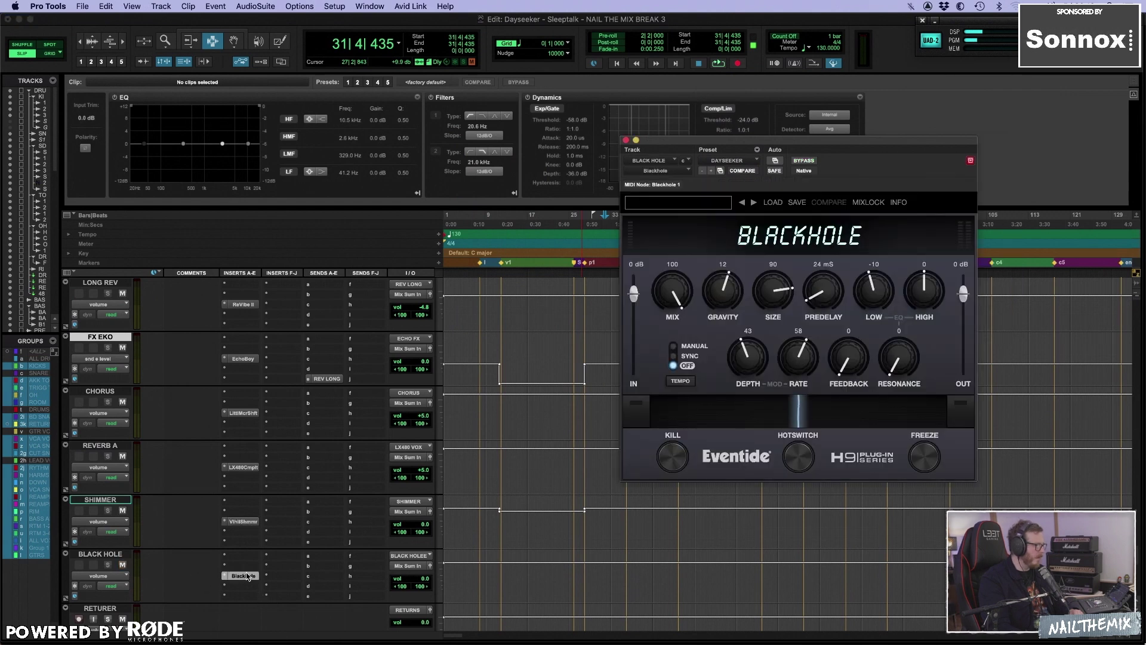
{"action": "scroll", "coordinate": [412, 567], "scroll_direction": "down", "scroll_amount": 3}
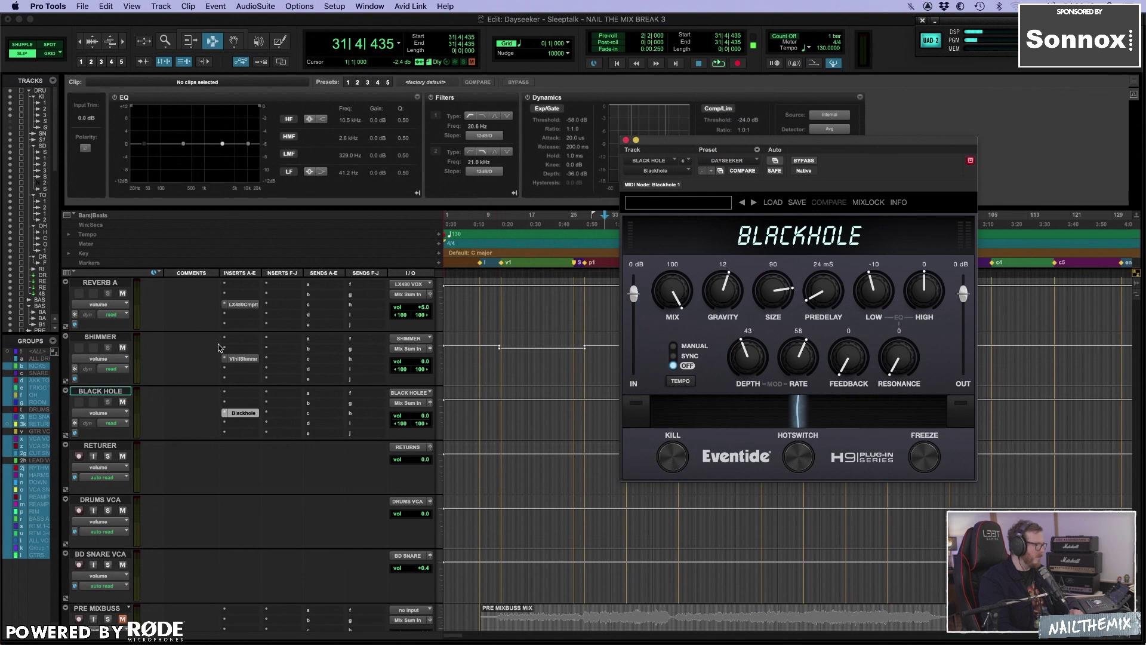
{"action": "left_click", "coordinate": [190, 342]}
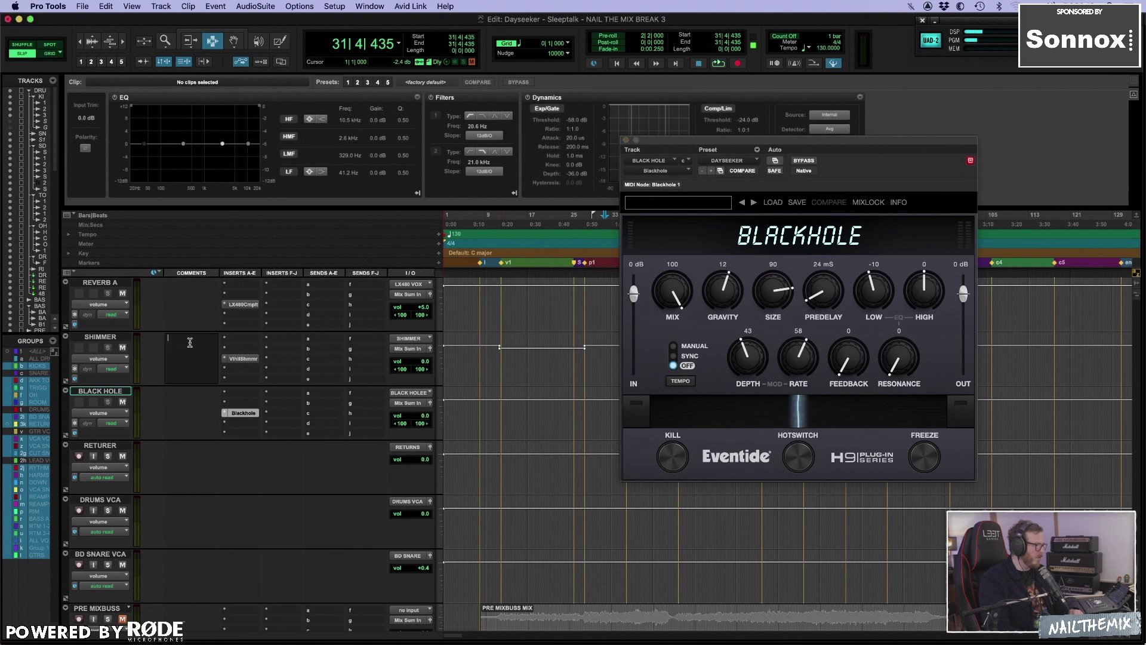
{"action": "left_click", "coordinate": [213, 414]}
{"action": "mouse_move", "coordinate": [757, 145]}
{"action": "left_mouse_down"}
{"action": "mouse_move", "coordinate": [817, 133]}
{"action": "mouse_move", "coordinate": [739, 134]}
{"action": "mouse_move", "coordinate": [728, 166]}
{"action": "mouse_move", "coordinate": [737, 140]}
{"action": "left_mouse_up"}
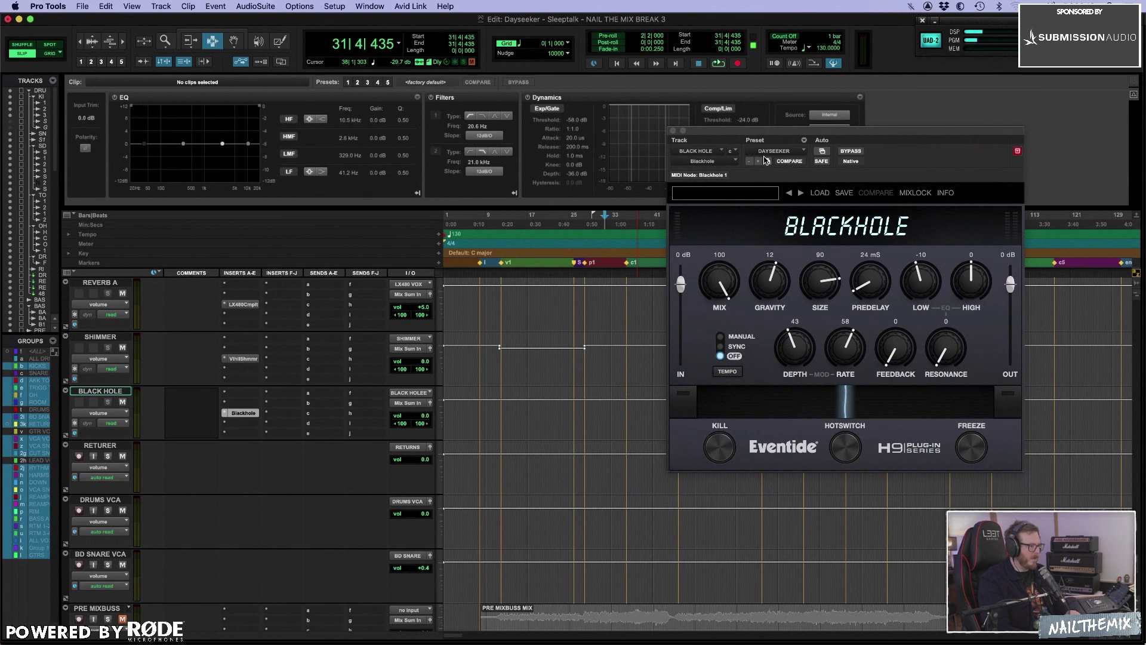
{"action": "left_click_drag", "start_coordinate": [795, 129], "coordinate": [740, 154]}
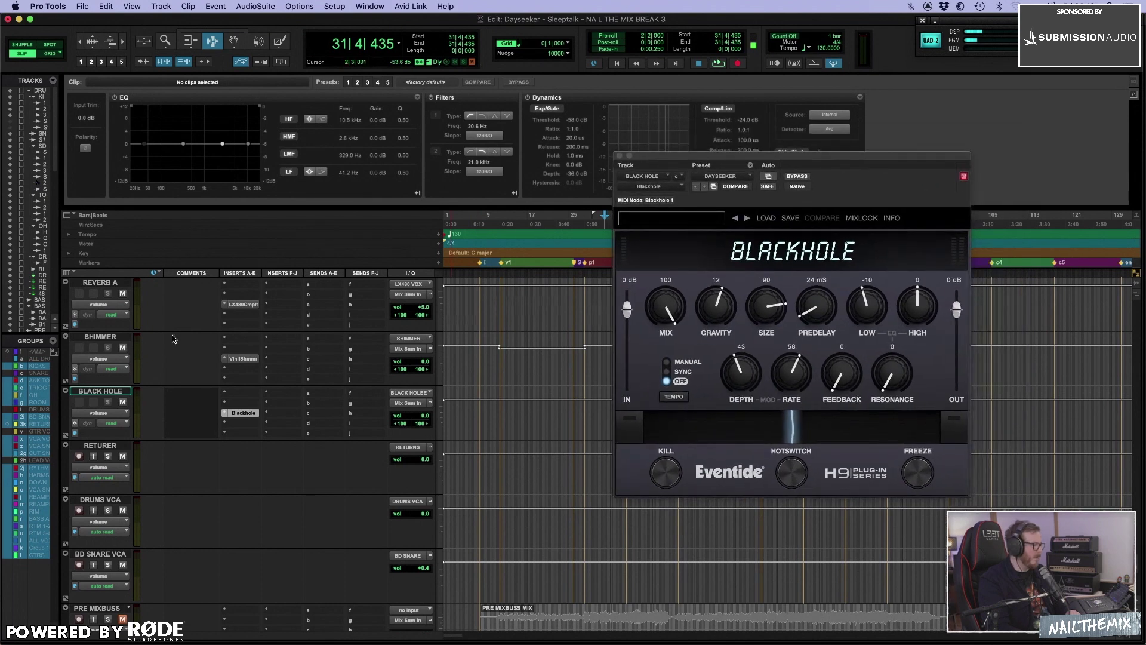
{"action": "left_click", "coordinate": [110, 341]}
{"action": "left_click", "coordinate": [99, 392]}
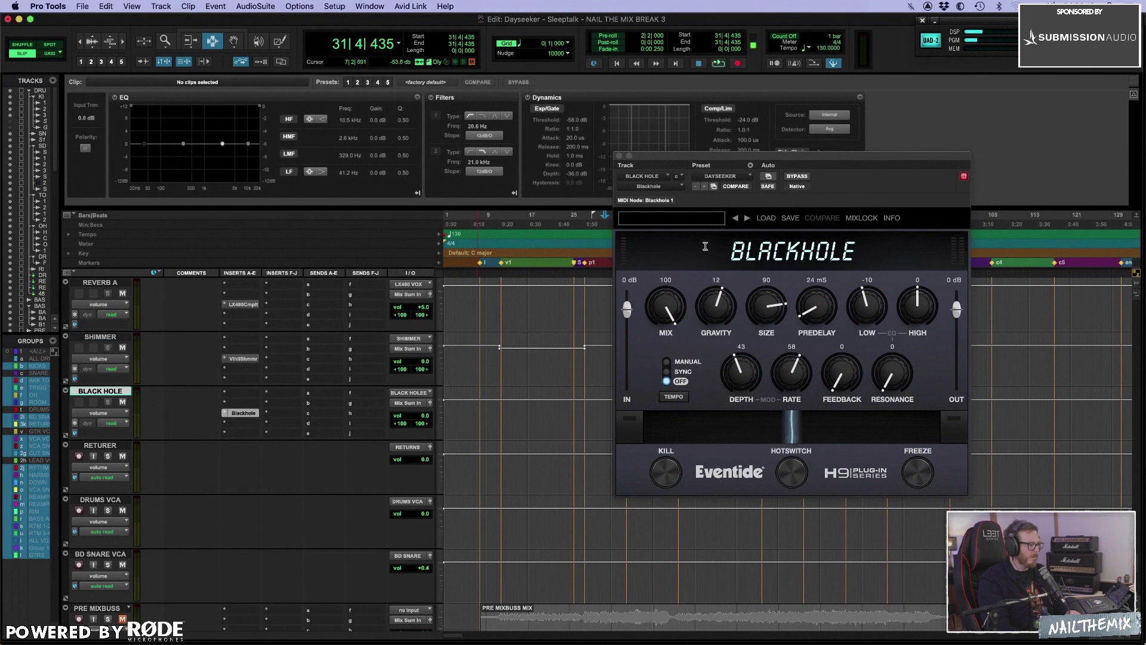
- Load the factory default preset in Blackhole and raise its predelay to 33 ms and its mix to 100
{"action": "left_click", "coordinate": [722, 176]}
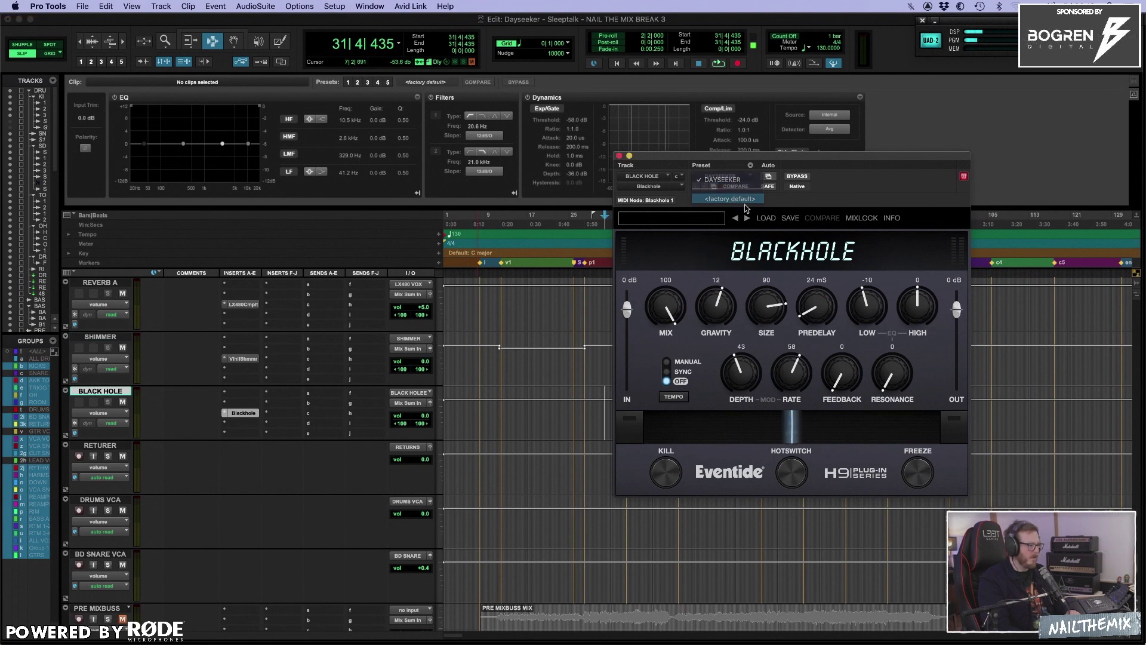
{"action": "left_click", "coordinate": [743, 200]}
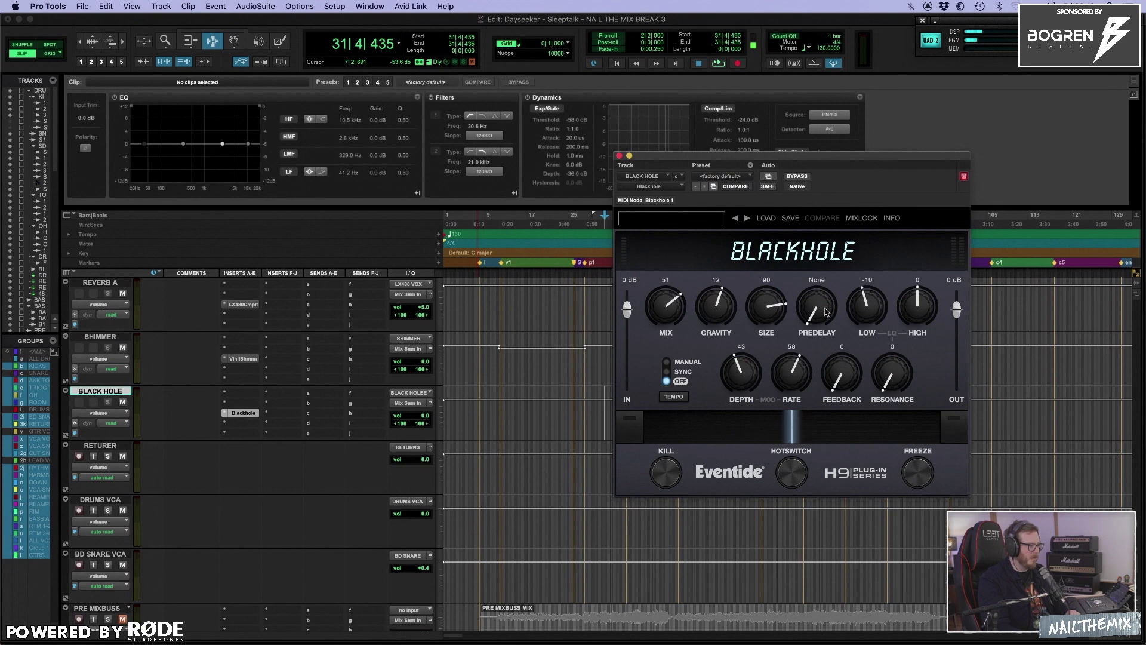
{"action": "left_click_drag", "start_coordinate": [827, 311], "coordinate": [826, 296]}
{"action": "left_click_drag", "start_coordinate": [667, 306], "coordinate": [672, 239]}
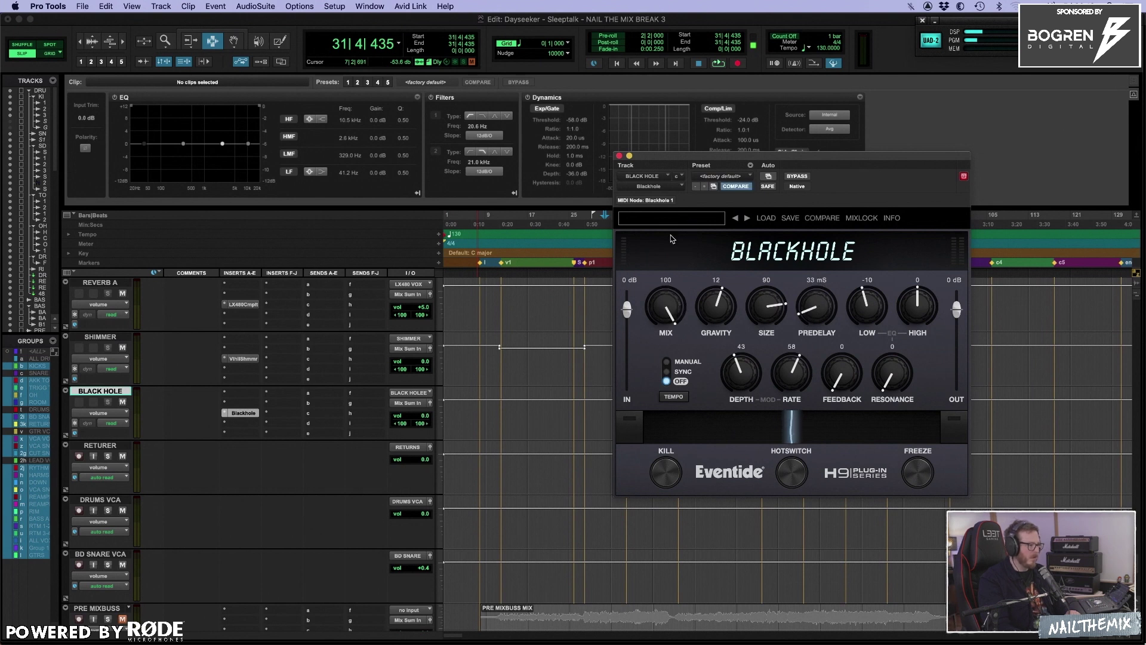
- Reload the DAYSEEKER preset in Blackhole and close the plug-in window
{"action": "left_click", "coordinate": [720, 176]}
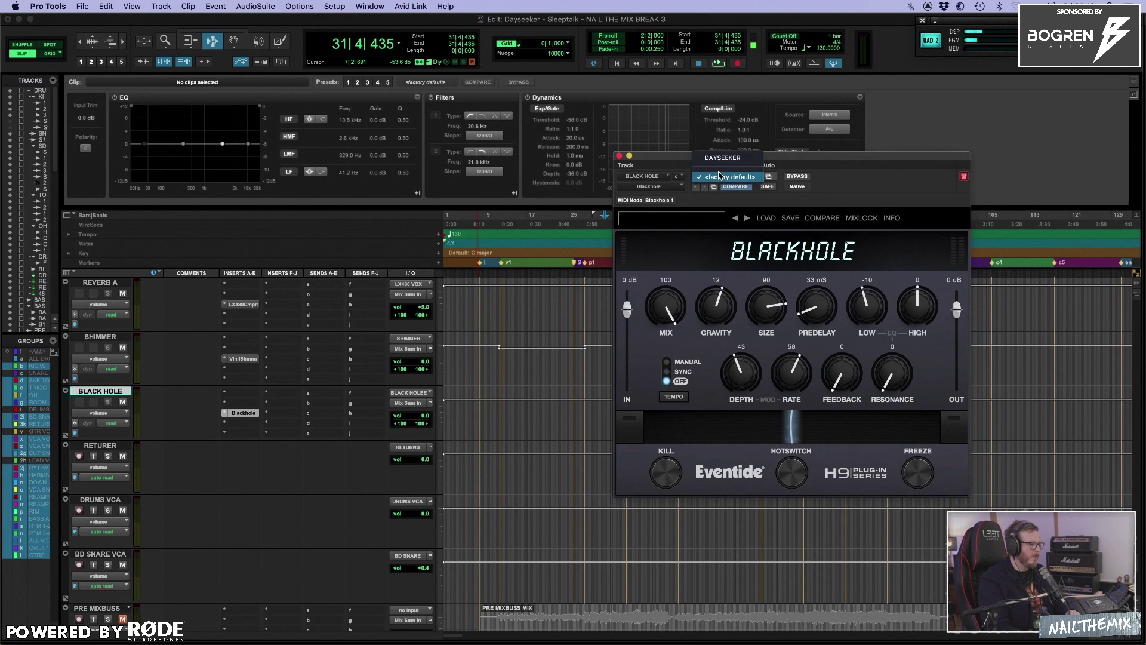
{"action": "left_click", "coordinate": [722, 159]}
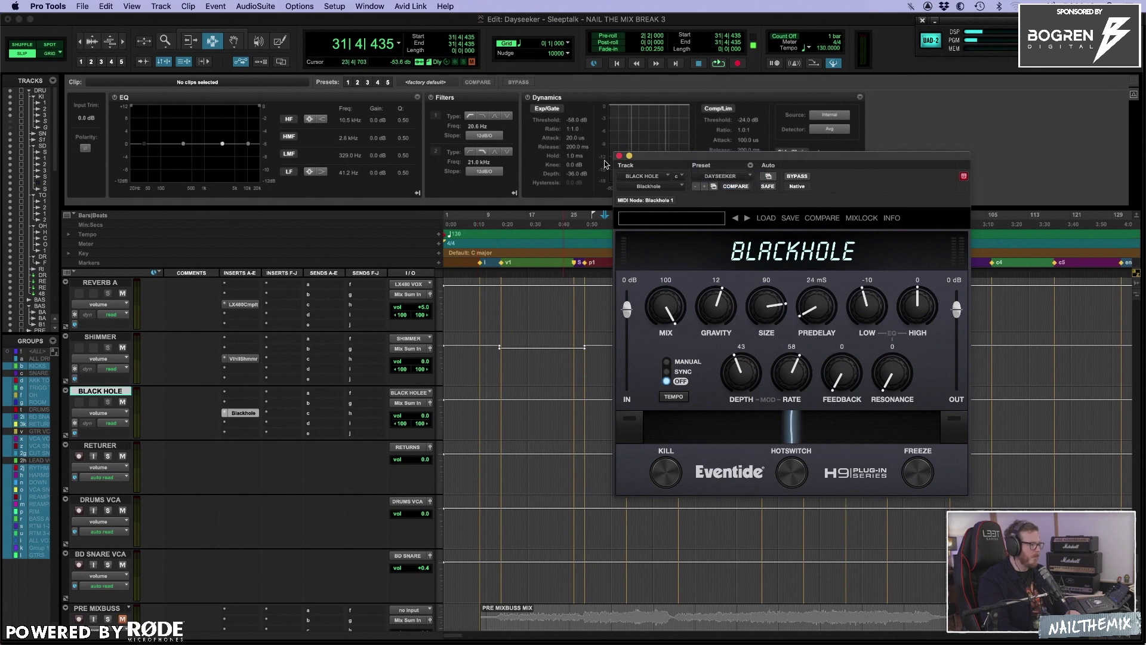
{"action": "left_click", "coordinate": [619, 156]}
- Select a passage of the first verse near the start of LEAD VX.cm's first clip and solo that track
{"action": "scroll", "coordinate": [564, 463], "scroll_direction": "up", "scroll_amount": 5}
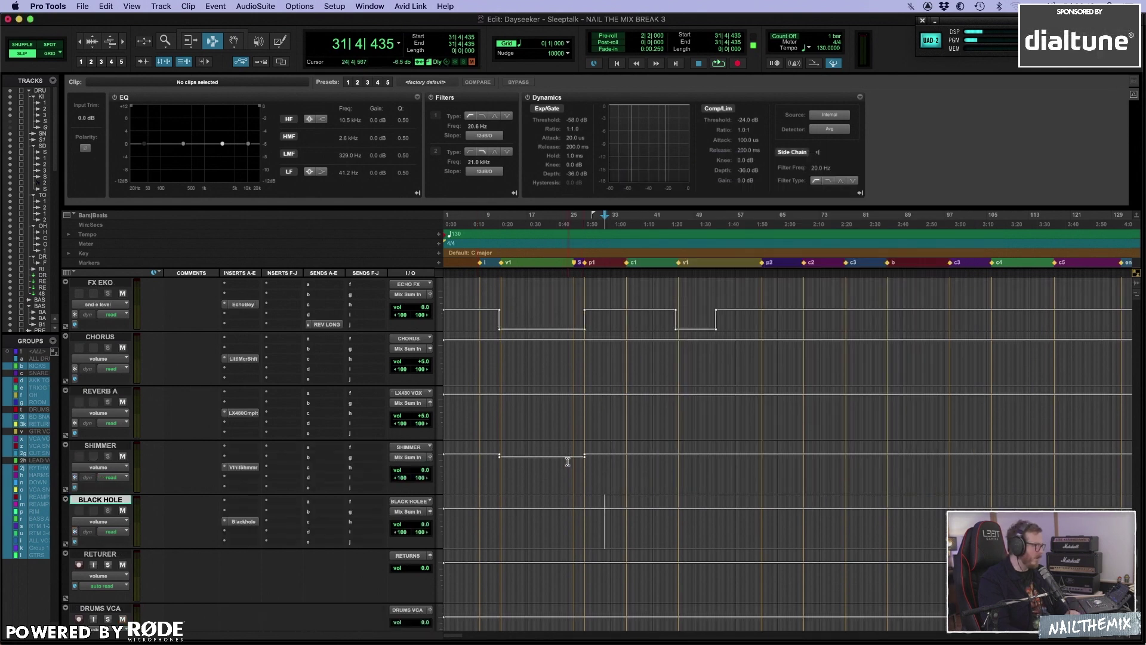
{"action": "scroll", "coordinate": [557, 464], "scroll_direction": "up", "scroll_amount": 8}
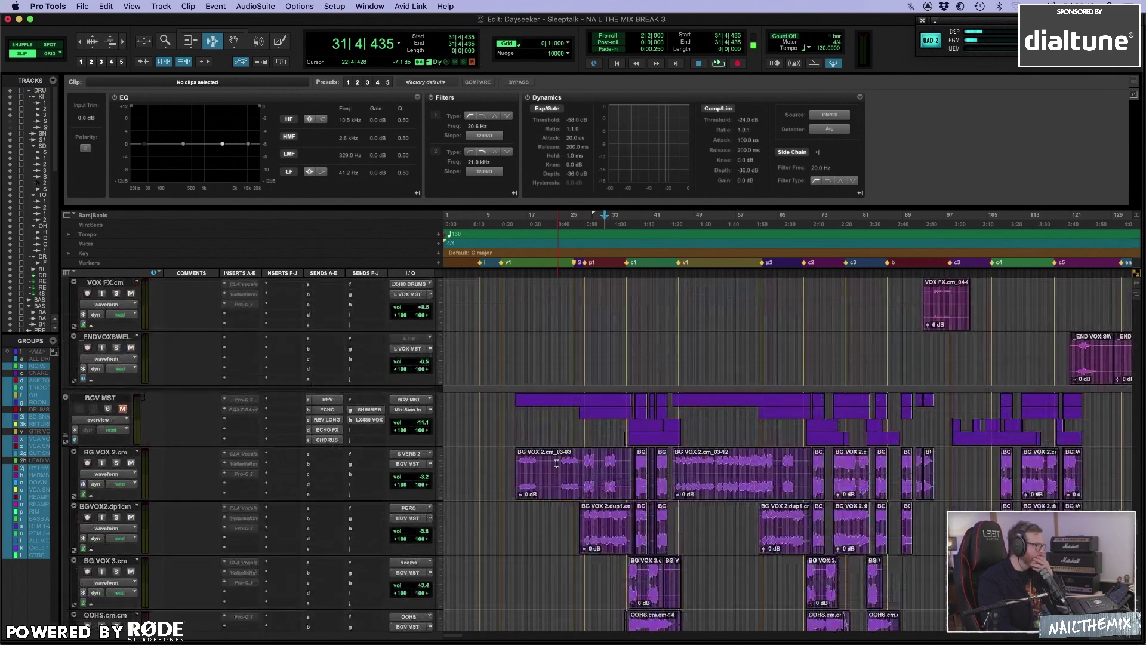
{"action": "scroll", "coordinate": [557, 463], "scroll_direction": "up", "scroll_amount": 5}
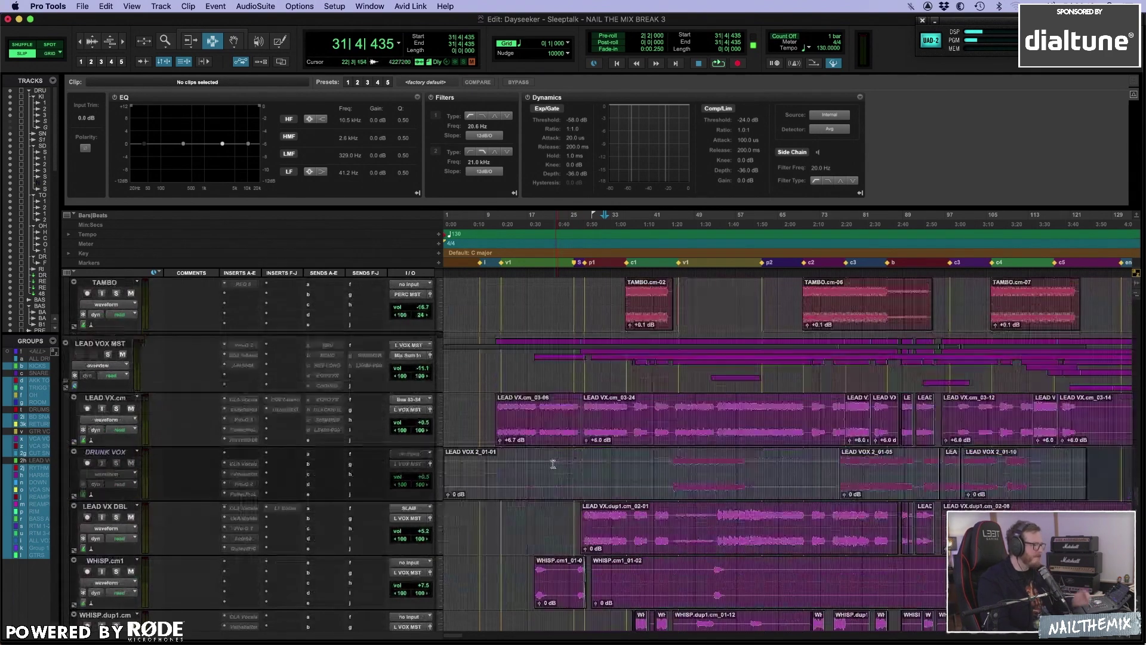
{"action": "left_click", "coordinate": [521, 418]}
{"action": "left_click_drag", "start_coordinate": [523, 418], "coordinate": [637, 418]}
{"action": "key", "text": "t"}
{"action": "key", "text": "t"}
{"action": "key", "text": "r"}
{"action": "scroll", "coordinate": [586, 422], "scroll_direction": "down", "scroll_amount": 2}
{"action": "scroll", "coordinate": [586, 422], "scroll_direction": "up", "scroll_amount": 2}
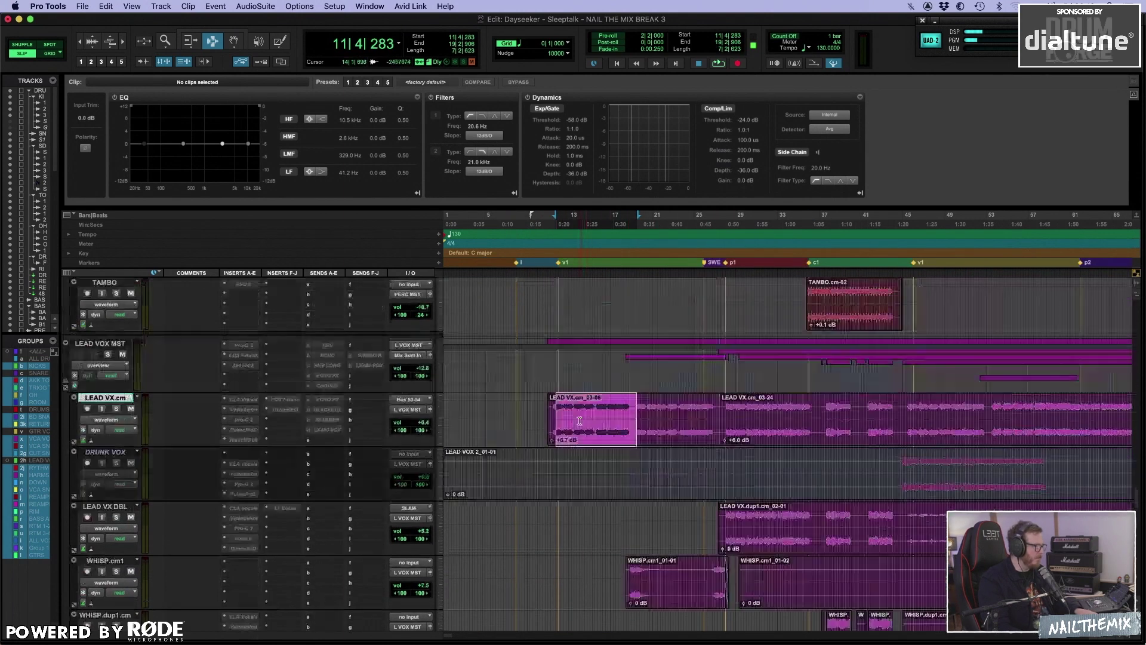
{"action": "left_click", "coordinate": [116, 409]}
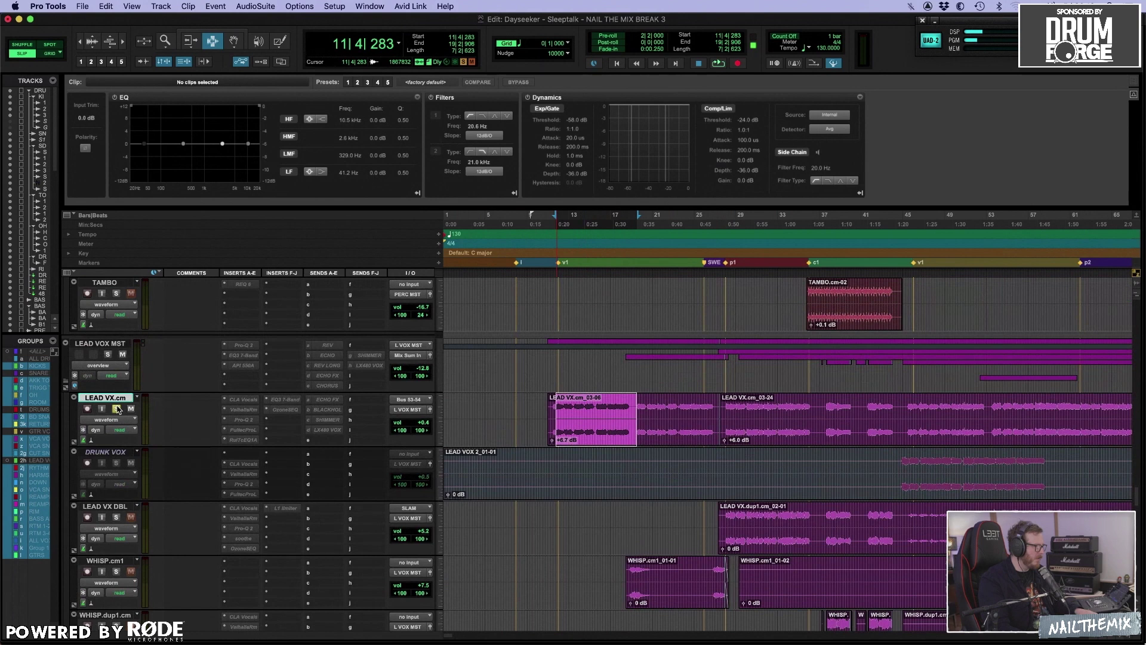
- Audition the soloed LEAD VX.cm from the start of its first clip
{"action": "left_click", "coordinate": [553, 412]}
{"action": "key", "text": "space"}
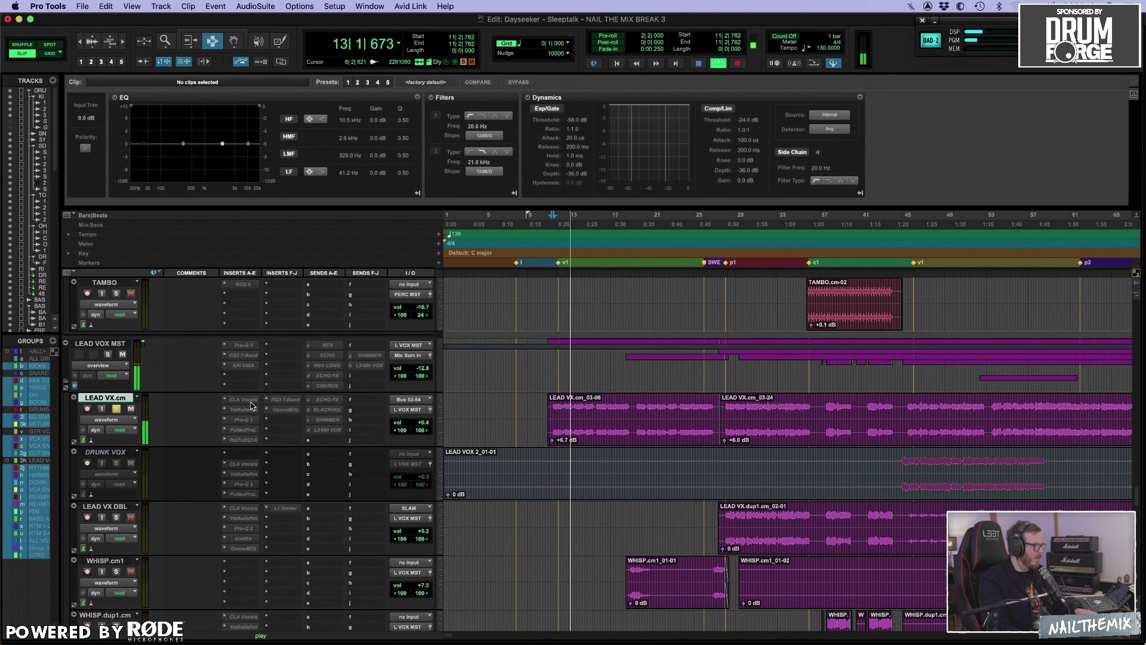
{"action": "key", "text": "space"}
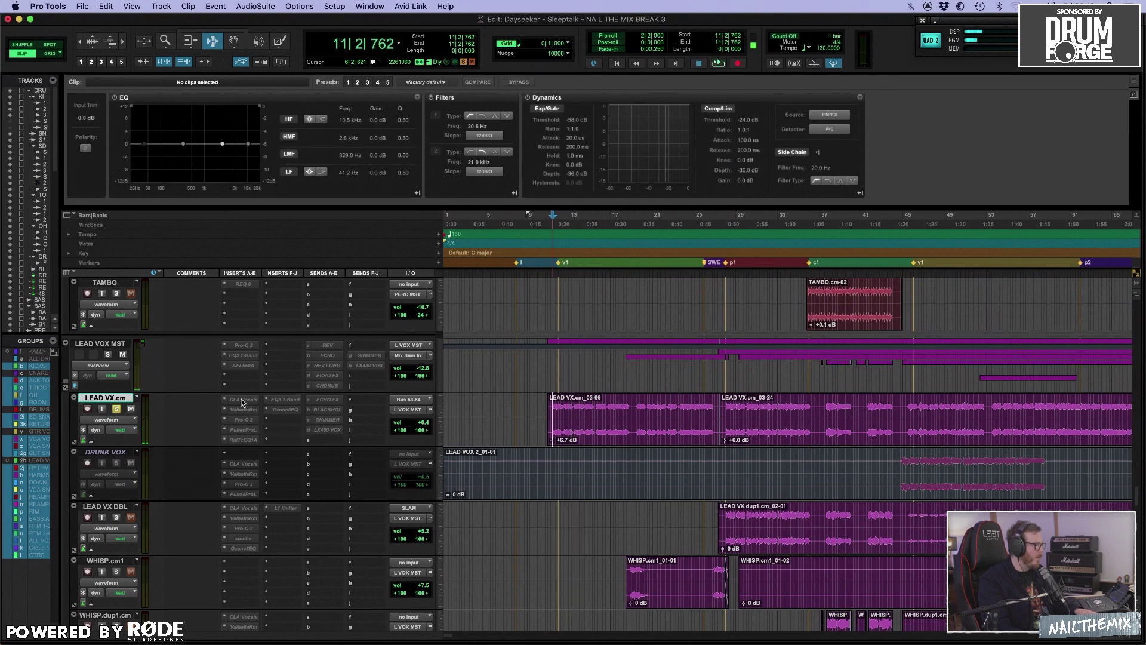
- Activate the CLA Vocals insert on LEAD VX.cm and open its plug-in window
{"action": "left_click", "coordinate": [242, 400]}
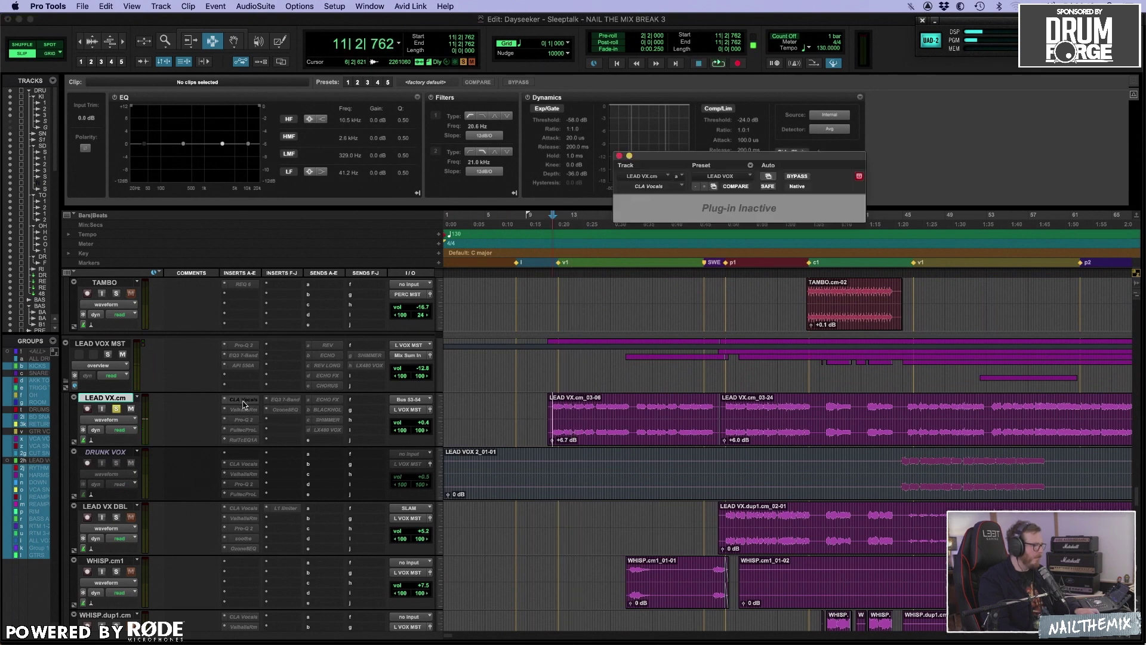
{"action": "left_click", "coordinate": [244, 401], "text": "ctrl+super"}
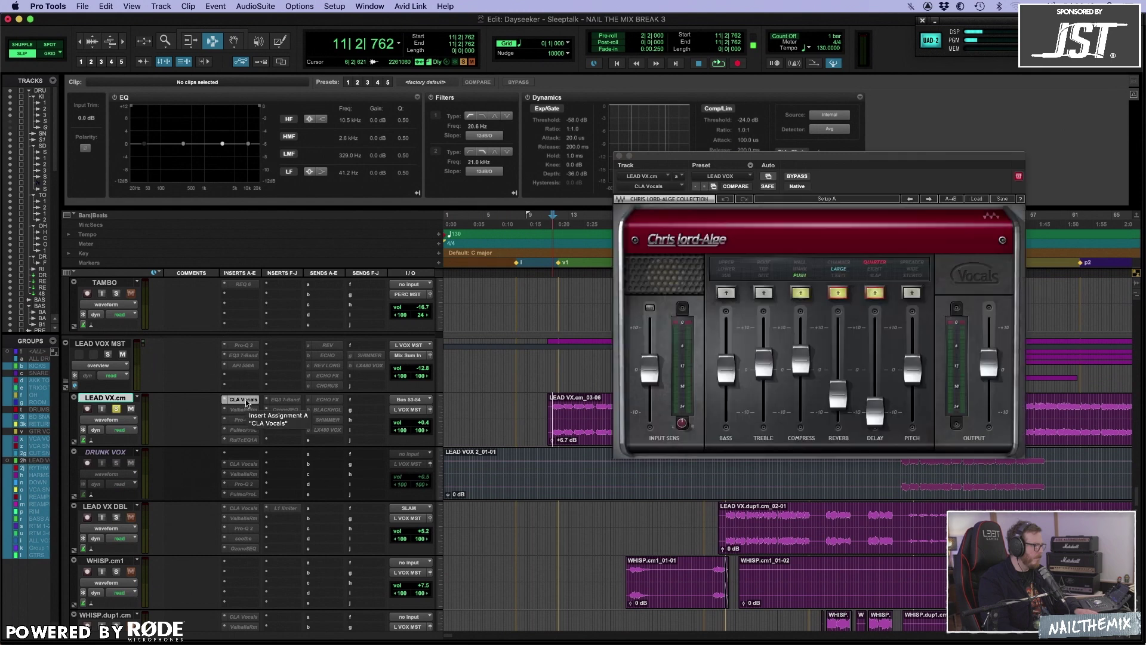
{"action": "left_click", "coordinate": [245, 401]}
{"action": "left_click", "coordinate": [245, 400]}
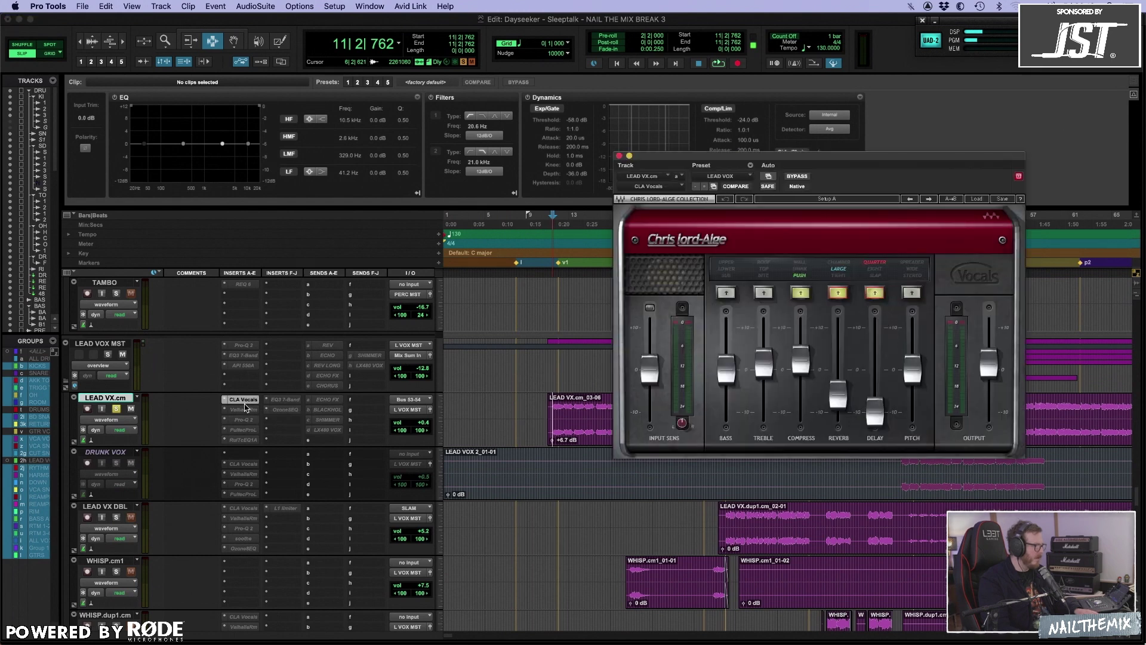
{"action": "left_click", "coordinate": [244, 399]}
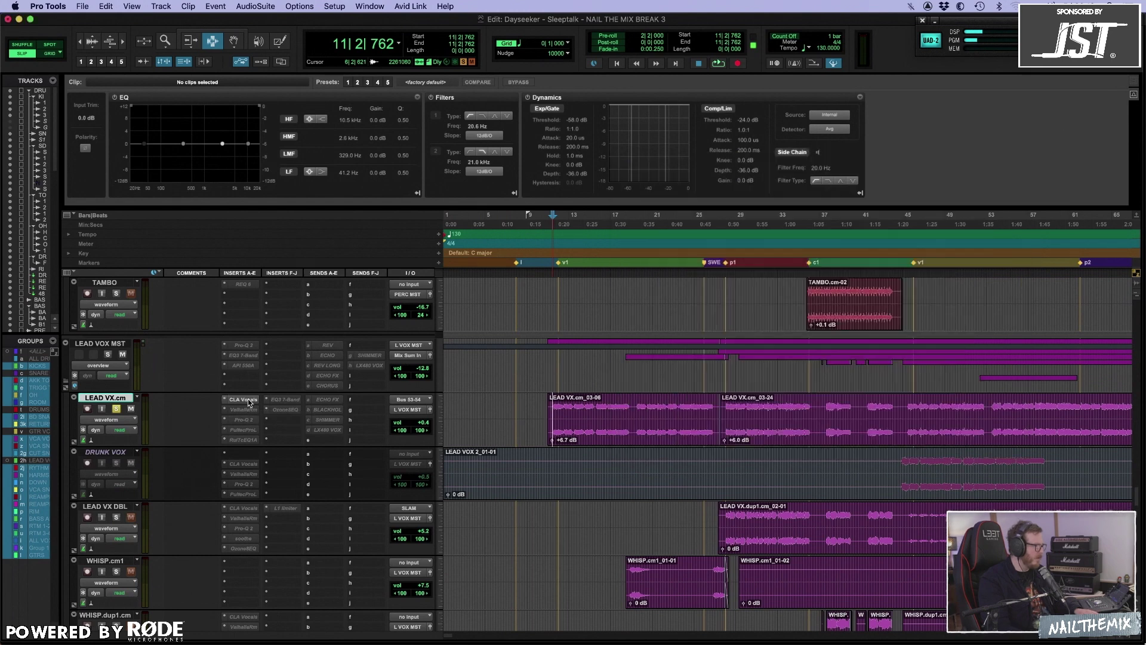
{"action": "left_click", "coordinate": [243, 400]}
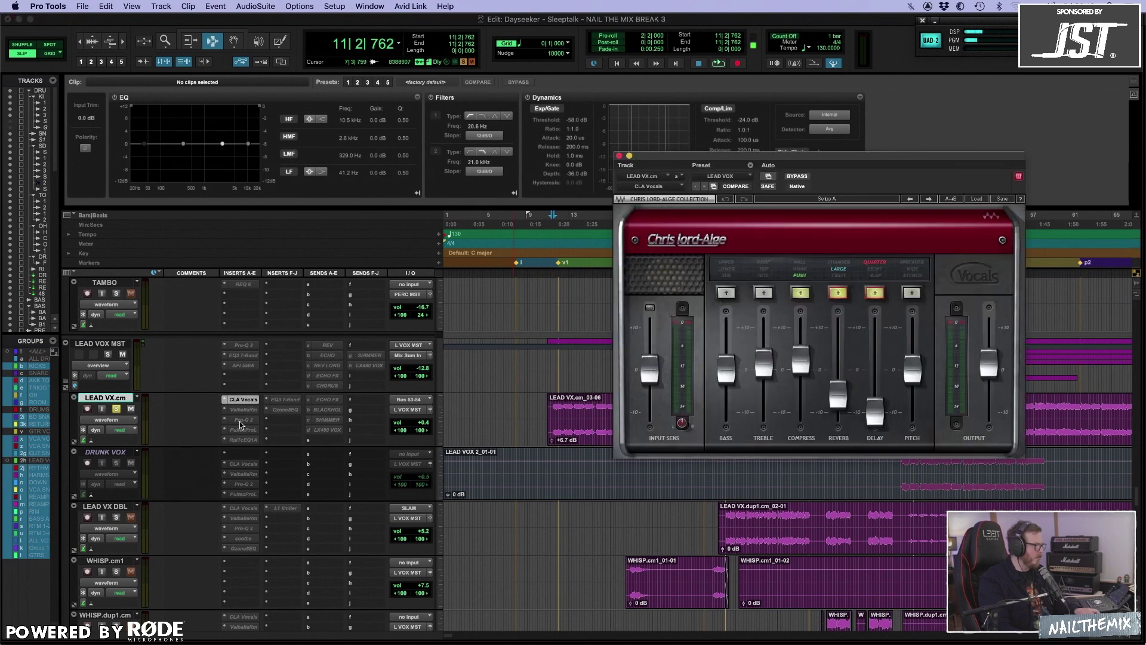
- Activate the ValhallaRoom insert on LEAD VX.cm and display its mix automation along the track
{"action": "left_click", "coordinate": [244, 410]}
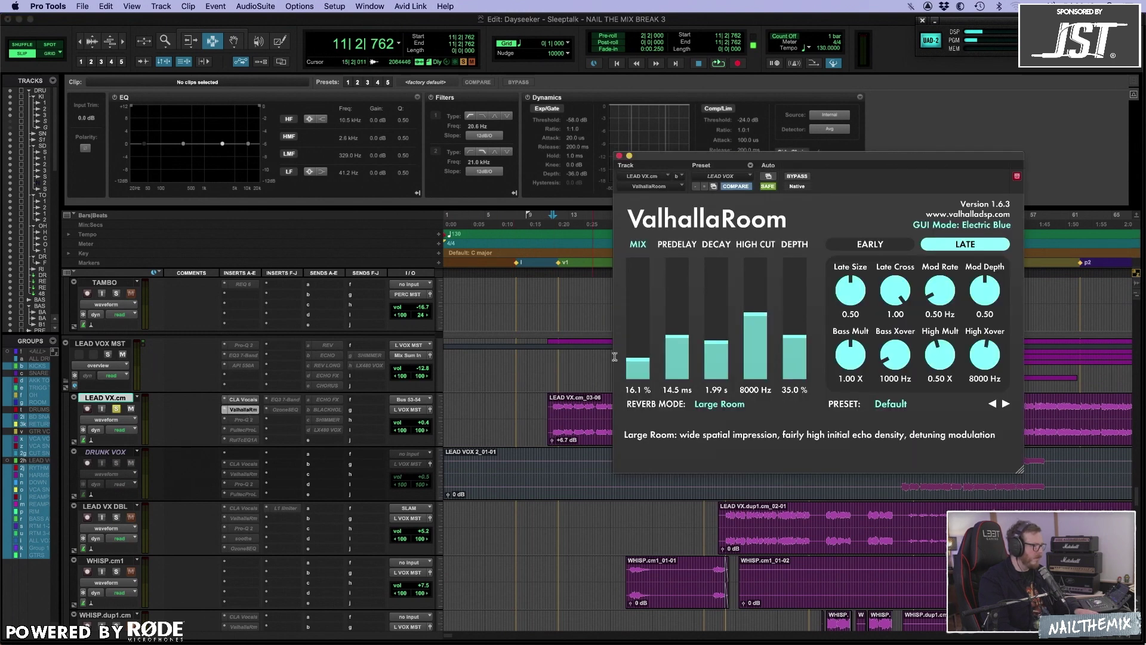
{"action": "left_click", "coordinate": [633, 373], "text": "ctrl+super"}
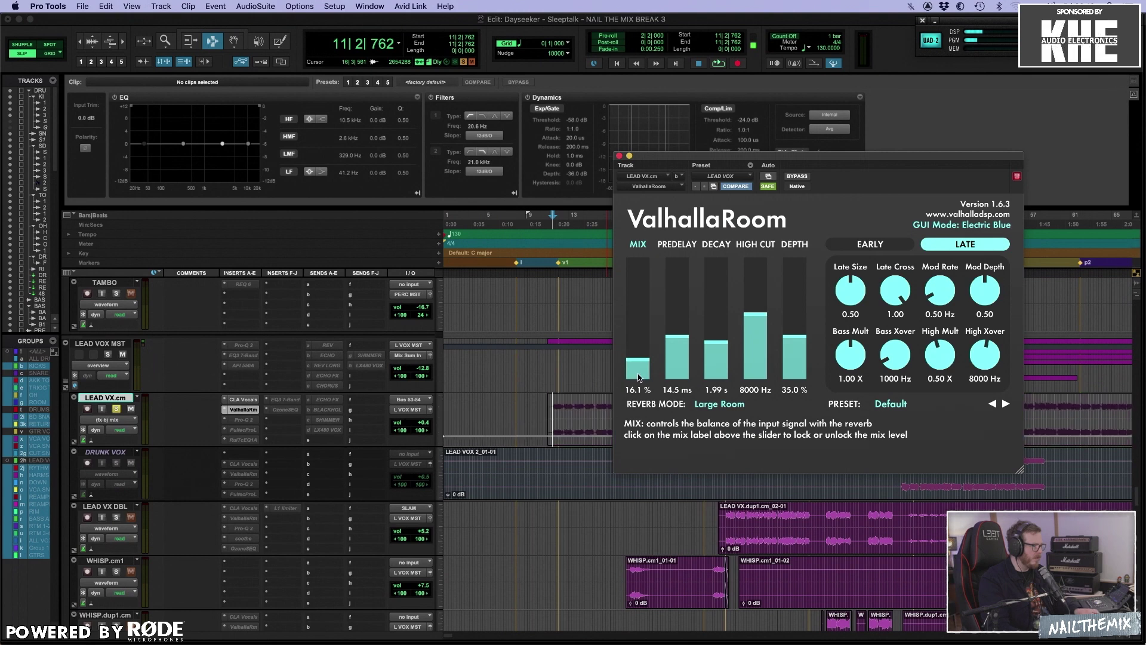
{"action": "key", "text": "r"}
{"action": "key", "text": "r"}
{"action": "left_click_drag", "start_coordinate": [663, 160], "coordinate": [804, 240]}
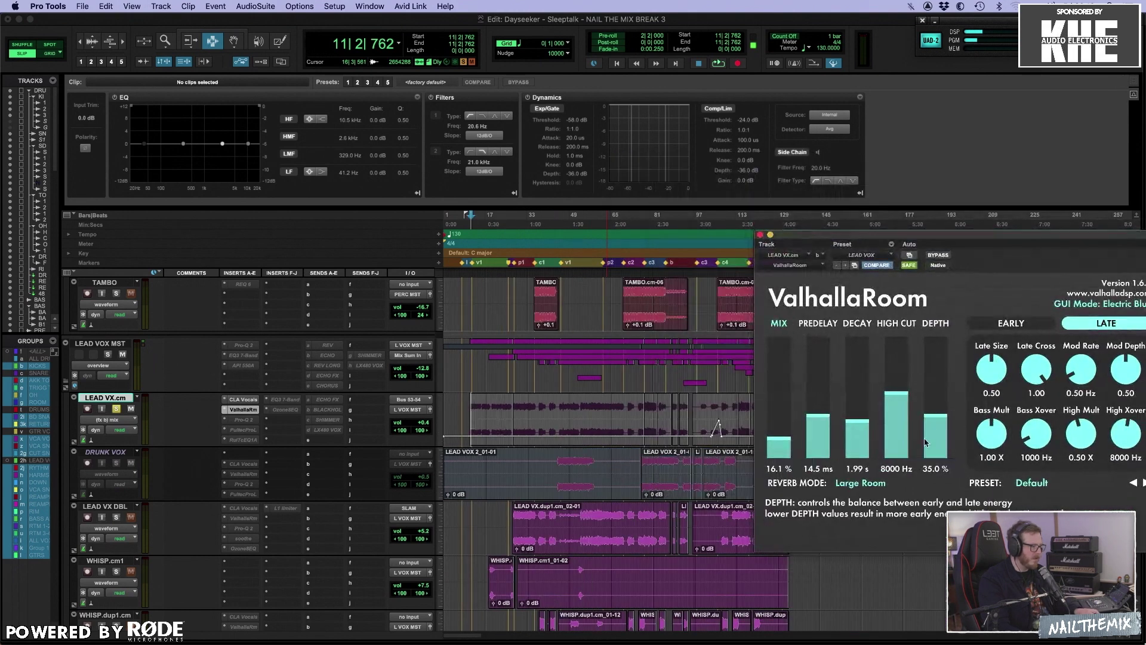
- Examine ValhallaRoom's predelay automation on passages around the end of the first verse, and return the track to the mix automation view
{"action": "left_click", "coordinate": [819, 440], "text": "ctrl+super"}
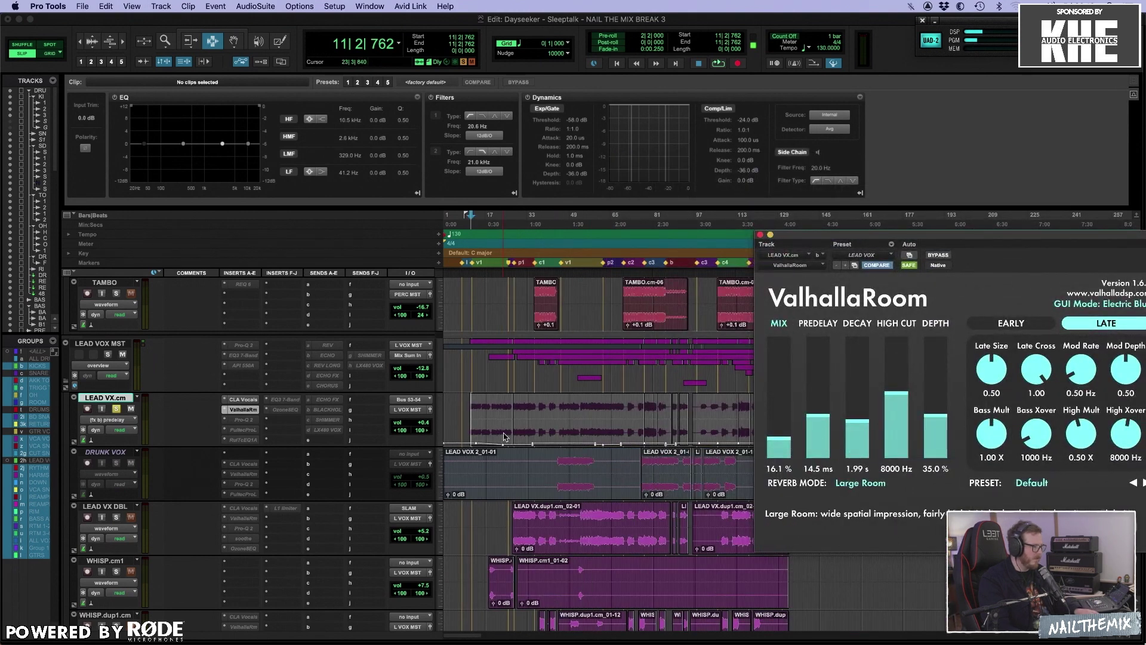
{"action": "left_click_drag", "start_coordinate": [505, 436], "coordinate": [593, 419]}
{"action": "key", "text": "t"}
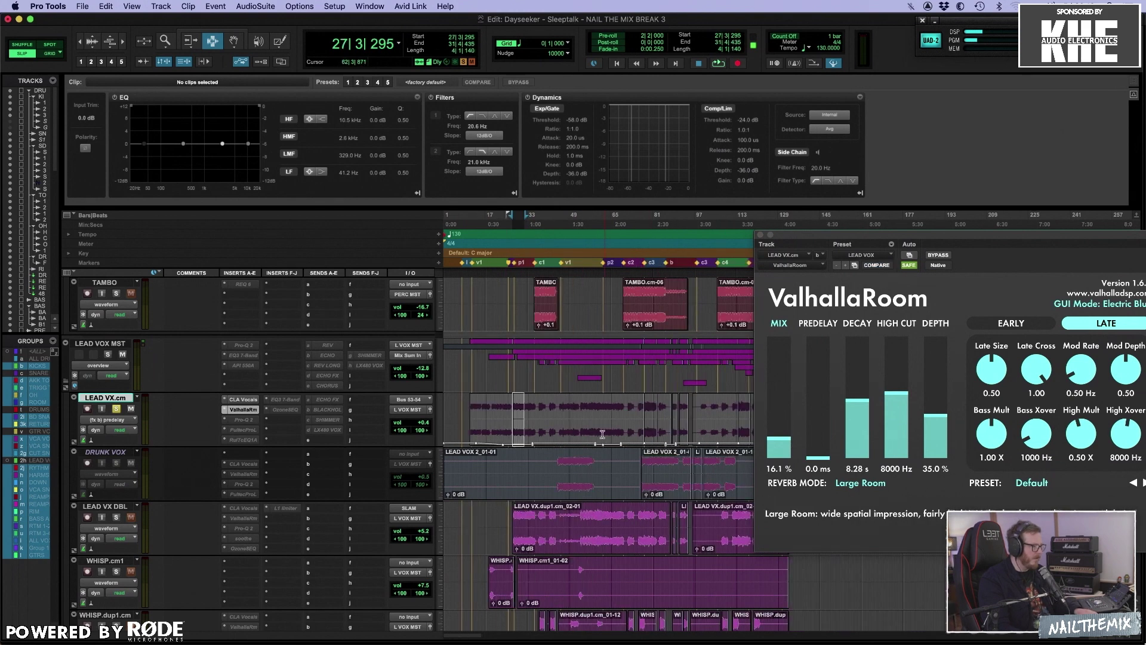
{"action": "left_click_drag", "start_coordinate": [528, 433], "coordinate": [568, 435]}
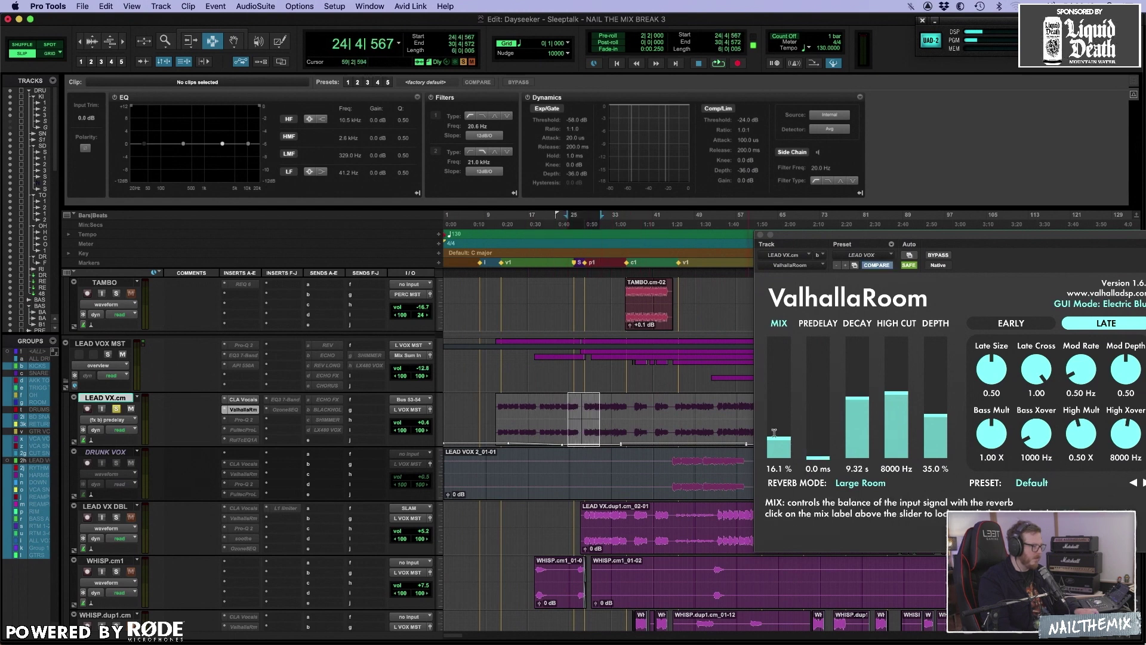
{"action": "left_click", "coordinate": [774, 433], "text": "ctrl+super"}
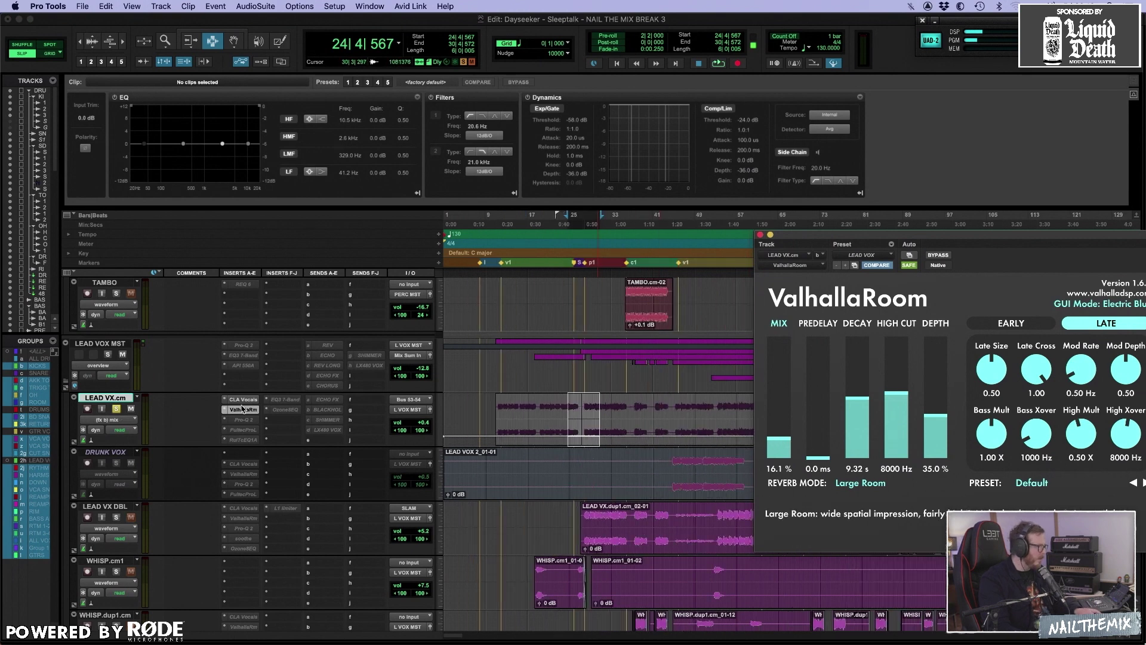
- Deactivate ValhallaRoom and play the lead vocal from bar 20 with the CLA Vocals window open
{"action": "left_click", "coordinate": [242, 409], "text": "ctrl+super"}
{"action": "left_click", "coordinate": [548, 409]}
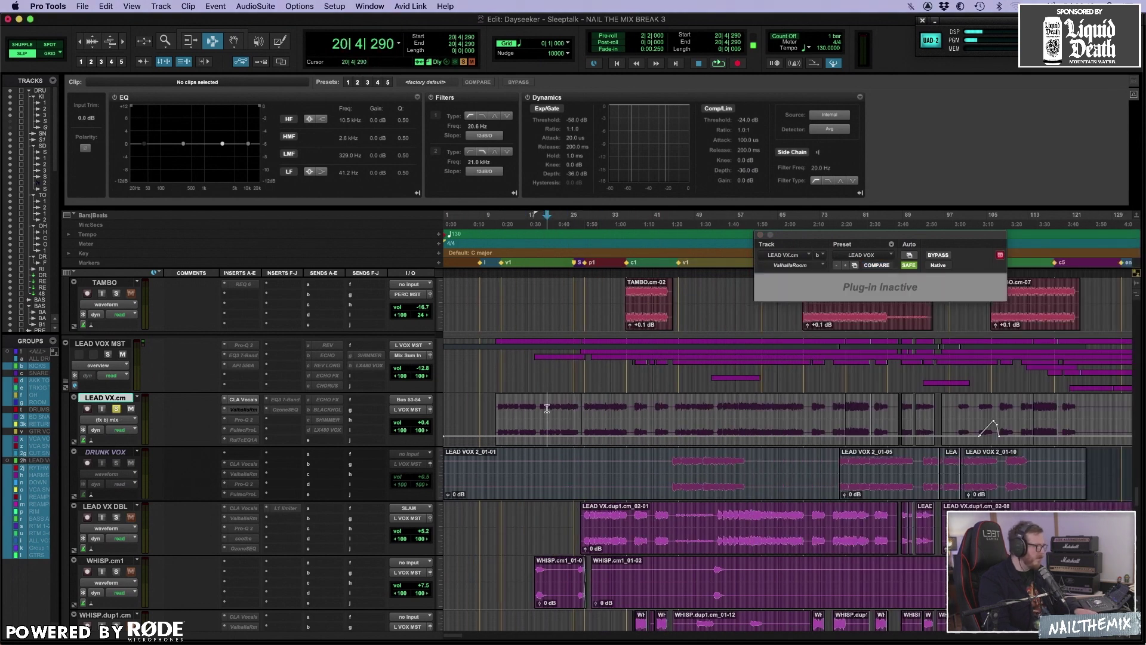
{"action": "key", "text": "space"}
{"action": "left_click", "coordinate": [244, 400]}
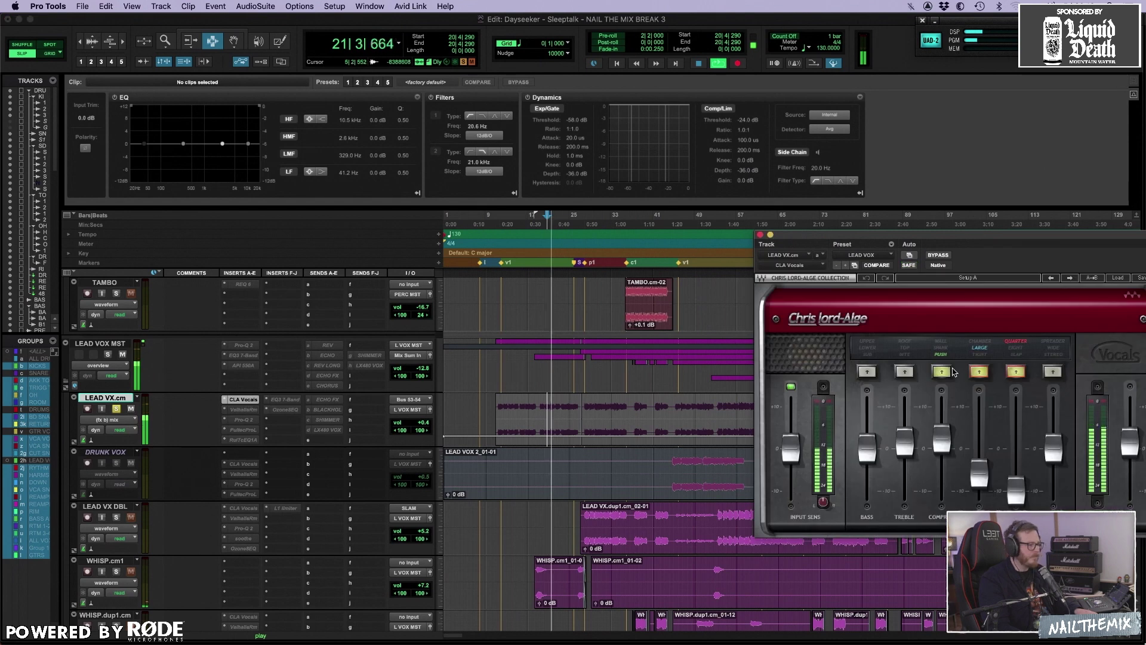
{"action": "left_click_drag", "start_coordinate": [934, 239], "coordinate": [625, 116]}
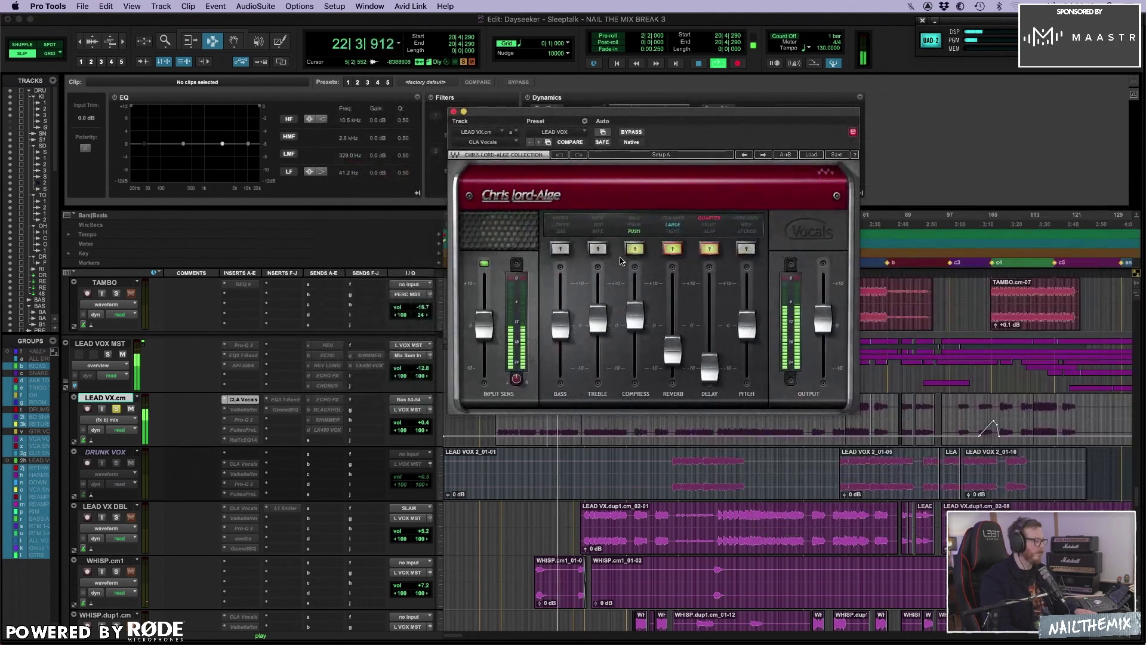
- Nudge the COMPRESS fader in CLA Vocals while the lead vocal plays, and stop playback
{"action": "mouse_move", "coordinate": [628, 315]}
{"action": "left_mouse_down"}
{"action": "mouse_move", "coordinate": [635, 367]}
{"action": "mouse_move", "coordinate": [635, 314]}
{"action": "left_mouse_up"}
{"action": "key", "text": "space"}
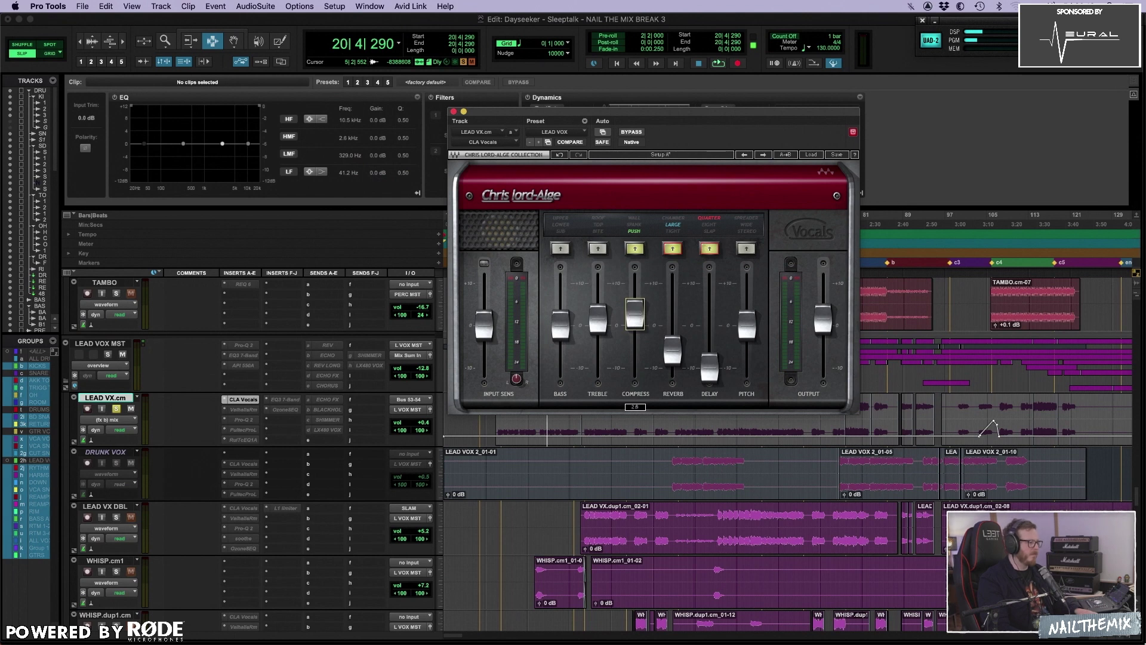
{"action": "mouse_move", "coordinate": [635, 314]}
{"action": "left_mouse_down"}
{"action": "mouse_move", "coordinate": [635, 324]}
{"action": "mouse_move", "coordinate": [634, 314]}
{"action": "left_mouse_up"}
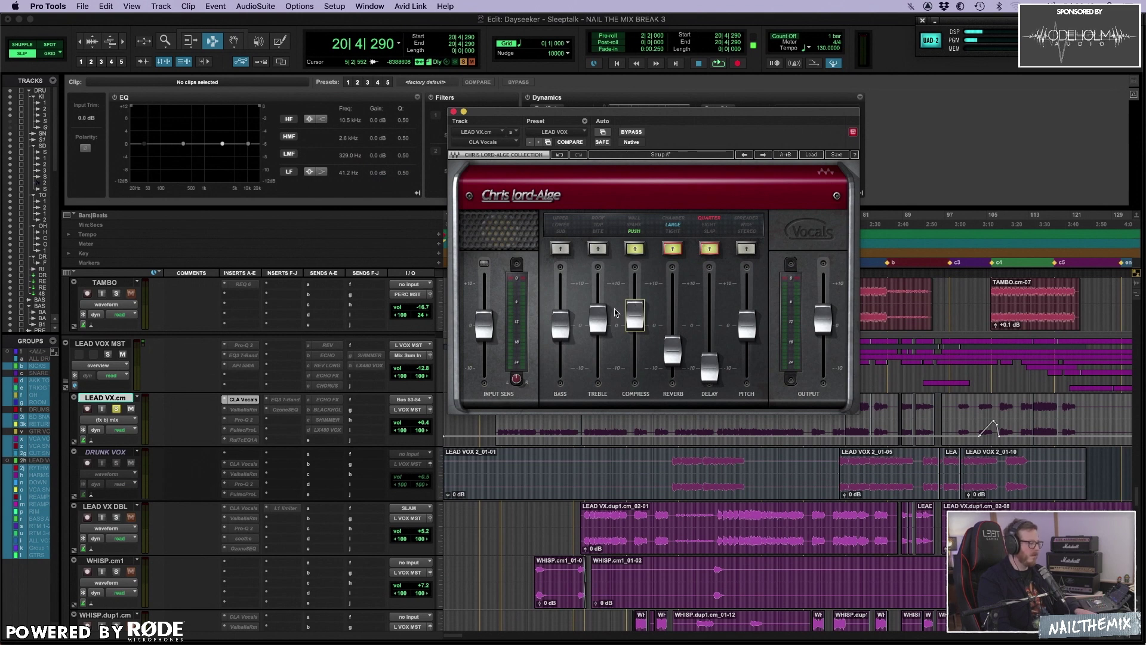
- Switch the CLA Vocals compressor to WALL, ease its fader, audition it and return it to PUSH
{"action": "left_click", "coordinate": [634, 231]}
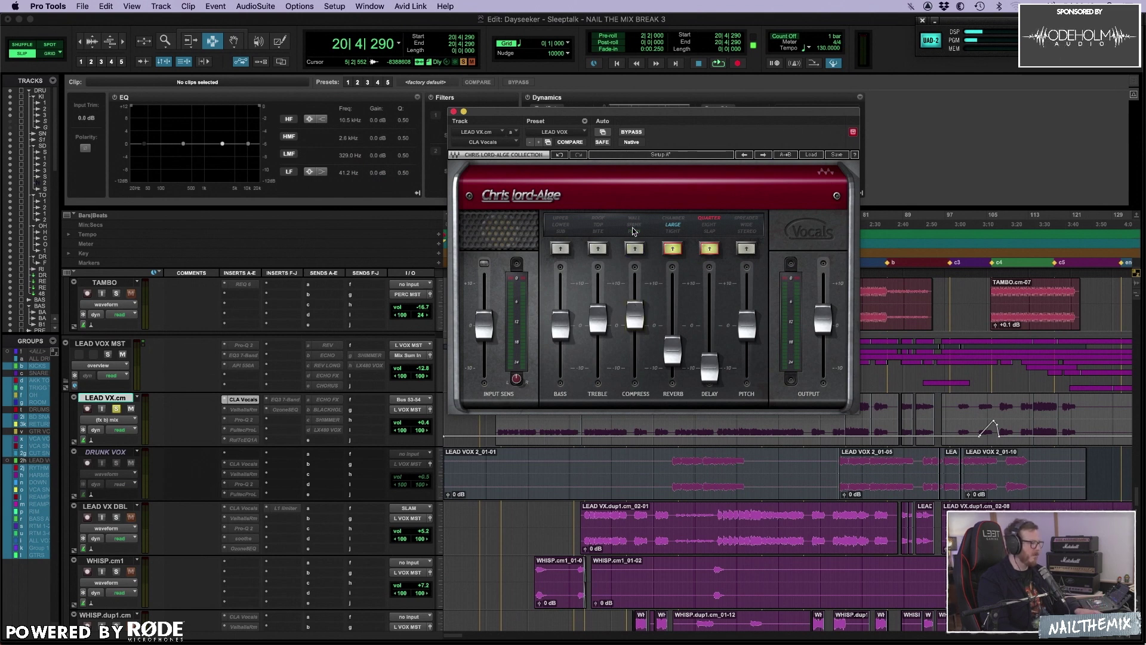
{"action": "left_click", "coordinate": [636, 227]}
{"action": "left_click", "coordinate": [635, 322]}
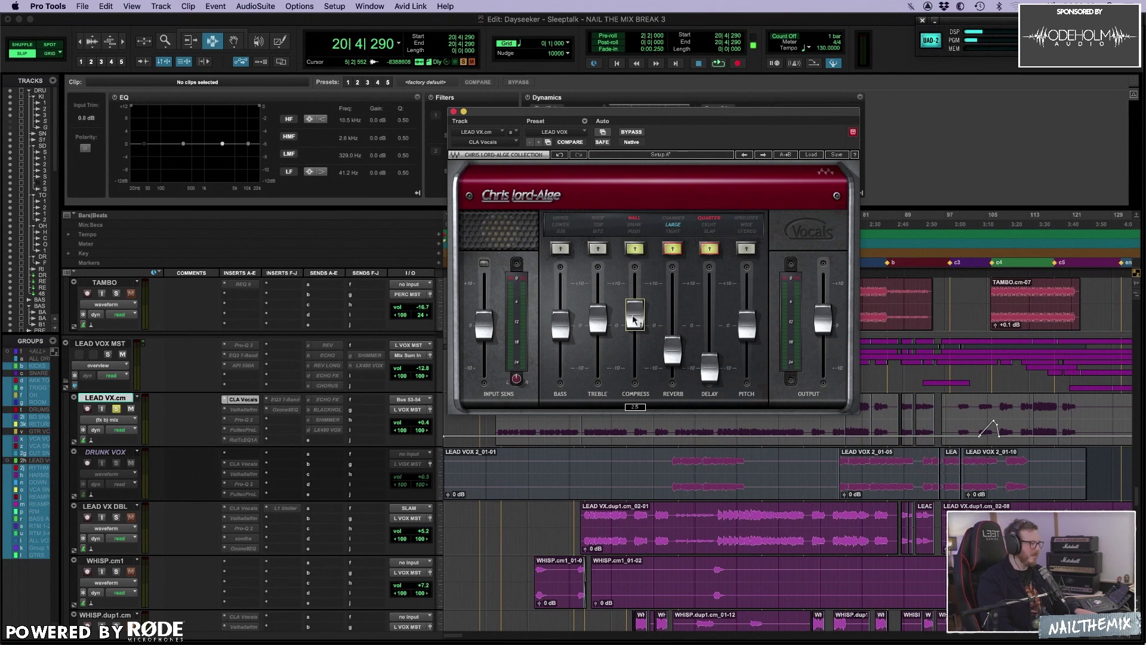
{"action": "left_click_drag", "start_coordinate": [634, 319], "coordinate": [636, 321]}
{"action": "key", "text": "space"}
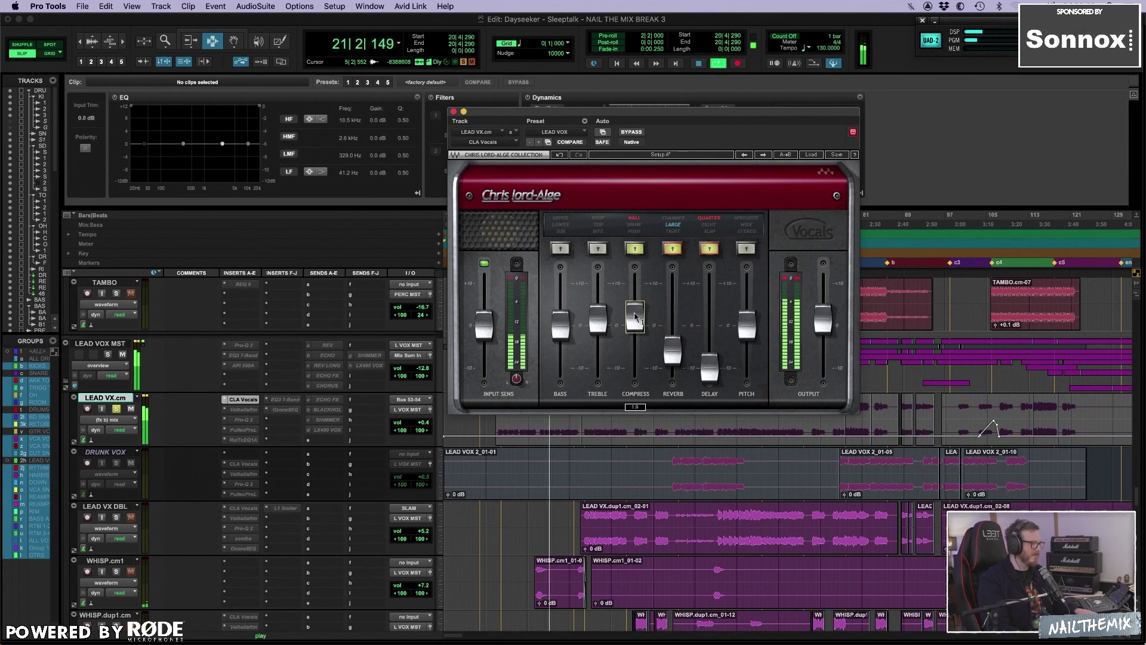
{"action": "left_click", "coordinate": [635, 248]}
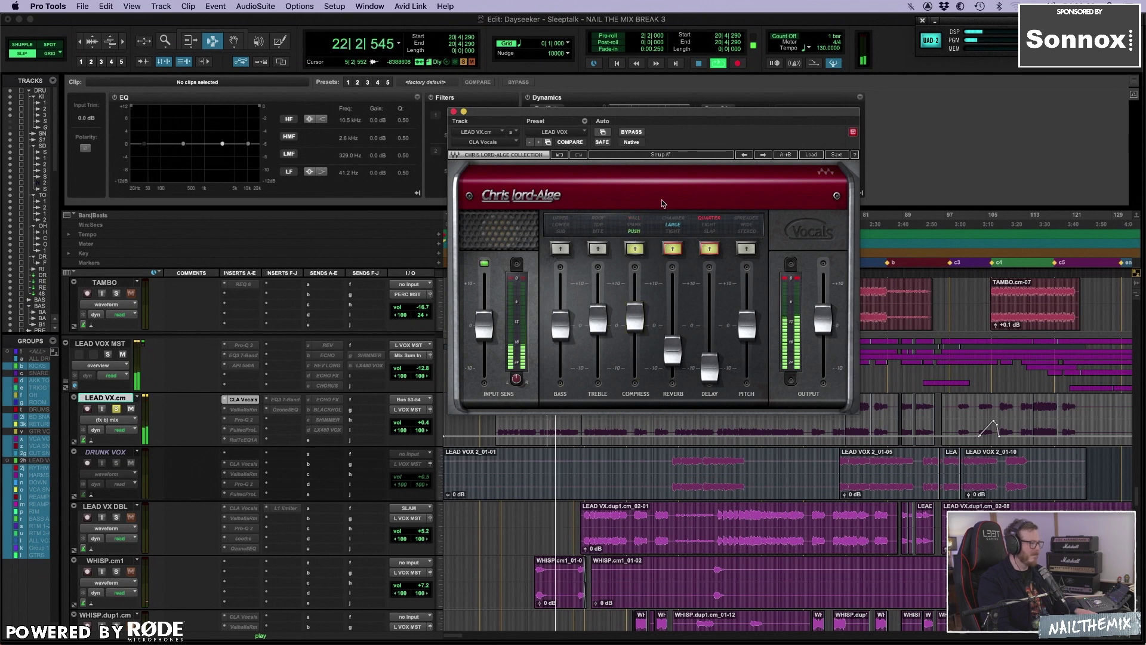
- Compare the lead vocal with CLA Vocals bypassed and engaged during playback
{"action": "left_click", "coordinate": [630, 133]}
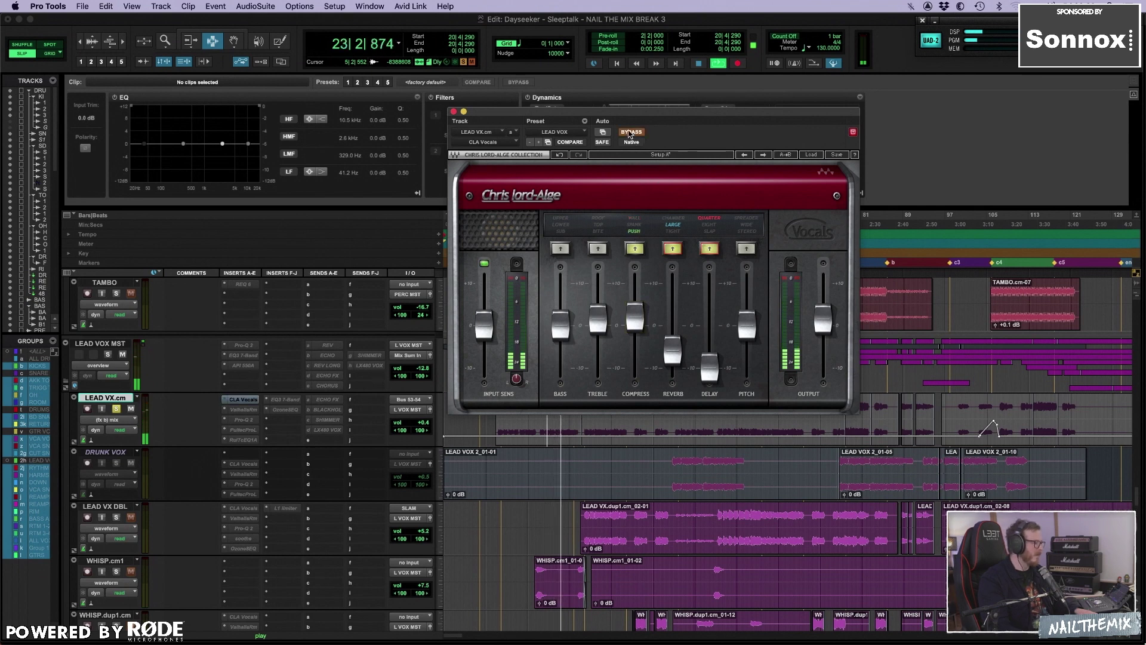
{"action": "left_click", "coordinate": [631, 133]}
{"action": "key", "text": "space"}
- Raise the DELAY fader in CLA Vocals and audition the lead vocal
{"action": "left_click_drag", "start_coordinate": [673, 351], "coordinate": [709, 352]}
{"action": "key", "text": "space"}
- Reload the LEAD VOX preset from the DAYSEEKER folder in CLA Vocals and play the vocal
{"action": "key", "text": "space"}
{"action": "left_click", "coordinate": [565, 133]}
{"action": "mouse_move", "coordinate": [567, 138]}
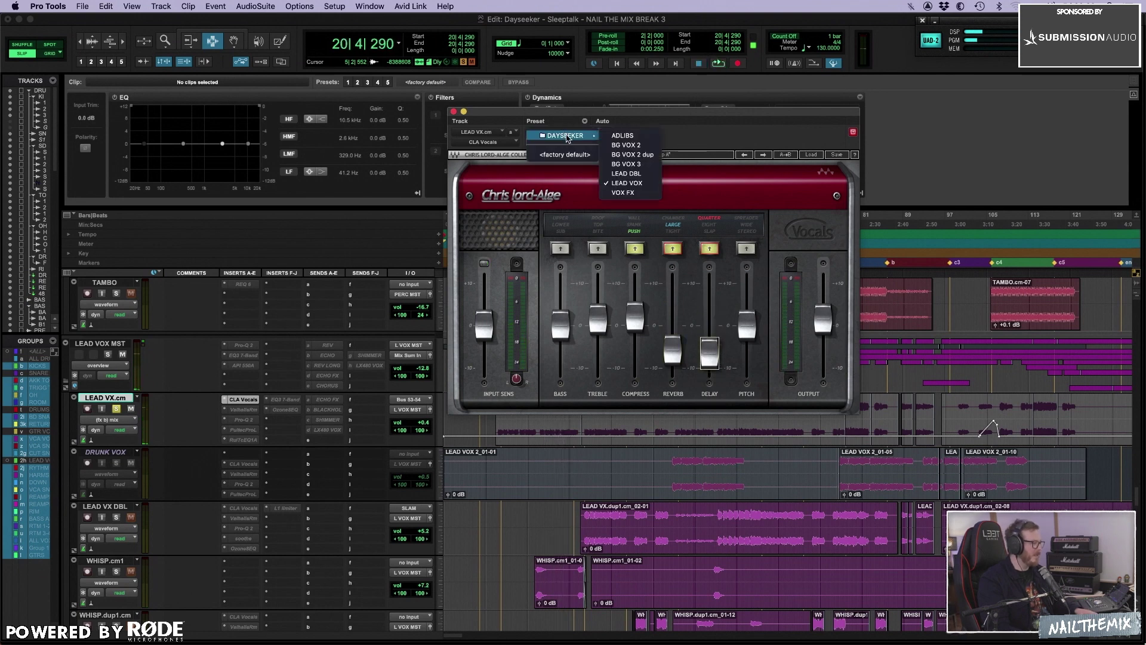
{"action": "left_click", "coordinate": [627, 182]}
{"action": "key", "text": "space"}
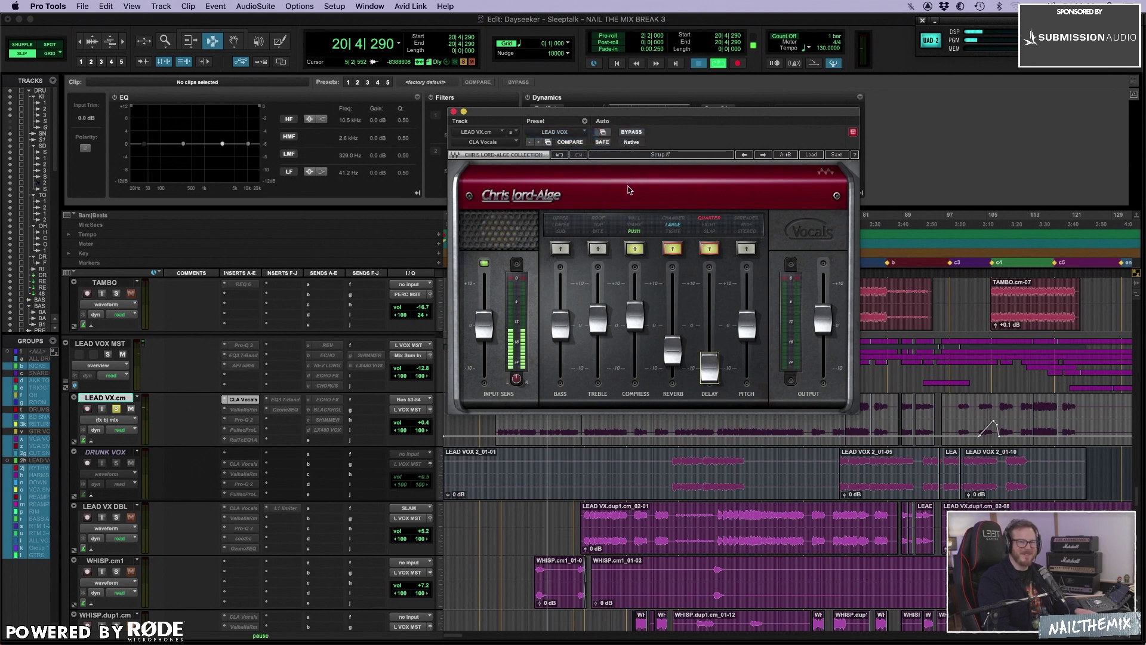
- Select a short phrase of the lead vocal at bar 22 and play it through CLA Vocals
{"action": "key", "text": "t"}
{"action": "key", "text": "t"}
{"action": "key", "text": "t"}
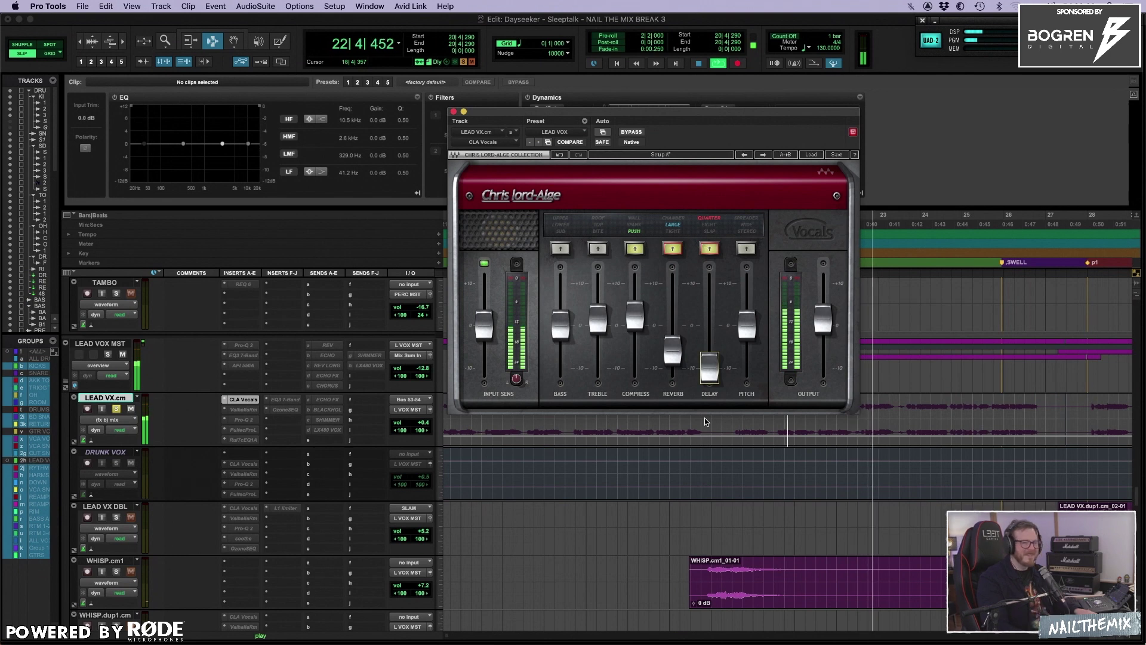
{"action": "key", "text": "space"}
{"action": "left_click_drag", "start_coordinate": [840, 422], "coordinate": [867, 423]}
{"action": "key", "text": "space"}
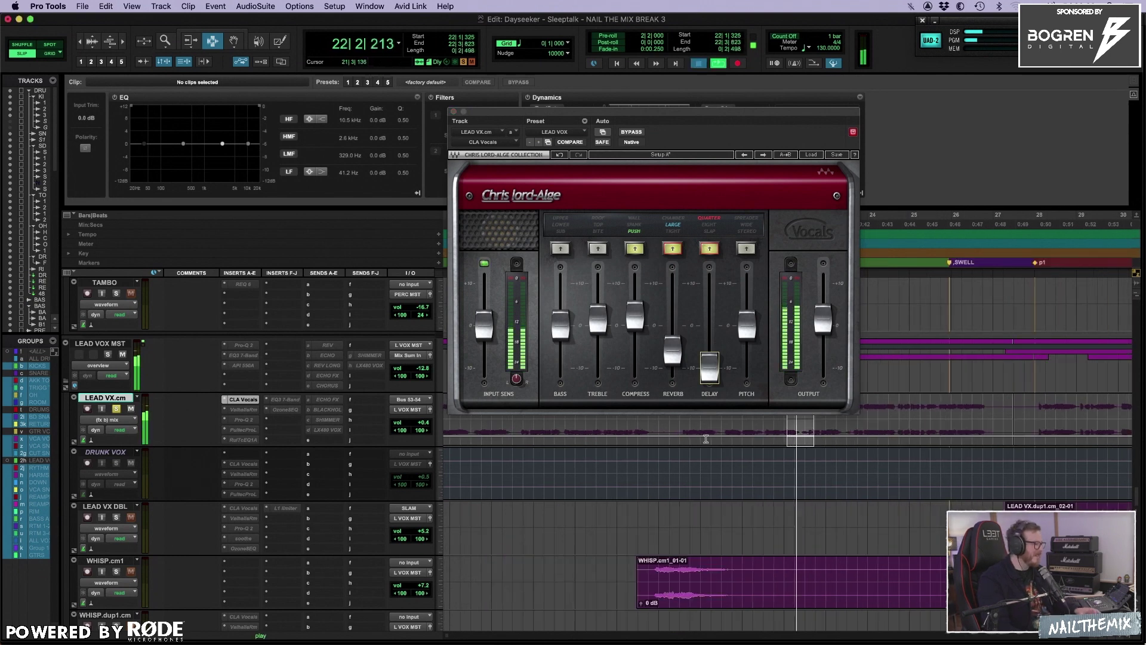
{"action": "key", "text": "space"}
- Reactivate the ValhallaRoom insert on LEAD VX.cm and place its window clear of the track's waveform
{"action": "key", "text": "r"}
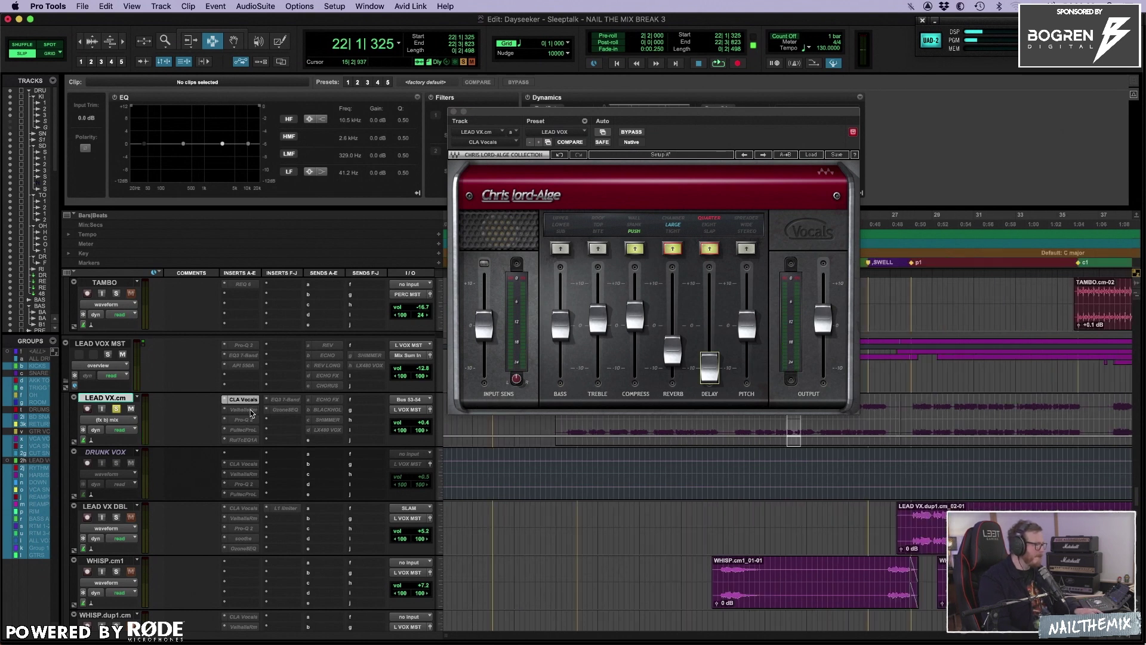
{"action": "left_click", "coordinate": [250, 410]}
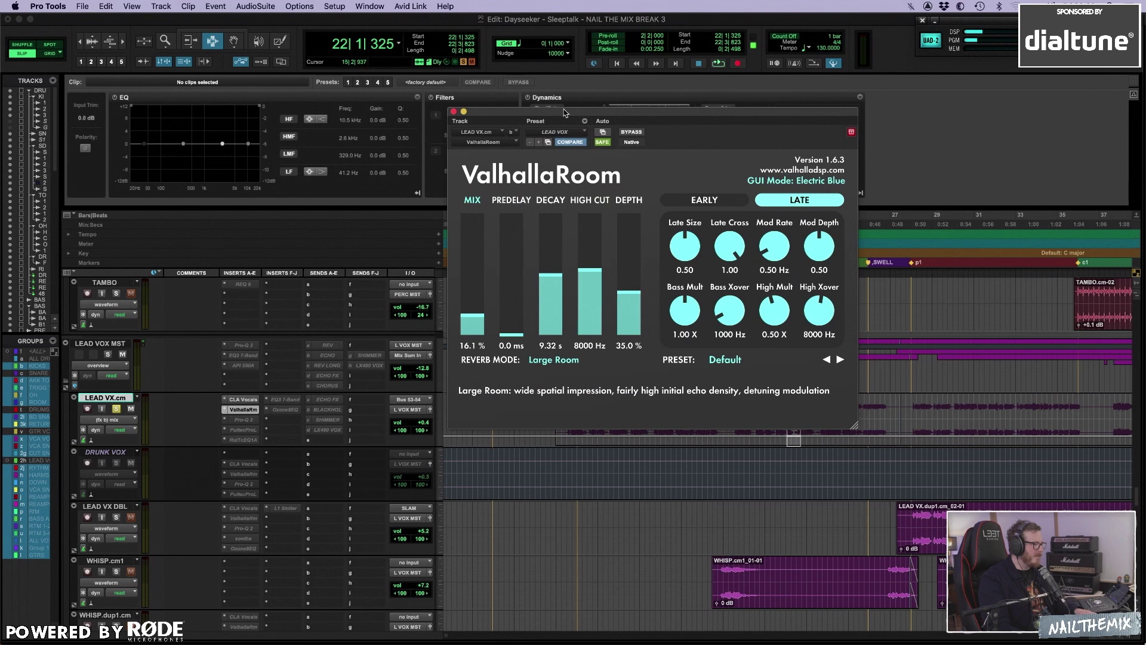
{"action": "left_click_drag", "start_coordinate": [564, 112], "coordinate": [625, 64]}
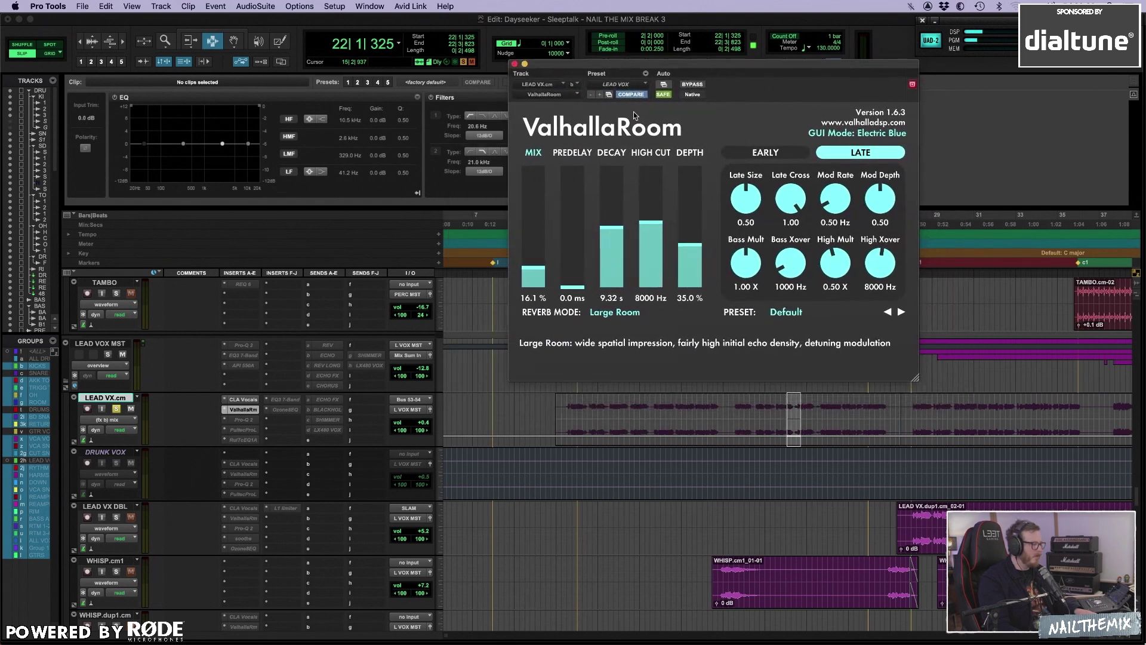
- Check ValhallaRoom's automated predelay and decay at points along the first verse, and play the lead vocal from late in bar 12
{"action": "left_click", "coordinate": [732, 432]}
{"action": "left_click_drag", "start_coordinate": [738, 418], "coordinate": [767, 401]}
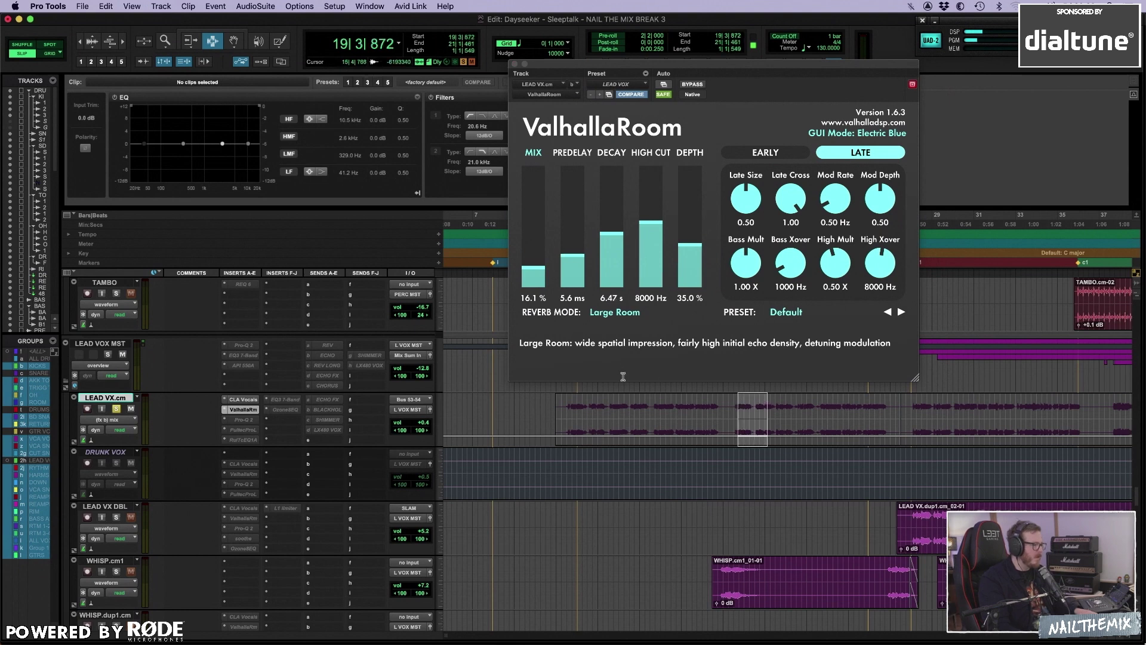
{"action": "left_click", "coordinate": [623, 412]}
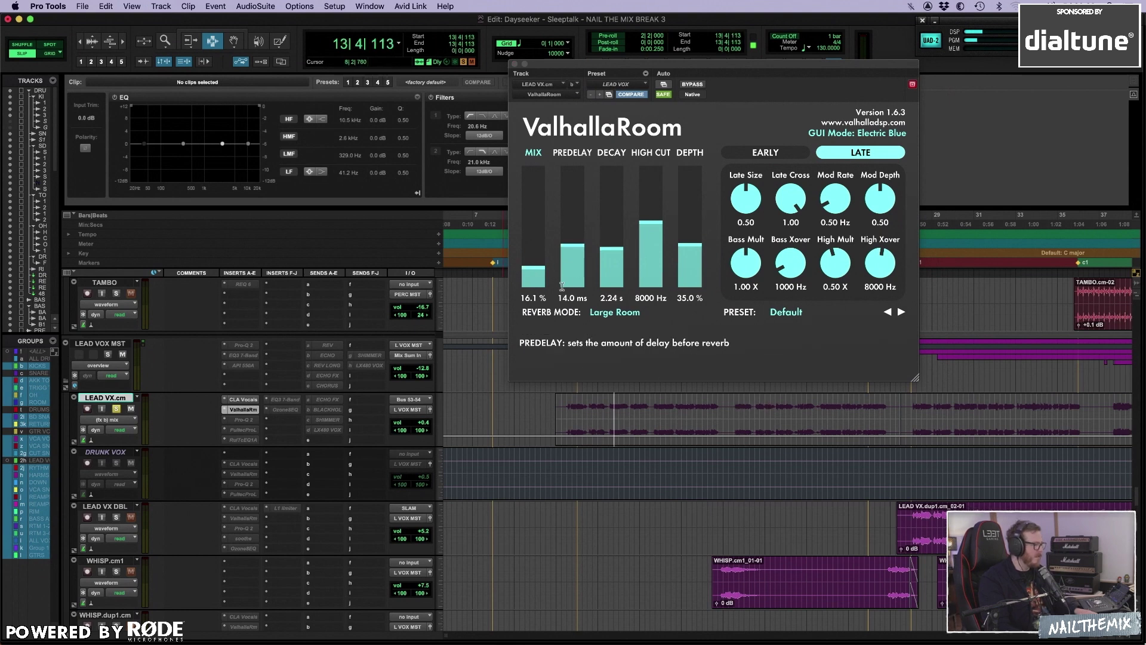
{"action": "left_click", "coordinate": [595, 412]}
{"action": "key", "text": "space"}
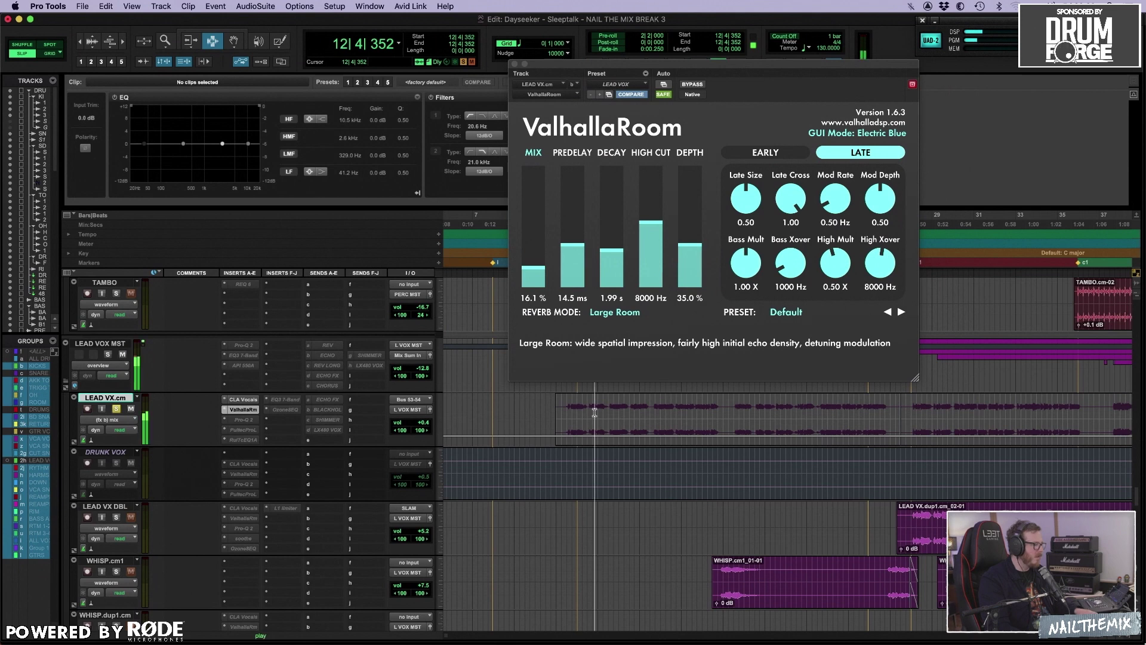
{"action": "key", "text": "r"}
{"action": "key", "text": "r"}
{"action": "left_click", "coordinate": [535, 274]}
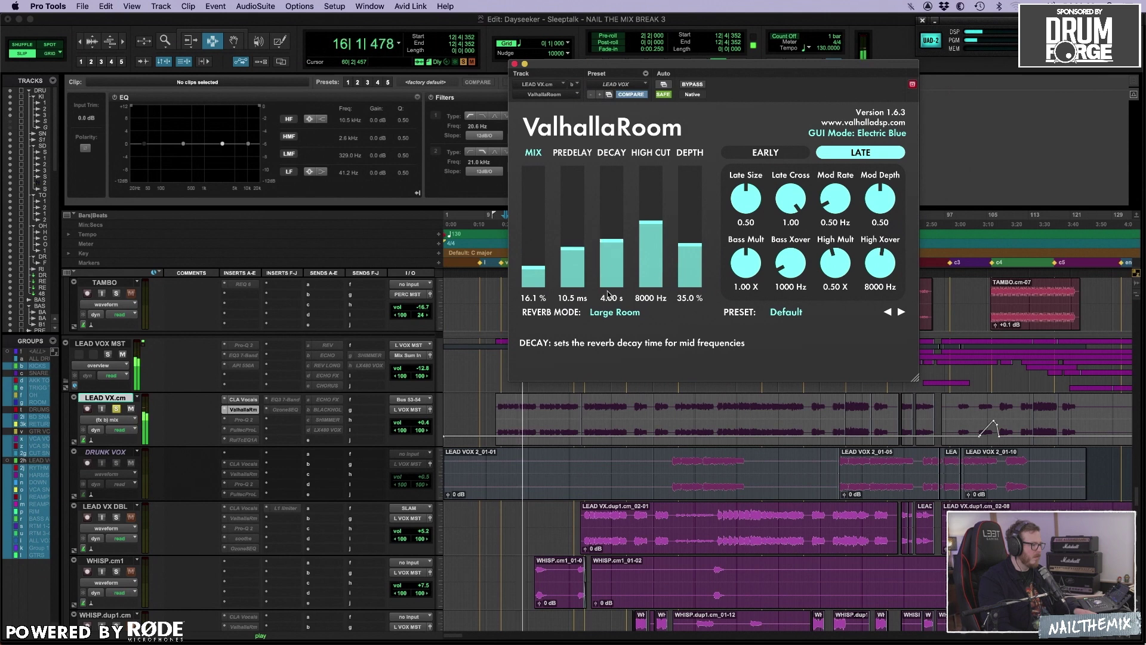
- Stop playback, show ValhallaRoom's predelay automation on LEAD VX.cm, and check the reverb's automated values at points in the first verse
{"action": "key", "text": "space"}
{"action": "left_click", "coordinate": [579, 256], "text": "ctrl+super"}
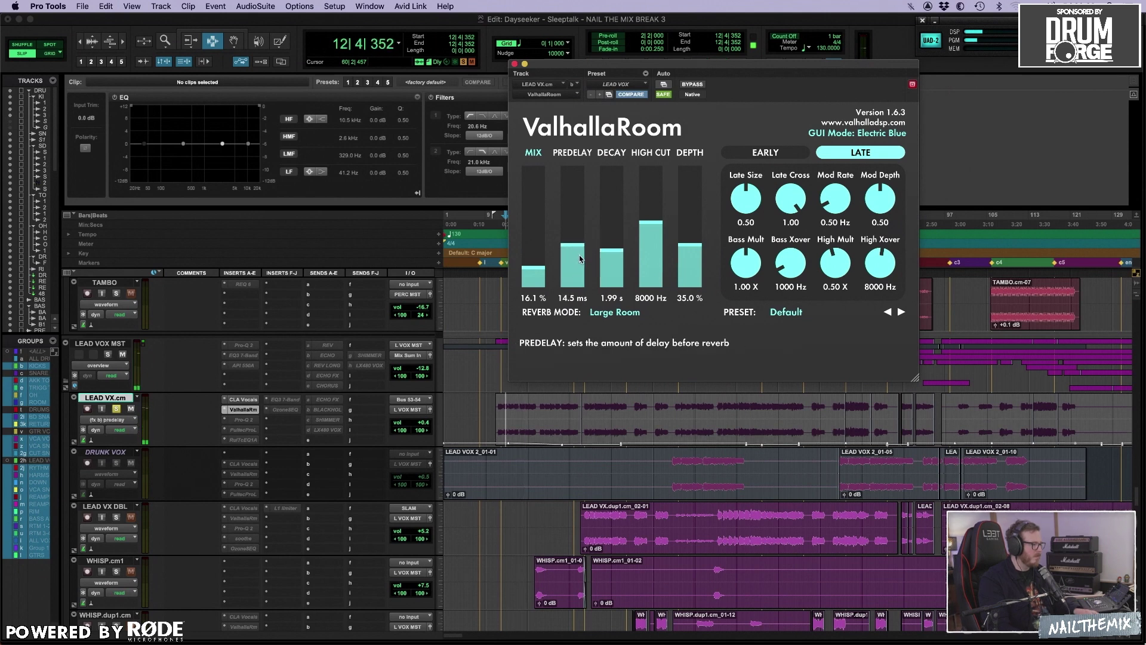
{"action": "mouse_move", "coordinate": [496, 429]}
{"action": "left_mouse_down"}
{"action": "mouse_move", "coordinate": [515, 426]}
{"action": "mouse_move", "coordinate": [501, 425]}
{"action": "left_mouse_up"}
{"action": "key", "text": "super+d"}
{"action": "key", "text": "super+d"}
{"action": "key", "text": "super+d"}
{"action": "key", "text": "super+d"}
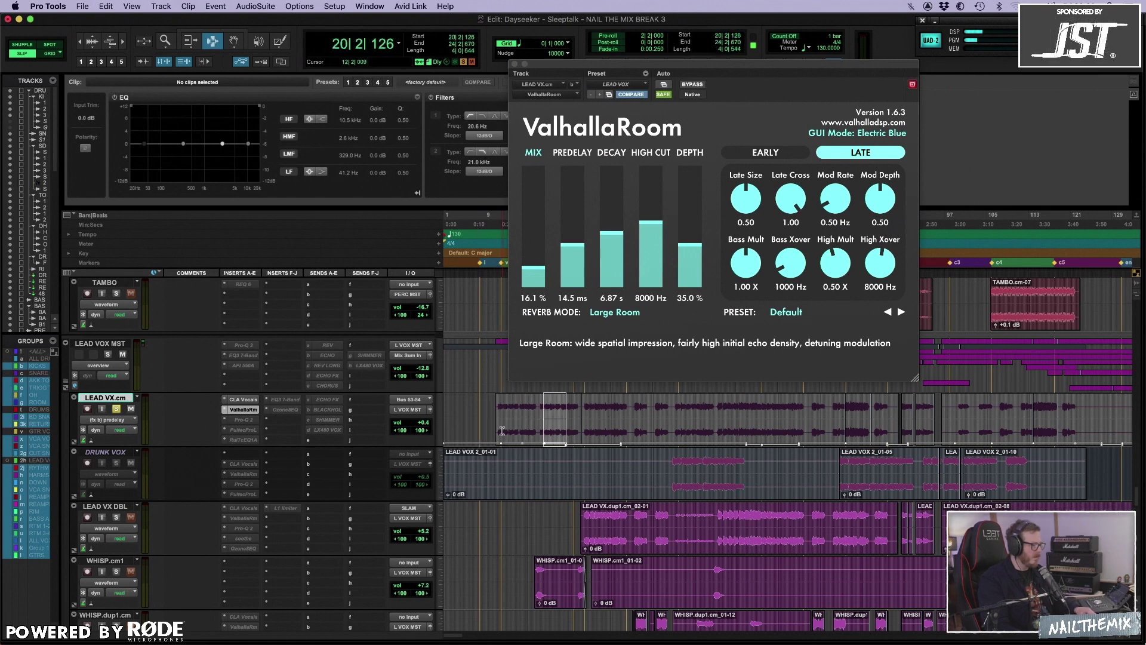
- Play LEAD VX.cm from about bar 20, show its ValhallaRoom decay automation, and check the values around bars 28 and 20
{"action": "left_click", "coordinate": [547, 429]}
{"action": "key", "text": "space"}
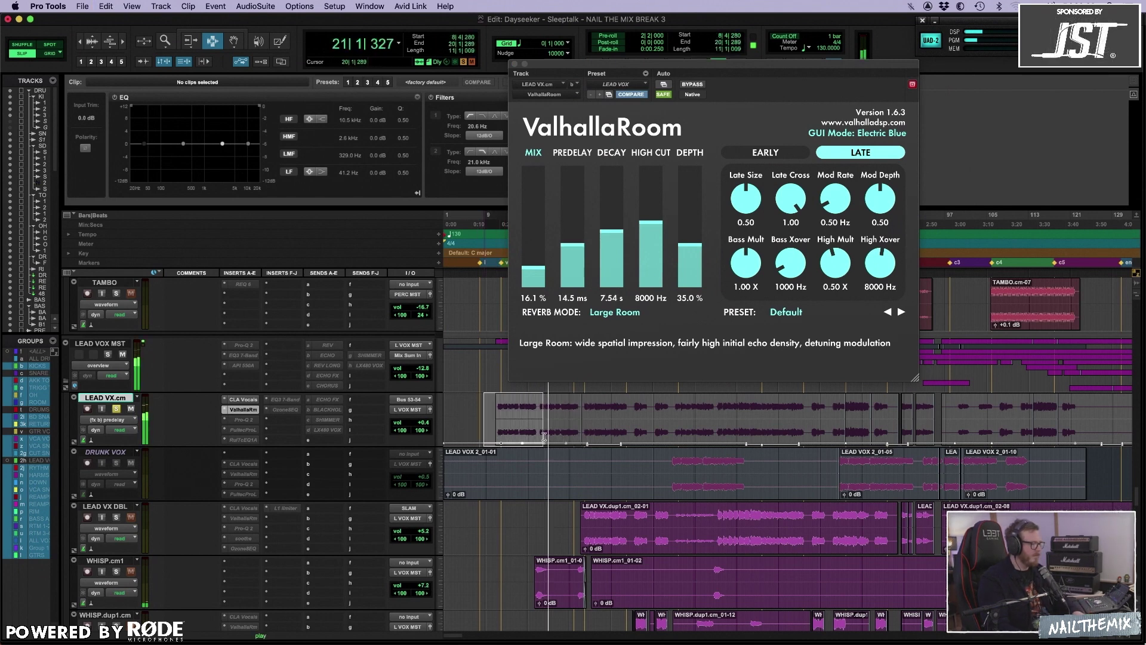
{"action": "left_click", "coordinate": [611, 235], "text": "ctrl+super"}
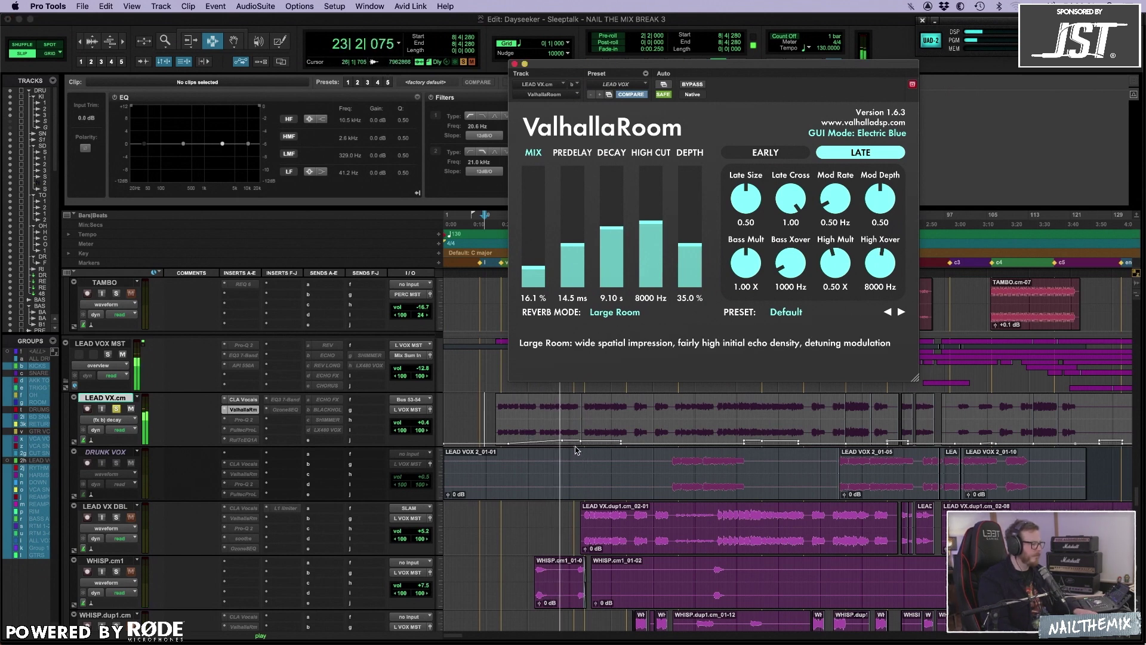
{"action": "key", "text": "space"}
{"action": "left_click_drag", "start_coordinate": [590, 438], "coordinate": [609, 437]}
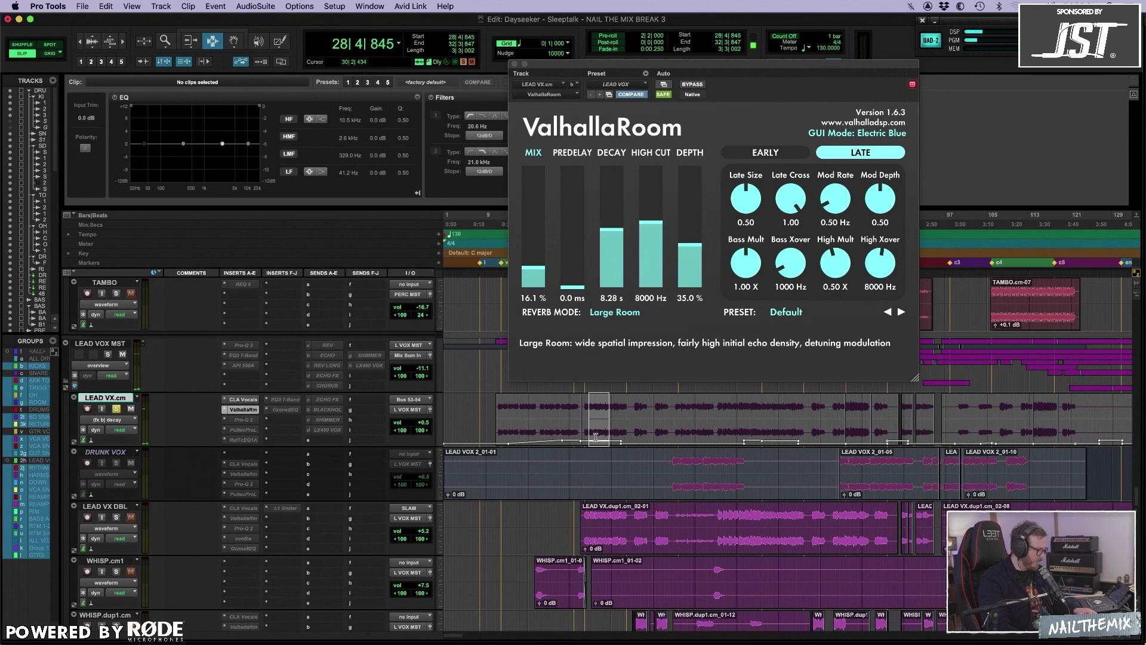
{"action": "left_click_drag", "start_coordinate": [538, 428], "coordinate": [604, 429]}
{"action": "key", "text": "Down"}
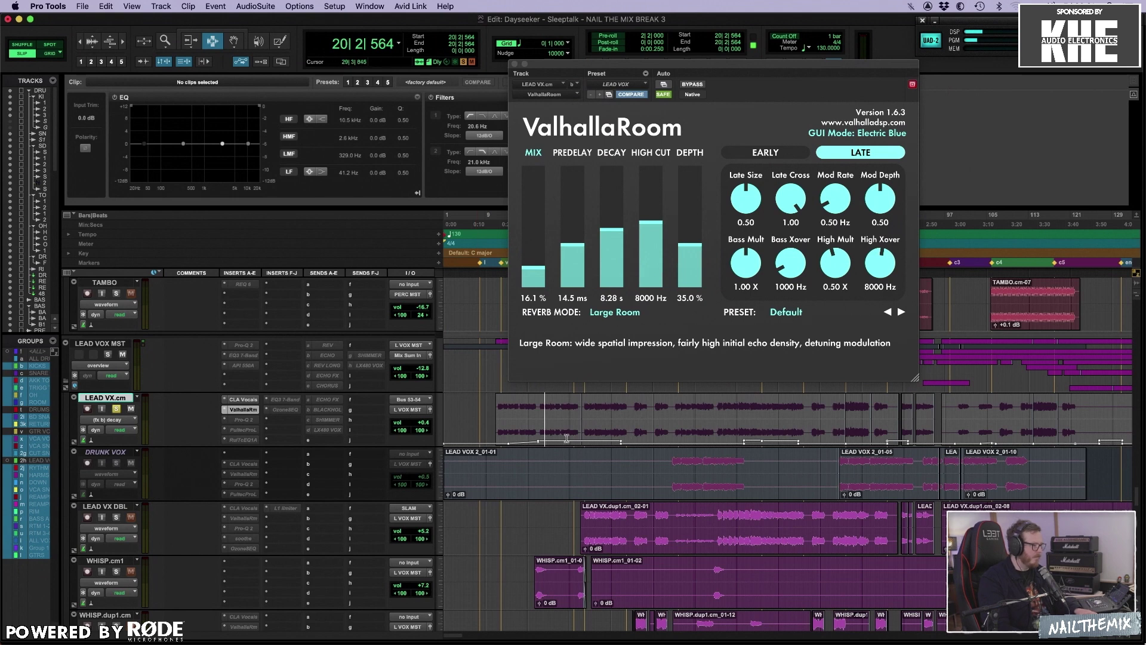
- Reopen ValhallaRoom on LEAD VX.cm and check its automated settings at bar 29
{"action": "left_click", "coordinate": [243, 411]}
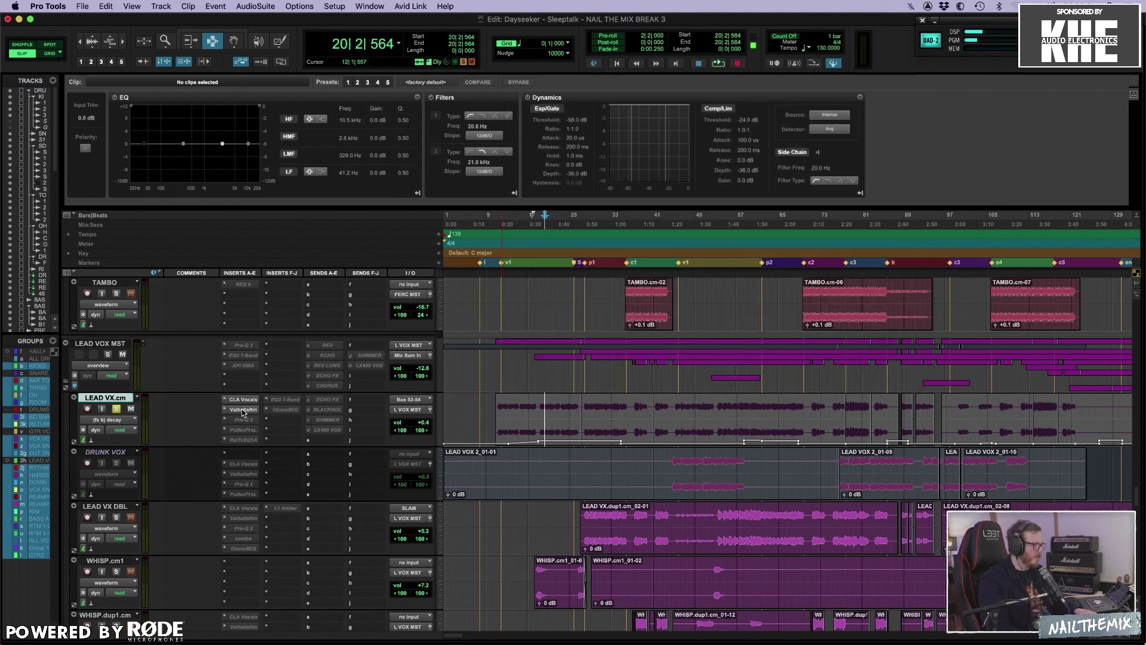
{"action": "left_click", "coordinate": [243, 410]}
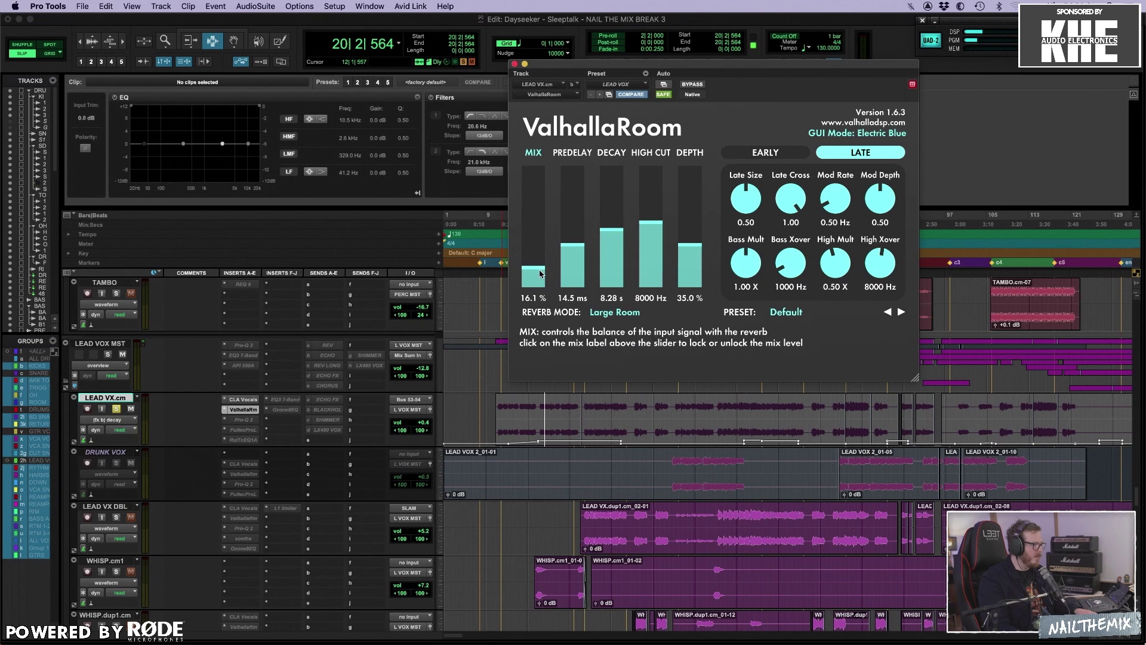
{"action": "left_click", "coordinate": [591, 425]}
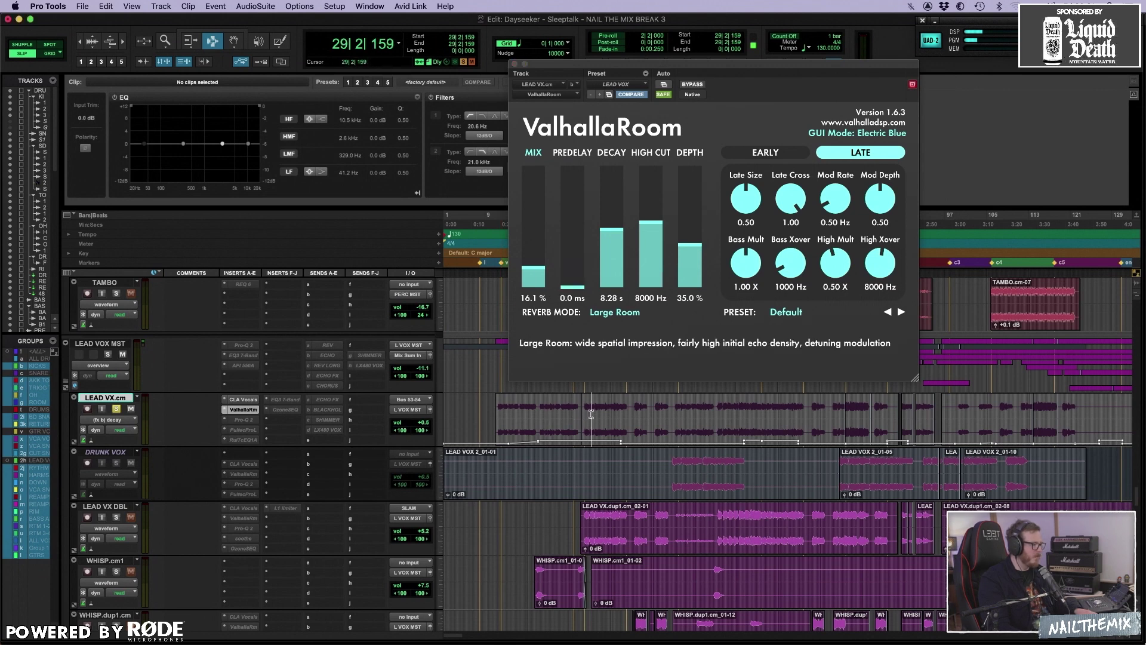
- Glance at the inactive Pro-Q 2 insert, return to ValhallaRoom, and try an 18.3% mix before reverting to the saved settings
{"action": "left_click", "coordinate": [242, 421]}
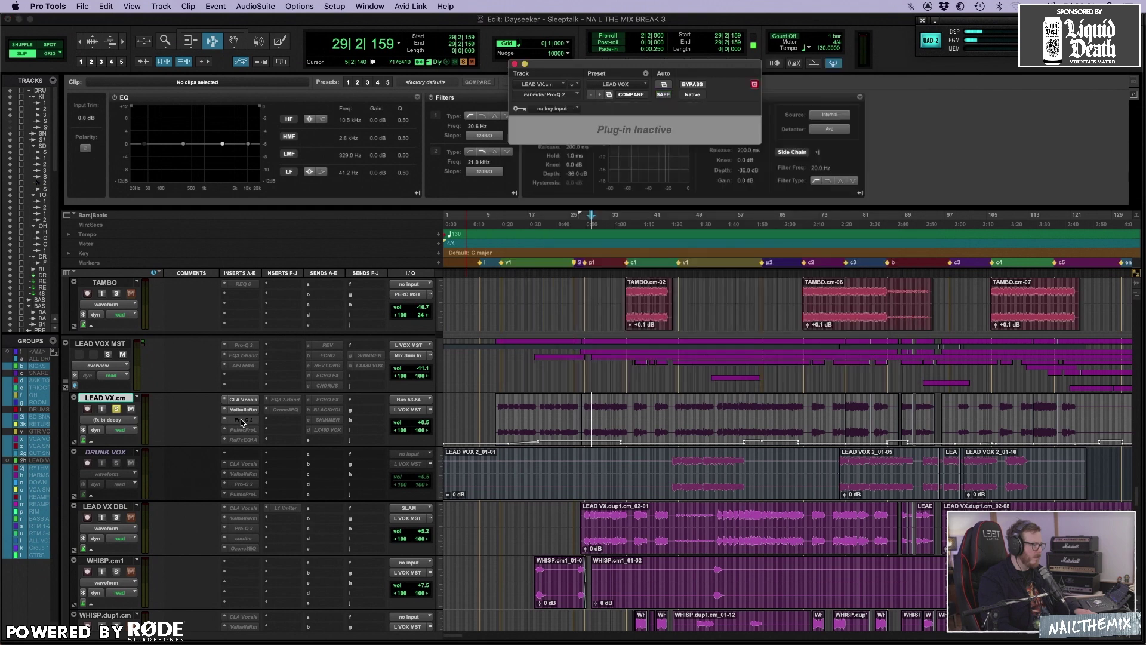
{"action": "left_click", "coordinate": [242, 421]}
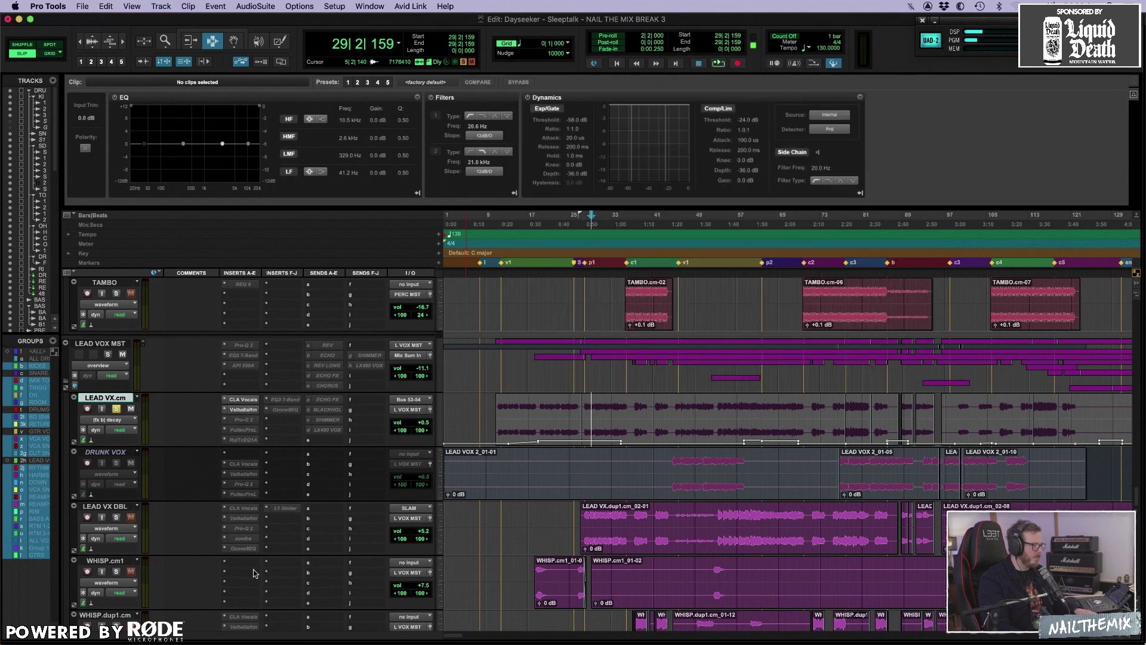
{"action": "left_click", "coordinate": [242, 411]}
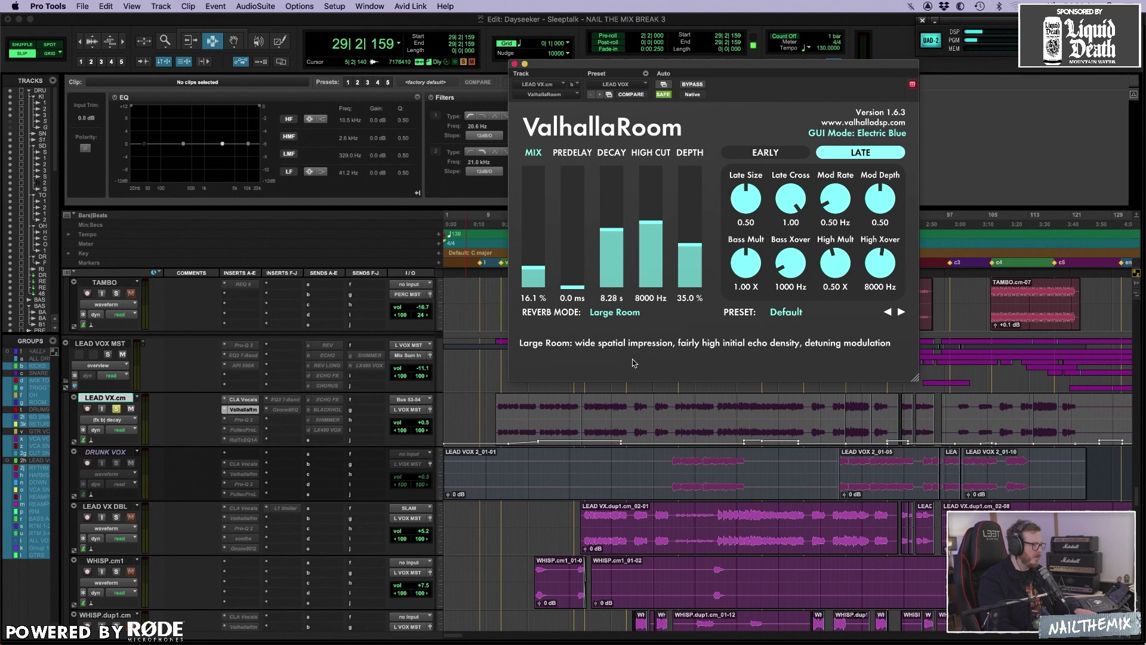
{"action": "left_click_drag", "start_coordinate": [531, 254], "coordinate": [529, 267]}
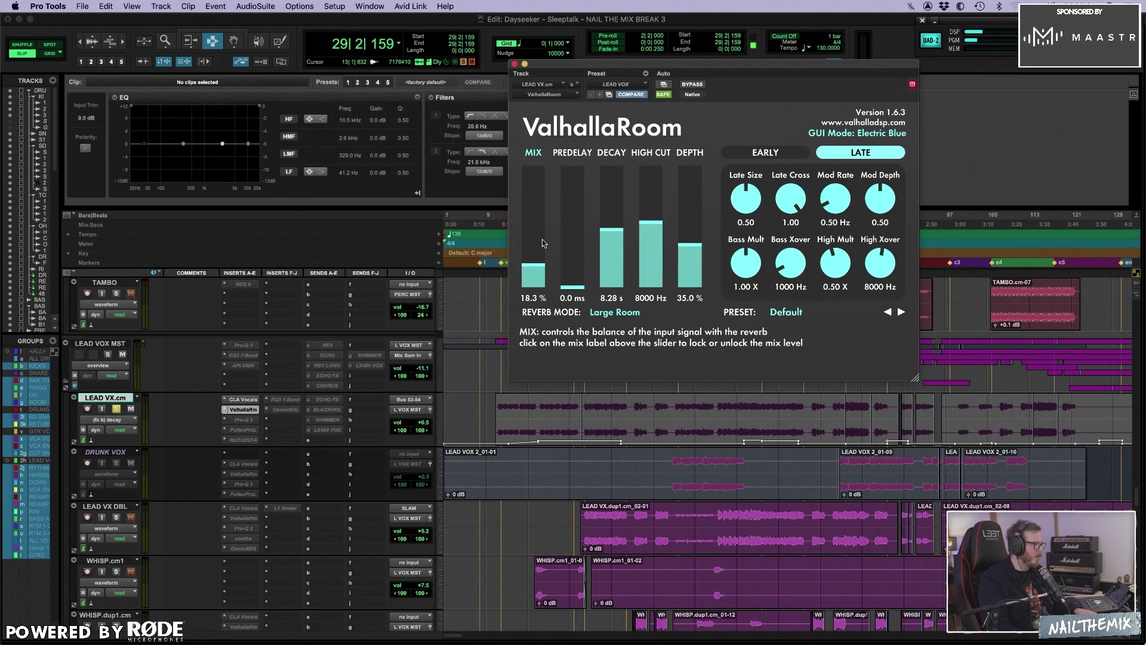
{"action": "left_click", "coordinate": [626, 97]}
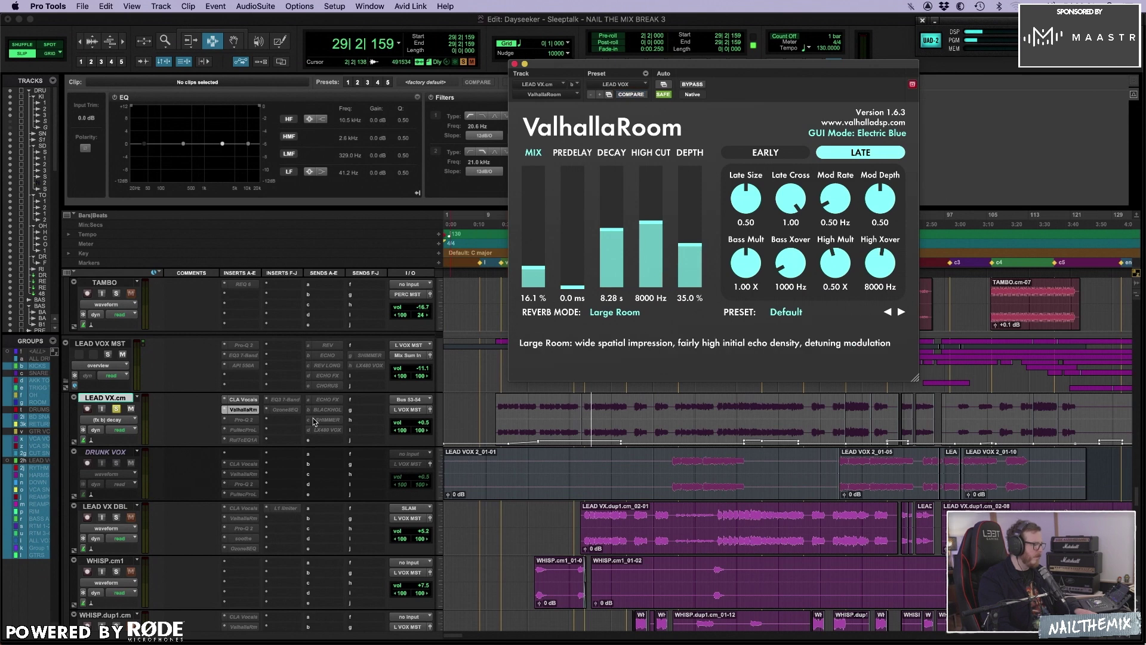
- Open Pro-Q 2 on LEAD VX.cm to view its EQ bands, and play a phrase selected from bar 28 to 33
{"action": "left_click", "coordinate": [254, 423]}
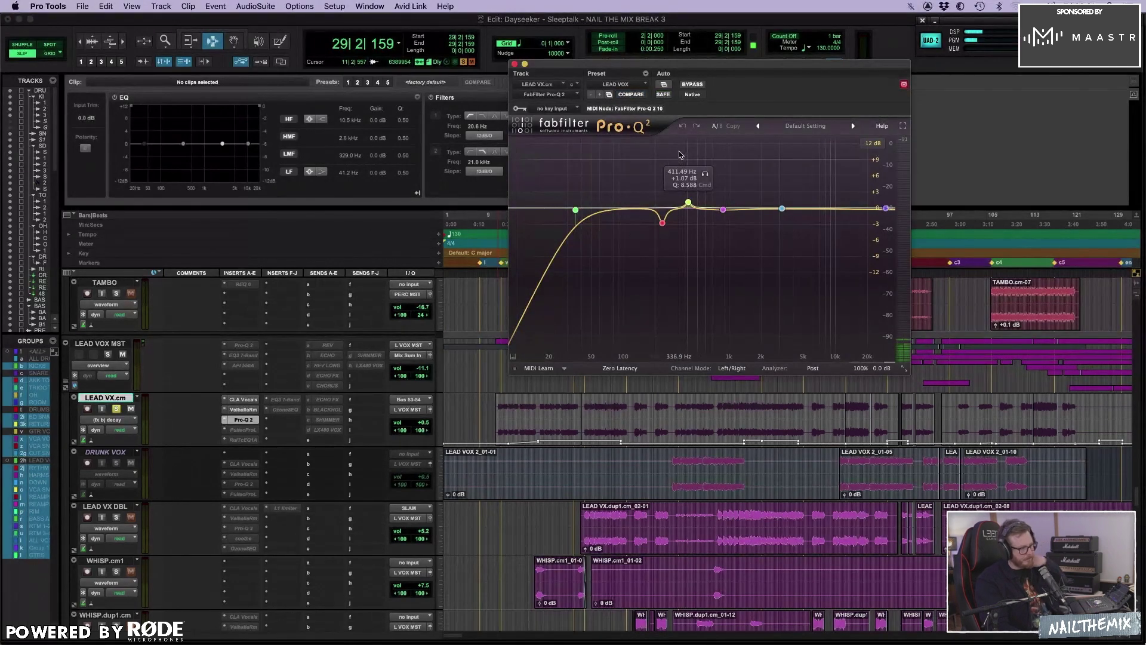
{"action": "left_click", "coordinate": [597, 410]}
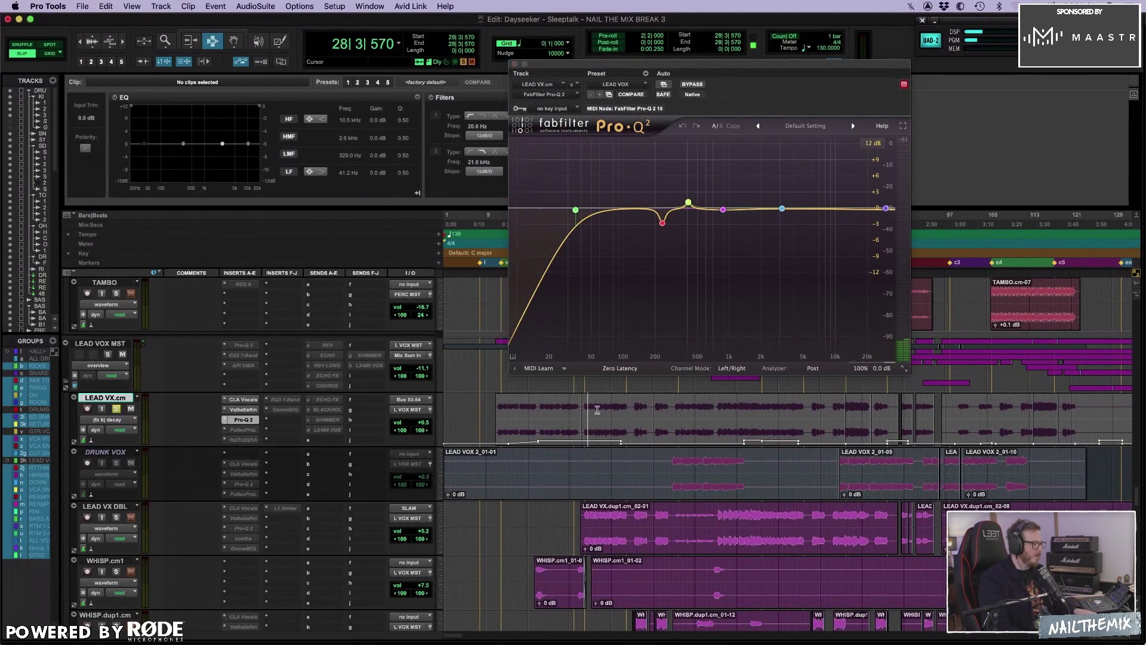
{"action": "left_click_drag", "start_coordinate": [597, 411], "coordinate": [612, 407]}
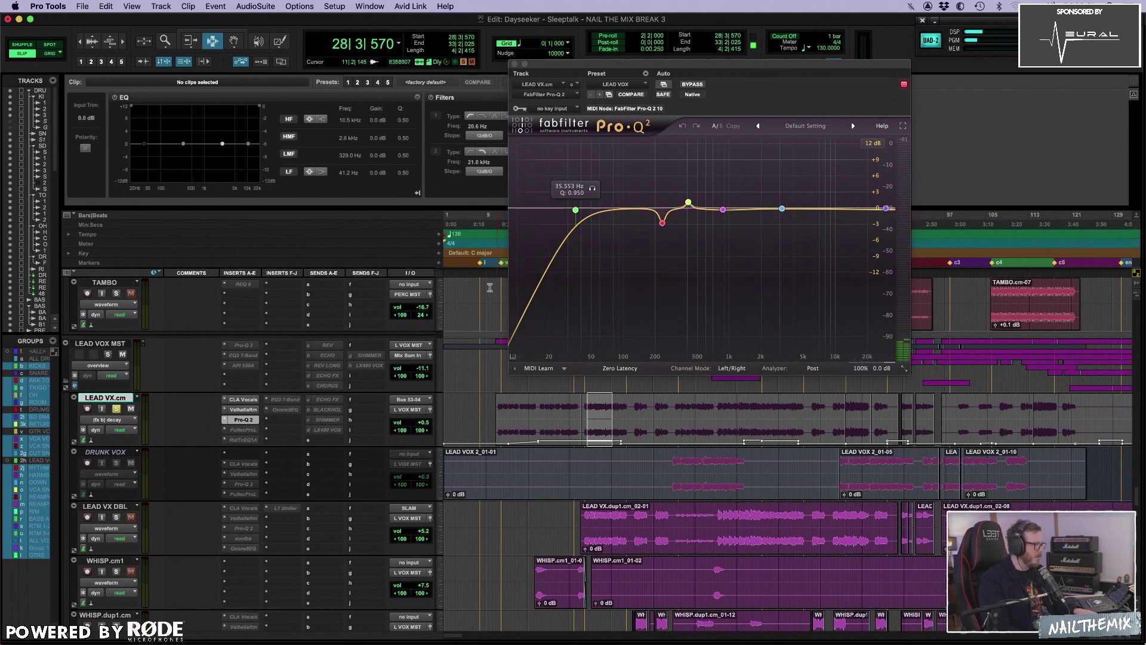
{"action": "key", "text": "space"}
- Unsolo LEAD VX.cm, widen the timeline range, and look over the background vocal tracks during playback
{"action": "left_click", "coordinate": [114, 409]}
{"action": "key", "text": "r"}
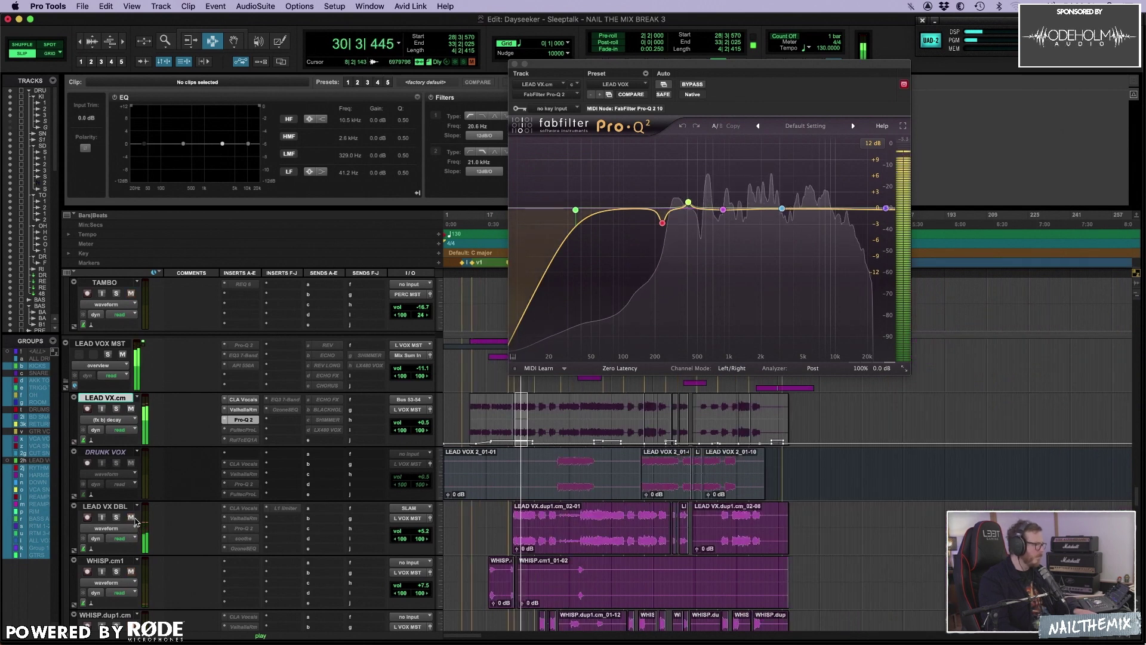
{"action": "scroll", "coordinate": [317, 523], "scroll_direction": "down", "scroll_amount": 3}
{"action": "scroll", "coordinate": [317, 523], "scroll_direction": "down", "scroll_amount": 8}
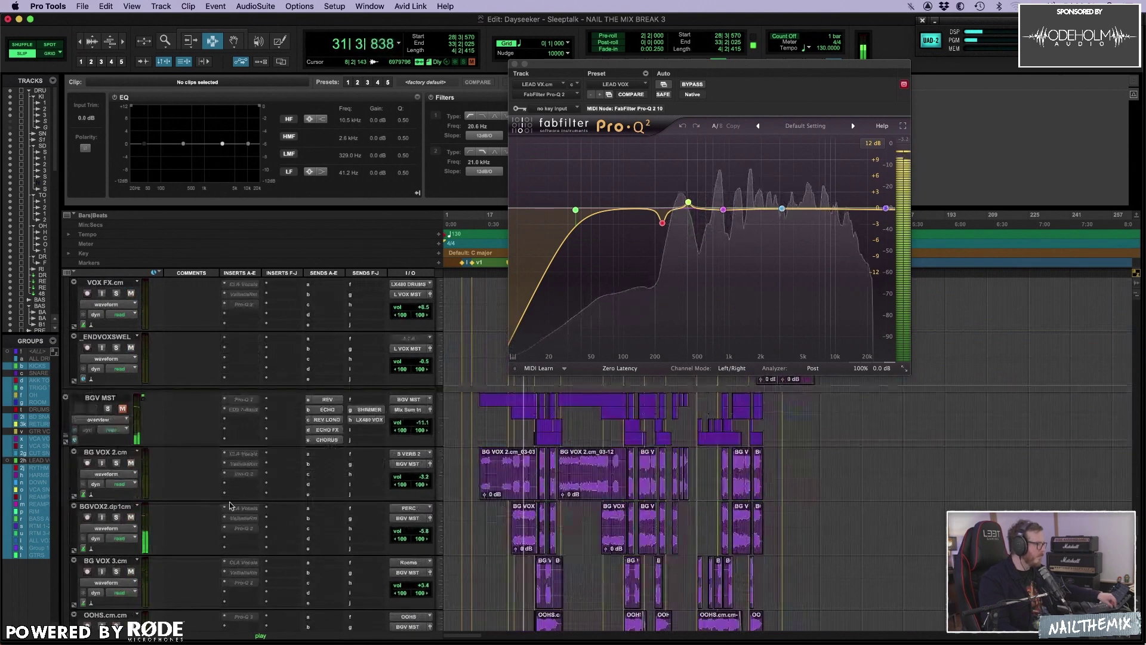
{"action": "scroll", "coordinate": [366, 438], "scroll_direction": "up", "scroll_amount": 8}
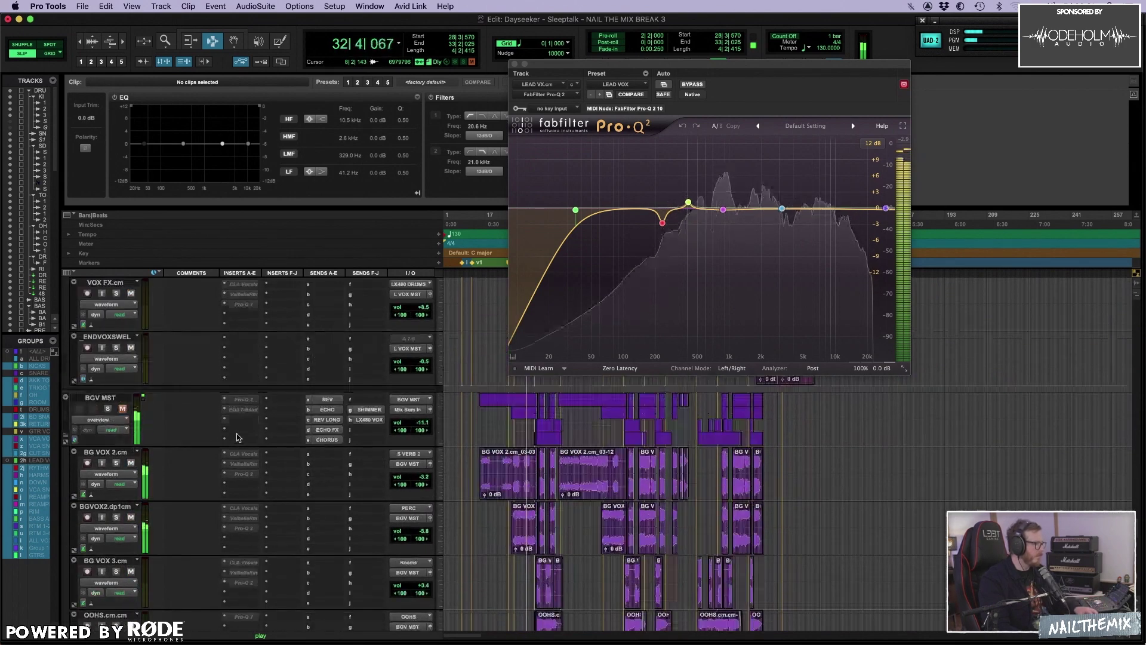
{"action": "scroll", "coordinate": [367, 438], "scroll_direction": "down", "scroll_amount": 1}
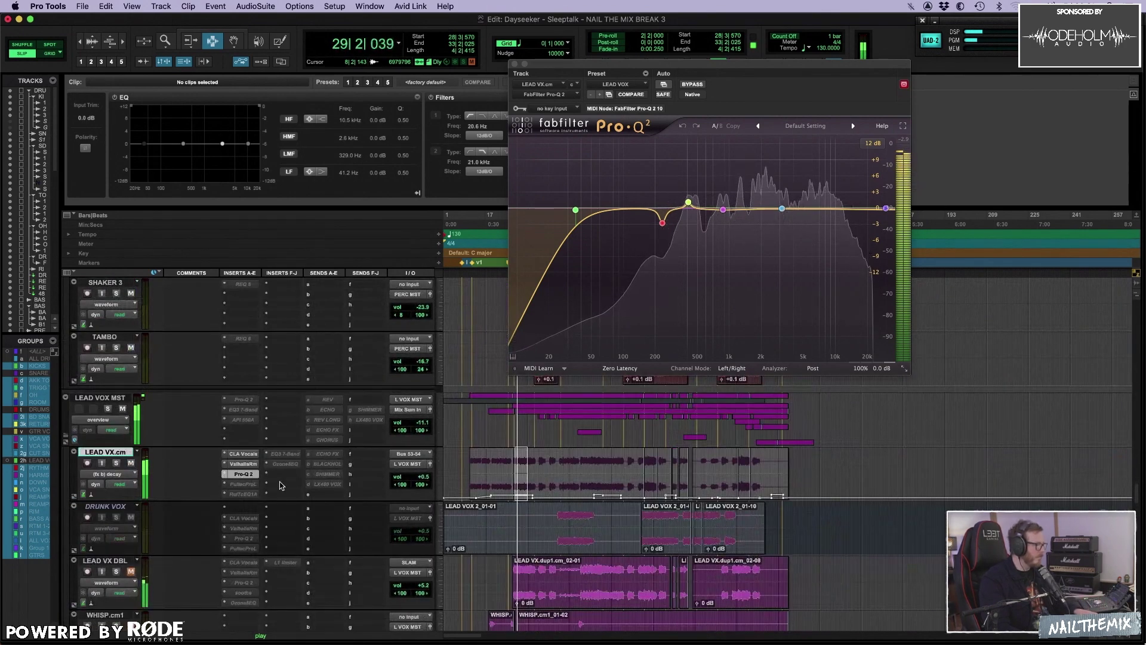
- Compare LEAD VX.cm during playback with Pro-Q 2 and ValhallaRoom inactive and active again, and stop playback
{"action": "left_click", "coordinate": [245, 474], "text": "ctrl+super"}
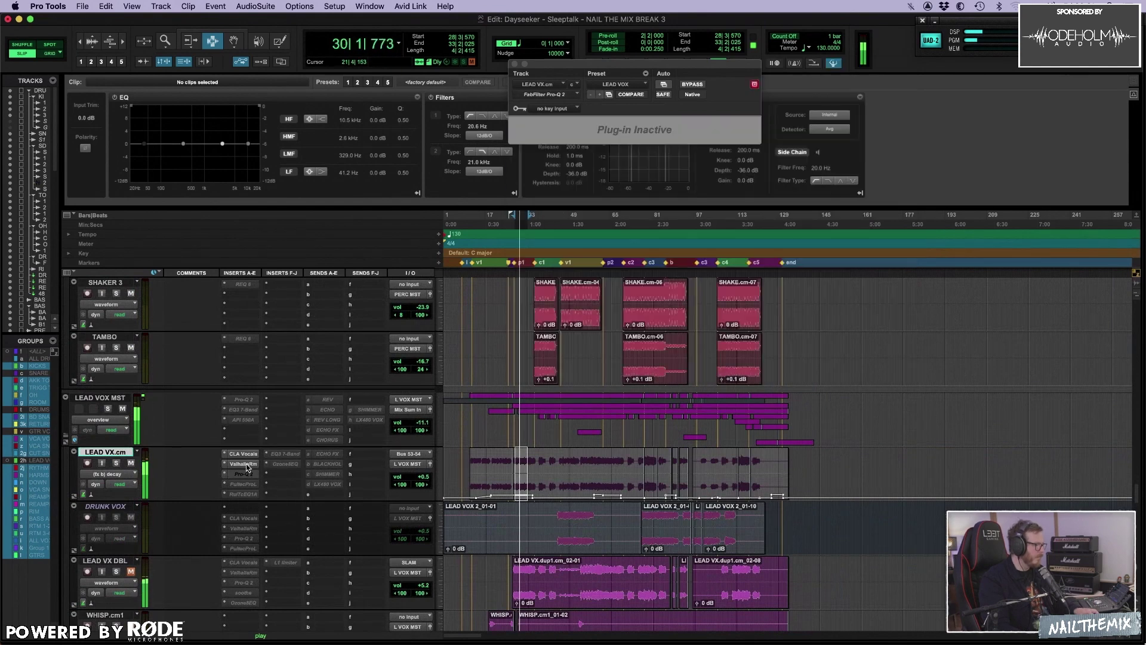
{"action": "left_click", "coordinate": [246, 464], "text": "ctrl+super"}
{"action": "left_click", "coordinate": [251, 456], "text": "ctrl+super"}
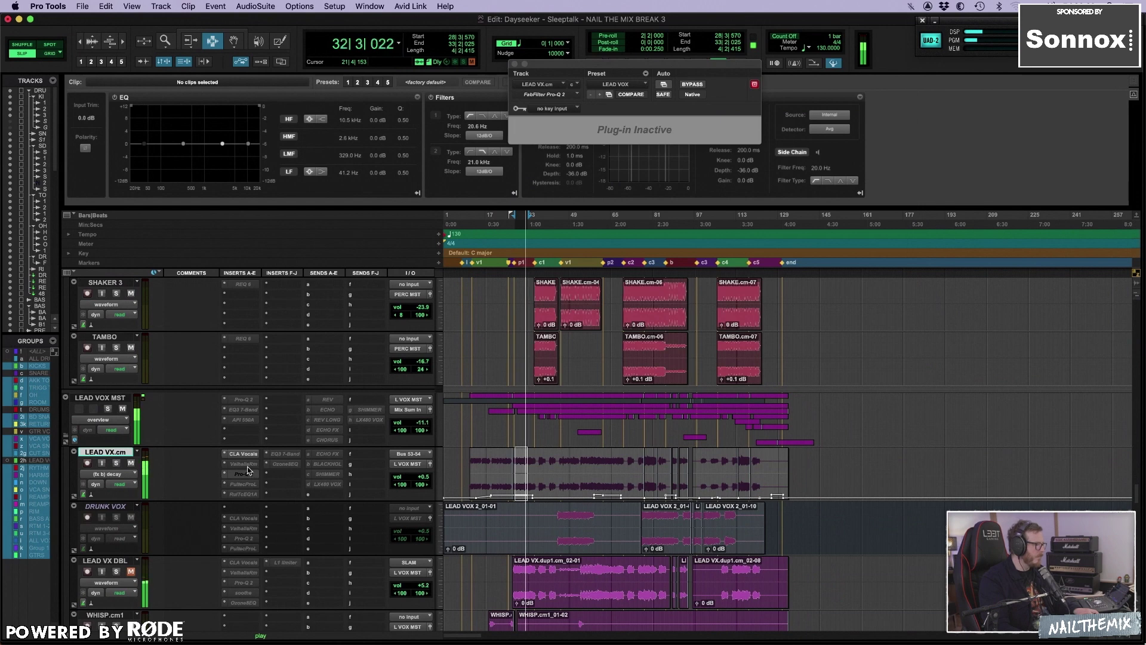
{"action": "left_click", "coordinate": [245, 473], "text": "ctrl+super"}
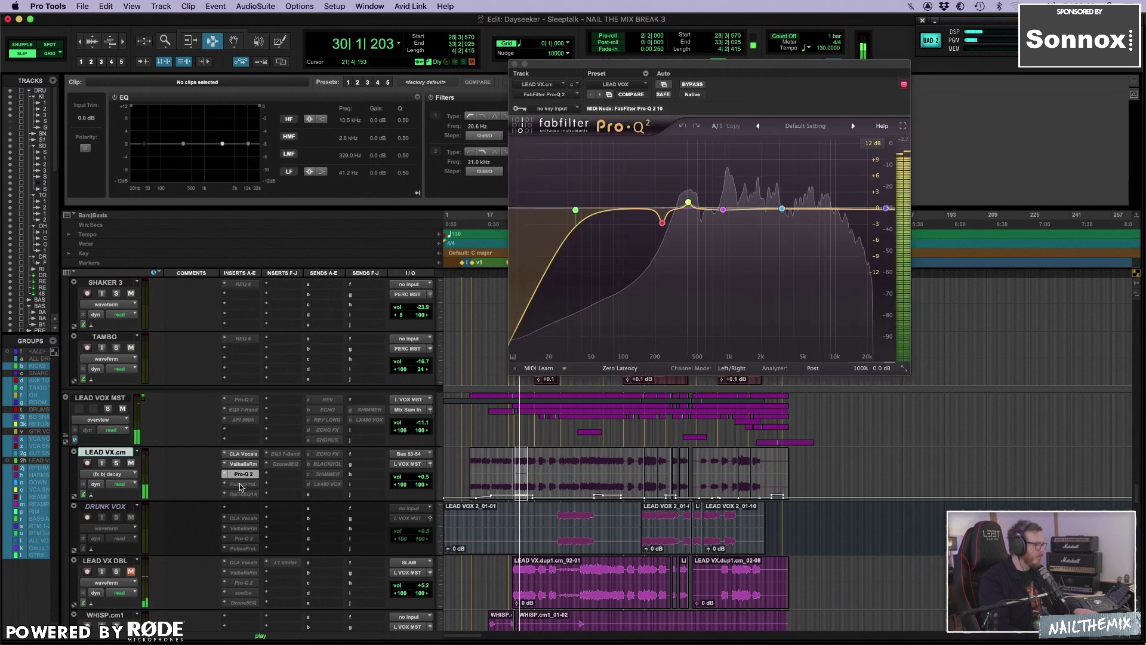
{"action": "key", "text": "space"}
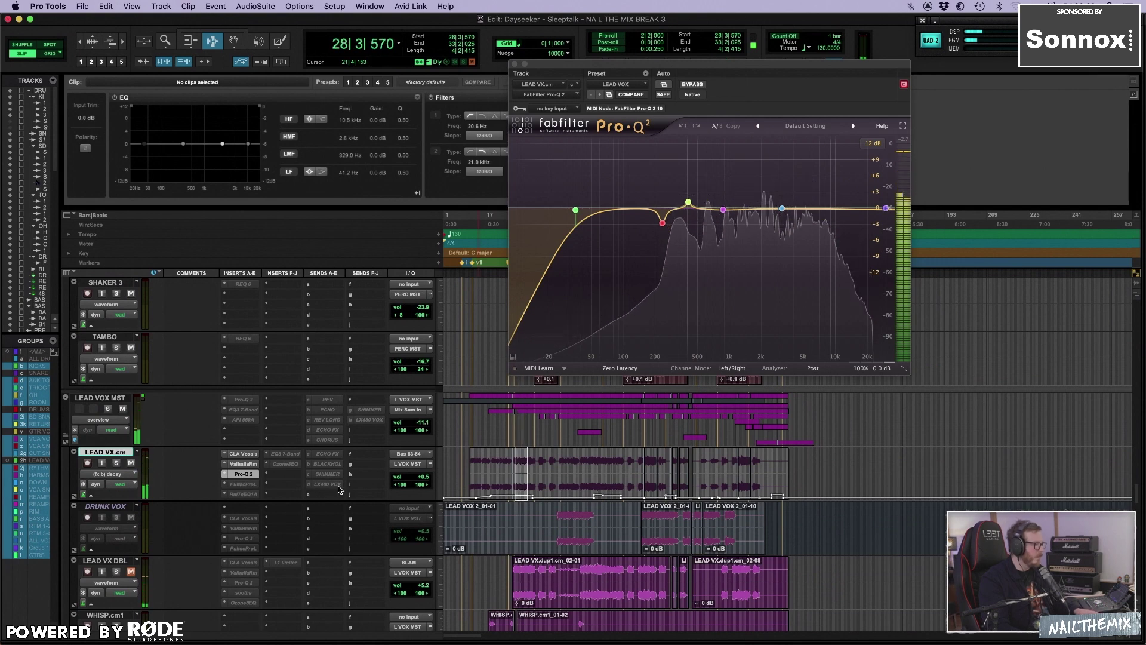
- Select the LEAD VX.cm phrase from late bar 29 to 34, and activate and open the UAD Pultec-Pro Legacy insert
{"action": "left_click", "coordinate": [520, 469]}
{"action": "left_click_drag", "start_coordinate": [520, 469], "coordinate": [530, 469]}
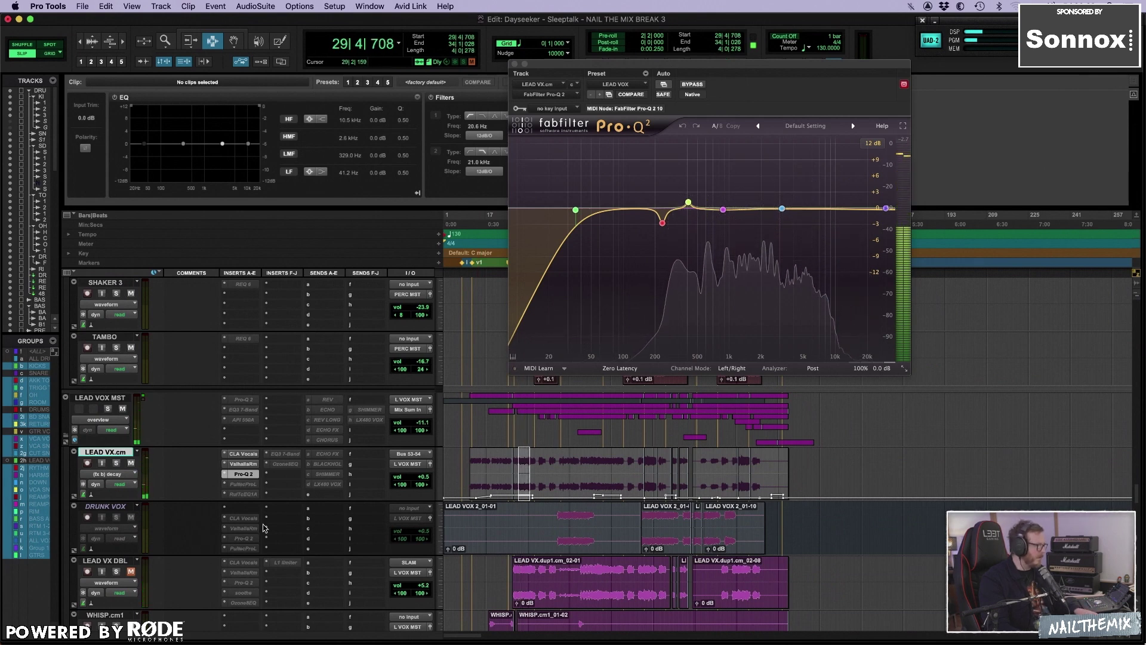
{"action": "left_click", "coordinate": [245, 484]}
{"action": "left_click", "coordinate": [244, 486]}
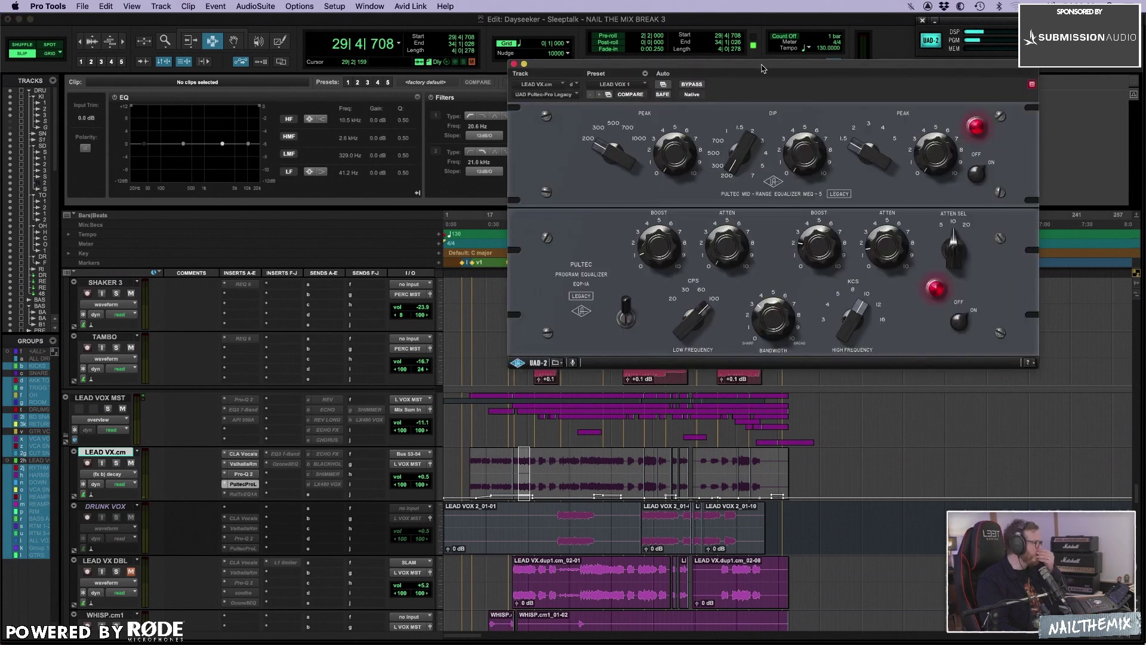
{"action": "left_click_drag", "start_coordinate": [762, 67], "coordinate": [717, 65]}
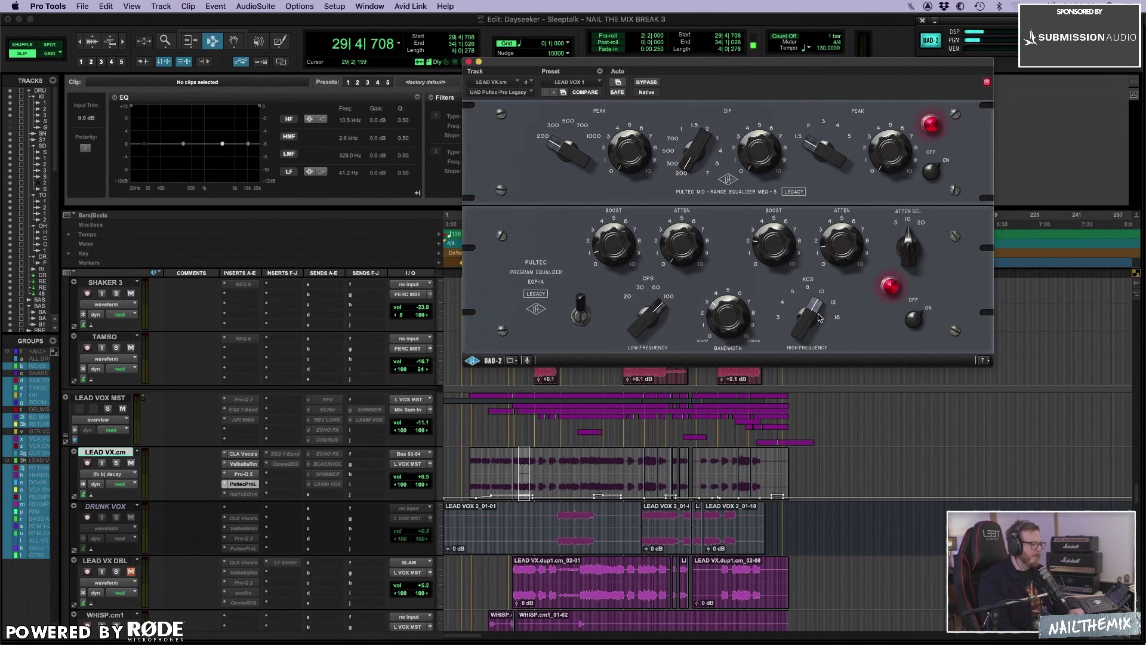
- Try the Pultec's high-frequency attenuation selector at 5, then return it to 10
{"action": "left_click", "coordinate": [784, 246]}
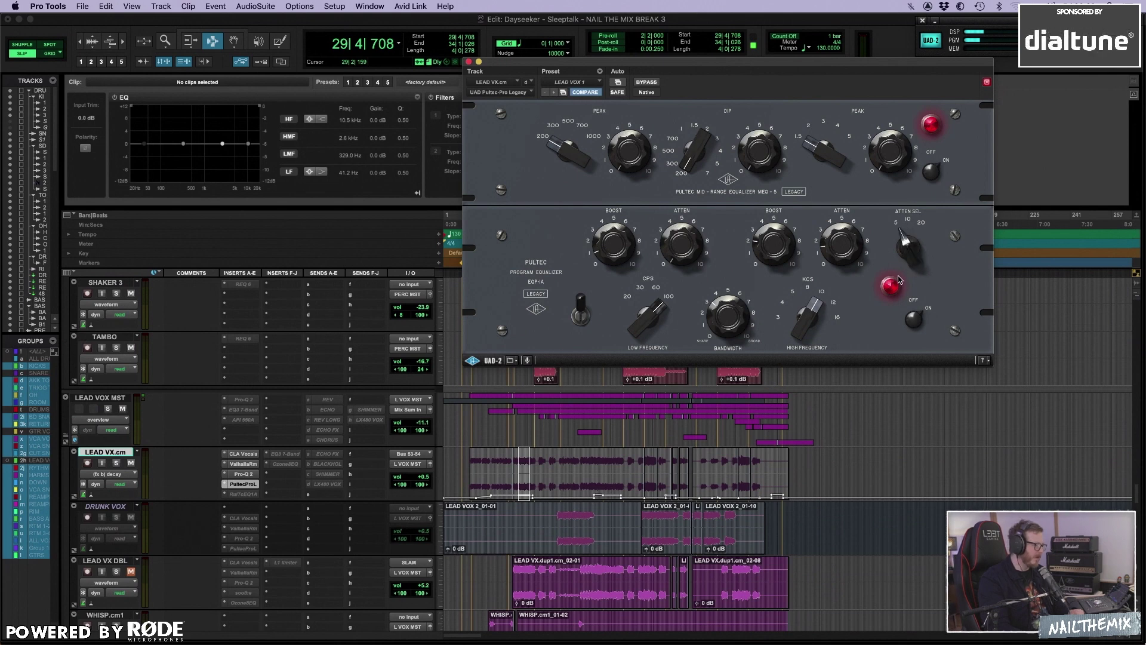
{"action": "left_click_drag", "start_coordinate": [899, 276], "coordinate": [900, 234]}
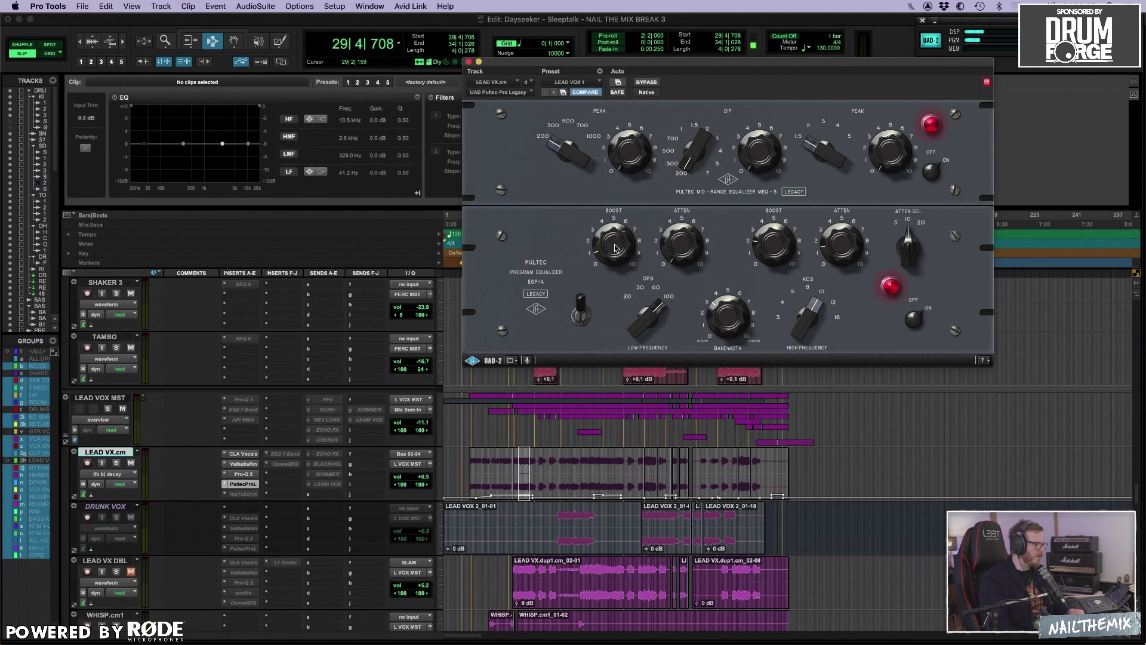
- Play the selected phrase and toggle the Pultec's bypass to compare the vocal with and without it
{"action": "key", "text": "space"}
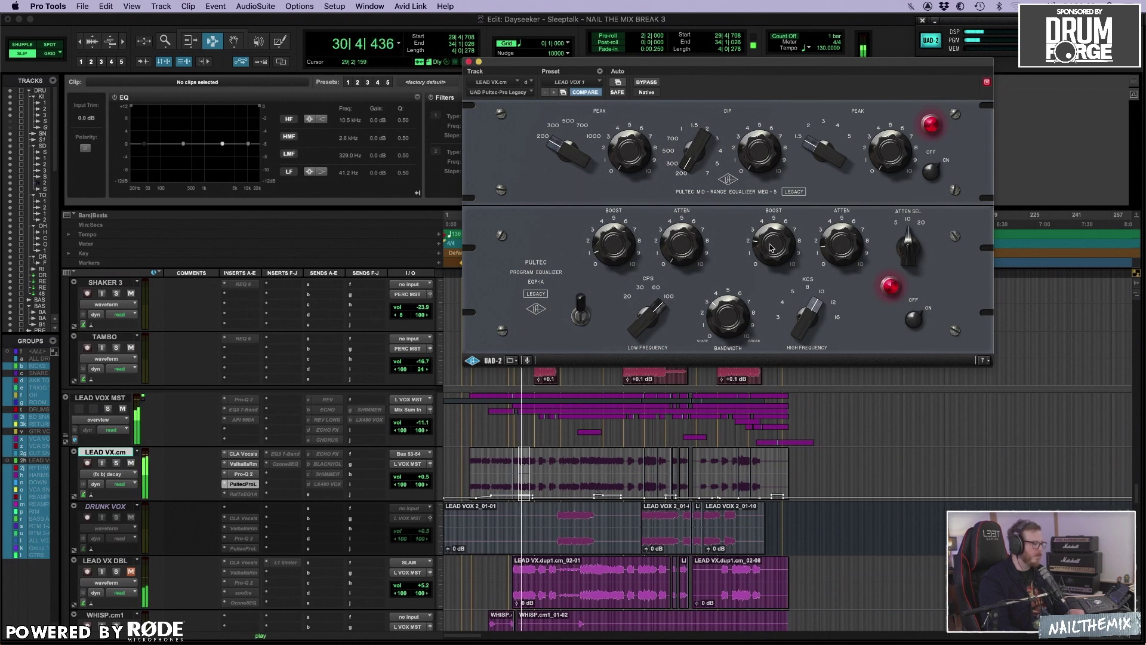
{"action": "left_click", "coordinate": [647, 84]}
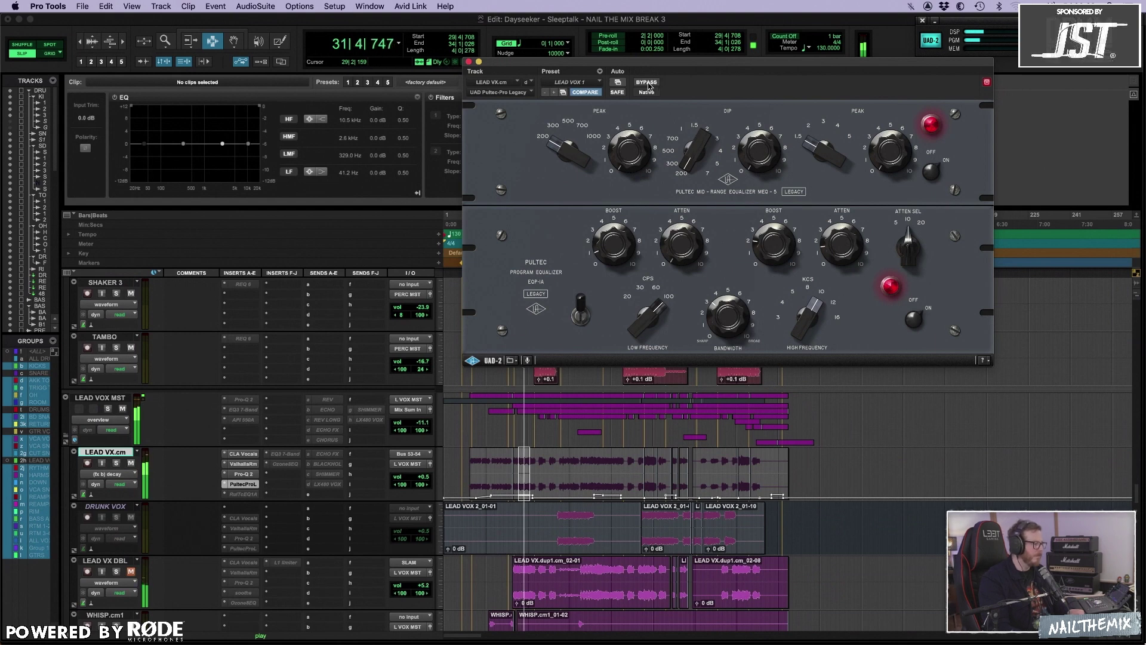
{"action": "left_click", "coordinate": [647, 85]}
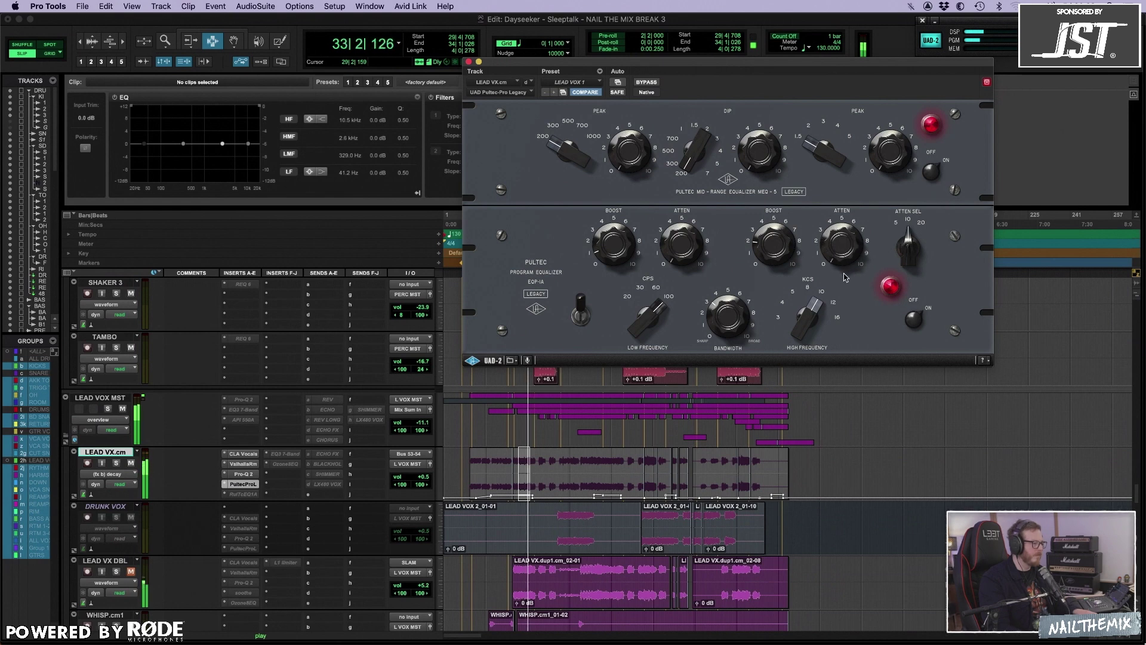
- Solo LEAD VX.cm and try the Pultec's high-frequency attenuation while the phrase plays
{"action": "left_click", "coordinate": [116, 463]}
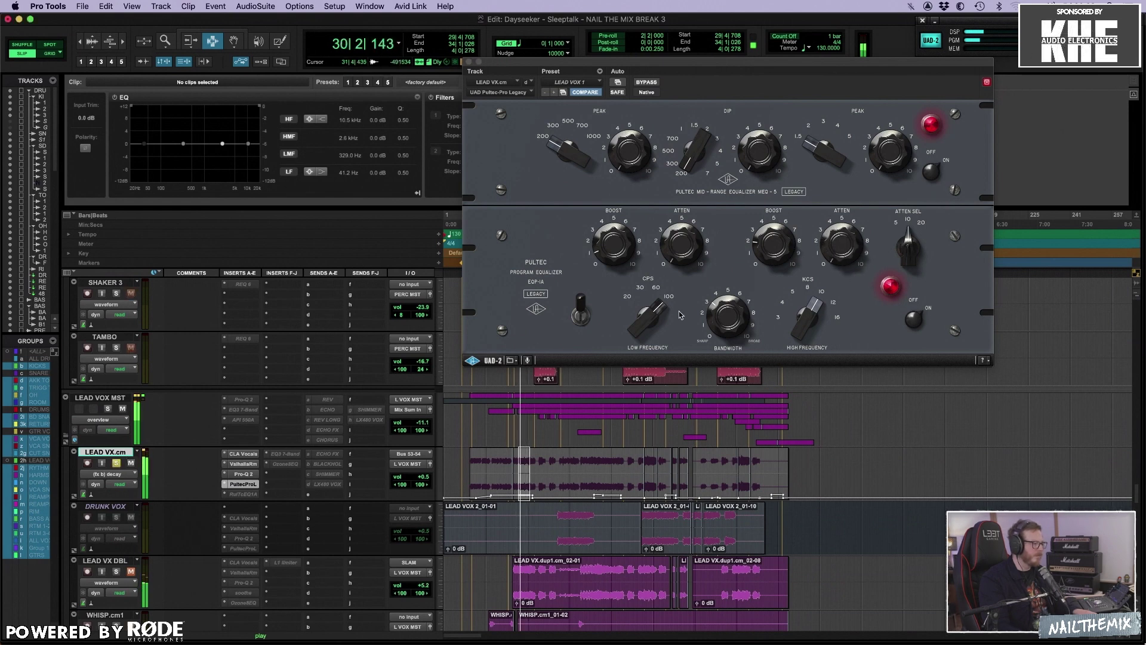
{"action": "left_click_drag", "start_coordinate": [855, 249], "coordinate": [837, 216]}
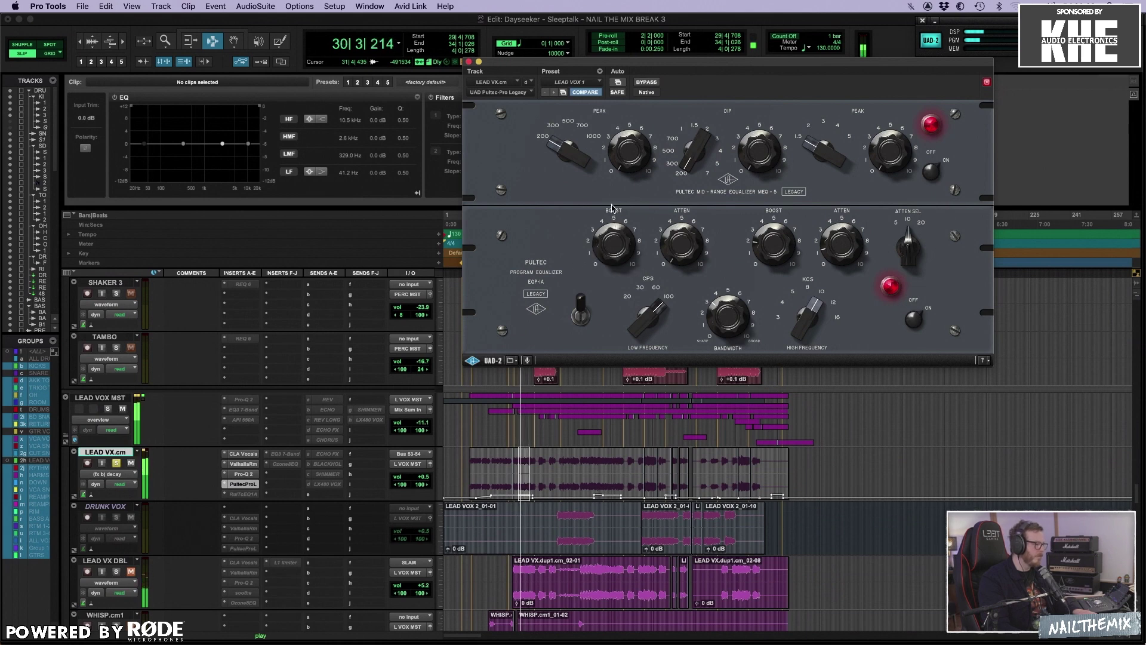
- Try the Pultec's low-frequency boost while the phrase plays, then restore the plug-in's saved settings
{"action": "left_click_drag", "start_coordinate": [612, 205], "coordinate": [618, 262]}
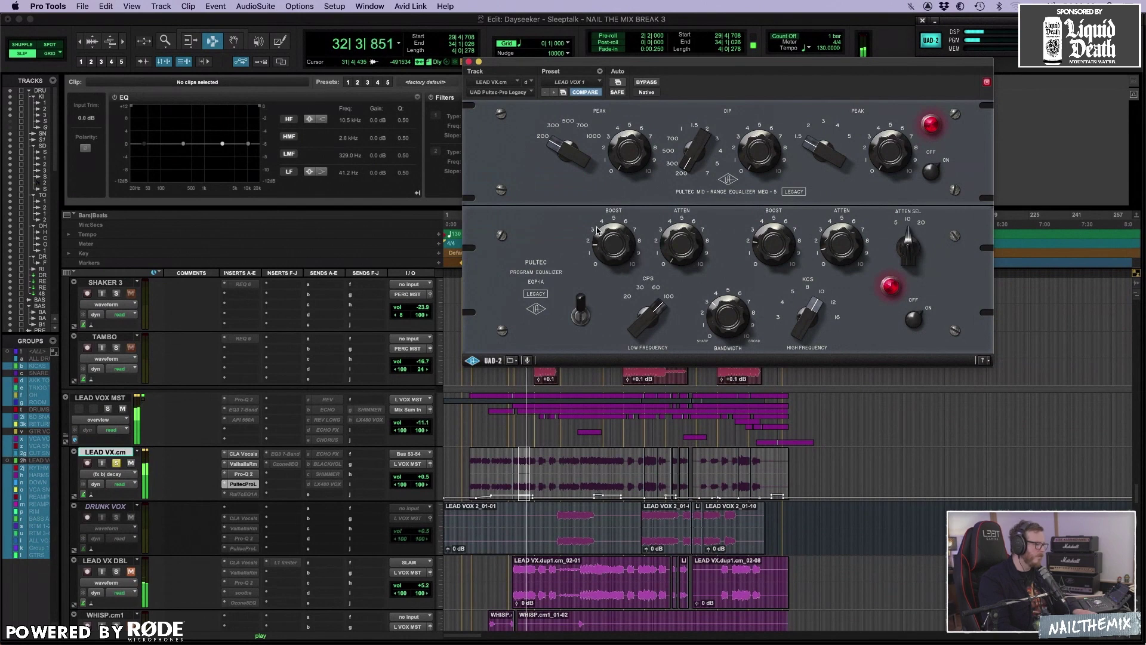
{"action": "key", "text": "space"}
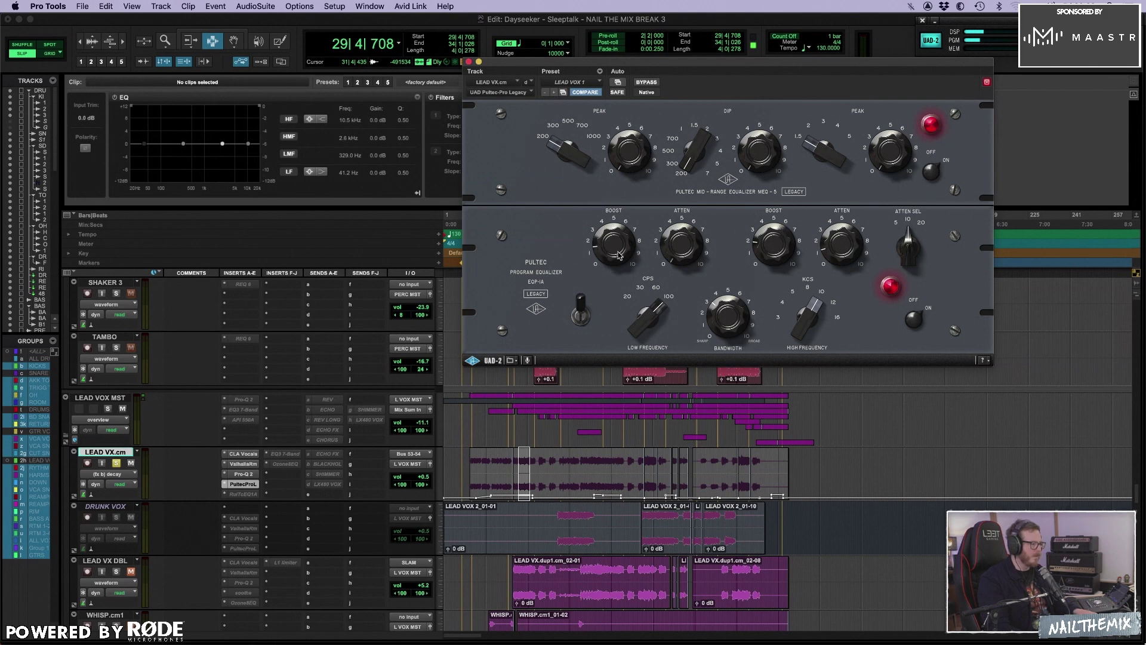
{"action": "left_click", "coordinate": [573, 93]}
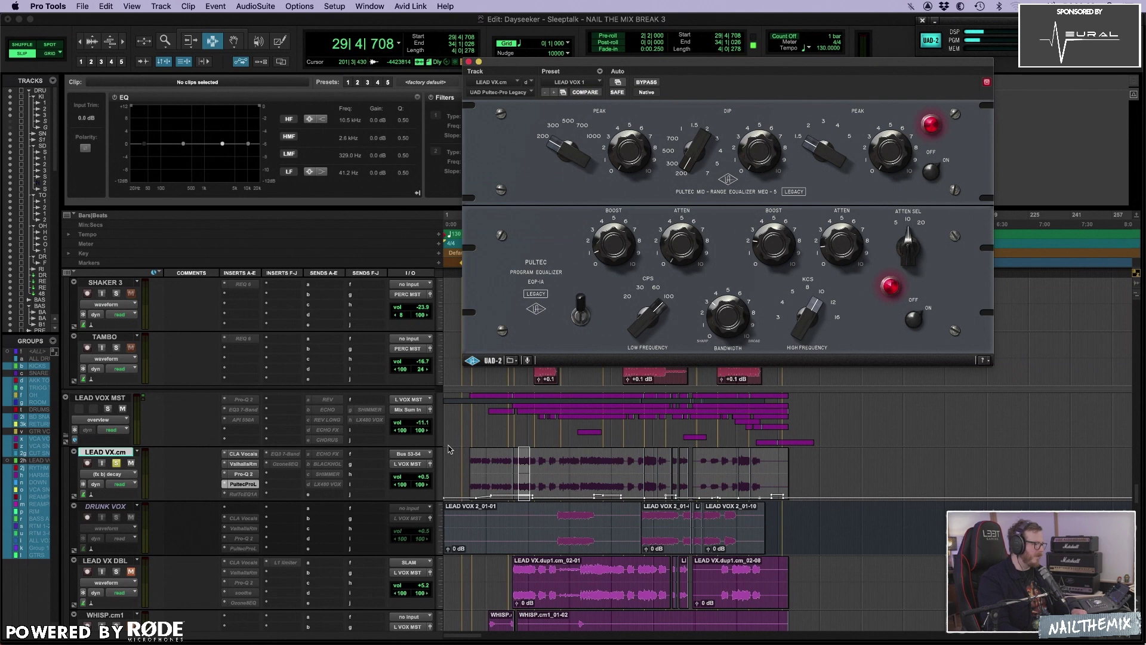
- Play LEAD VX.cm from bar 30 to 34, then deactivate the Pultec-Pro and activate and open the Rule Tec EQ1A insert
{"action": "left_click_drag", "start_coordinate": [522, 473], "coordinate": [529, 469]}
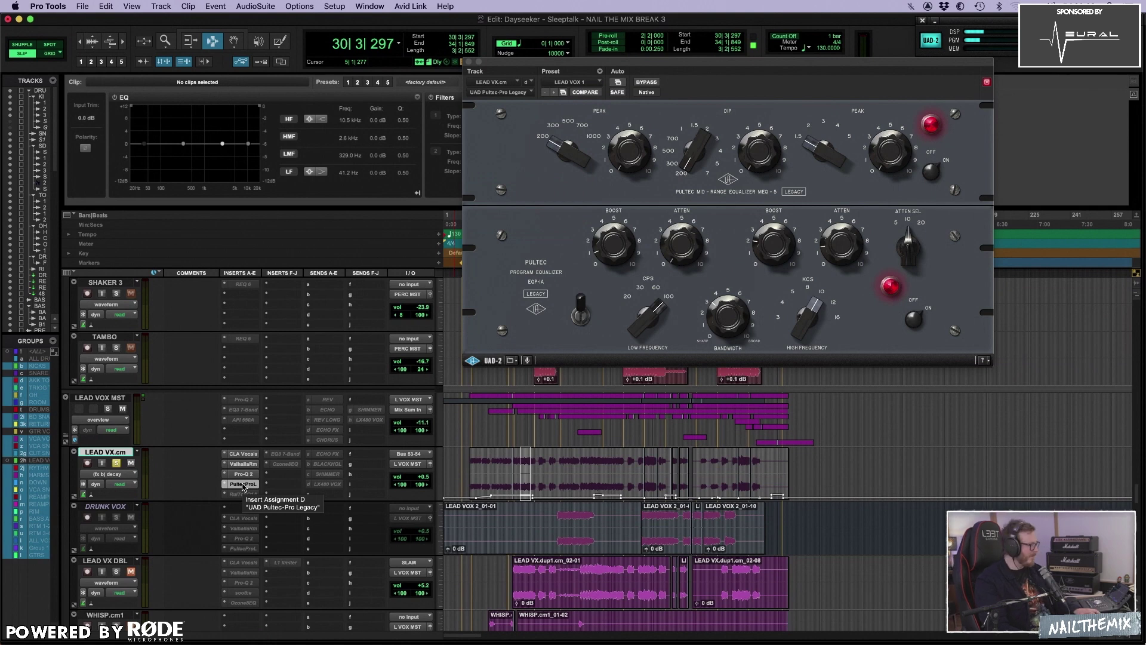
{"action": "key", "text": "space"}
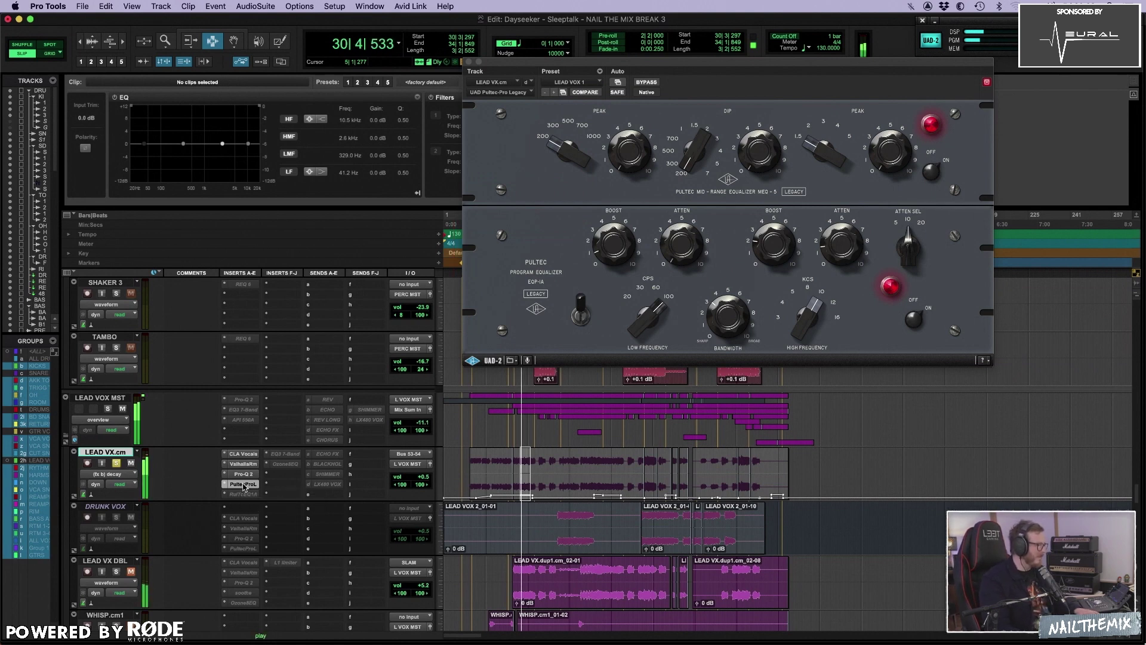
{"action": "key", "text": "space"}
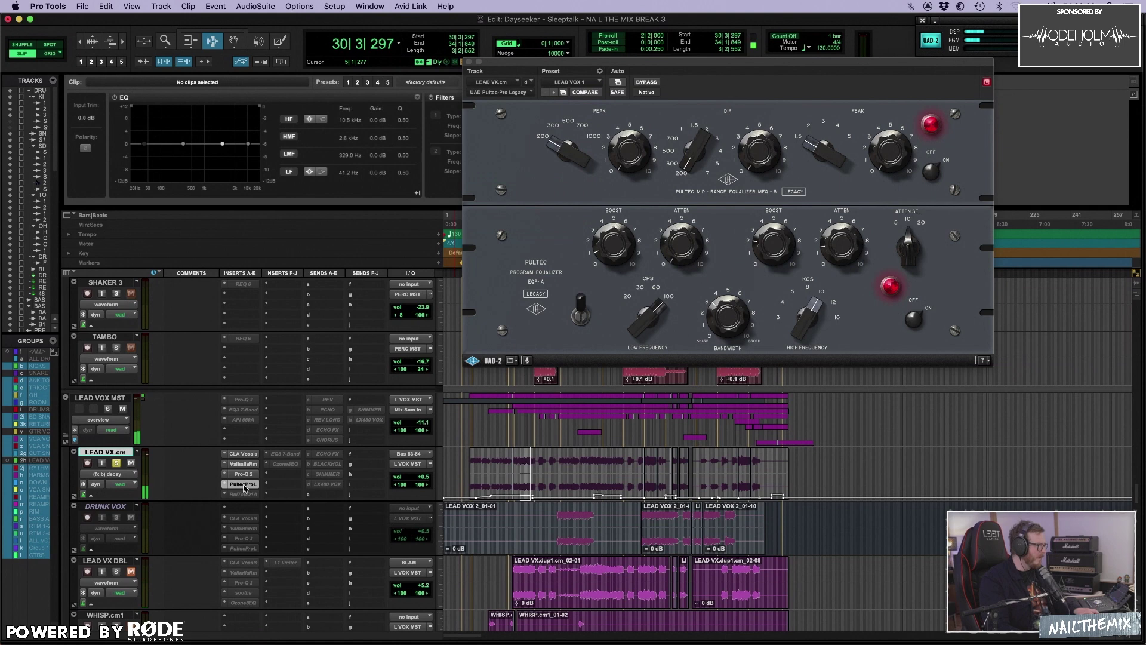
{"action": "left_click", "coordinate": [243, 484], "text": "ctrl+super"}
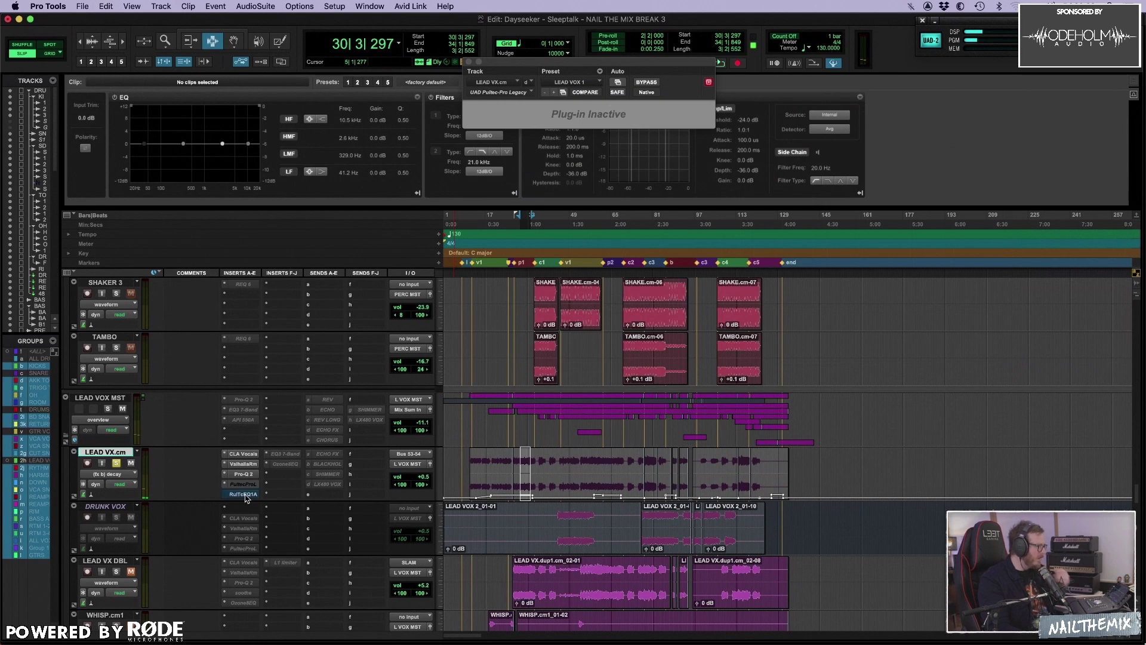
{"action": "left_click", "coordinate": [243, 494]}
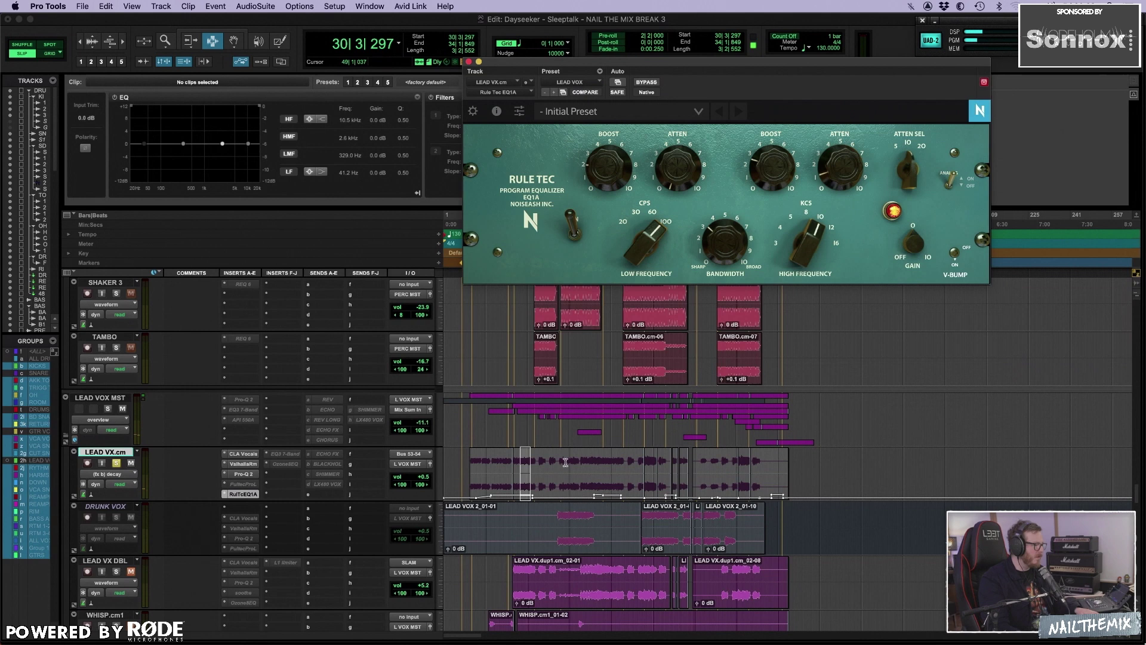
- Try the Rule Tec's high-frequency boost while playing the lead vocal from bar 12, then play briefly from bar 20
{"action": "left_click", "coordinate": [474, 468]}
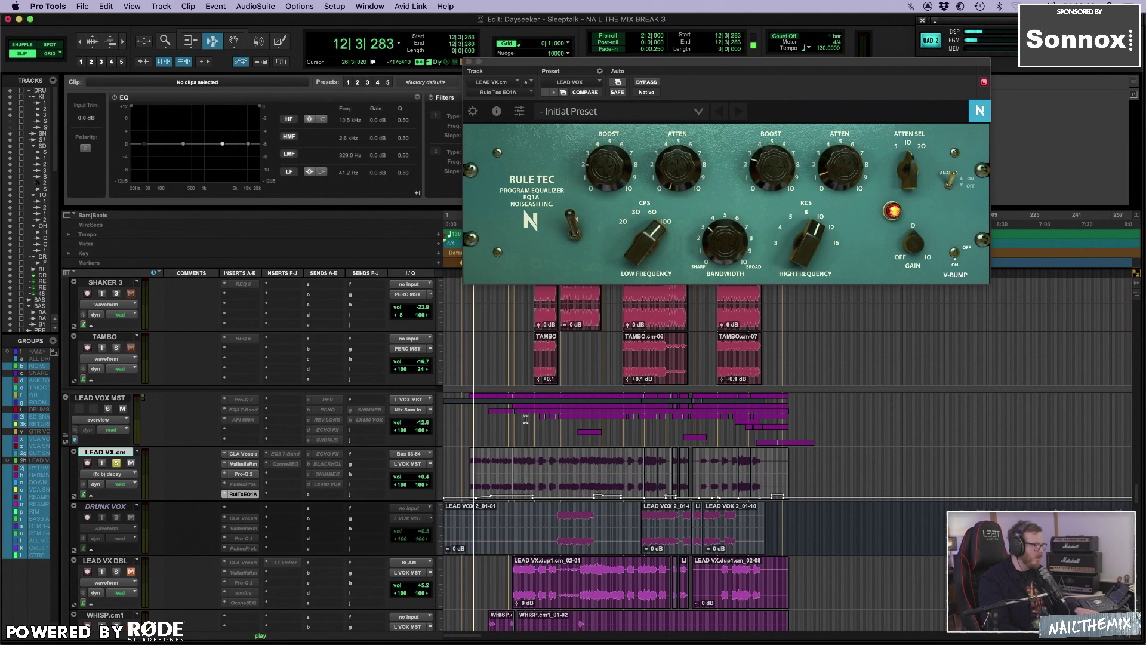
{"action": "key", "text": "space"}
{"action": "left_click_drag", "start_coordinate": [783, 166], "coordinate": [778, 142]}
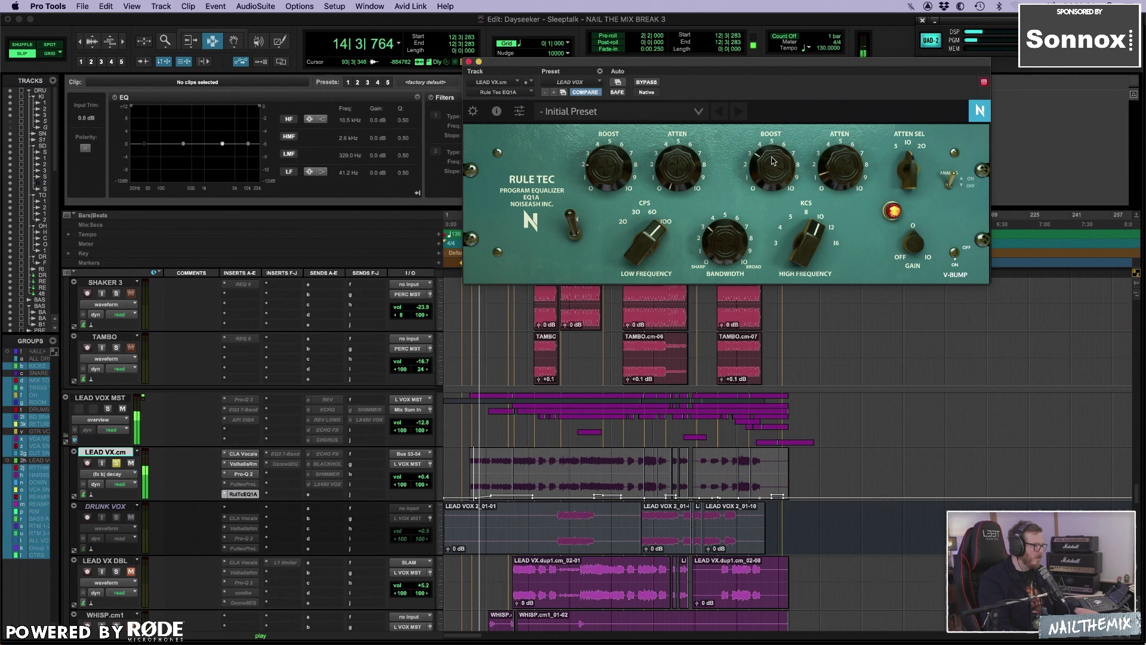
{"action": "key", "text": "space"}
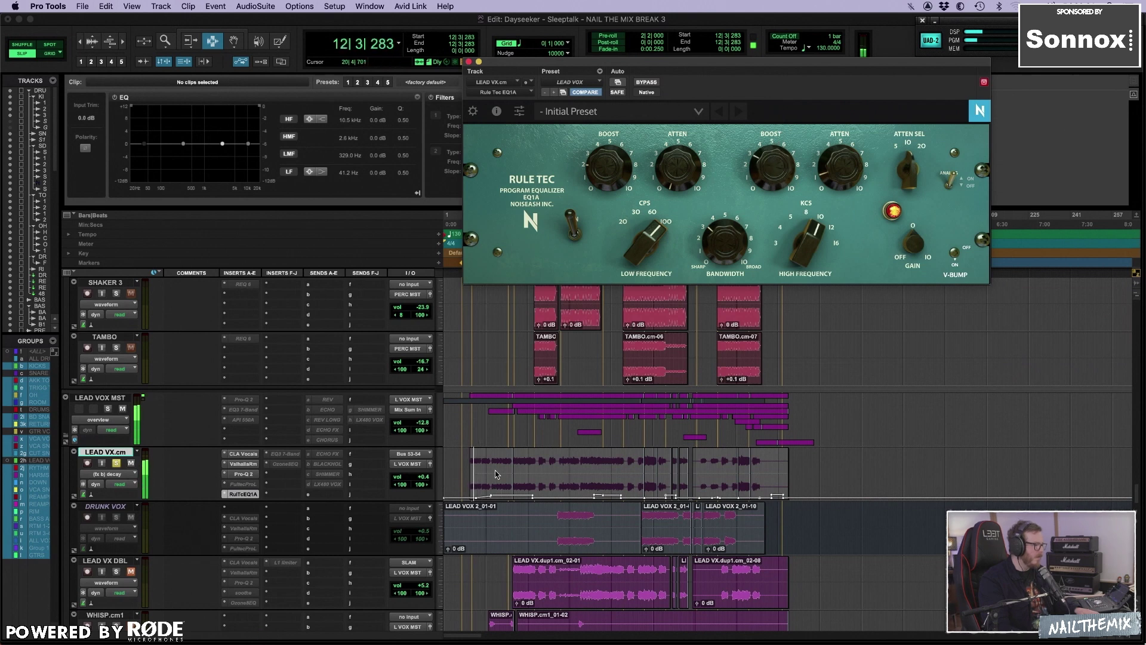
{"action": "left_click", "coordinate": [495, 468]}
{"action": "key", "text": "space"}
- Play the lead vocal from bar 28 and try the Rule Tec's low-frequency boost
{"action": "key", "text": "space"}
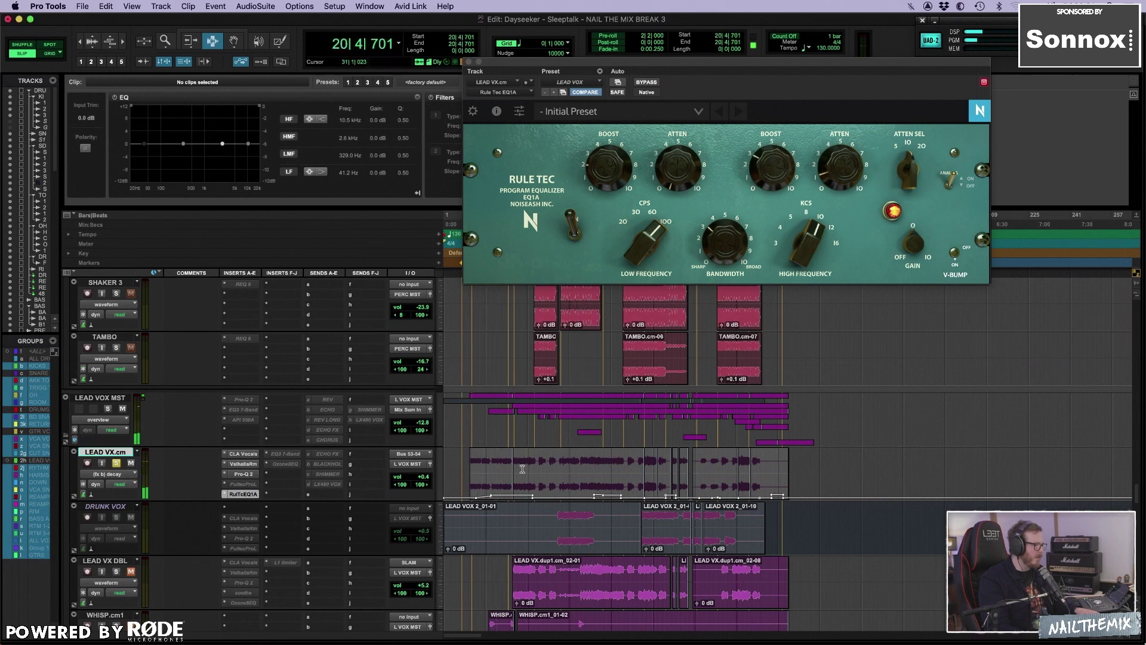
{"action": "left_click", "coordinate": [514, 470]}
{"action": "key", "text": "space"}
{"action": "key", "text": "space"}
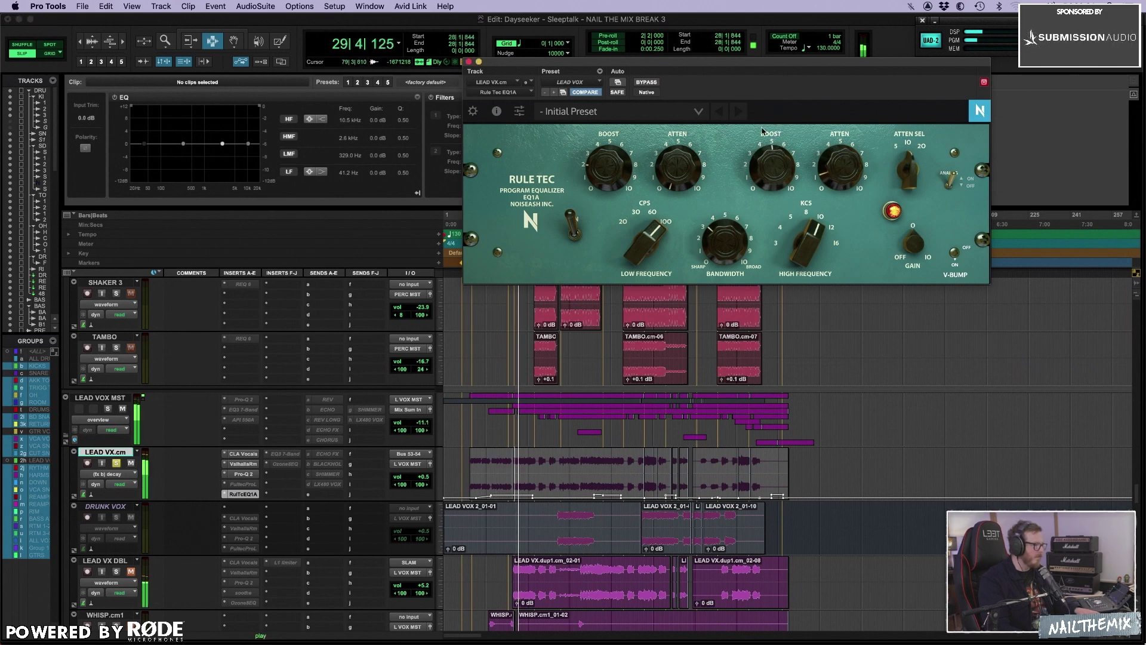
{"action": "left_click_drag", "start_coordinate": [588, 165], "coordinate": [604, 71]}
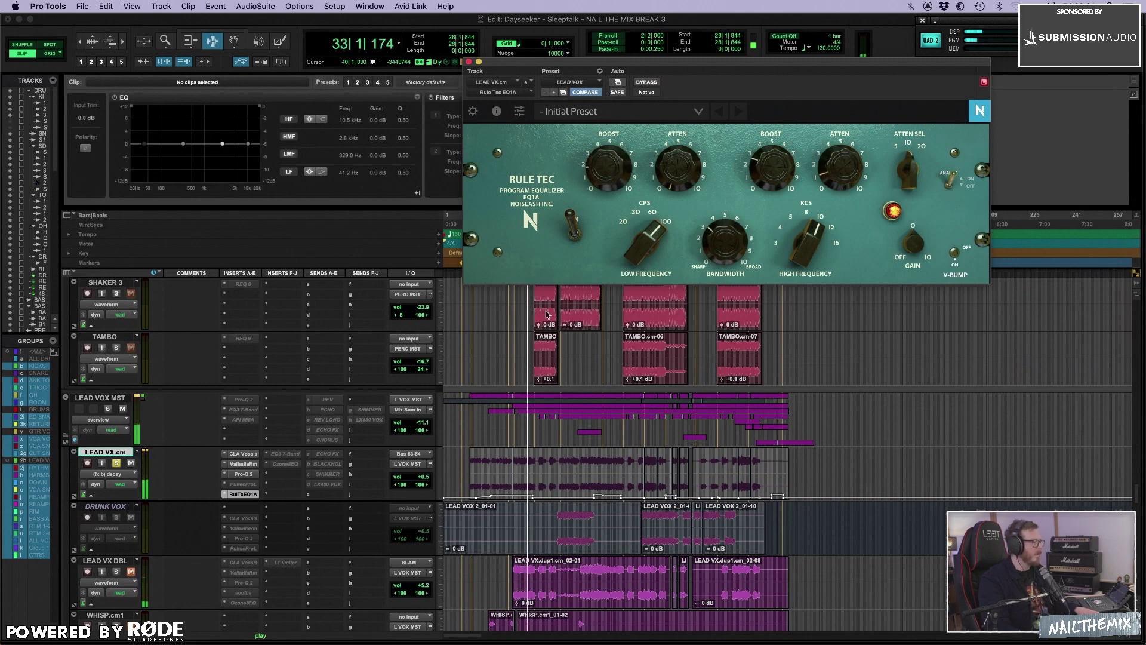
{"action": "key", "text": "space"}
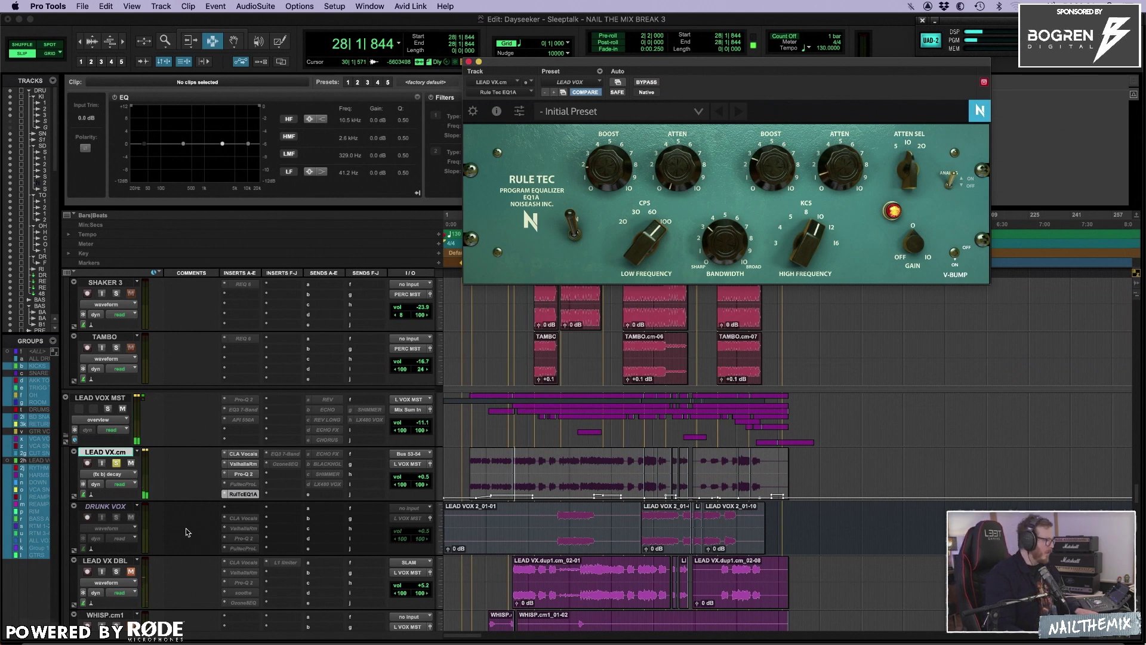
- Deactivate the Rule Tec EQ1A, reactivate the Pultec-Pro, and activate and open the EQ3 7-Band insert on LEAD VX.cm
{"action": "left_click", "coordinate": [245, 494], "text": "ctrl+super"}
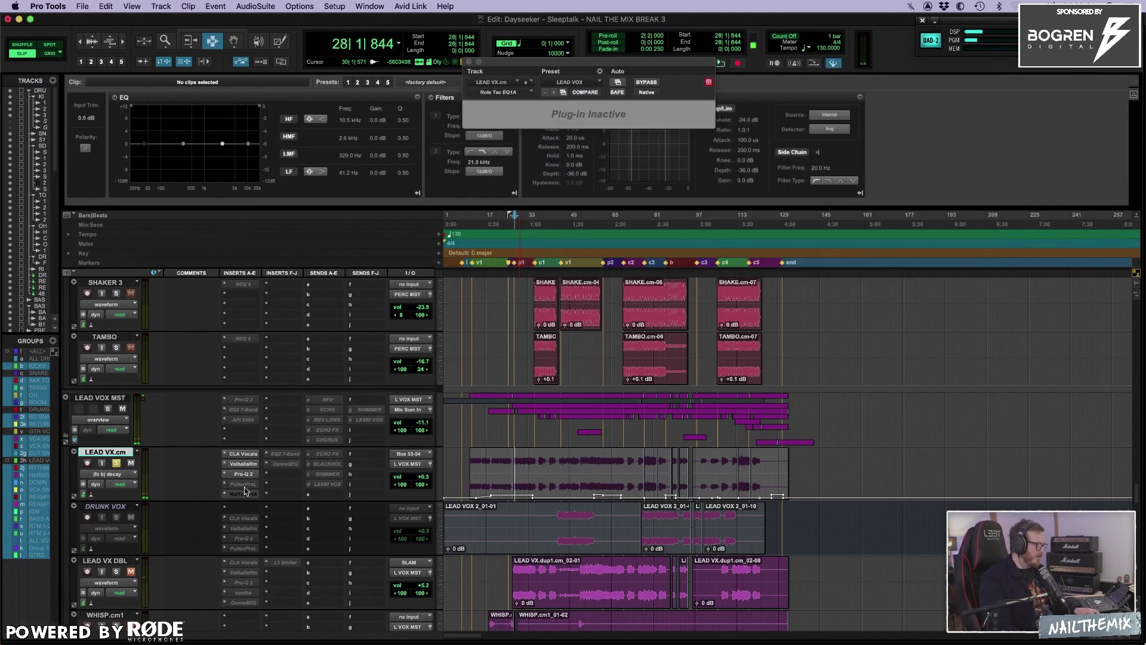
{"action": "left_click", "coordinate": [246, 485], "text": "ctrl+super"}
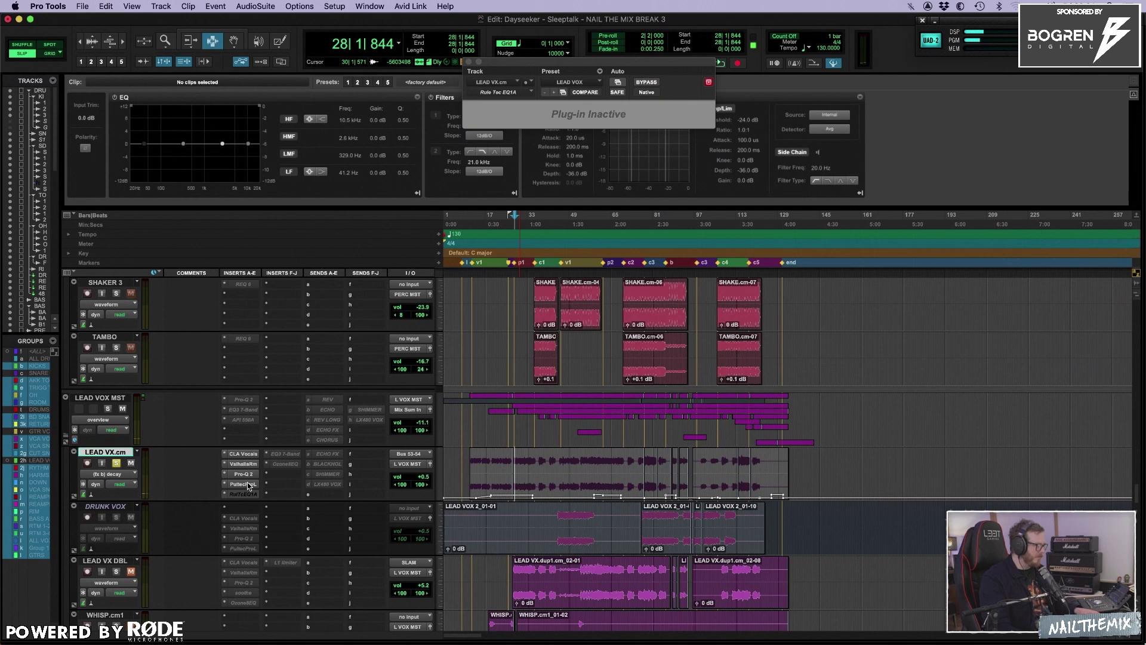
{"action": "left_click", "coordinate": [249, 484]}
{"action": "left_click", "coordinate": [293, 457], "text": "ctrl+super"}
{"action": "left_click", "coordinate": [293, 457]}
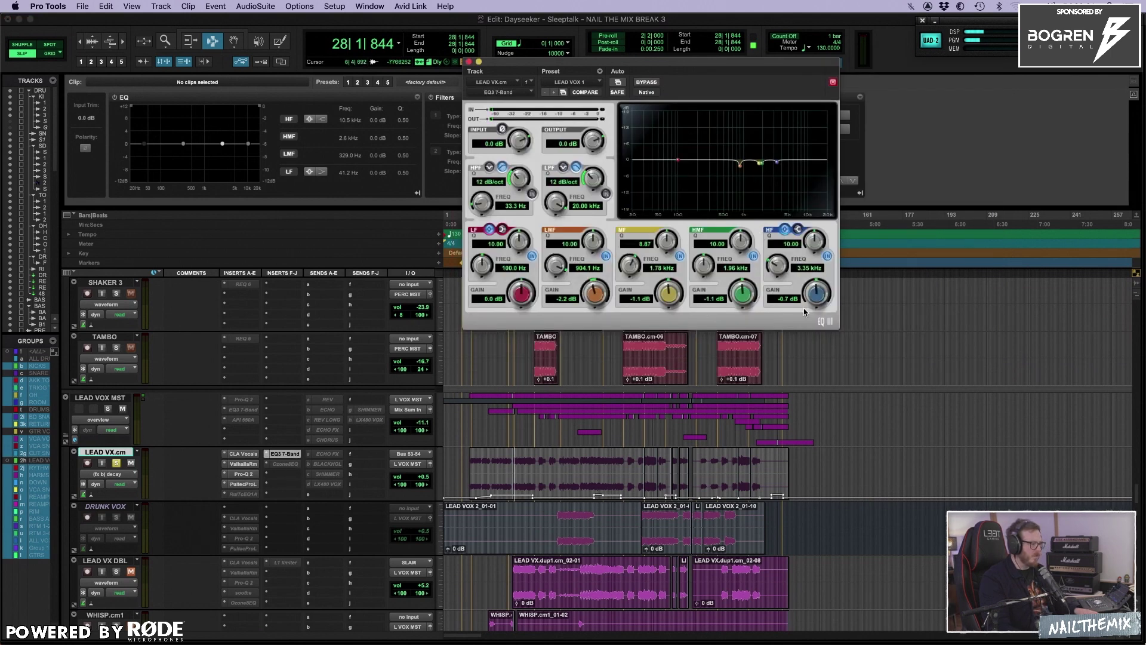
- Try different HF, HMF, MF and LMF gains in the EQ3 7-Band during playback, then restore its saved settings
{"action": "key", "text": "space"}
{"action": "mouse_move", "coordinate": [822, 305]}
{"action": "left_mouse_down"}
{"action": "mouse_move", "coordinate": [825, 276]}
{"action": "mouse_move", "coordinate": [823, 305]}
{"action": "left_mouse_up"}
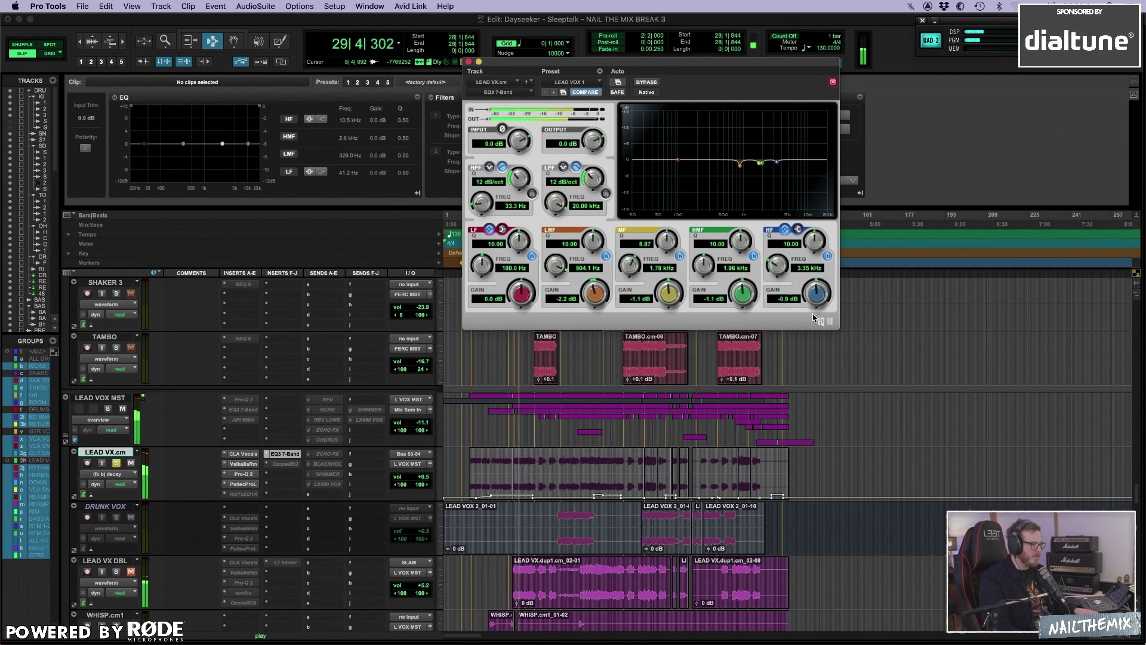
{"action": "mouse_move", "coordinate": [744, 295]}
{"action": "left_mouse_down"}
{"action": "mouse_move", "coordinate": [747, 277]}
{"action": "mouse_move", "coordinate": [749, 306]}
{"action": "left_mouse_up"}
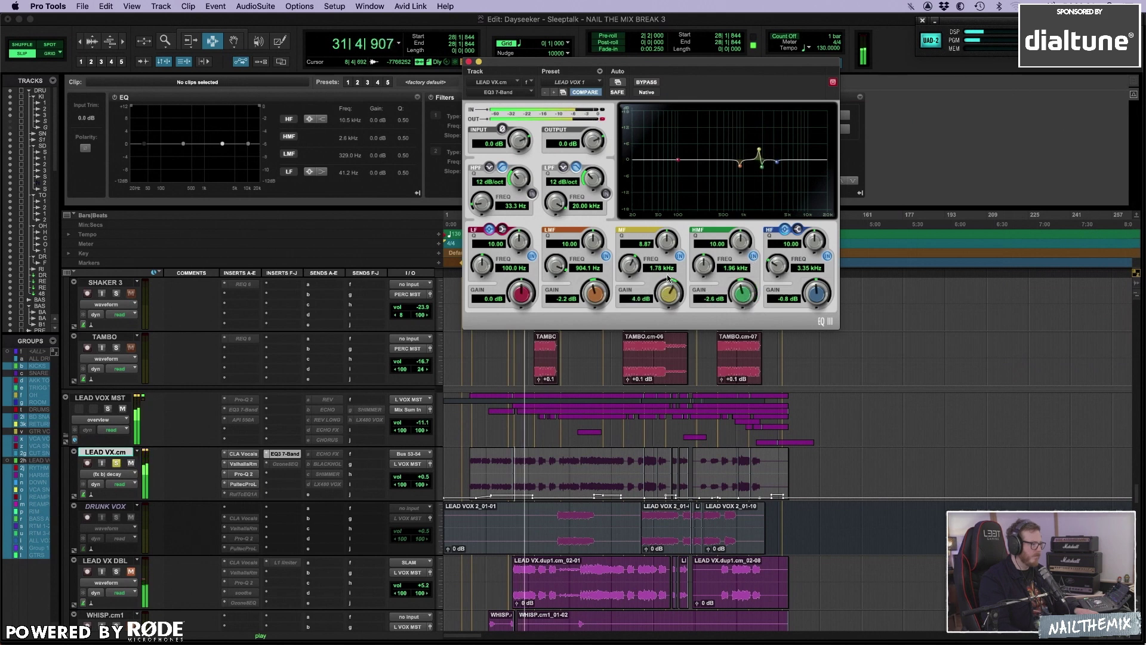
{"action": "mouse_move", "coordinate": [669, 295]}
{"action": "left_mouse_down"}
{"action": "mouse_move", "coordinate": [670, 260]}
{"action": "mouse_move", "coordinate": [670, 298]}
{"action": "left_mouse_up"}
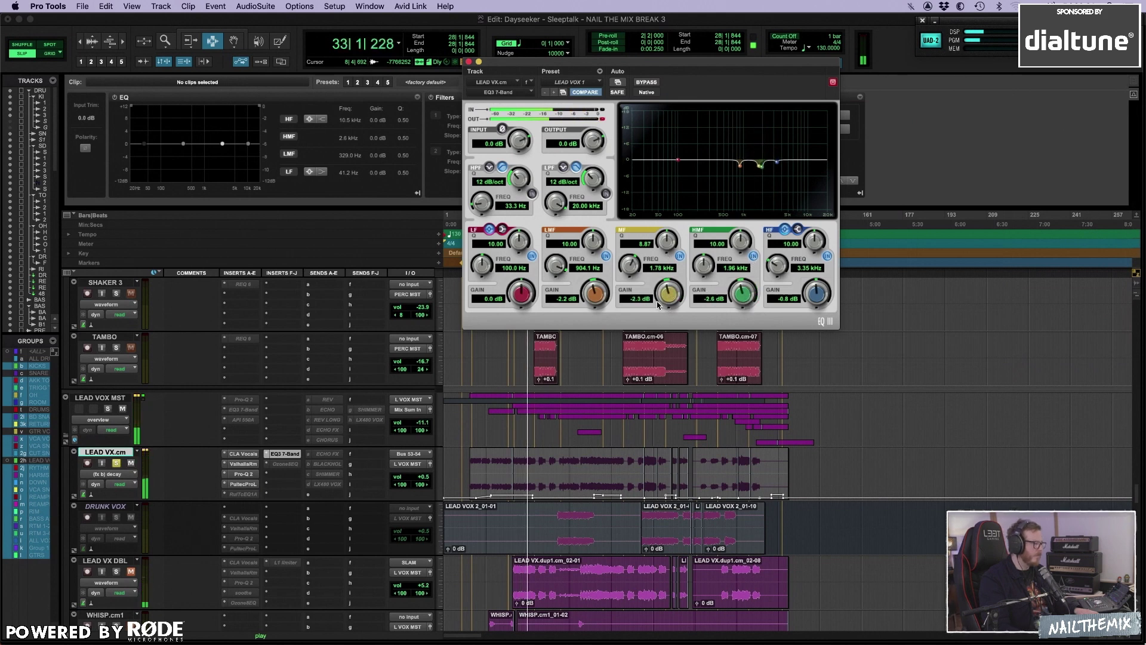
{"action": "mouse_move", "coordinate": [597, 296]}
{"action": "left_mouse_down"}
{"action": "mouse_move", "coordinate": [598, 272]}
{"action": "mouse_move", "coordinate": [600, 296]}
{"action": "left_mouse_up"}
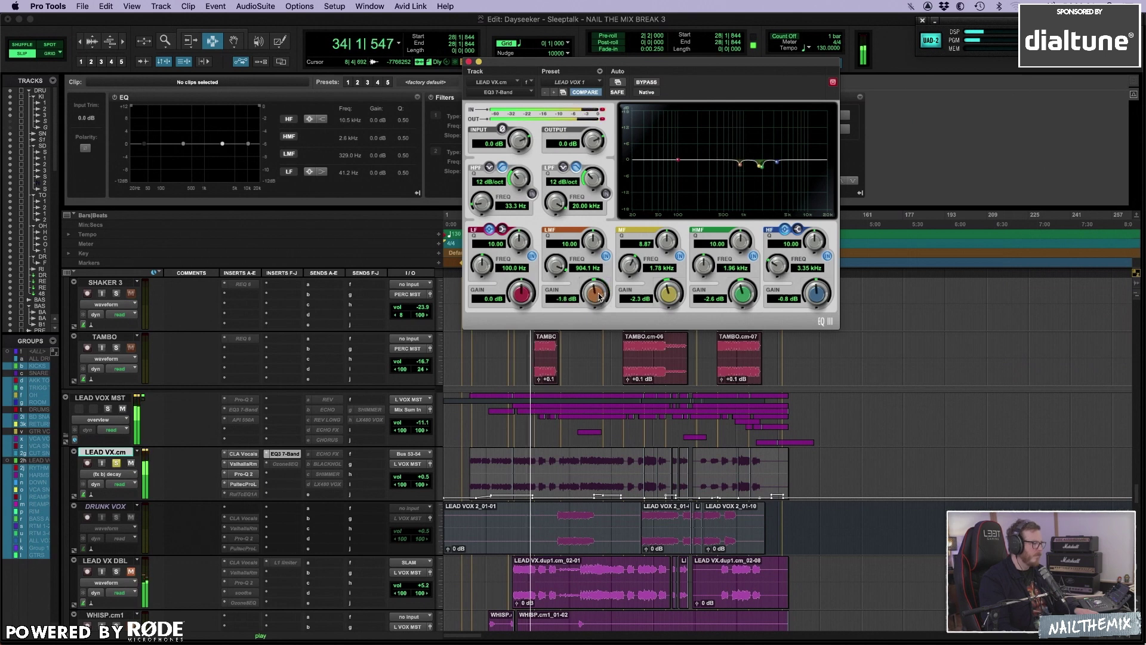
{"action": "key", "text": "space"}
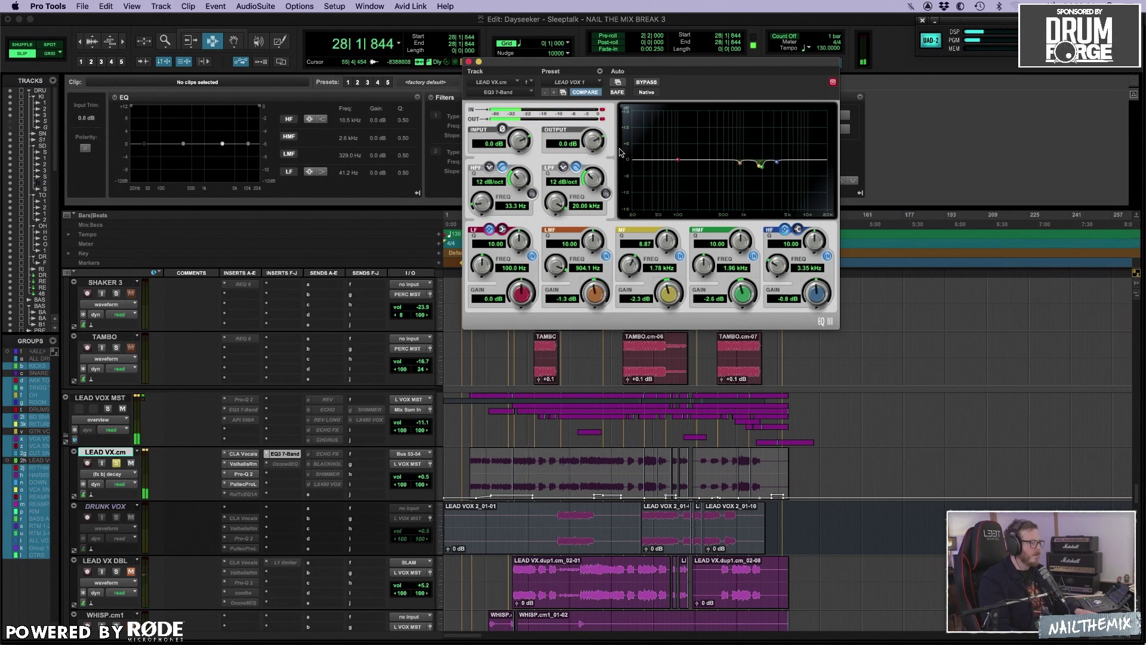
{"action": "key", "text": "t"}
{"action": "left_click", "coordinate": [590, 93]}
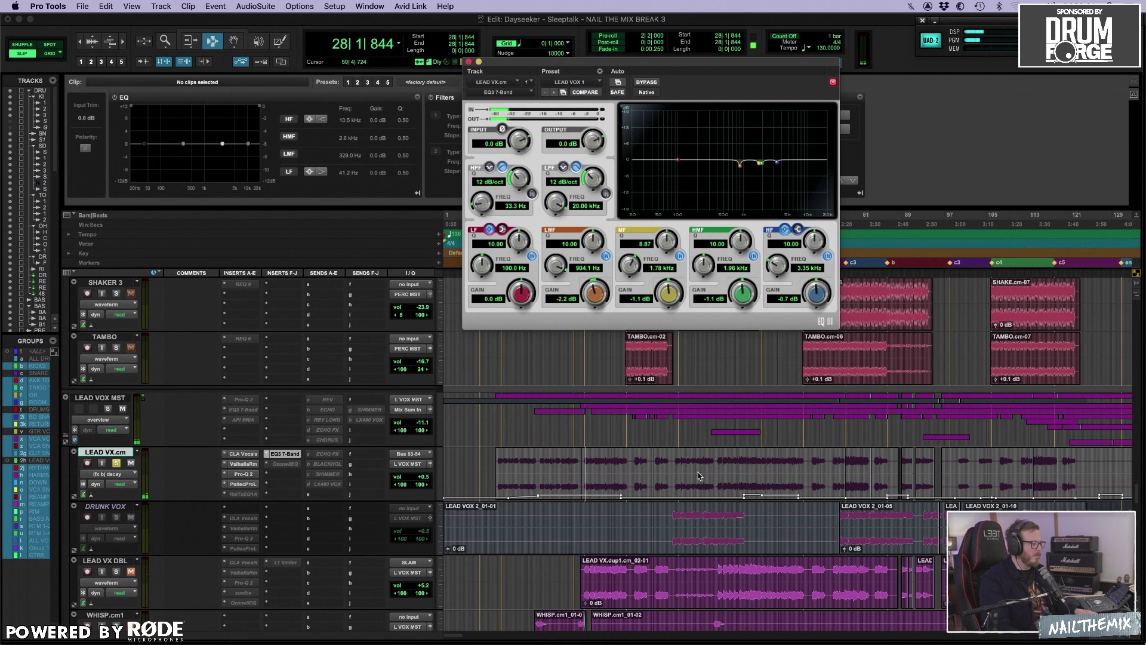
- Select the last LEAD VX.cm phrase, from 120|4|166 to 122|1|111
{"action": "left_click", "coordinate": [663, 472]}
{"action": "left_click", "coordinate": [691, 468]}
{"action": "key", "text": "super+bracketleft"}
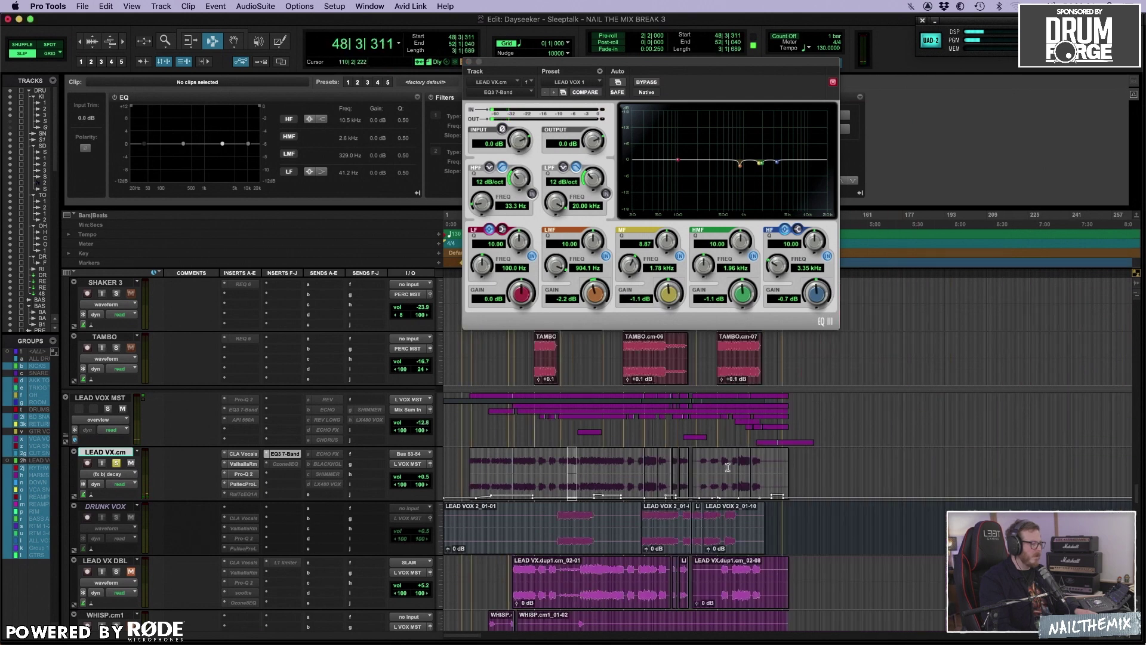
{"action": "left_click", "coordinate": [756, 466]}
{"action": "key", "text": "t"}
{"action": "key", "text": "t"}
{"action": "key", "text": "t"}
{"action": "left_click", "coordinate": [793, 469]}
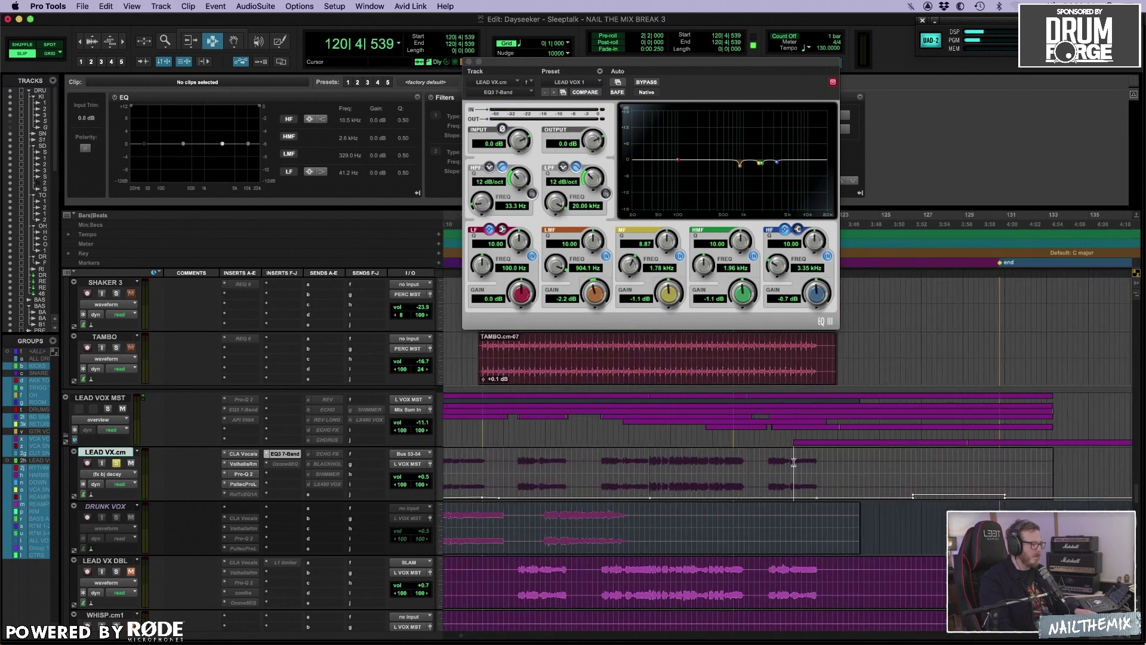
{"action": "key", "text": "t"}
{"action": "key", "text": "t"}
{"action": "key", "text": "t"}
{"action": "left_click_drag", "start_coordinate": [773, 474], "coordinate": [978, 474]}
{"action": "key", "text": "super+bracketleft"}
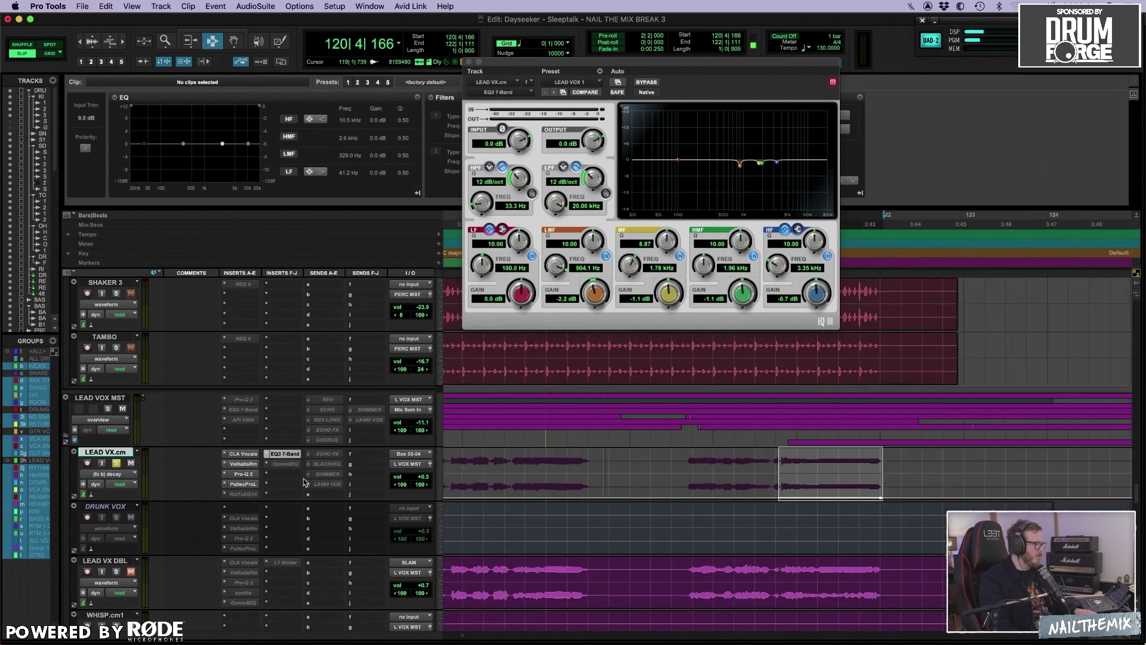
- Insert a second EQ3 7-Band in slot H of LEAD VX.cm and set its mid-band frequency to 904.1 Hz
{"action": "left_click", "coordinate": [298, 480]}
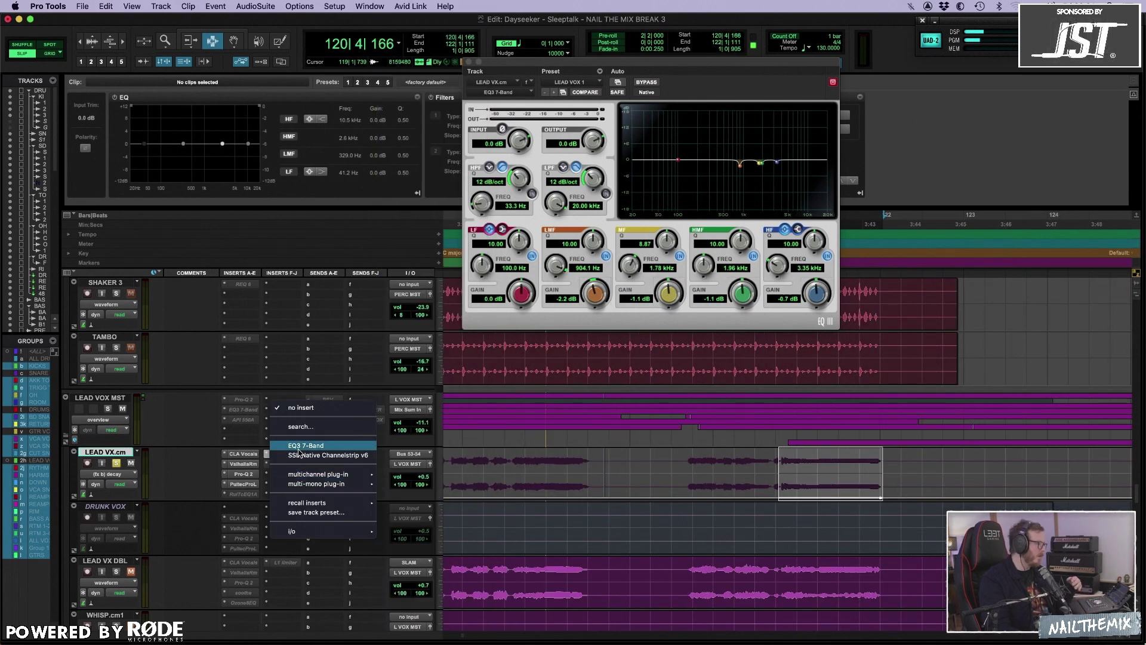
{"action": "left_click", "coordinate": [299, 447]}
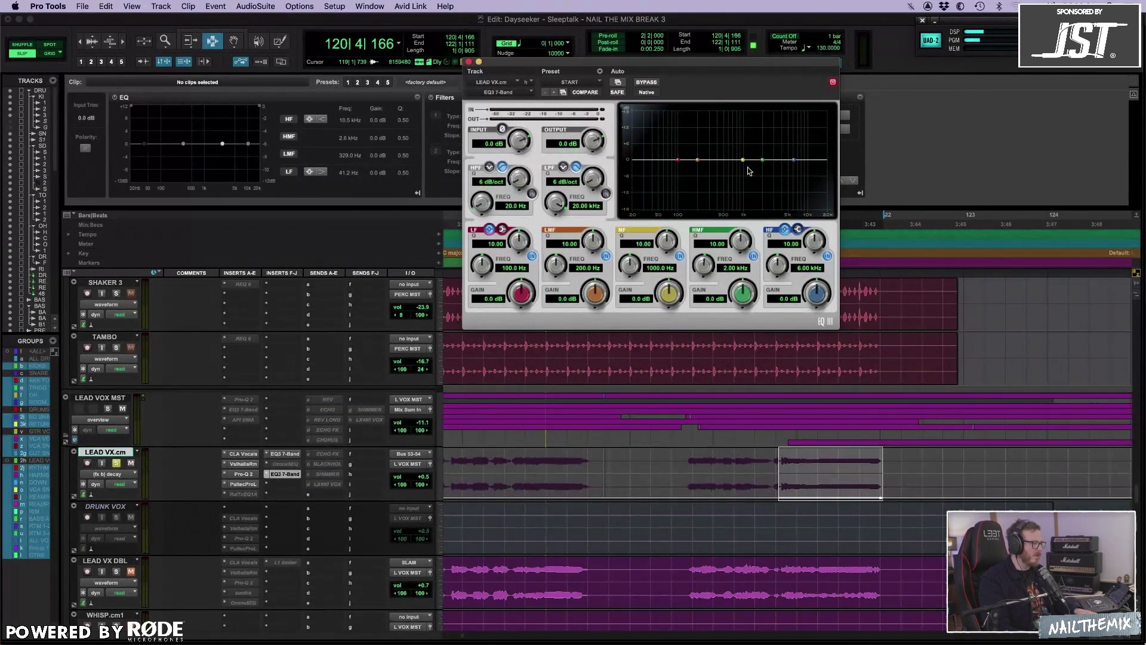
{"action": "mouse_move", "coordinate": [745, 163]}
{"action": "left_mouse_down"}
{"action": "mouse_move", "coordinate": [739, 123]}
{"action": "mouse_move", "coordinate": [740, 163]}
{"action": "left_mouse_up"}
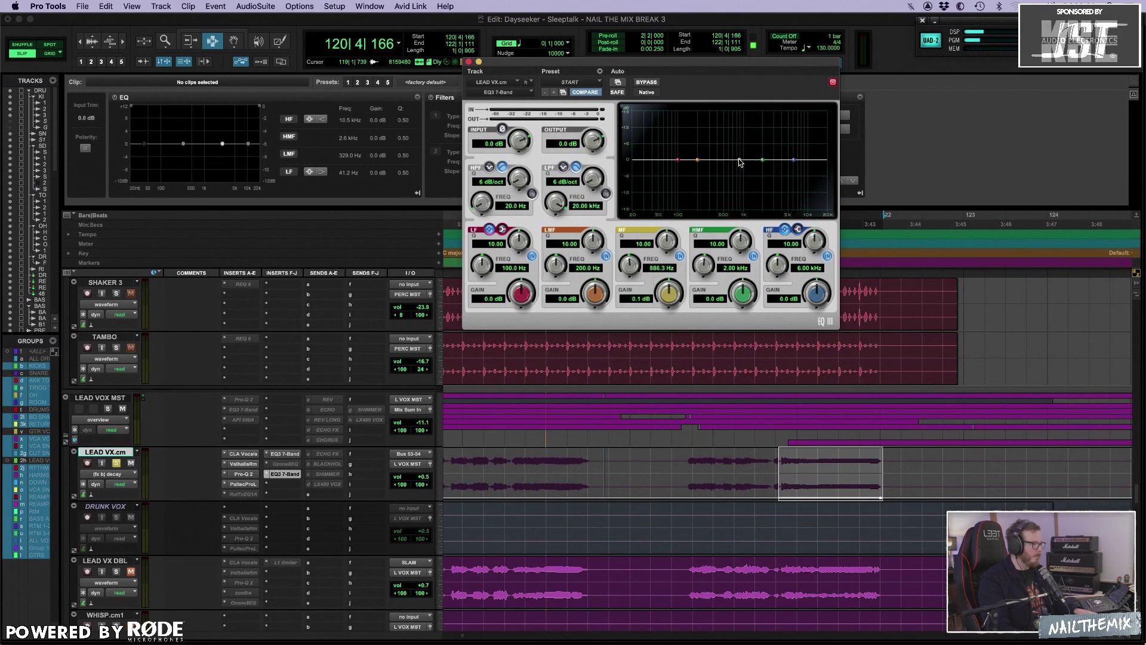
- Enable automation for the new EQ's Mid Band Gain and show that automation on LEAD VX.cm
{"action": "left_click", "coordinate": [674, 288], "text": "ctrl+alt+super"}
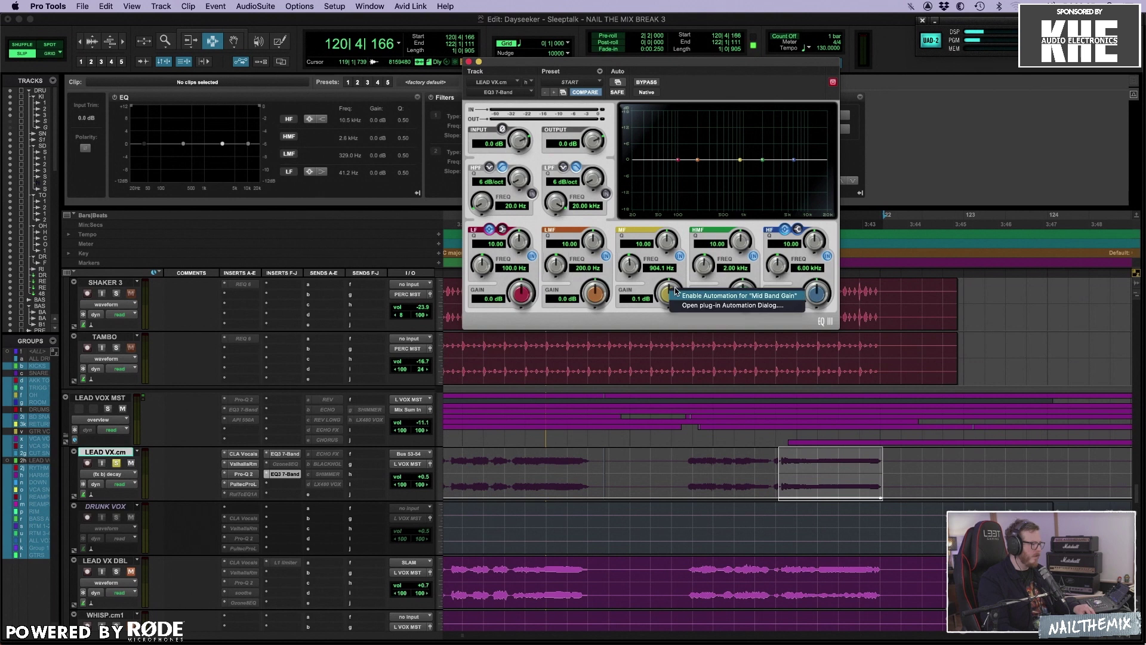
{"action": "left_click", "coordinate": [687, 292]}
{"action": "left_click", "coordinate": [672, 287], "text": "ctrl+super"}
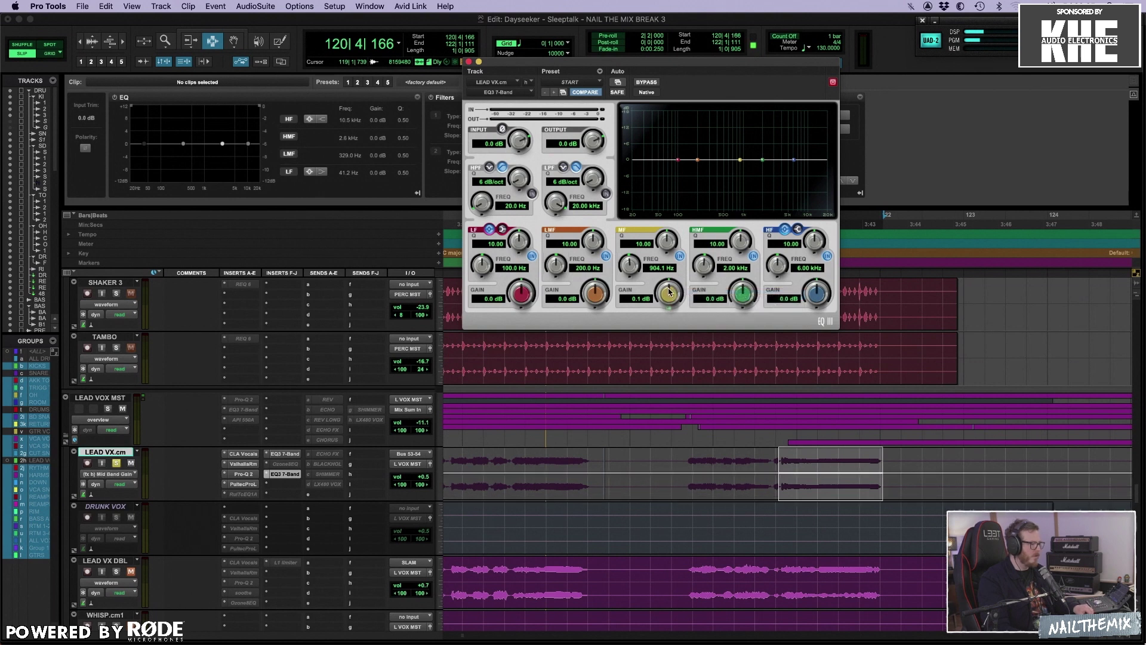
- Draw a Mid Band Gain automation dip with four breakpoints across the last phrase and place the playback position just before it
{"action": "left_click", "coordinate": [794, 477]}
{"action": "key", "text": "F8"}
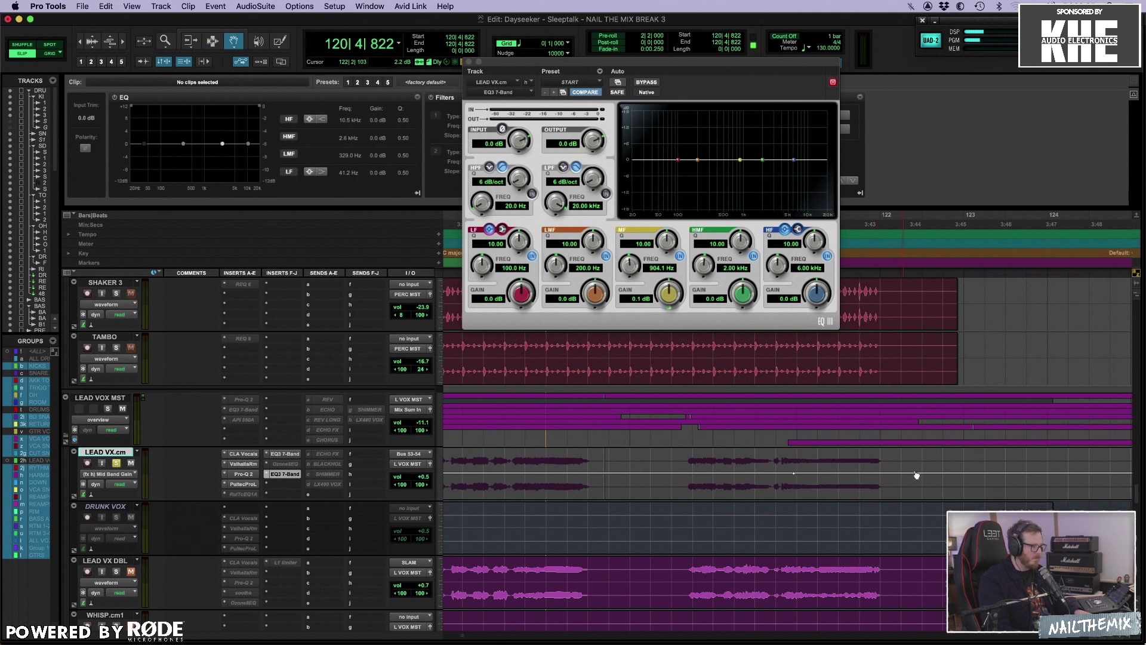
{"action": "left_click_drag", "start_coordinate": [858, 476], "coordinate": [847, 484]}
{"action": "left_click", "coordinate": [887, 479]}
{"action": "left_click_drag", "start_coordinate": [886, 479], "coordinate": [884, 484]}
{"action": "key", "text": "F7"}
{"action": "left_click", "coordinate": [776, 478]}
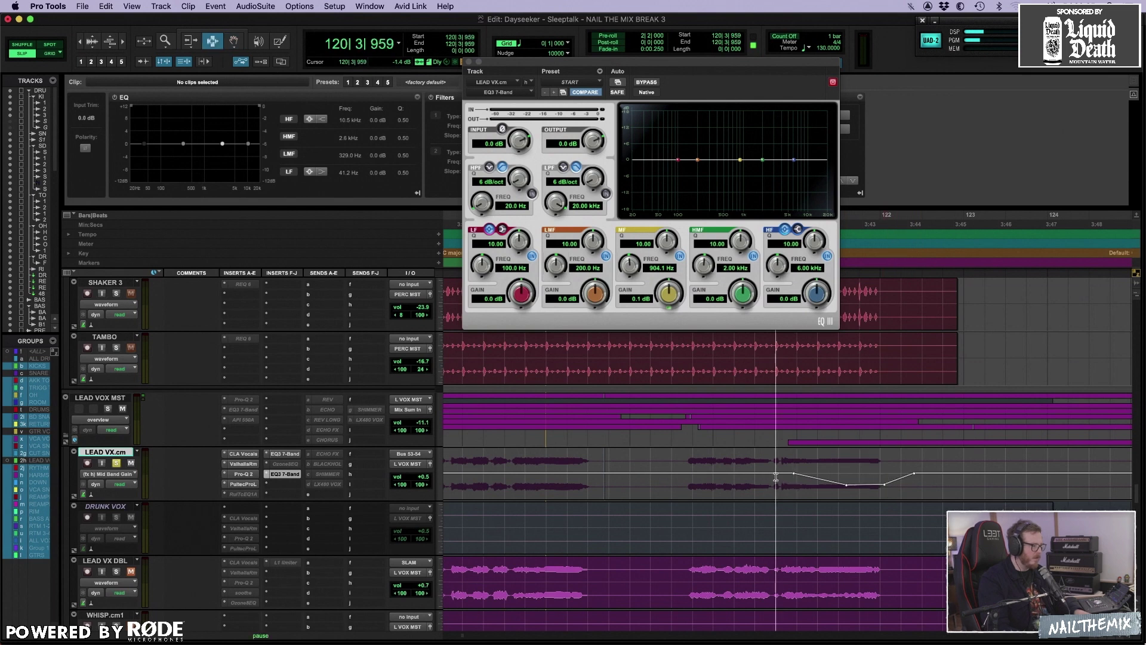
- Audition the Mid Band Gain dip over the last LEAD VX.cm phrase, from 120|4|487 to 122|2|077, comparing it with the EQ bypassed
{"action": "key", "text": "space"}
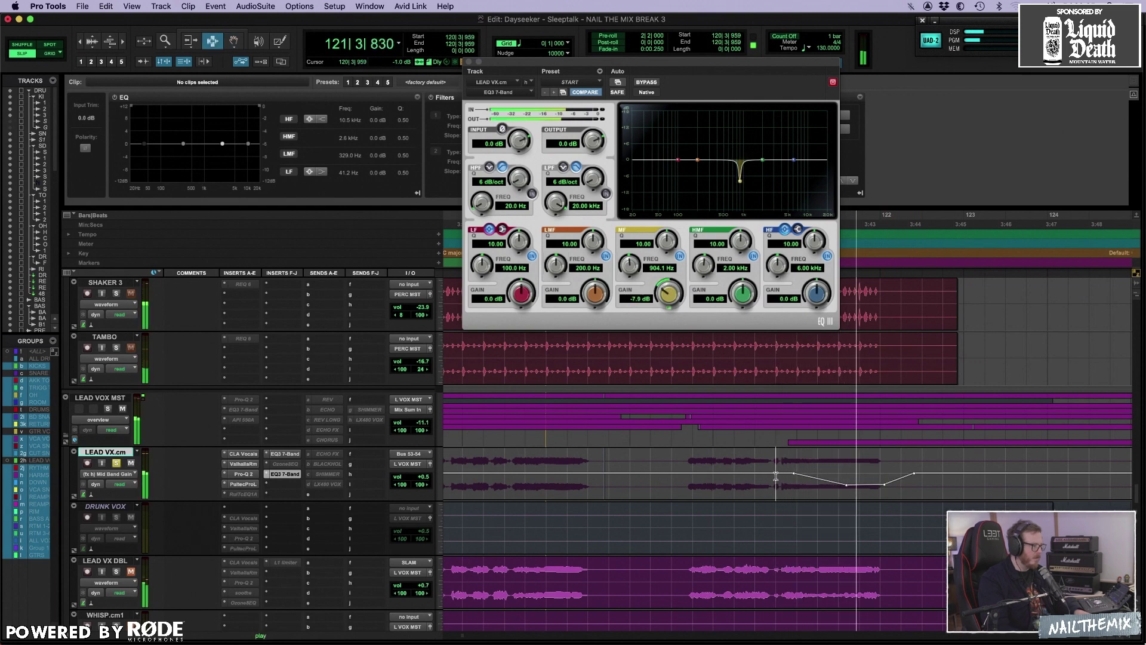
{"action": "key", "text": "space"}
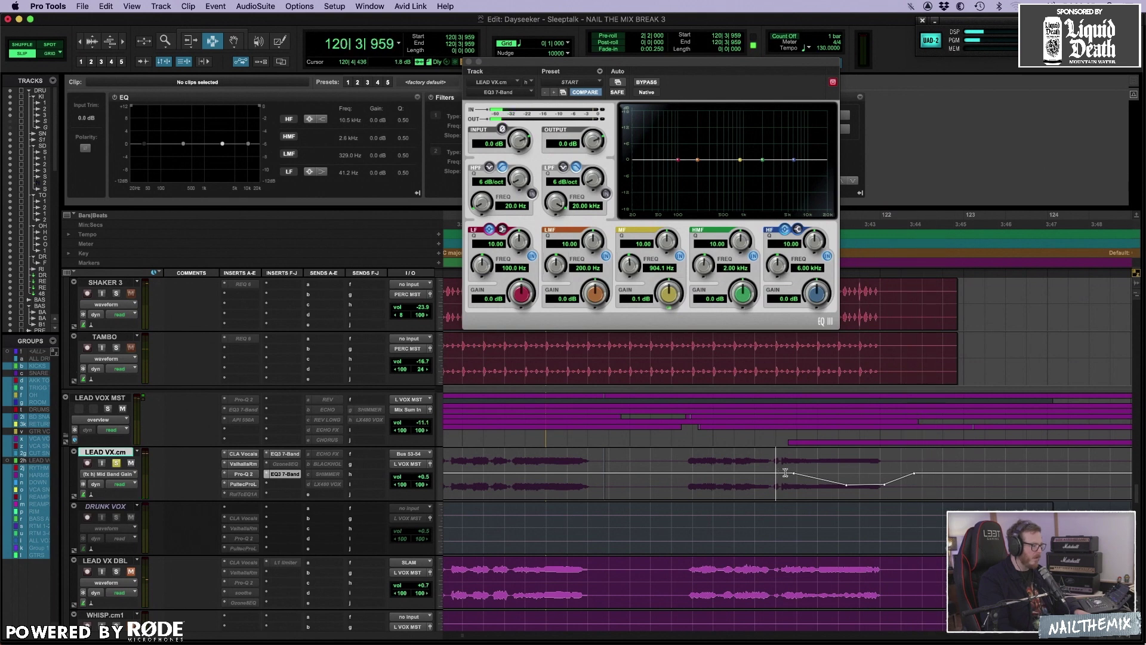
{"action": "left_click_drag", "start_coordinate": [786, 471], "coordinate": [903, 466]}
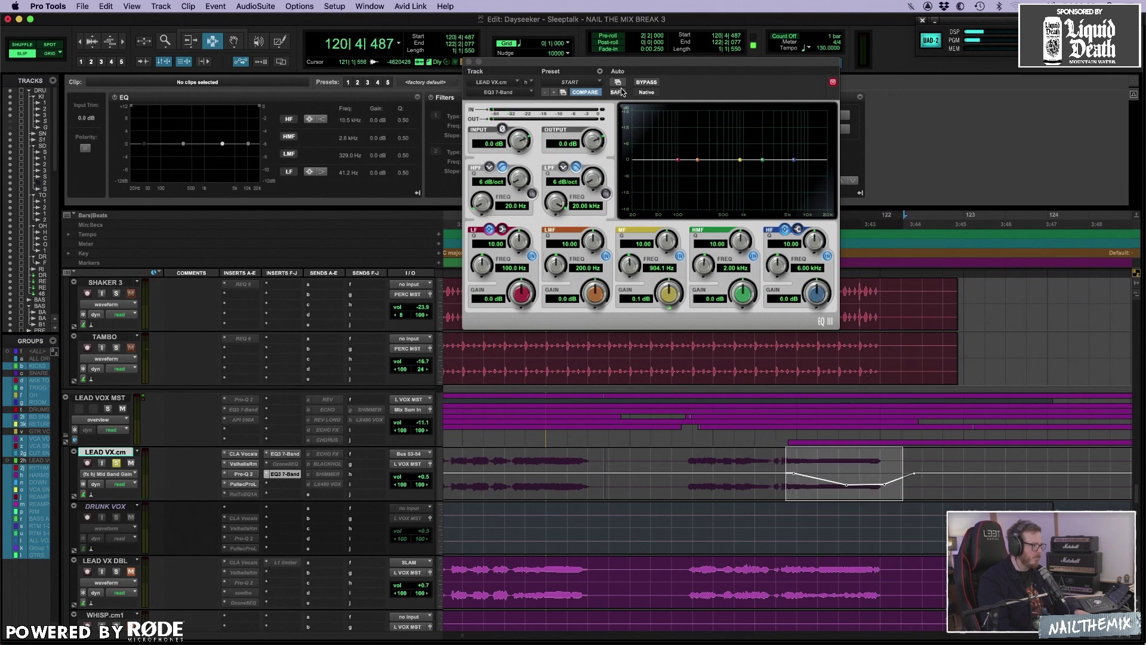
{"action": "key", "text": "space"}
{"action": "left_click", "coordinate": [645, 83]}
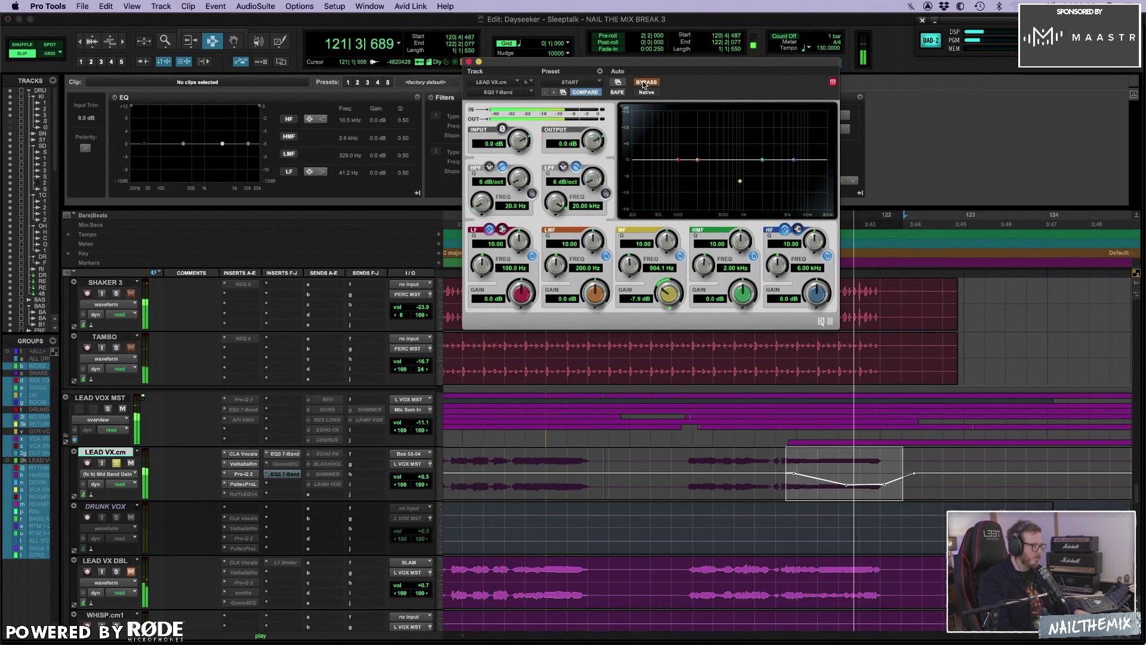
{"action": "left_click", "coordinate": [644, 83]}
{"action": "key", "text": "space"}
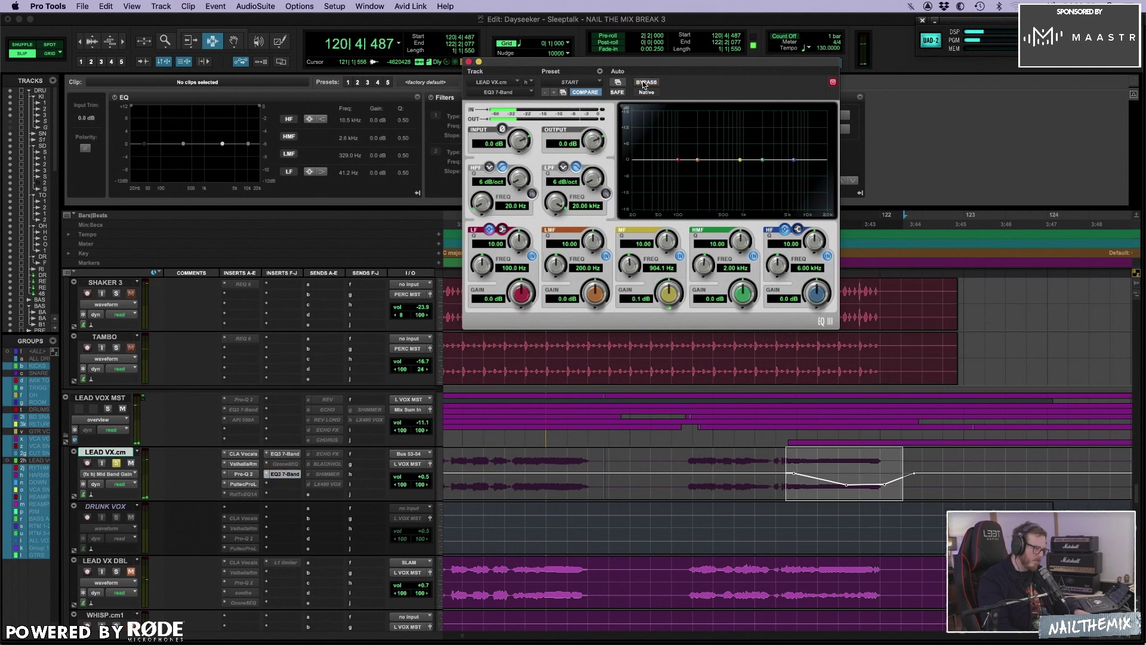
{"action": "key", "text": "space"}
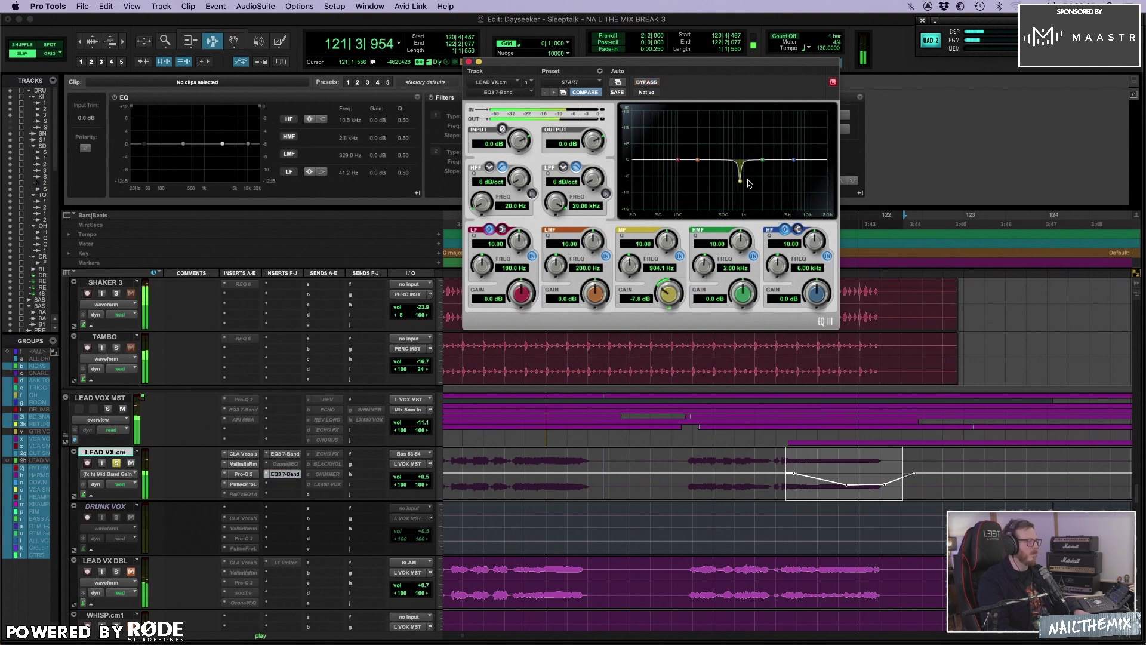
{"action": "key", "text": "space"}
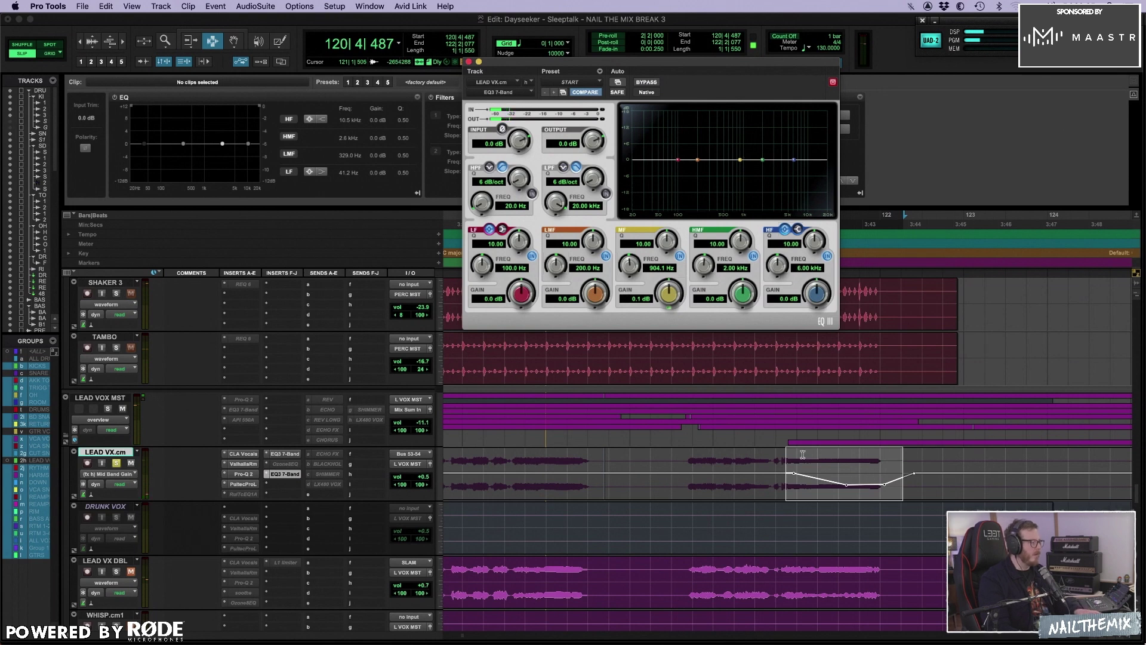
- Delete the Mid Band Gain automation dip across the last phrase and remove the second EQ3 7-Band from LEAD VX.cm
{"action": "key", "text": "r"}
{"action": "left_click_drag", "start_coordinate": [756, 481], "coordinate": [1002, 469]}
{"action": "key", "text": "BackSpace"}
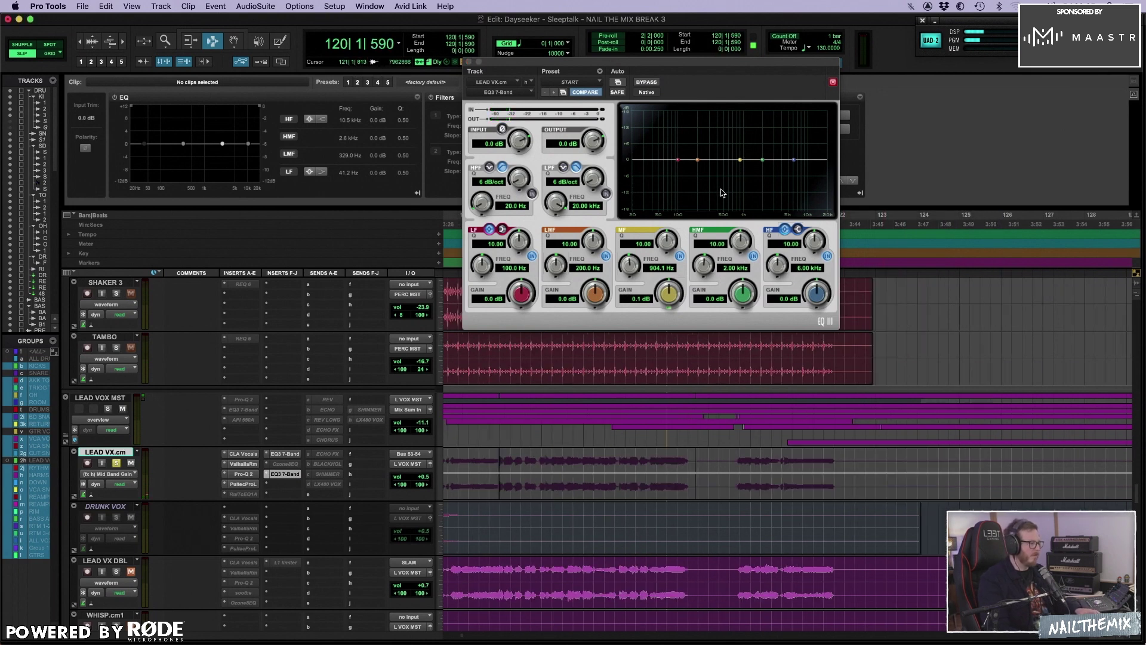
{"action": "key", "text": "r"}
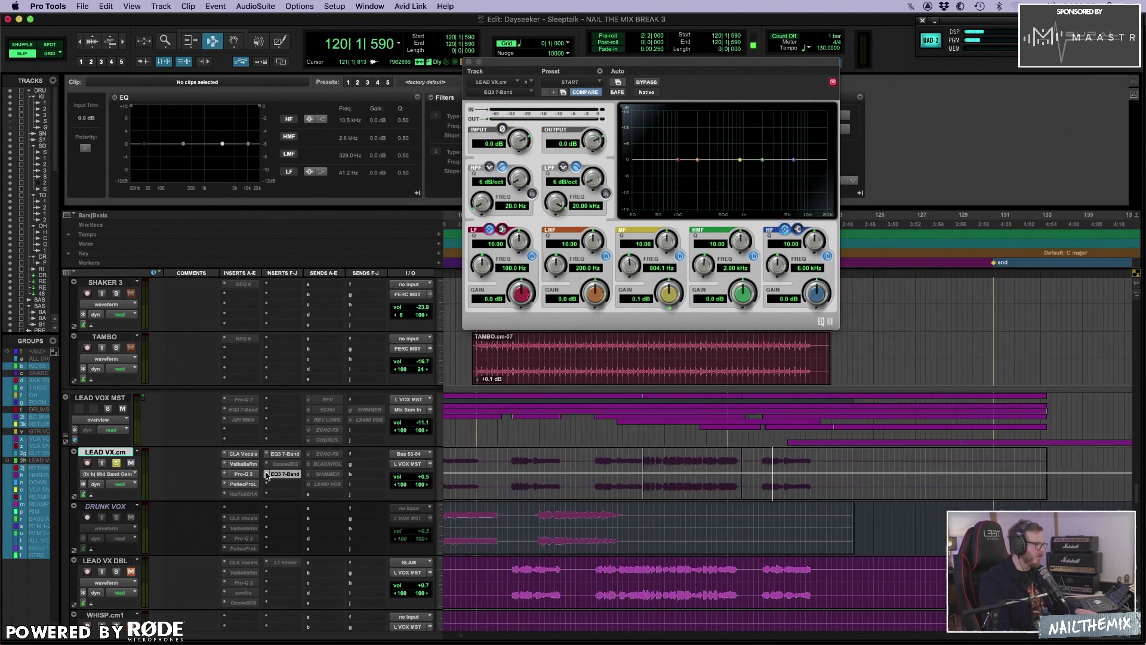
{"action": "left_click", "coordinate": [271, 408]}
{"action": "key", "text": "Escape"}
- Select the last phrase on the LEAD VX DBL track, from 119|3|503 to 121|4|711
{"action": "left_click_drag", "start_coordinate": [764, 476], "coordinate": [782, 475]}
{"action": "left_click_drag", "start_coordinate": [764, 574], "coordinate": [811, 570]}
{"action": "scroll", "coordinate": [801, 566], "scroll_direction": "down", "scroll_amount": 3}
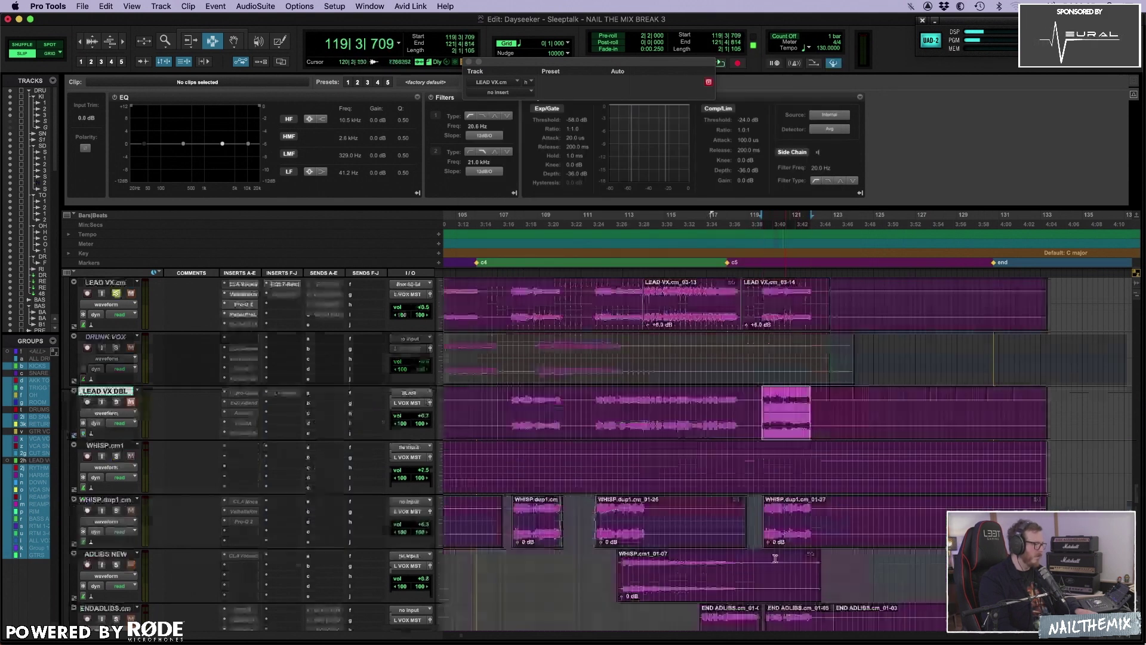
{"action": "left_click_drag", "start_coordinate": [756, 401], "coordinate": [799, 394]}
{"action": "key", "text": "r"}
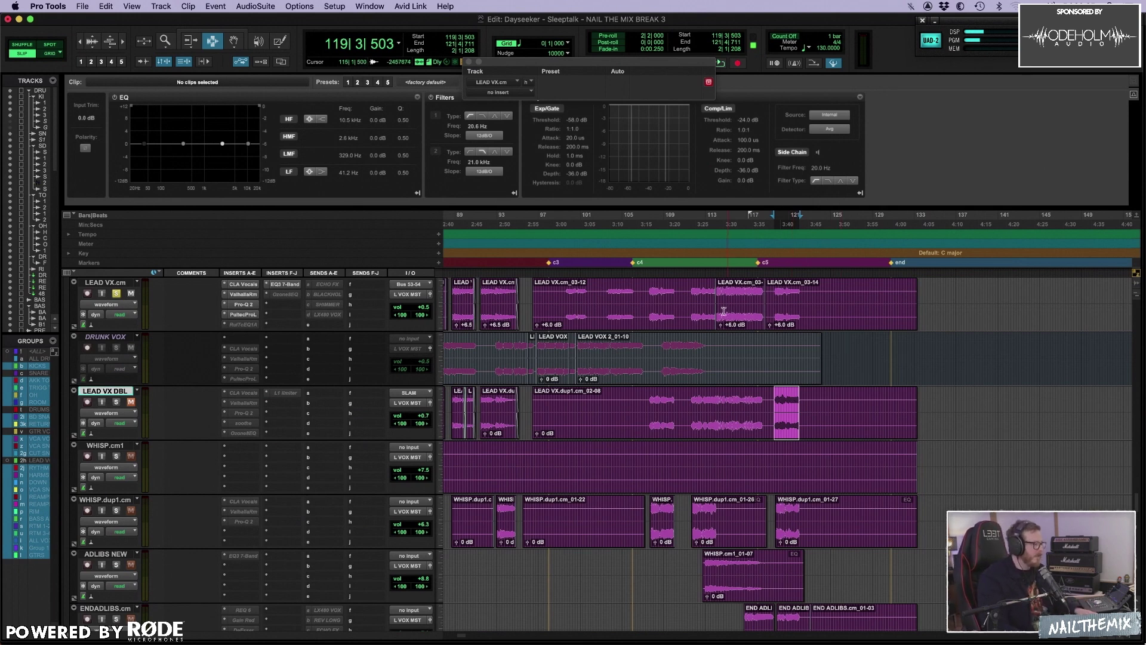
- Open the inactive Ozone 8 Equalizer in slot G of LEAD VX.cm and make it active
{"action": "scroll", "coordinate": [724, 311], "scroll_direction": "up", "scroll_amount": 3}
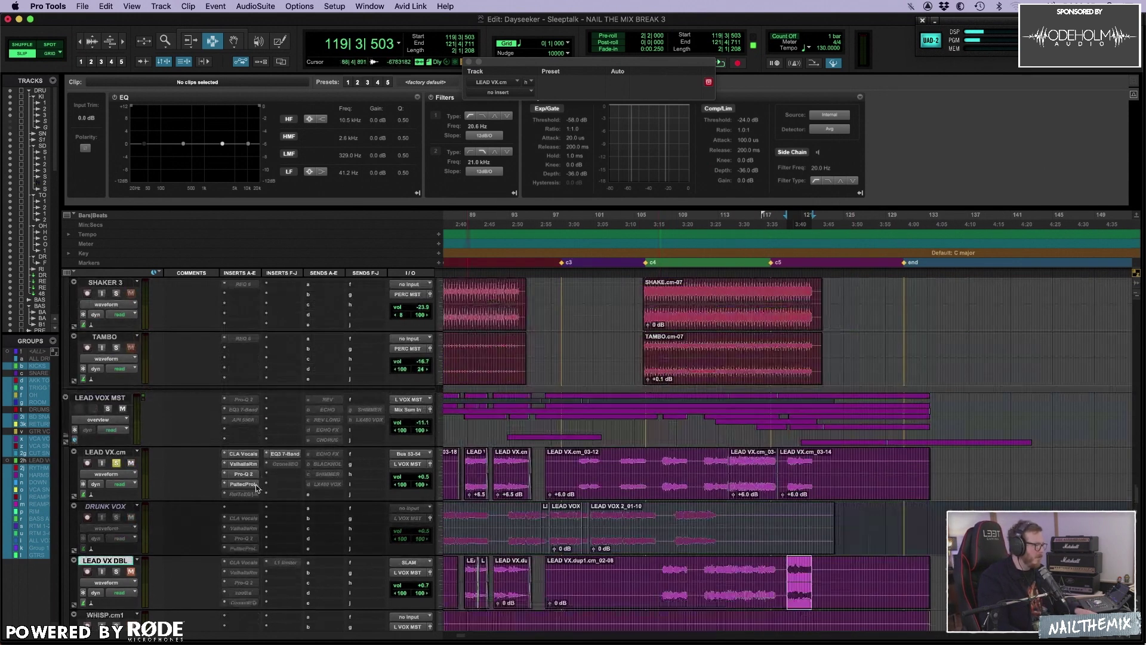
{"action": "left_click", "coordinate": [285, 465]}
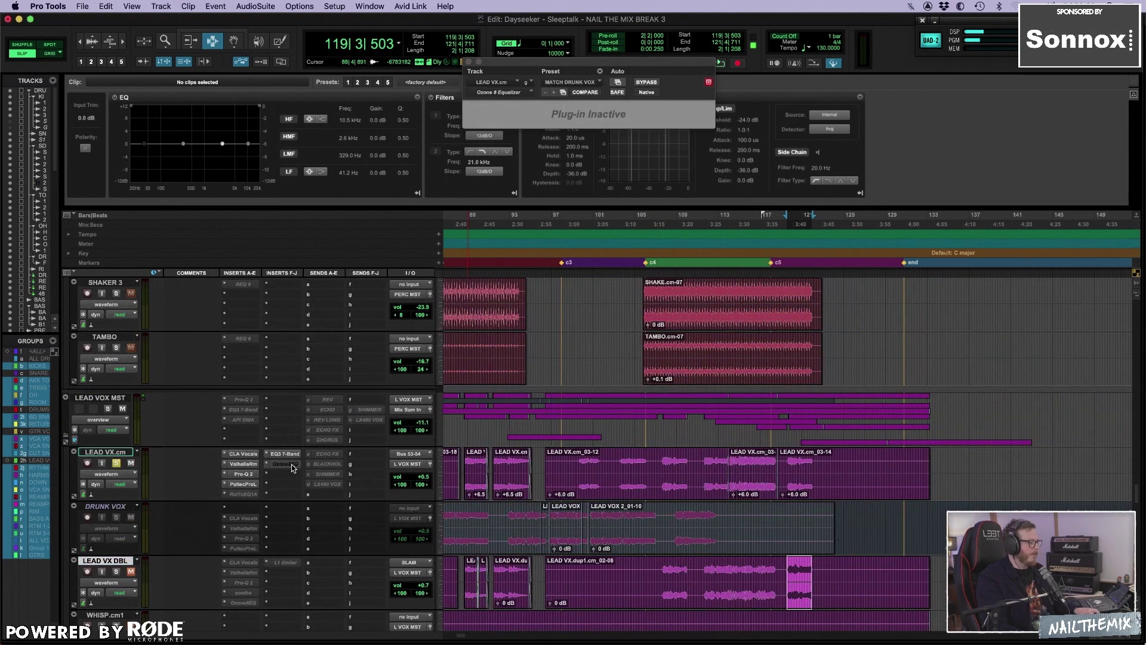
{"action": "left_click", "coordinate": [292, 468], "text": "ctrl+super"}
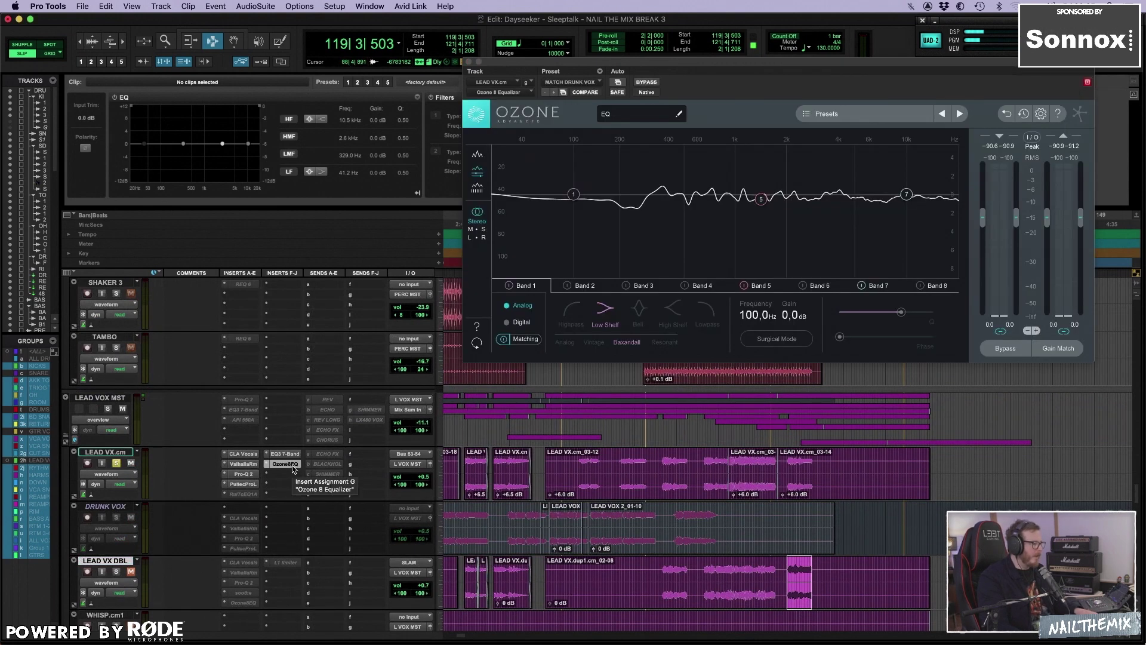
{"action": "left_click_drag", "start_coordinate": [639, 67], "coordinate": [547, 55]}
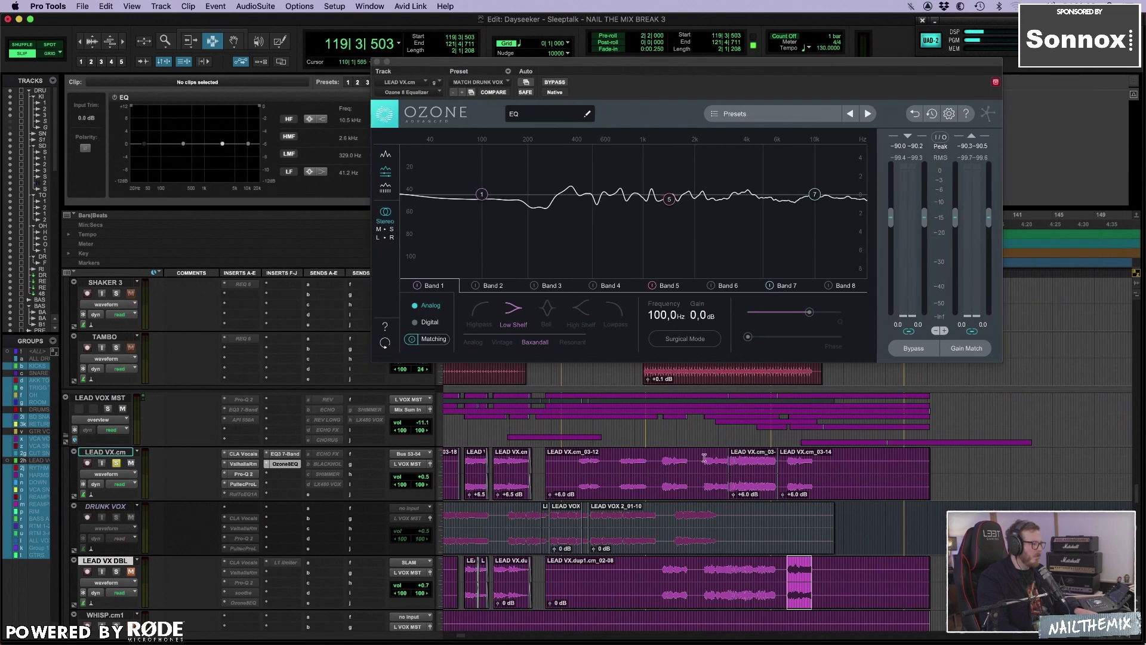
- Locate the song's early vocal section and select the LEAD VX.cm phrase starting at 29|2|159
{"action": "left_click_drag", "start_coordinate": [738, 471], "coordinate": [754, 471]}
{"action": "key", "text": "r"}
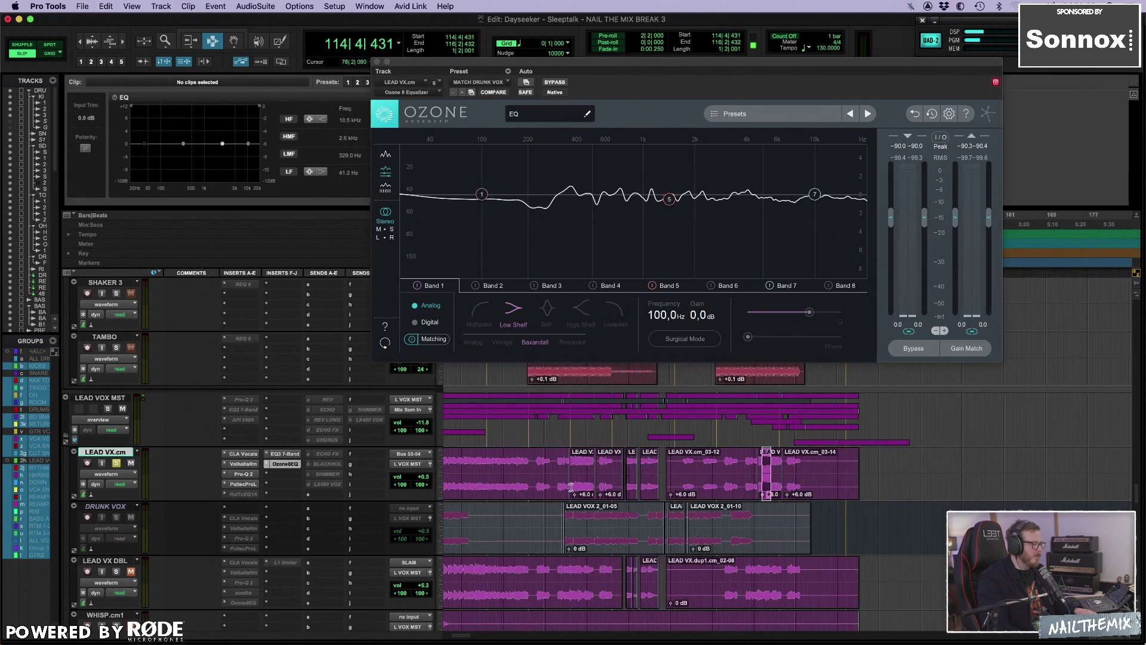
{"action": "key", "text": "super+bracketleft"}
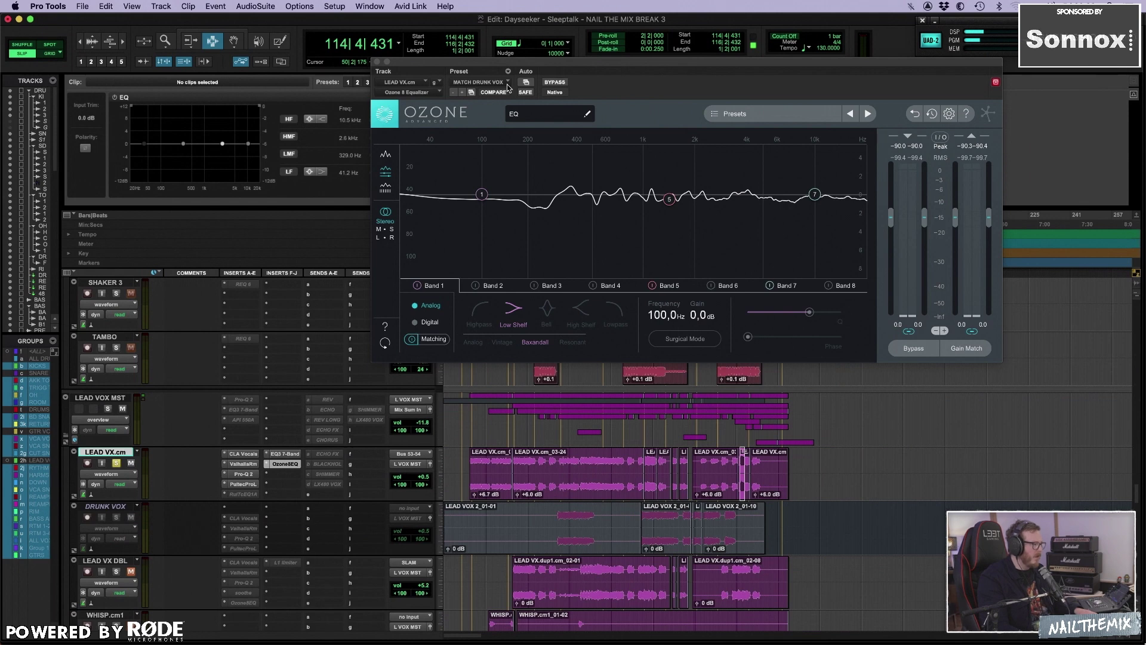
{"action": "left_click", "coordinate": [495, 468]}
{"action": "key", "text": "super+bracketright"}
{"action": "key", "text": "super+bracketright"}
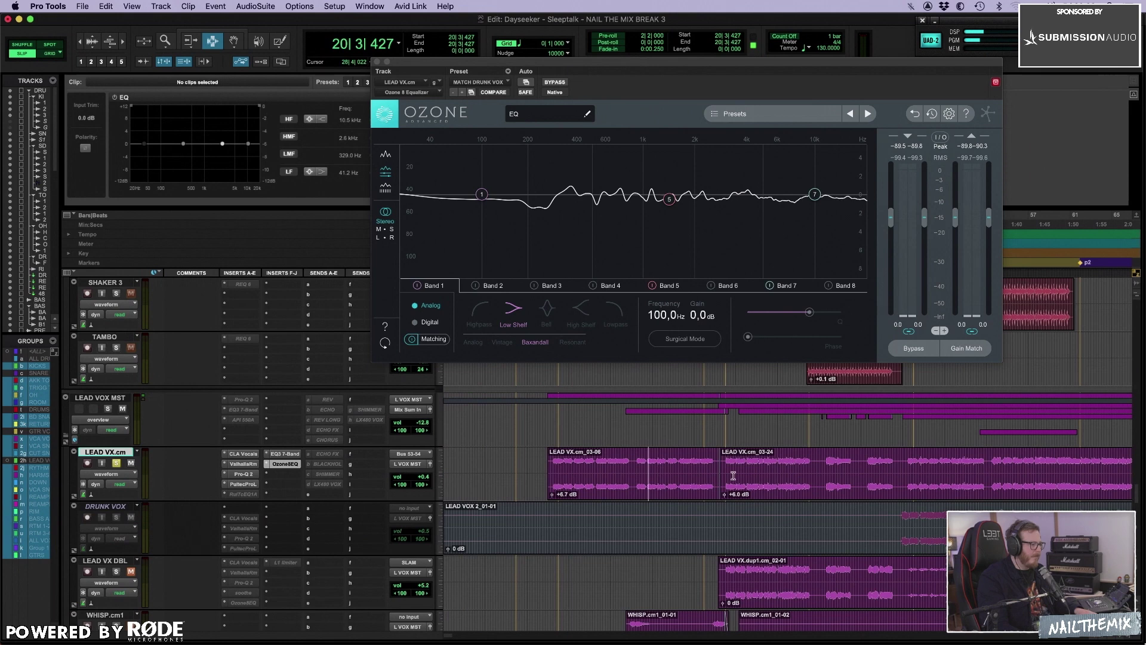
{"action": "left_click_drag", "start_coordinate": [740, 473], "coordinate": [772, 472]}
{"action": "key", "text": "super+bracketleft"}
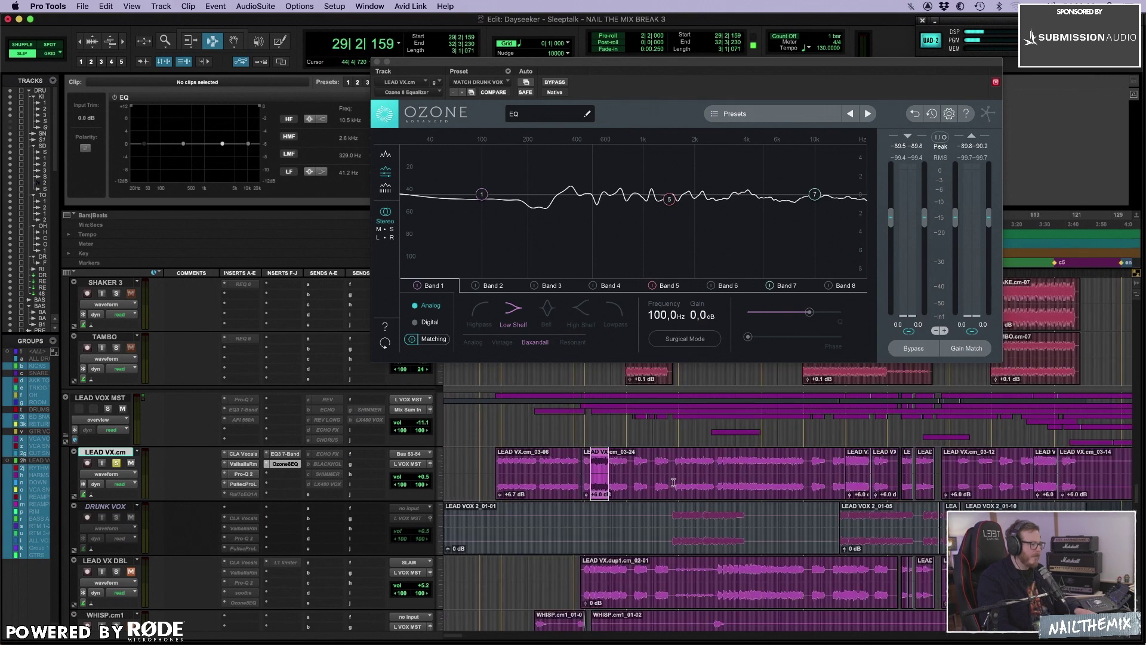
- Select the LEAD VX.cm passage starting at 45|4|172 and the corresponding DRUNK VOX passage from 44|4|308 to 58|3|593
{"action": "left_click_drag", "start_coordinate": [676, 478], "coordinate": [724, 476]}
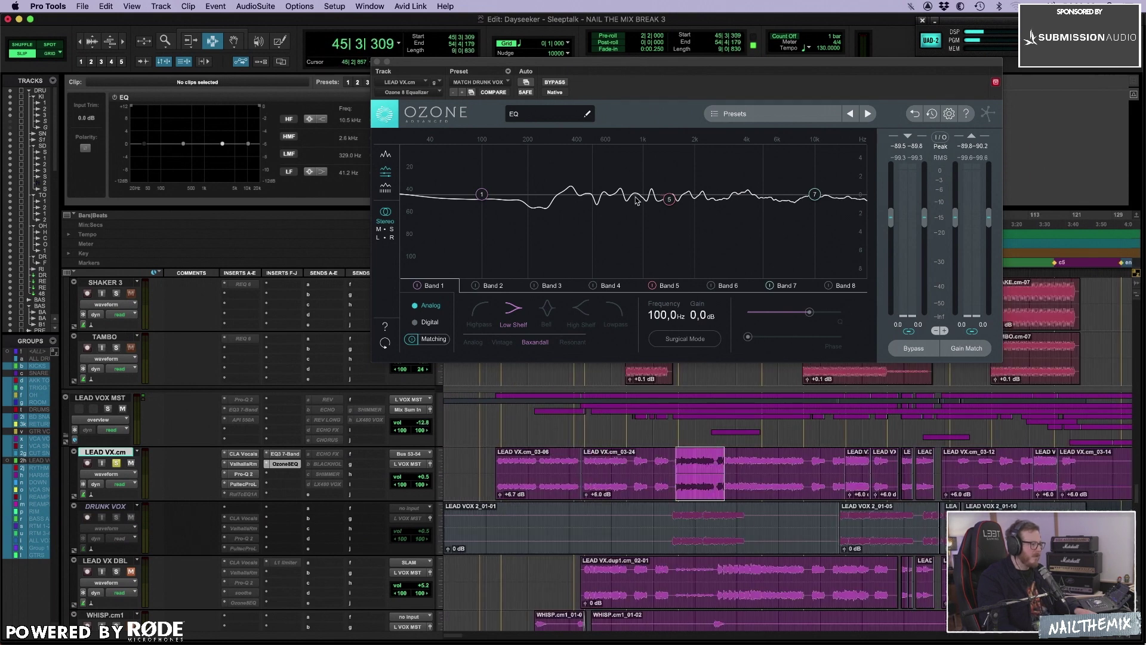
{"action": "left_click_drag", "start_coordinate": [675, 473], "coordinate": [710, 454]}
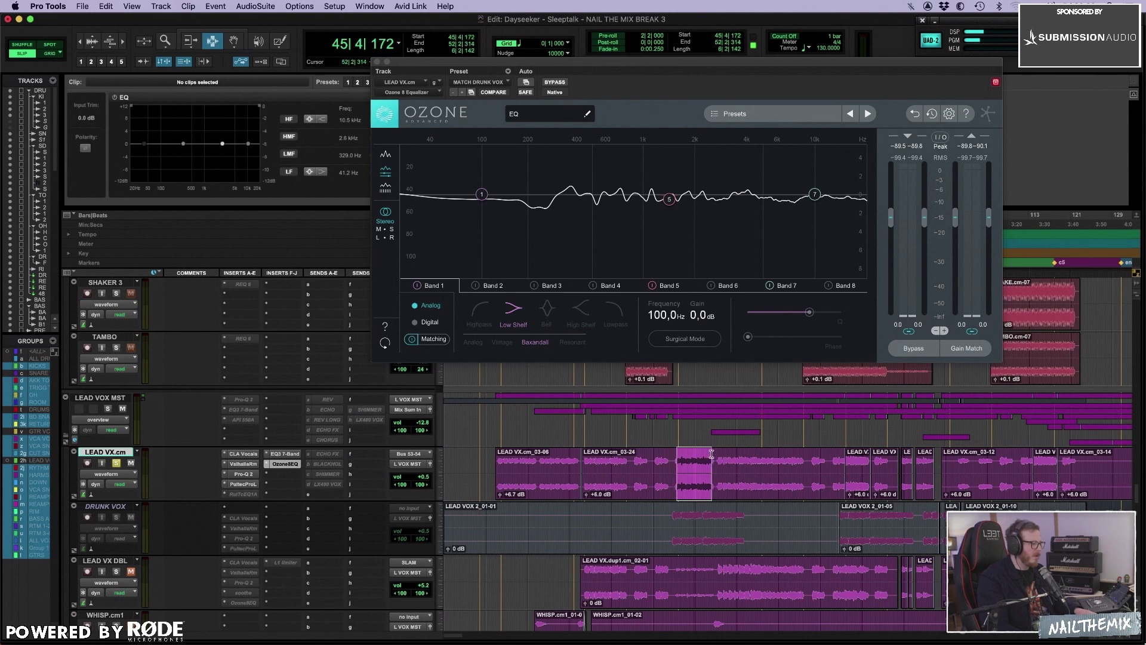
{"action": "scroll", "coordinate": [687, 469], "scroll_direction": "down", "scroll_amount": 1}
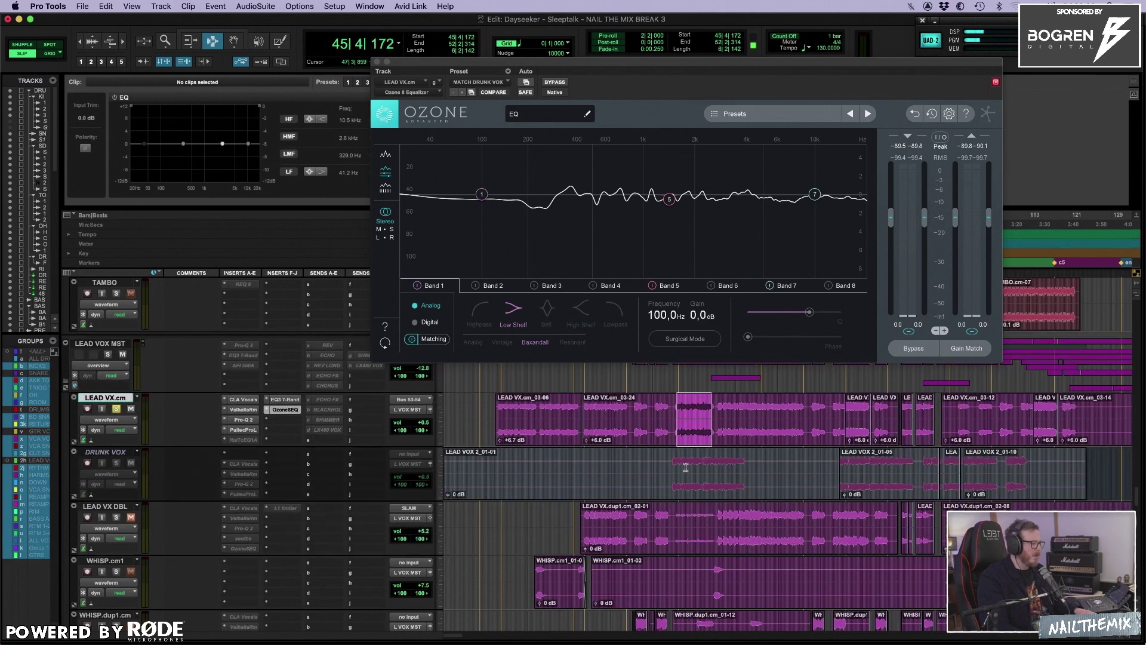
{"action": "left_click_drag", "start_coordinate": [672, 476], "coordinate": [738, 470]}
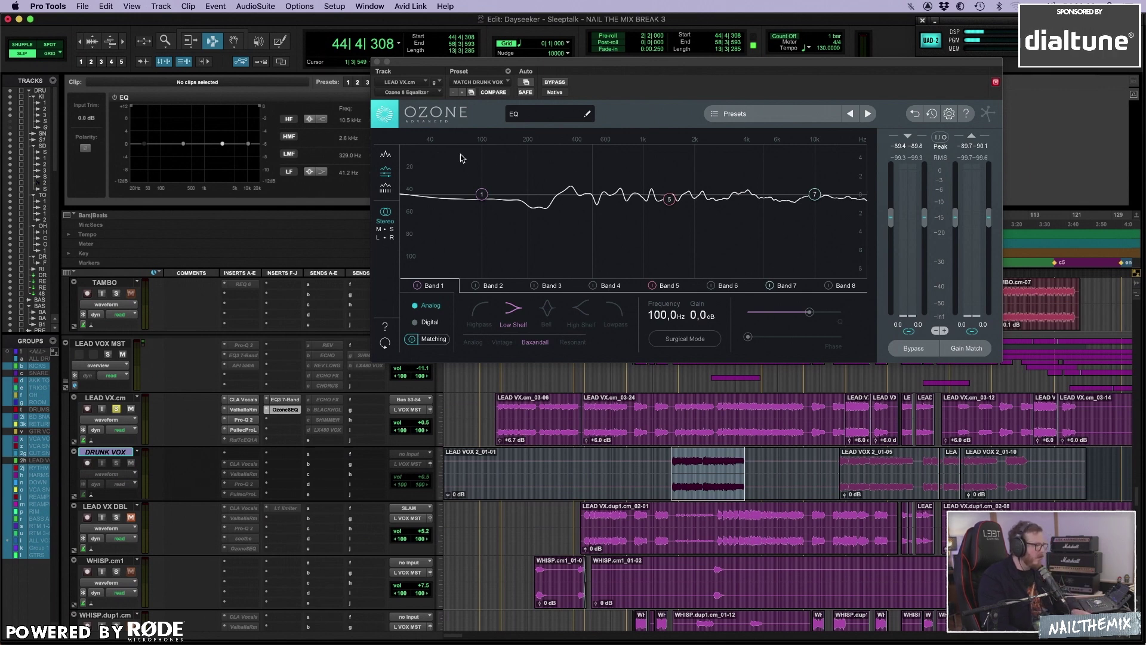
- Bypass the Ozone 8 Equalizer on LEAD VX.cm and make the DRUNK VOX track active
{"action": "left_click", "coordinate": [287, 415], "text": "super"}
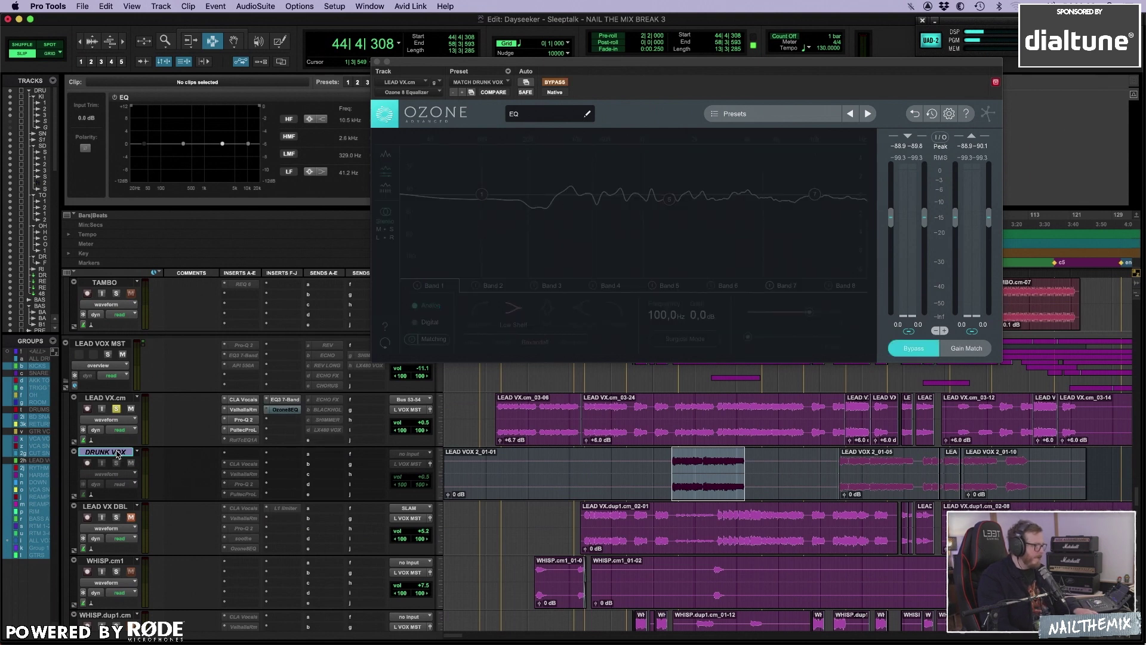
{"action": "right_click", "coordinate": [118, 455]}
{"action": "left_click", "coordinate": [202, 467]}
- Solo DRUNK VOX in place of LEAD VX.cm and play its passage from 45|2|857 to 58|4|045
{"action": "left_click_drag", "start_coordinate": [673, 462], "coordinate": [738, 464]}
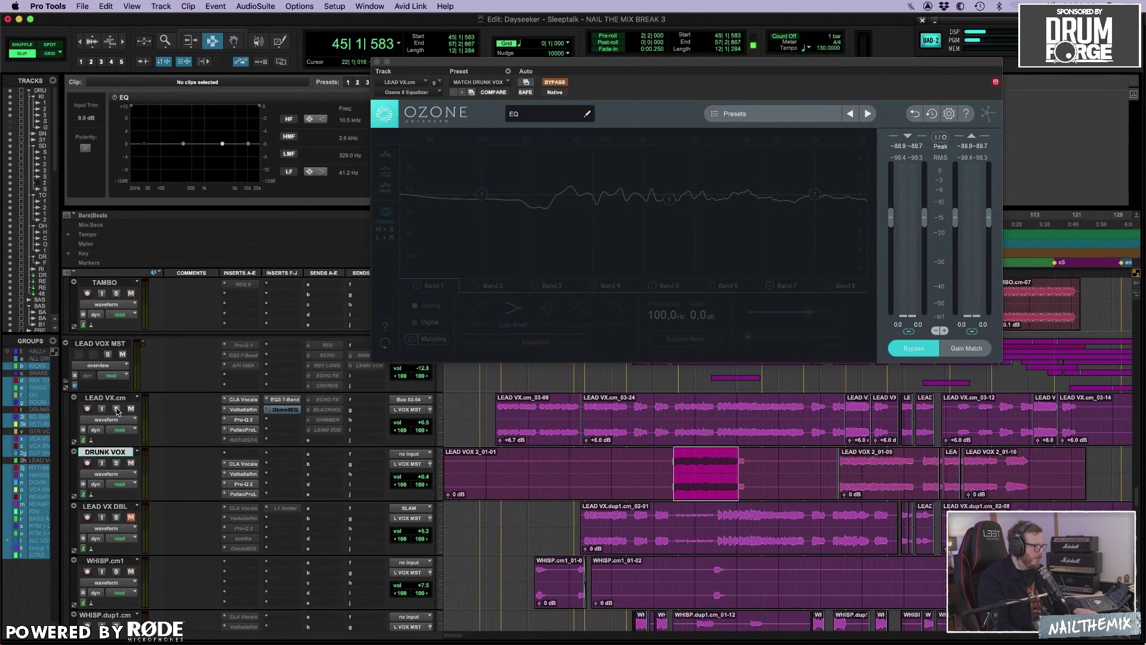
{"action": "mouse_move", "coordinate": [684, 466]}
{"action": "left_mouse_down"}
{"action": "mouse_move", "coordinate": [749, 459]}
{"action": "mouse_move", "coordinate": [675, 469]}
{"action": "left_mouse_up"}
{"action": "key", "text": "space"}
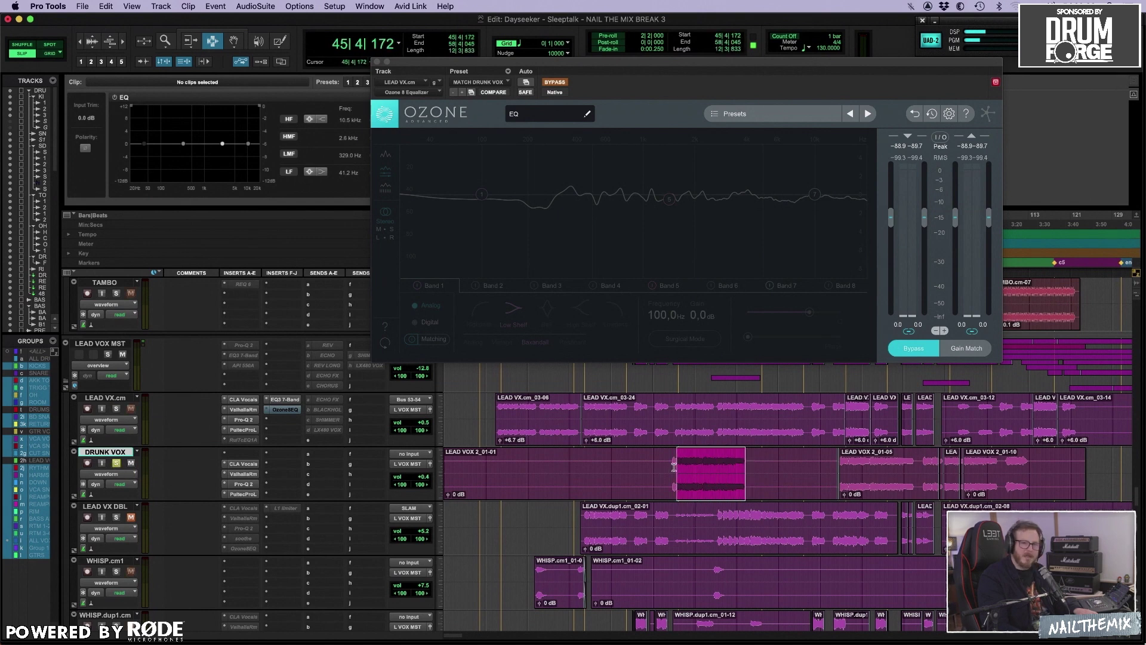
{"action": "key", "text": "r"}
{"action": "key", "text": "super+bracketright"}
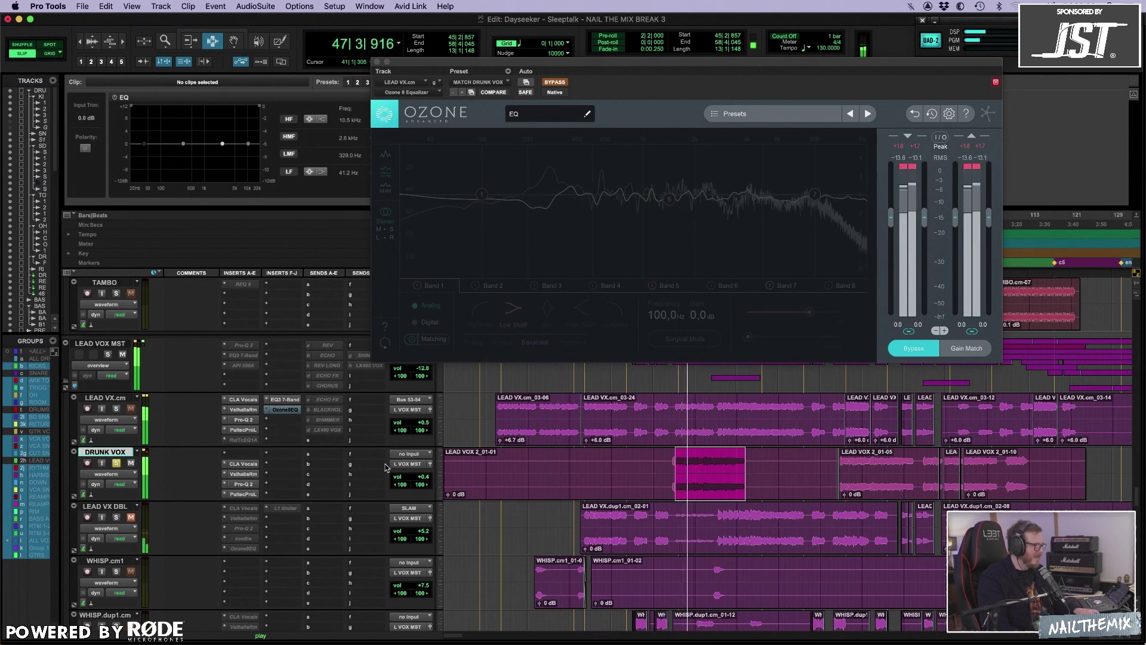
- Switch the solo from DRUNK VOX to LEAD VX.cm during playback and audition the lead from 55|3|179
{"action": "left_click_drag", "start_coordinate": [691, 486], "coordinate": [730, 419]}
{"action": "key", "text": "shift+s"}
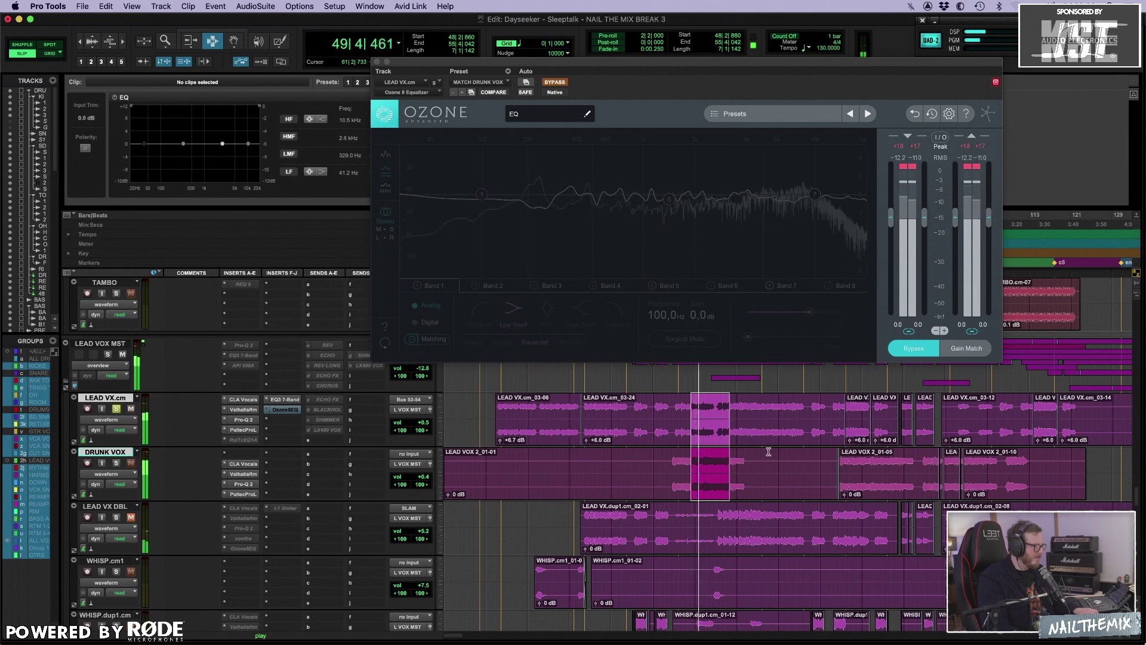
{"action": "left_click", "coordinate": [731, 418]}
{"action": "key", "text": "space"}
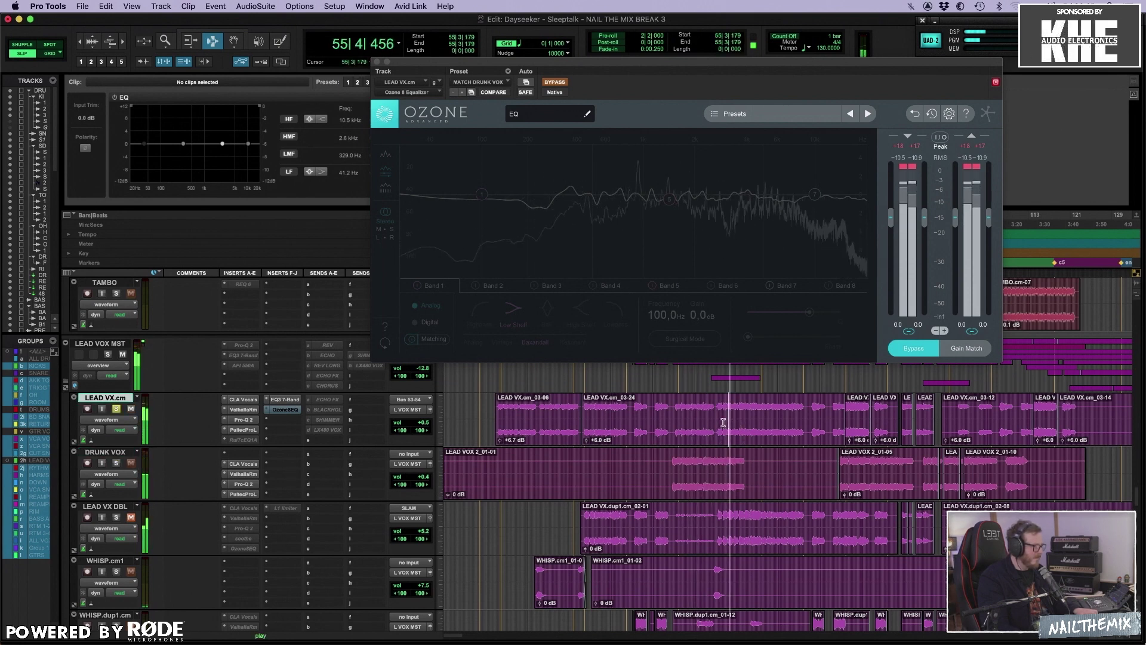
{"action": "key", "text": "space"}
- Select the DRUNK VOX passage from 44|4|308 to 58|1|867 and return the solo to DRUNK VOX
{"action": "left_click_drag", "start_coordinate": [681, 430], "coordinate": [740, 481]}
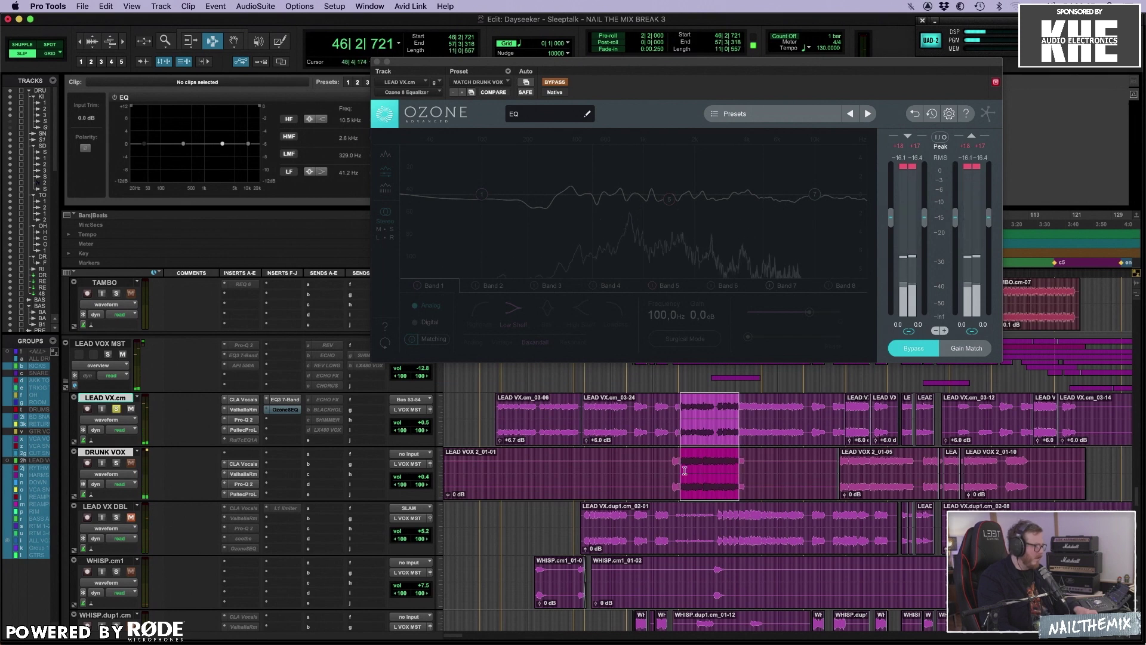
{"action": "left_click_drag", "start_coordinate": [672, 472], "coordinate": [743, 476]}
{"action": "key", "text": "r"}
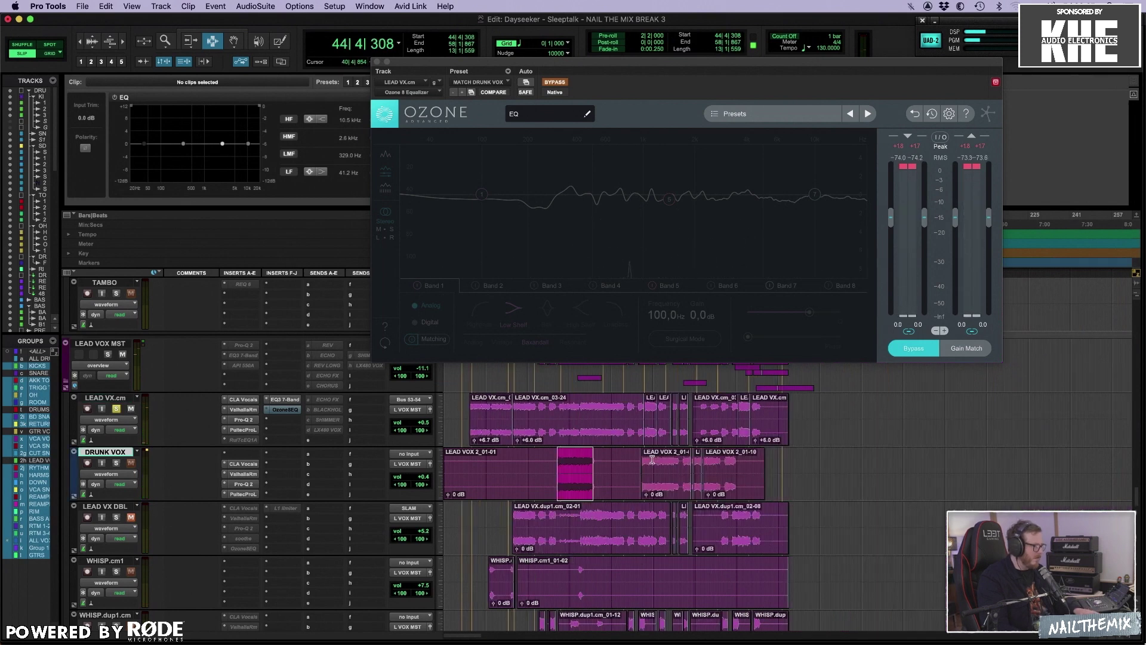
{"action": "key", "text": "t"}
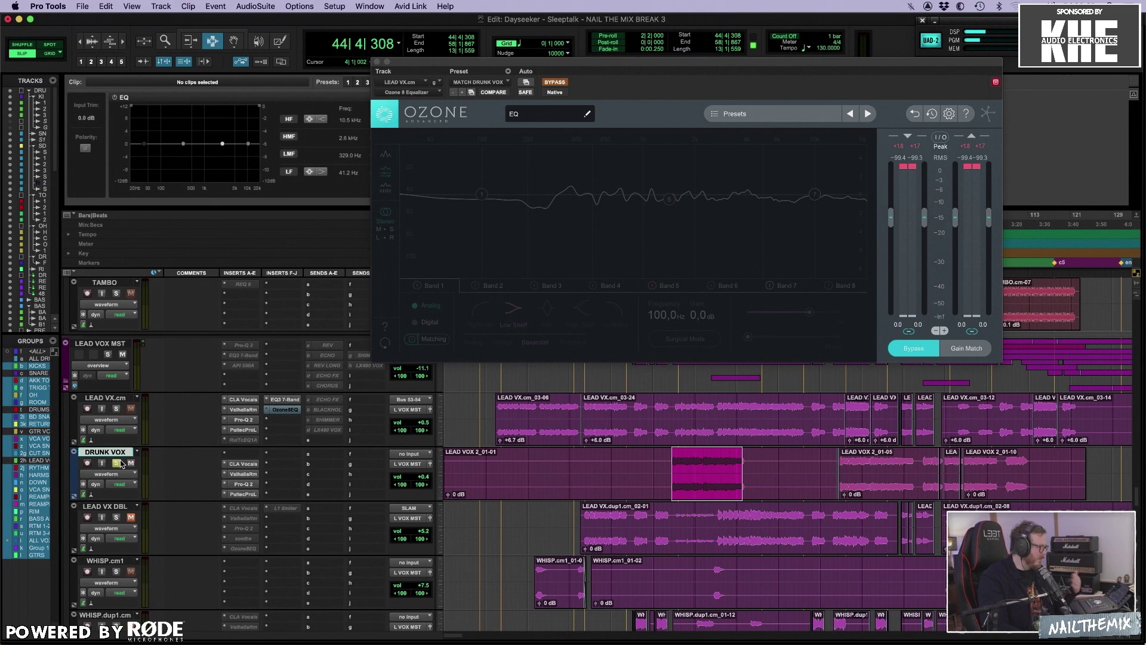
- Insert Ozone 9 Match EQ on the DRUNK VOX track and select its passage from 45|3|720 to 52|2|726
{"action": "left_click", "coordinate": [284, 455]}
{"action": "left_click", "coordinate": [330, 409]}
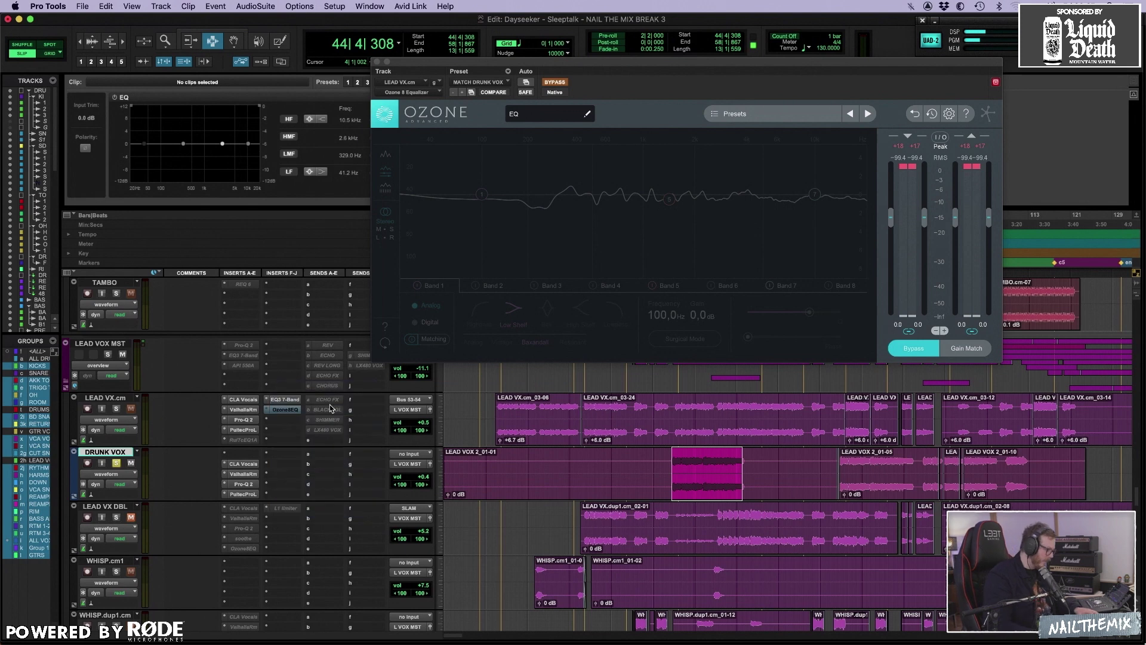
{"action": "left_click_drag", "start_coordinate": [675, 461], "coordinate": [712, 460]}
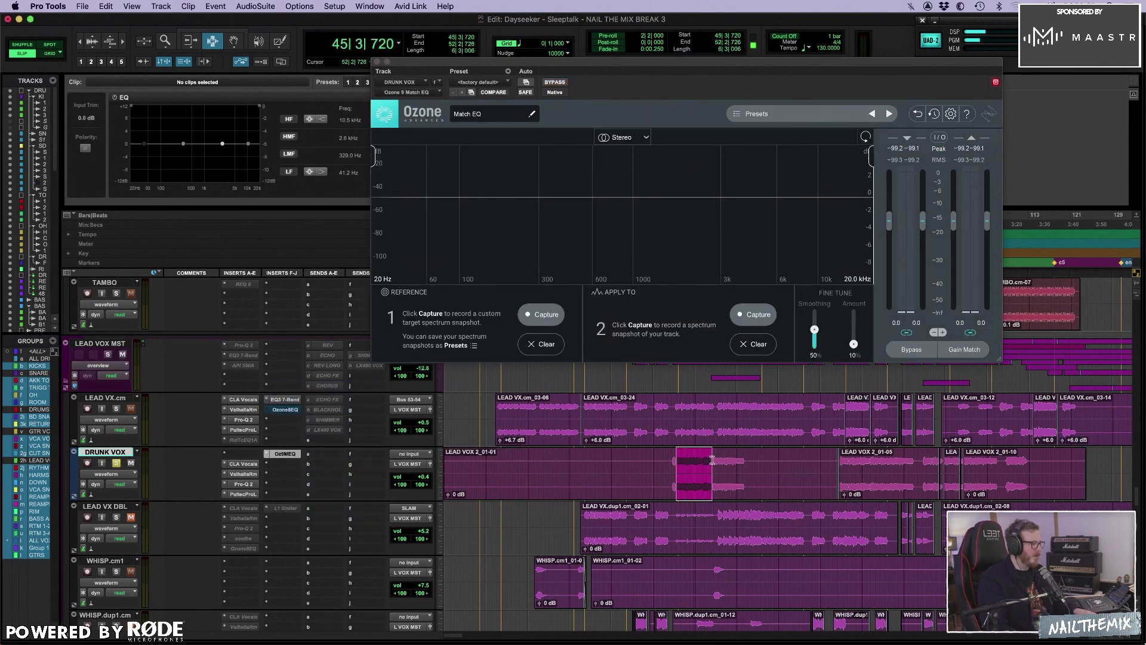
- Play DRUNK VOX from 44|4|308 and capture its spectrum as the Match EQ reference
{"action": "left_click", "coordinate": [543, 316]}
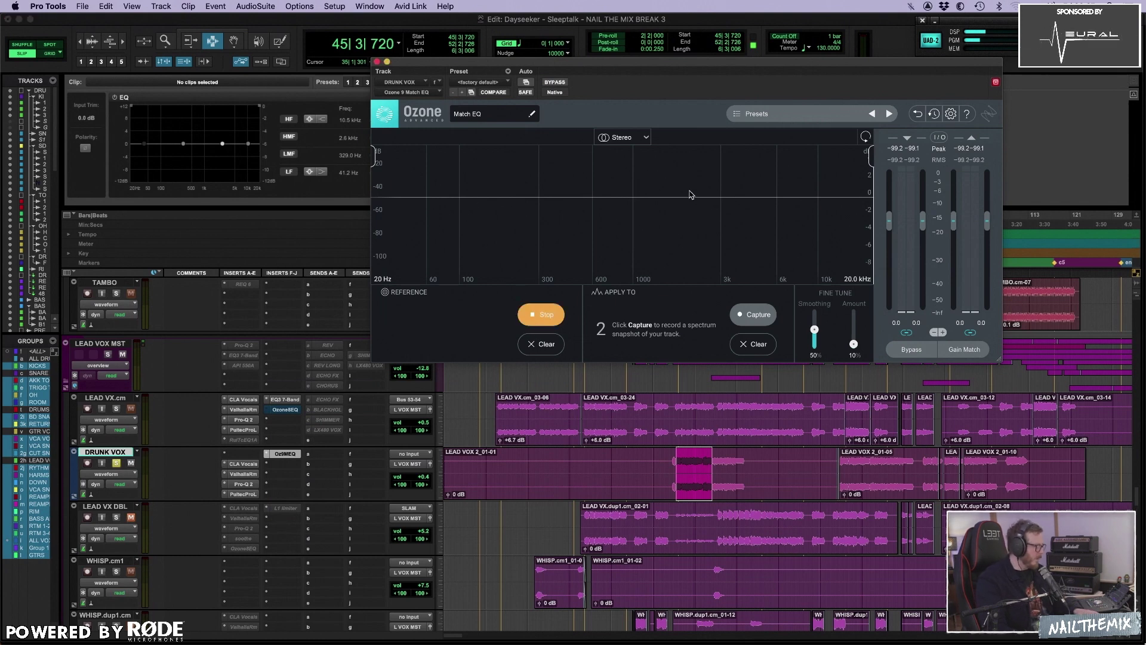
{"action": "left_click", "coordinate": [673, 459]}
{"action": "key", "text": "space"}
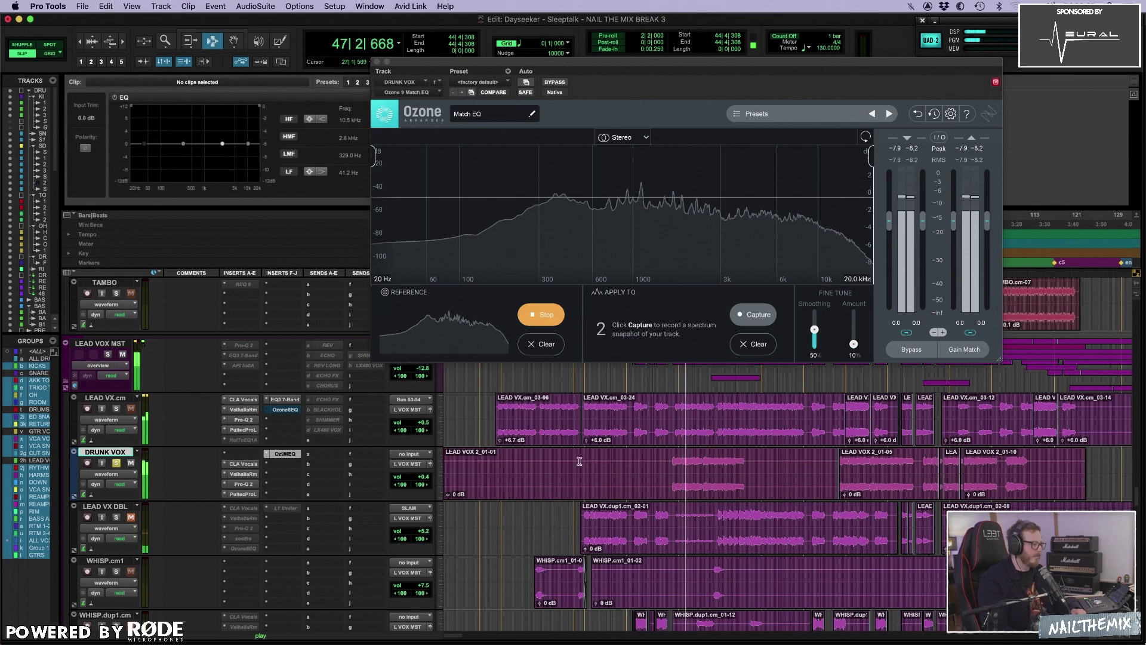
{"action": "left_click", "coordinate": [544, 315]}
{"action": "key", "text": "space"}
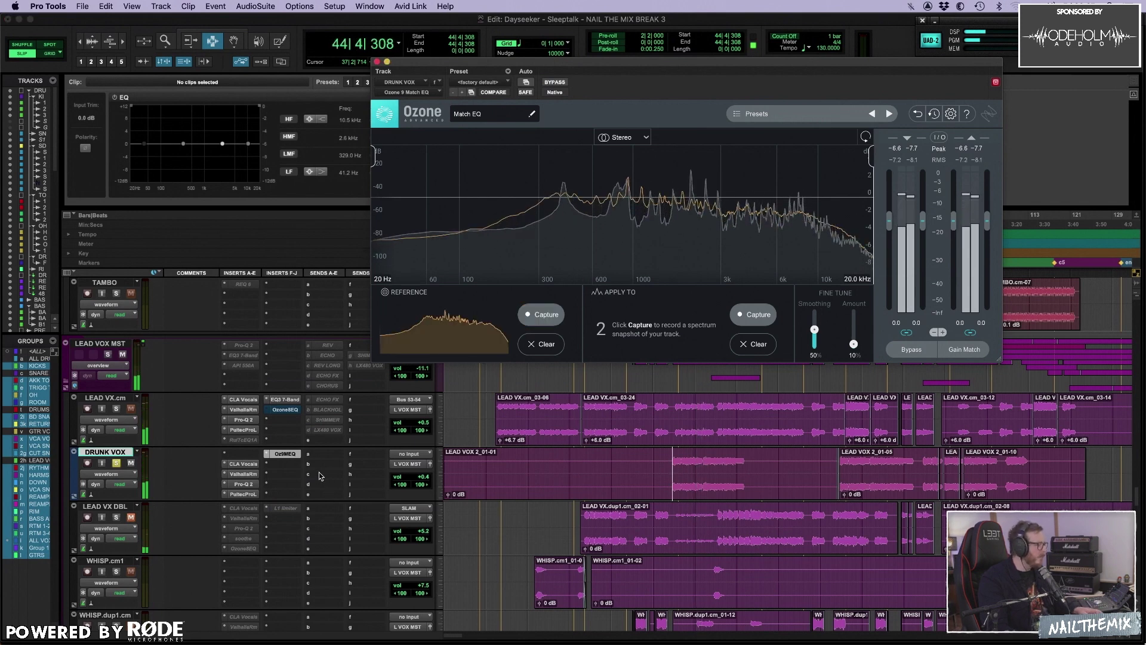
- Move the Match EQ insert from DRUNK VOX to the slot below the Ozone 8 Equalizer on LEAD VX.cm, and switch the solo to LEAD VX.cm
{"action": "left_click", "coordinate": [280, 419]}
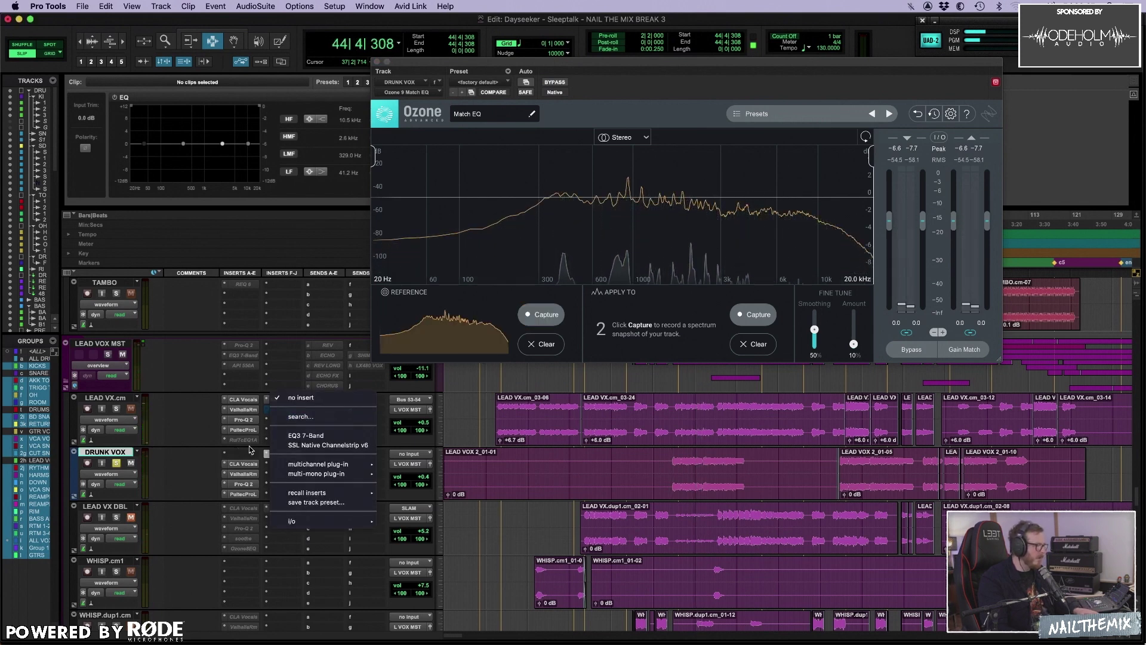
{"action": "left_click", "coordinate": [281, 452]}
{"action": "left_click_drag", "start_coordinate": [284, 453], "coordinate": [283, 422]}
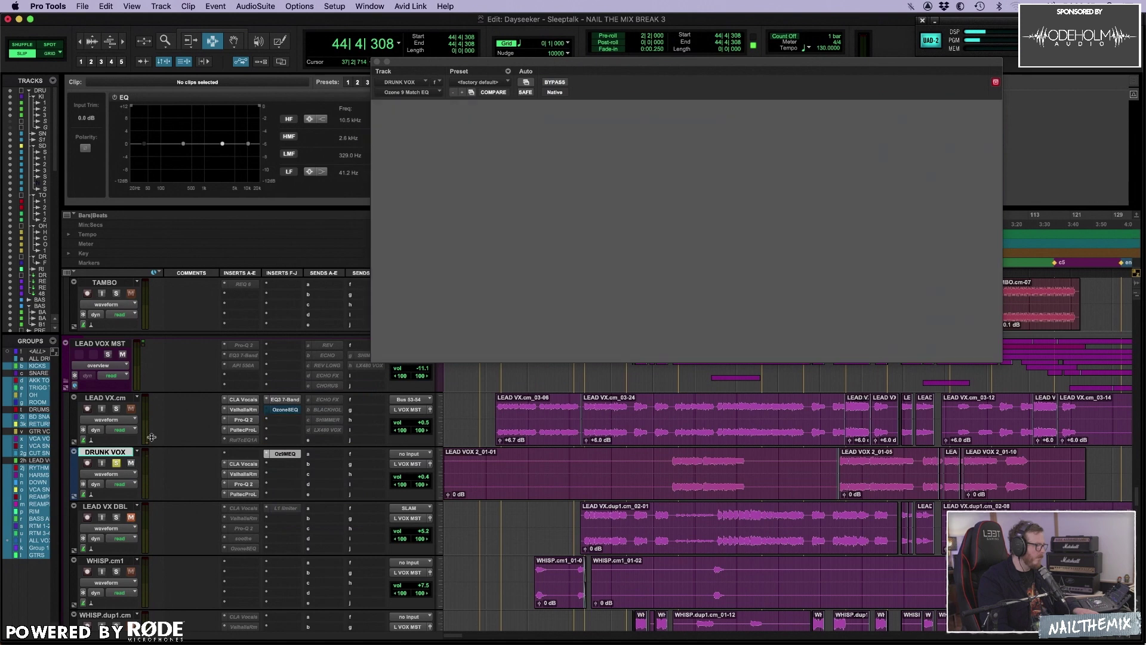
{"action": "left_click", "coordinate": [118, 464]}
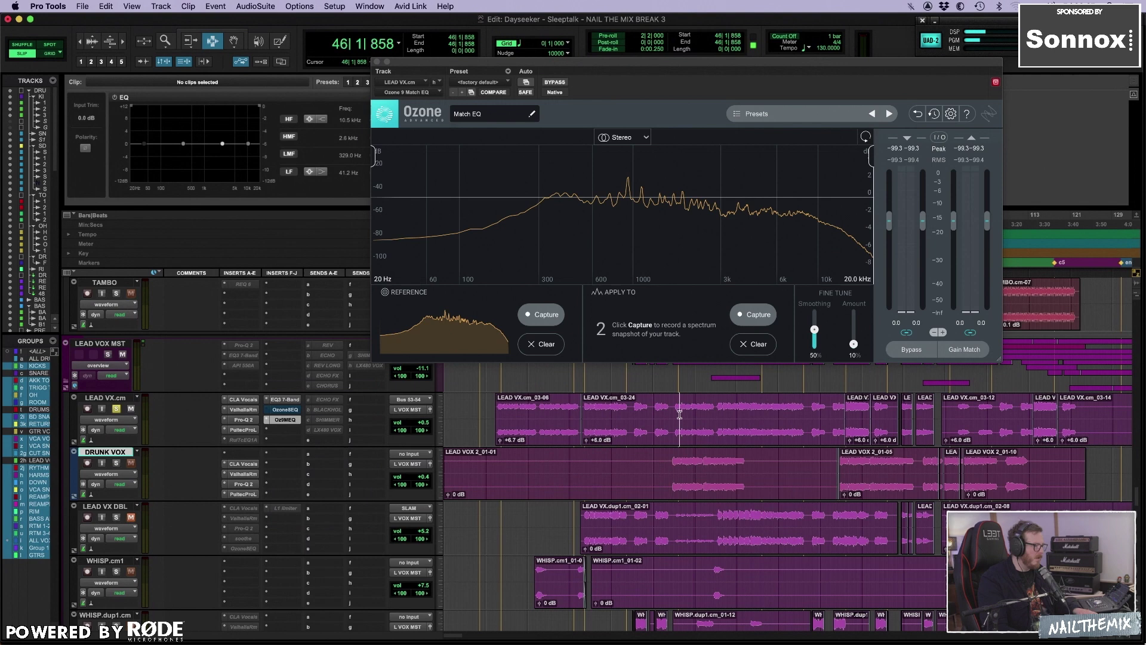
- Play the LEAD VX.cm passage from 57|2|044 to 65|1|324 and capture it as the Match EQ Apply To spectrum
{"action": "left_click_drag", "start_coordinate": [679, 413], "coordinate": [713, 409]}
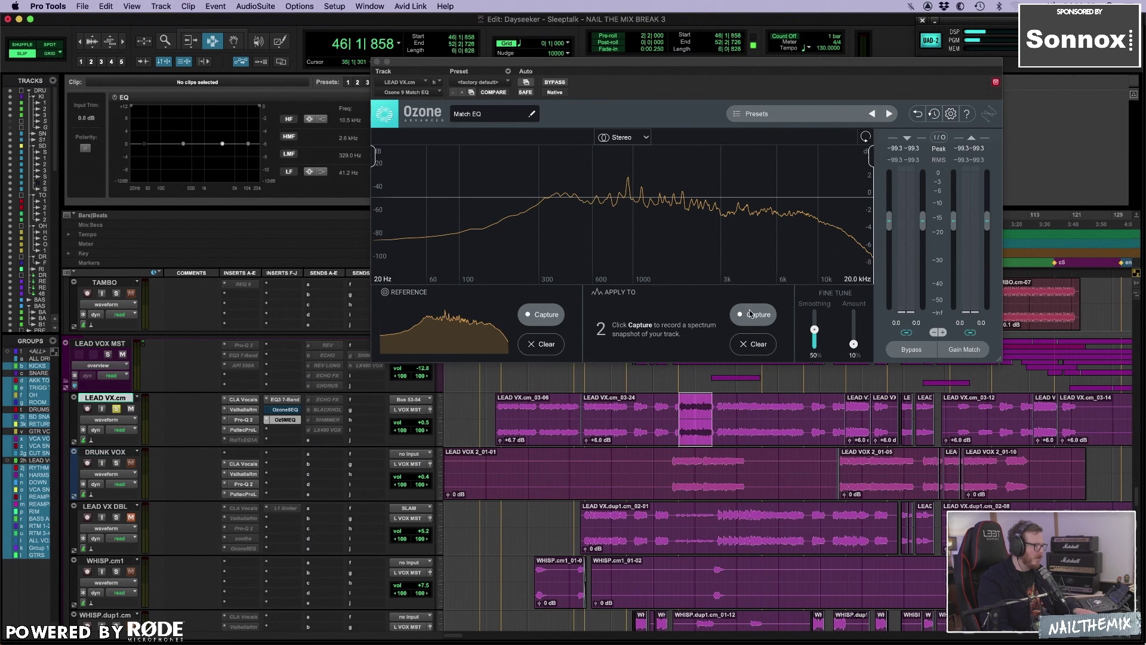
{"action": "left_click_drag", "start_coordinate": [738, 416], "coordinate": [774, 412]}
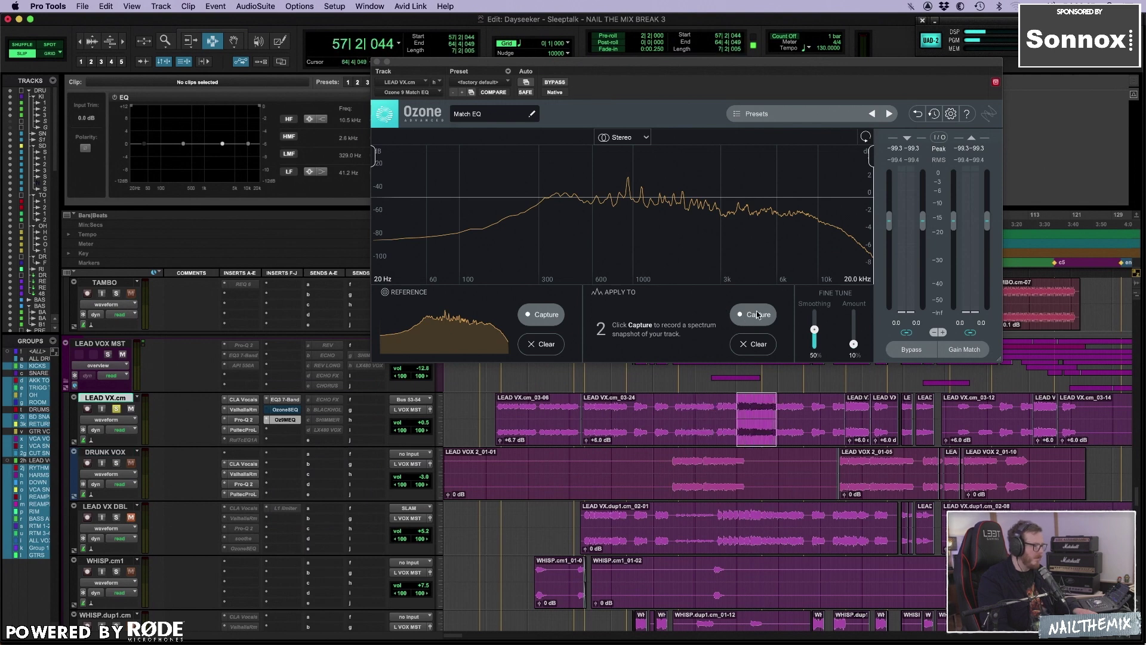
{"action": "key", "text": "space"}
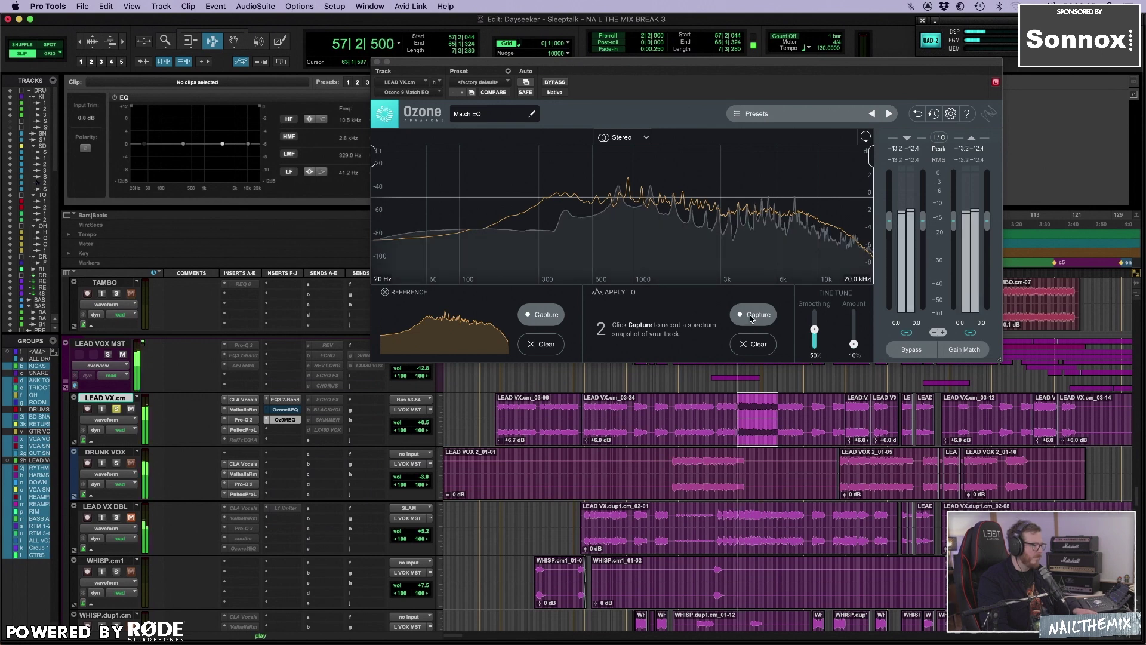
{"action": "left_click", "coordinate": [753, 314]}
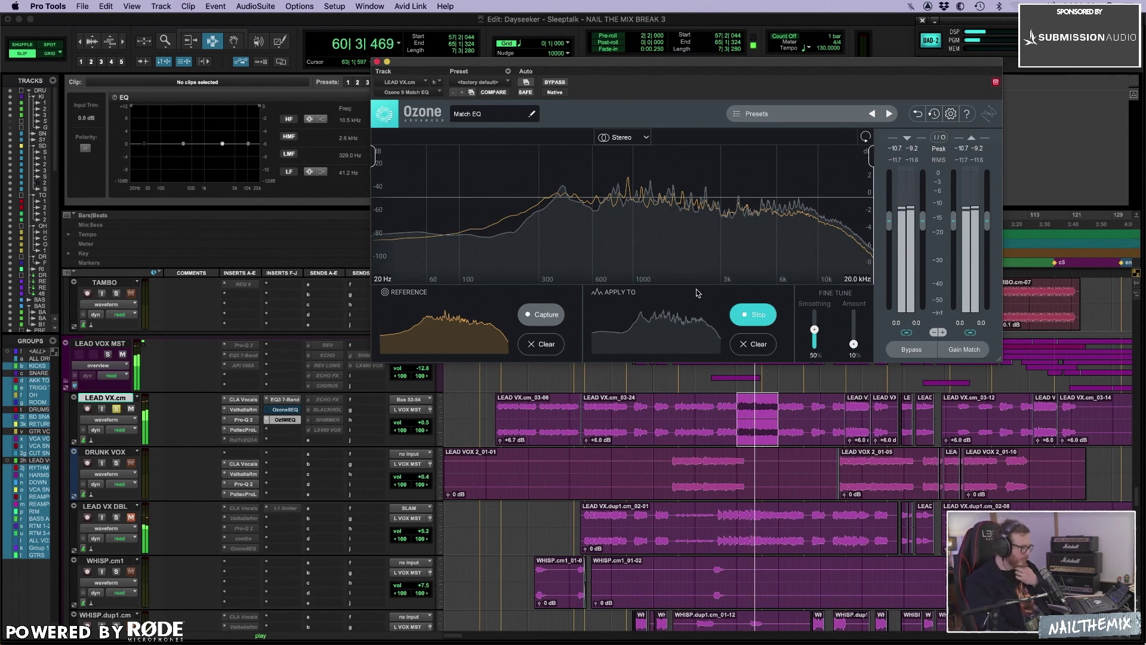
{"action": "key", "text": "t"}
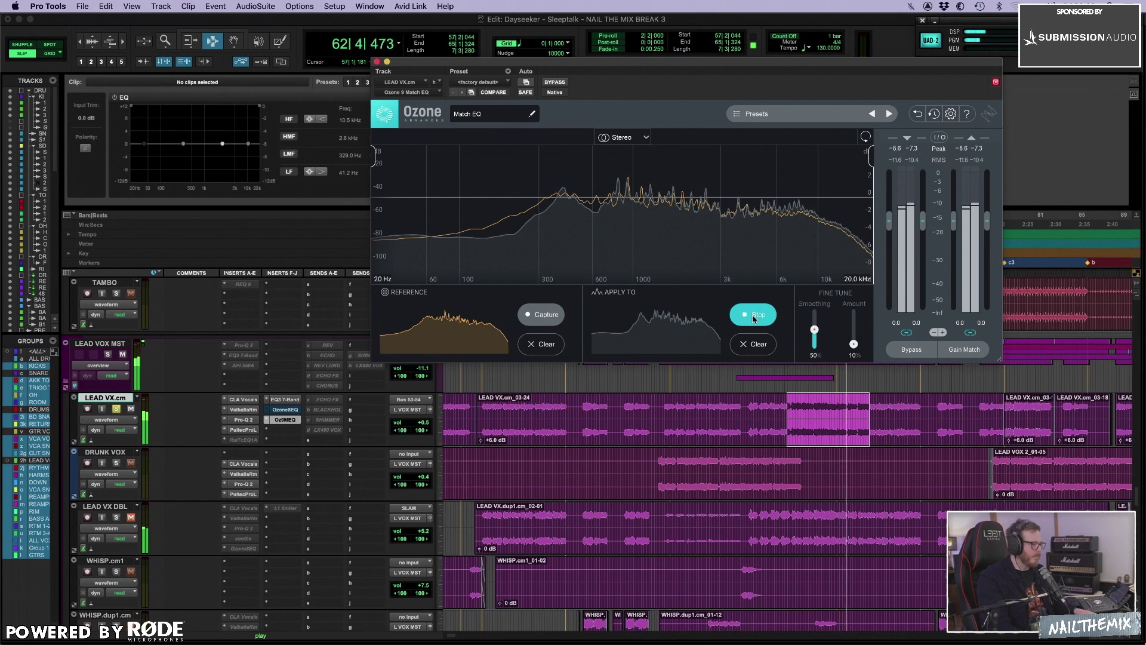
{"action": "left_click", "coordinate": [753, 314]}
{"action": "key", "text": "space"}
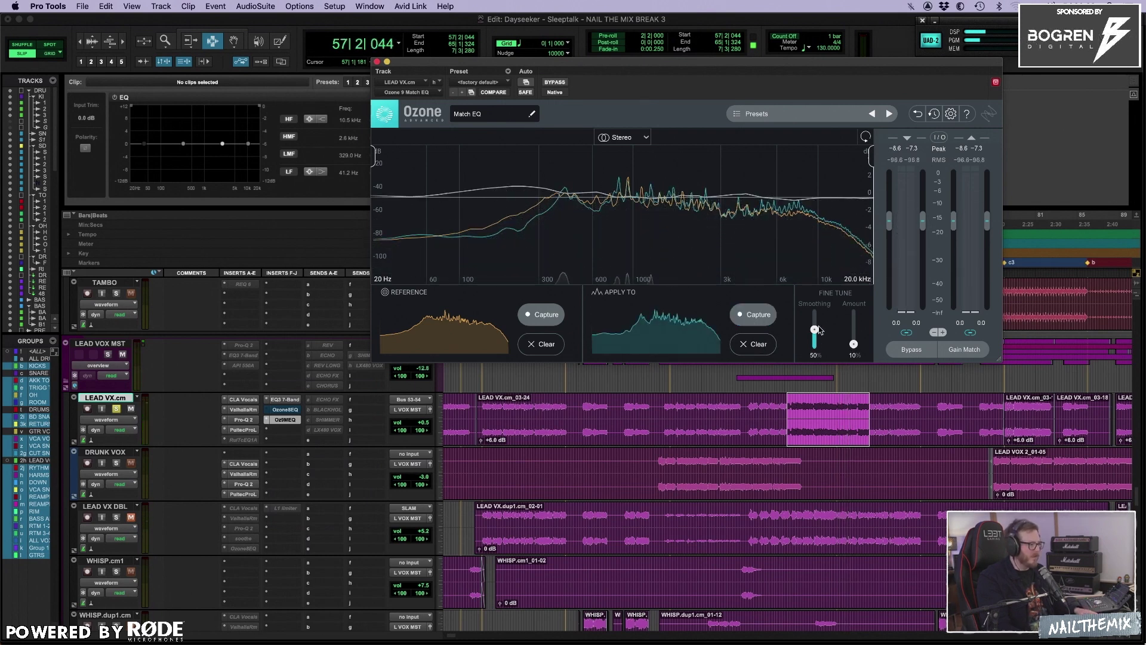
- Set the Match EQ smoothing to 5% and amount to 16%, and audition the matched lead
{"action": "left_click_drag", "start_coordinate": [854, 345], "coordinate": [852, 338]}
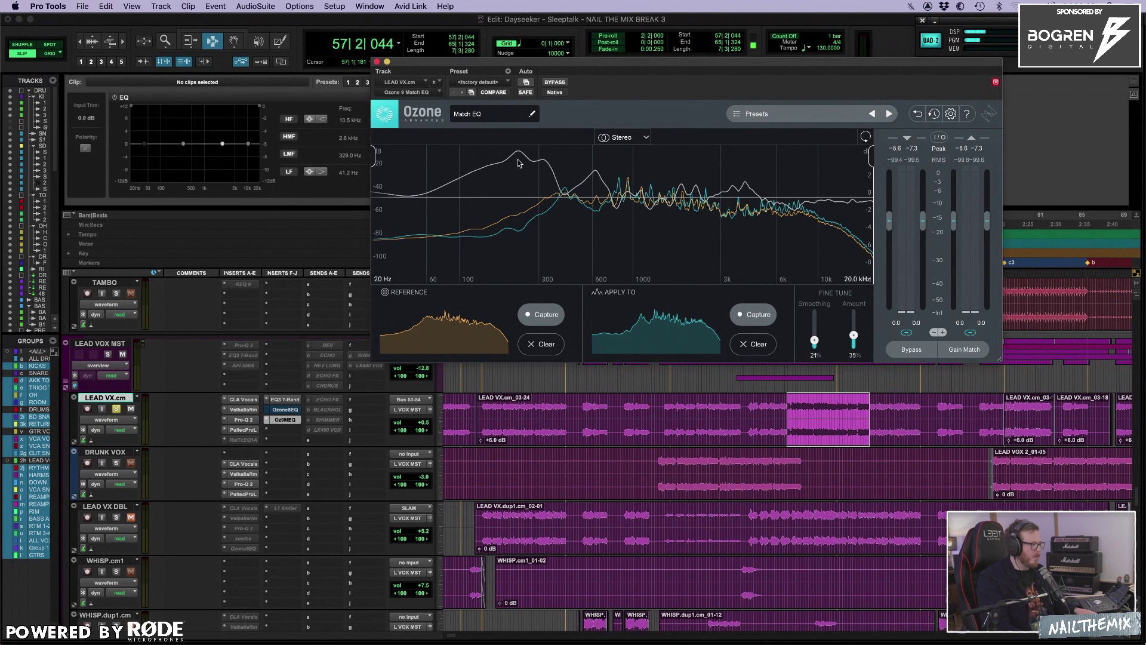
{"action": "mouse_move", "coordinate": [855, 336]}
{"action": "left_mouse_down"}
{"action": "mouse_move", "coordinate": [814, 345]}
{"action": "mouse_move", "coordinate": [854, 336]}
{"action": "mouse_move", "coordinate": [862, 308]}
{"action": "mouse_move", "coordinate": [855, 344]}
{"action": "left_mouse_up"}
{"action": "key", "text": "space"}
{"action": "key", "text": "space"}
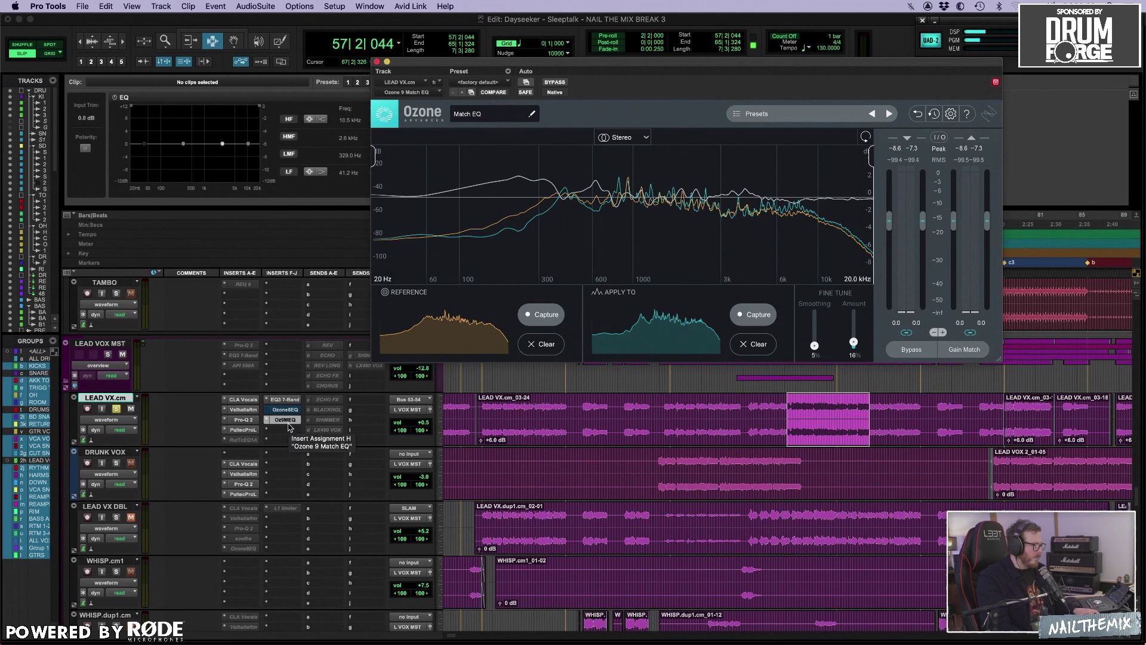
- Make Match EQ inactive on LEAD VX.cm, and open the Ozone 8 Equalizer with its bypass off
{"action": "left_click", "coordinate": [287, 420], "text": "ctrl+super"}
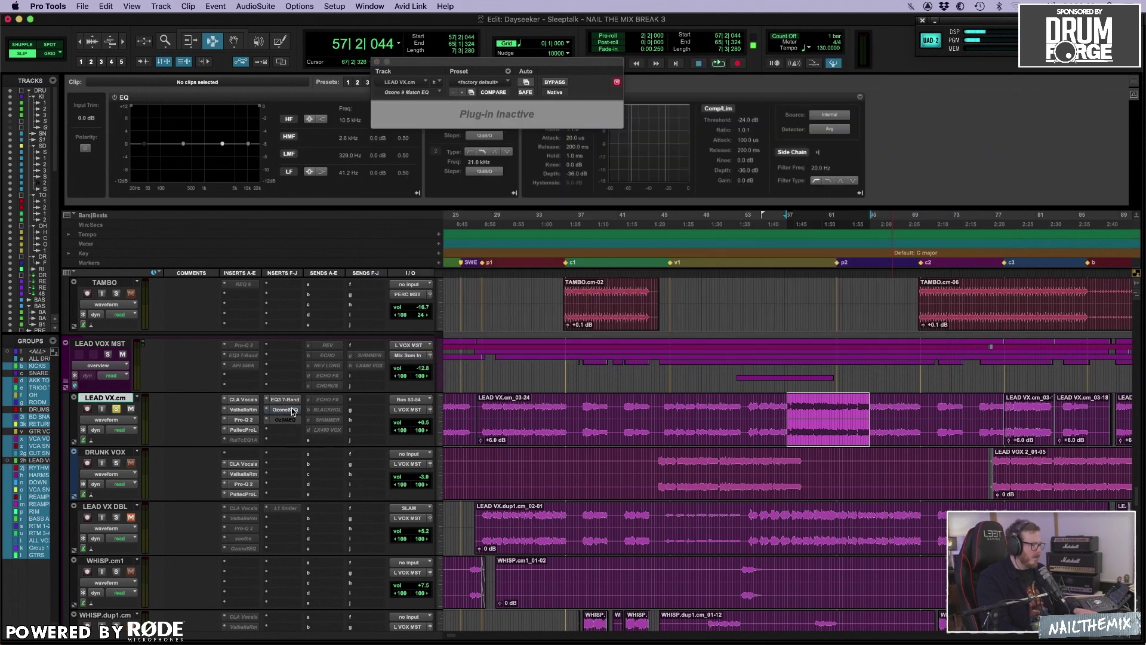
{"action": "left_click", "coordinate": [293, 412]}
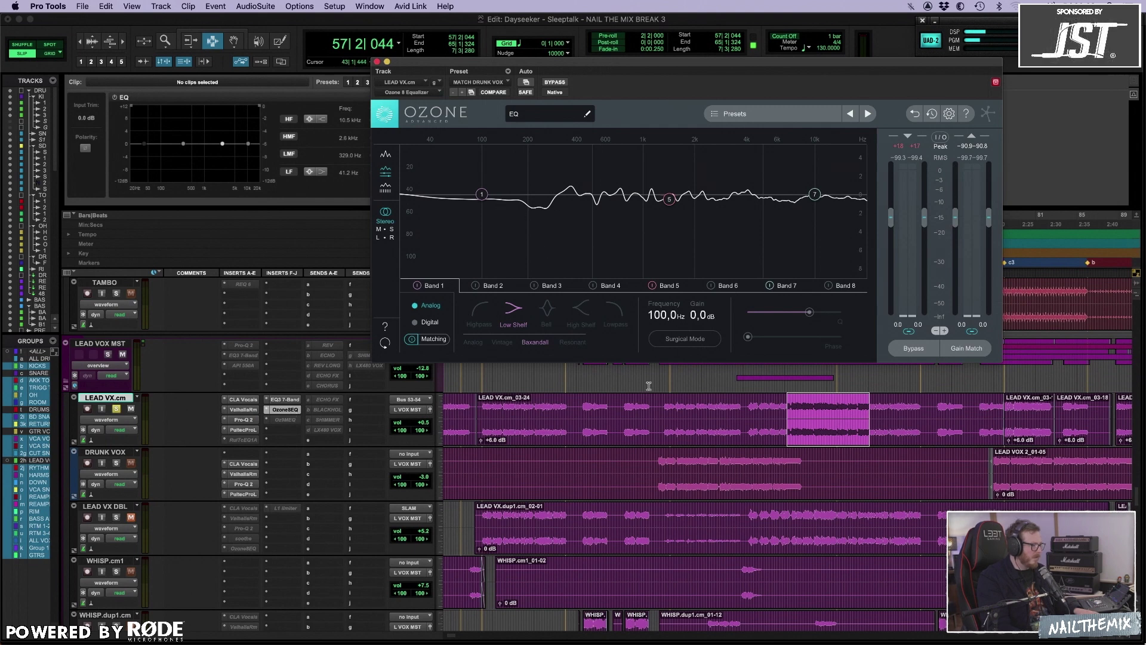